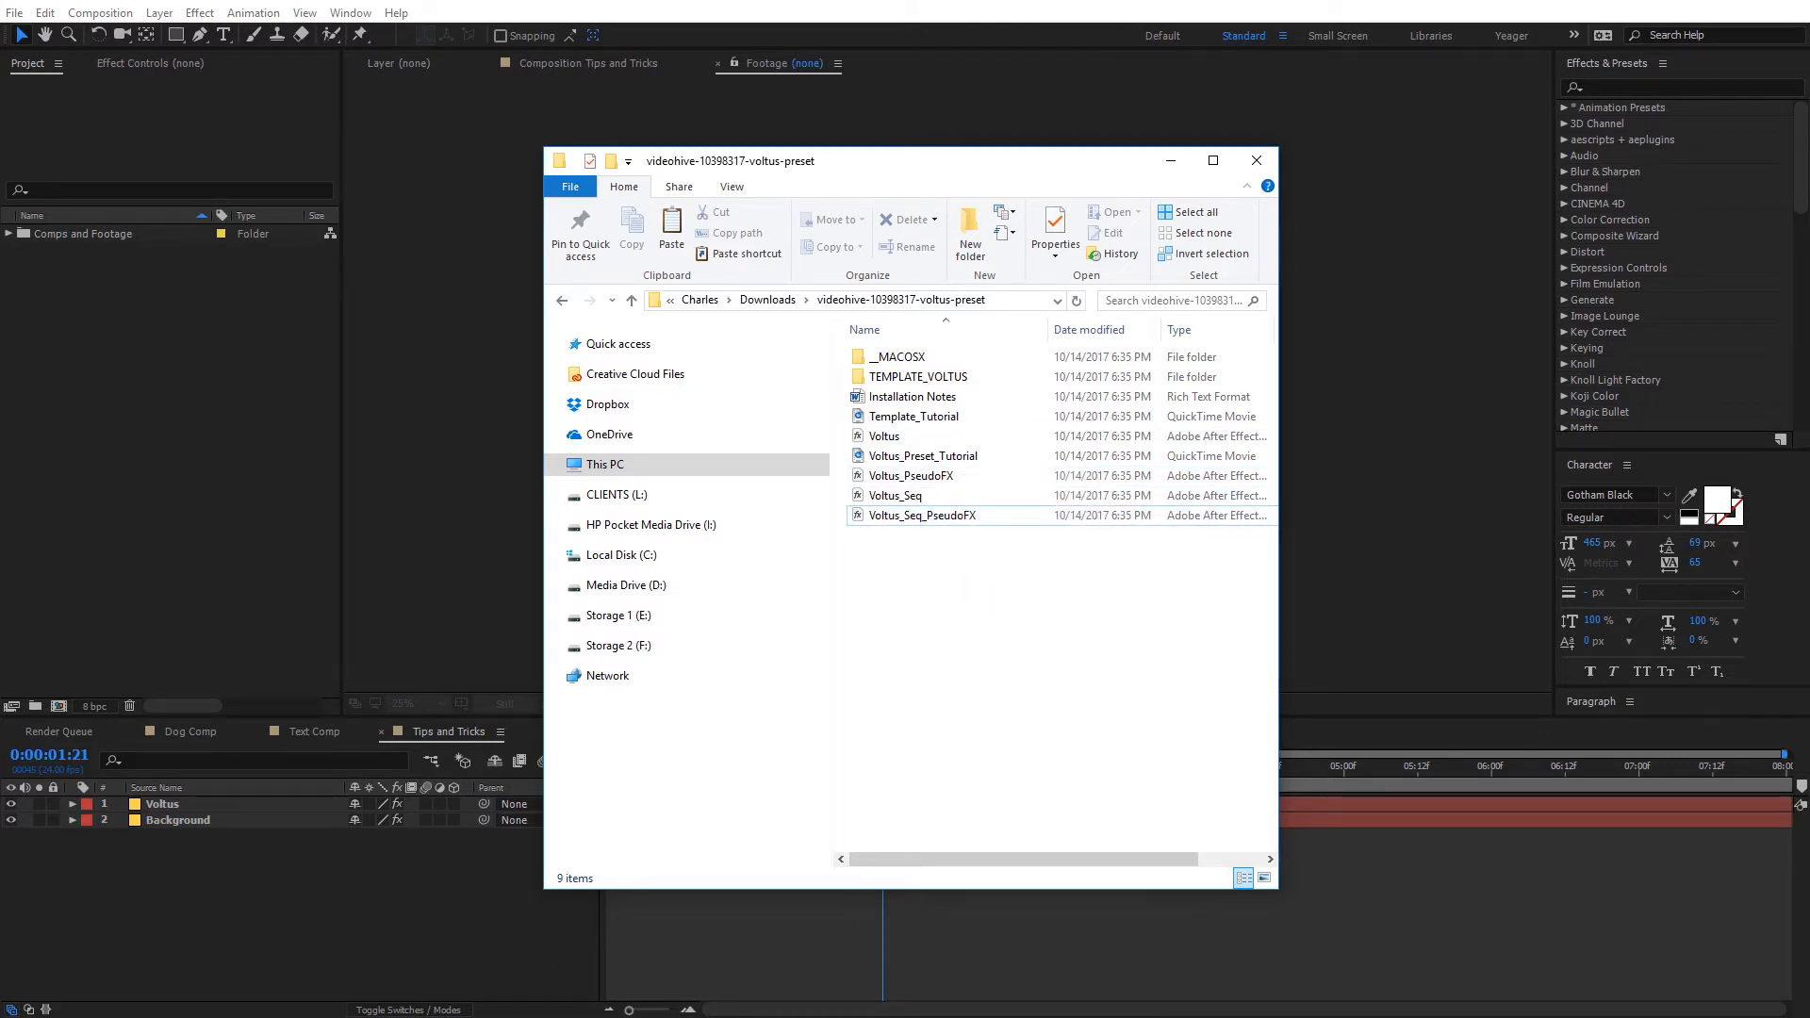
Bring up the After Effects CC 2017 User Presets folder and create a new folder named Voltus in it.
{"action": "left_click", "coordinate": [1180, 1004]}
{"action": "left_click_drag", "start_coordinate": [1136, 349], "coordinate": [983, 149]}
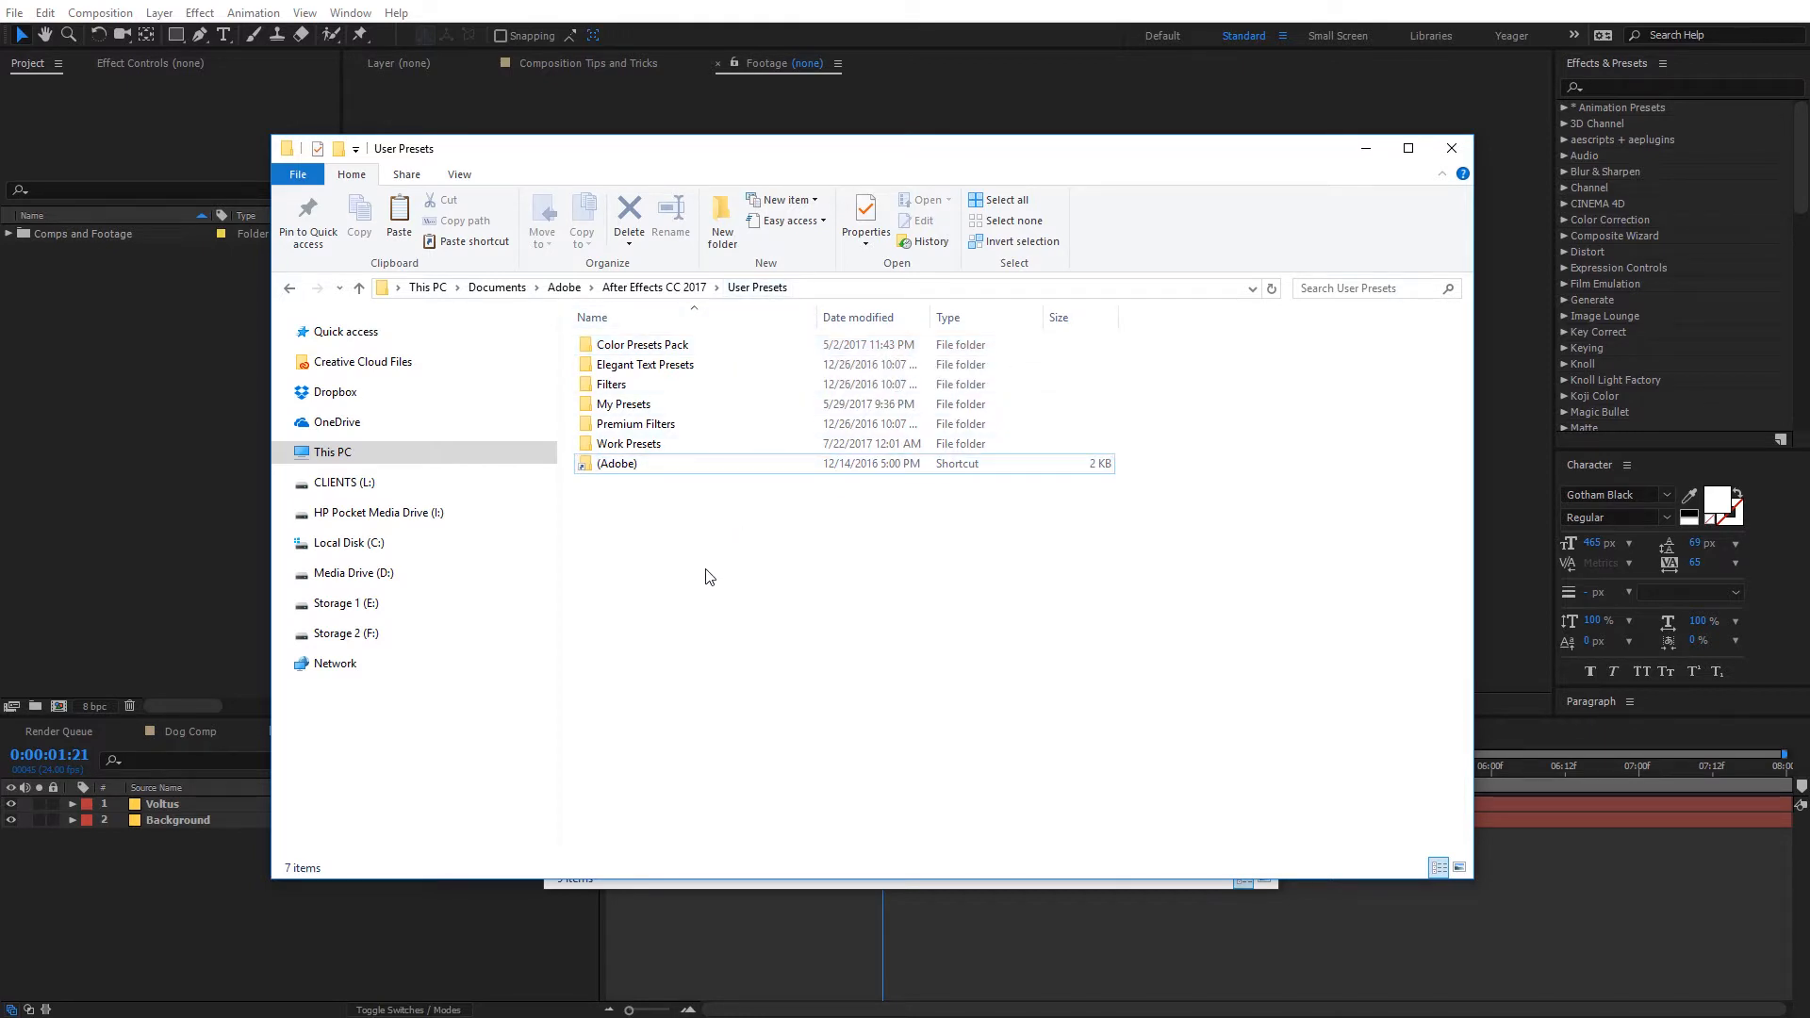
{"action": "right_click", "coordinate": [613, 520]}
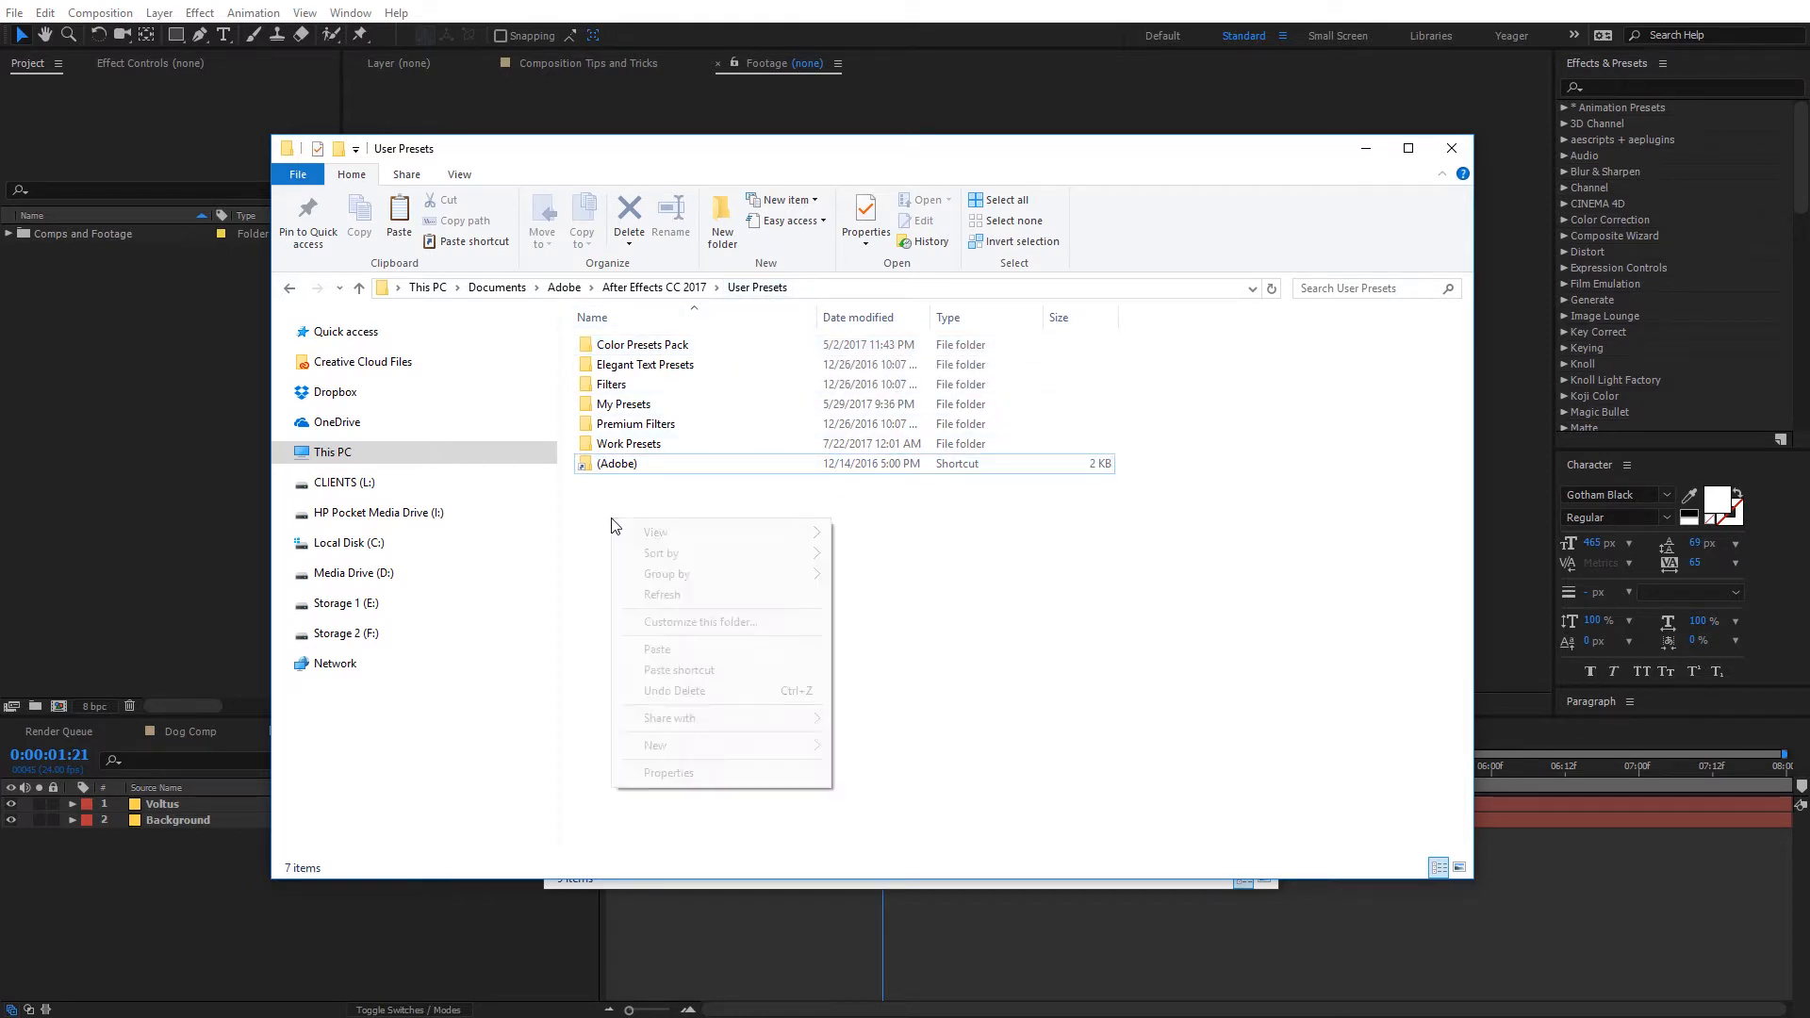
{"action": "mouse_move", "coordinate": [679, 753]}
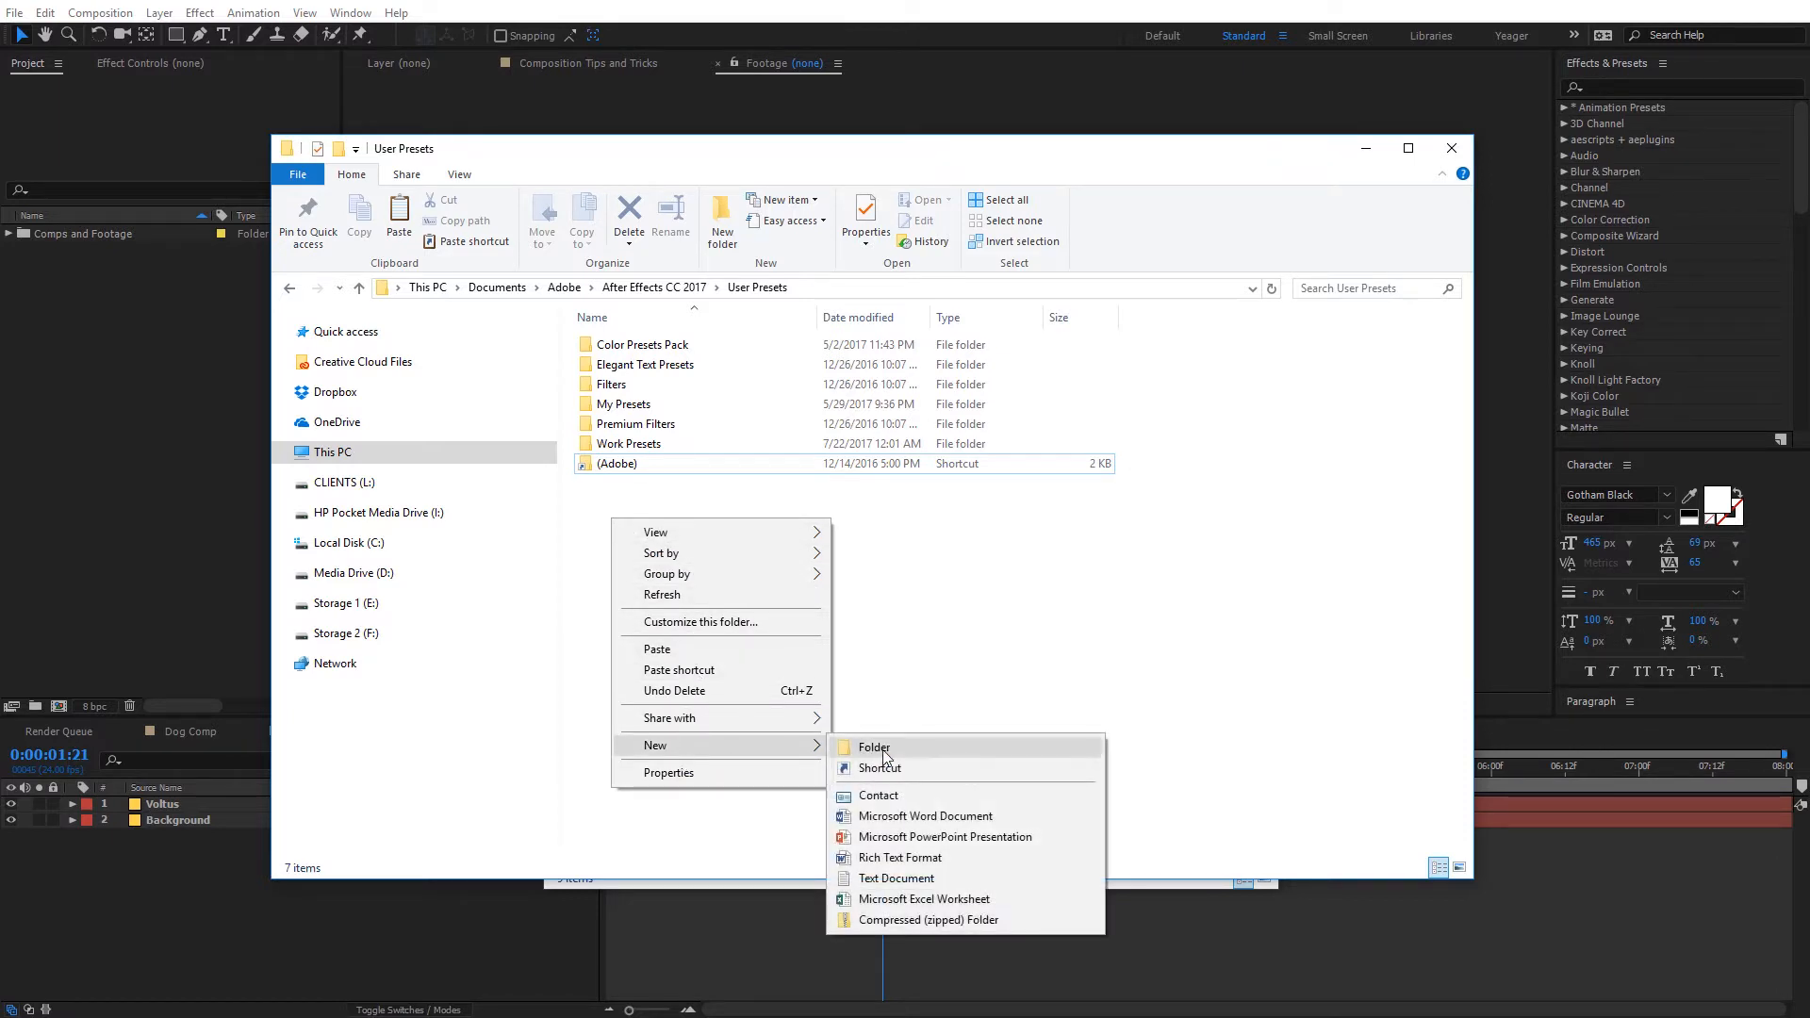
{"action": "left_click", "coordinate": [886, 747]}
{"action": "type", "text": "Voltu"}
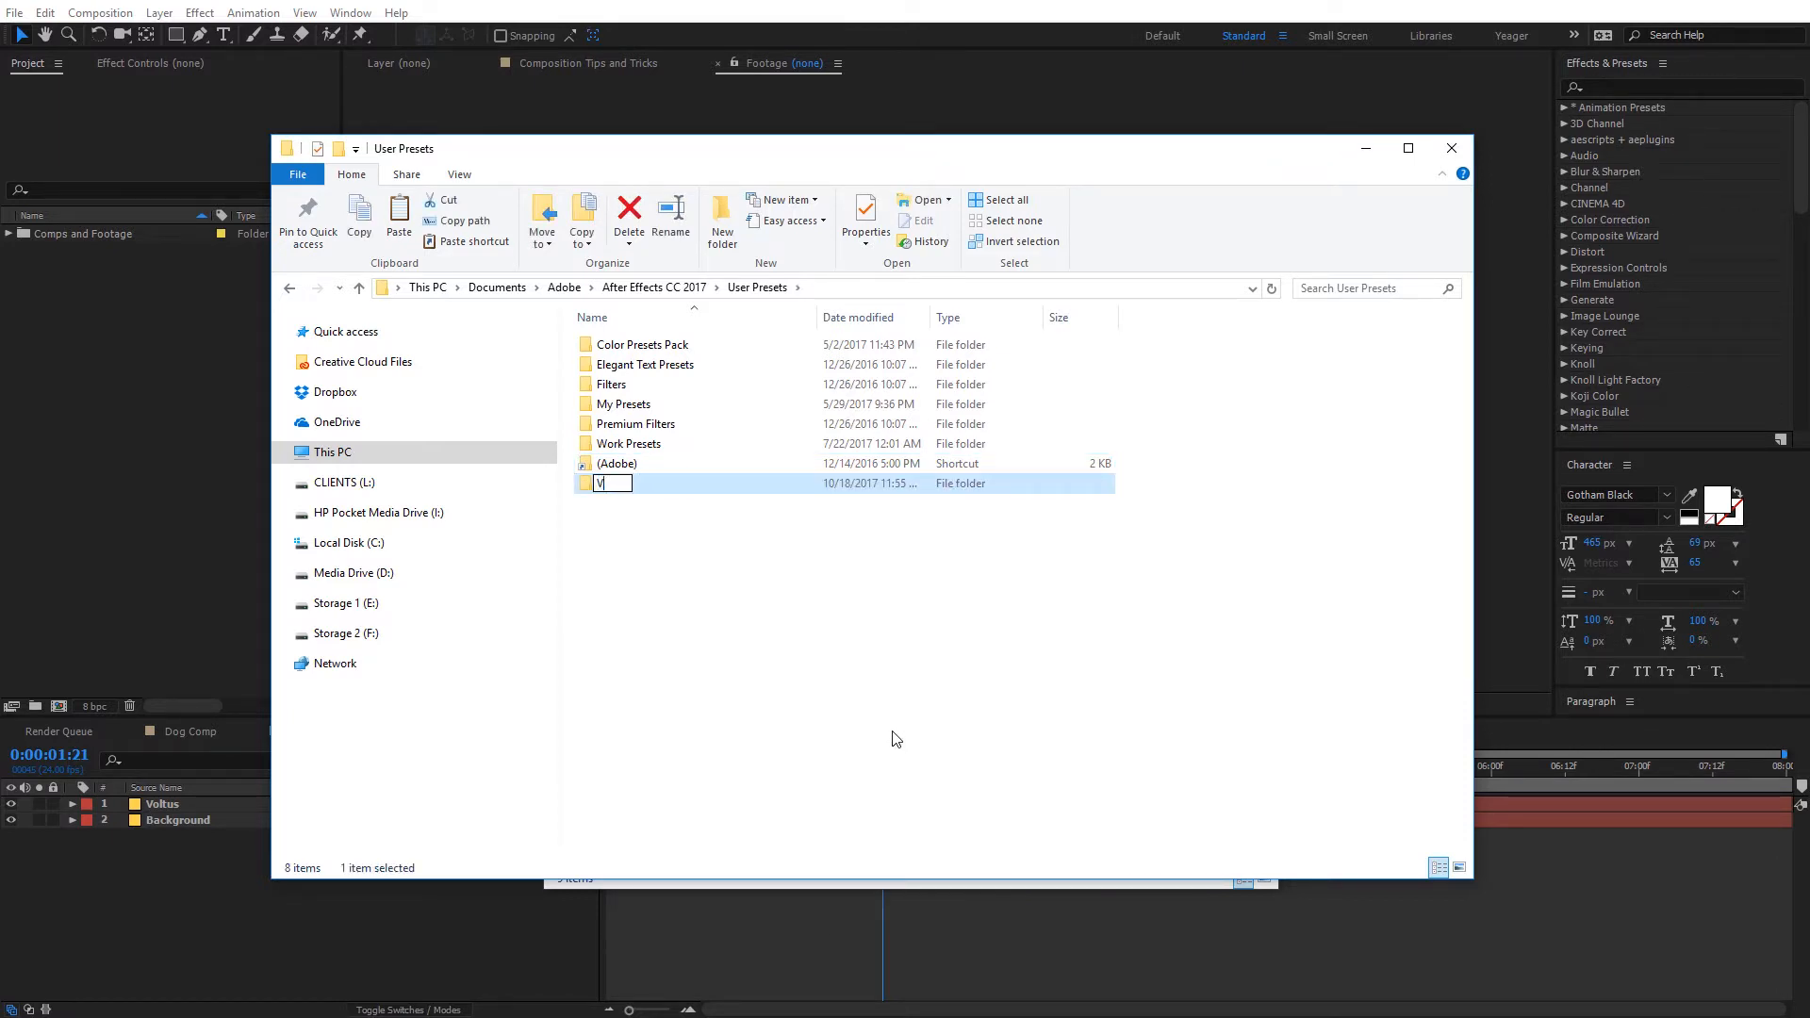
{"action": "type", "text": "s"}
{"action": "left_click", "coordinate": [780, 618]}
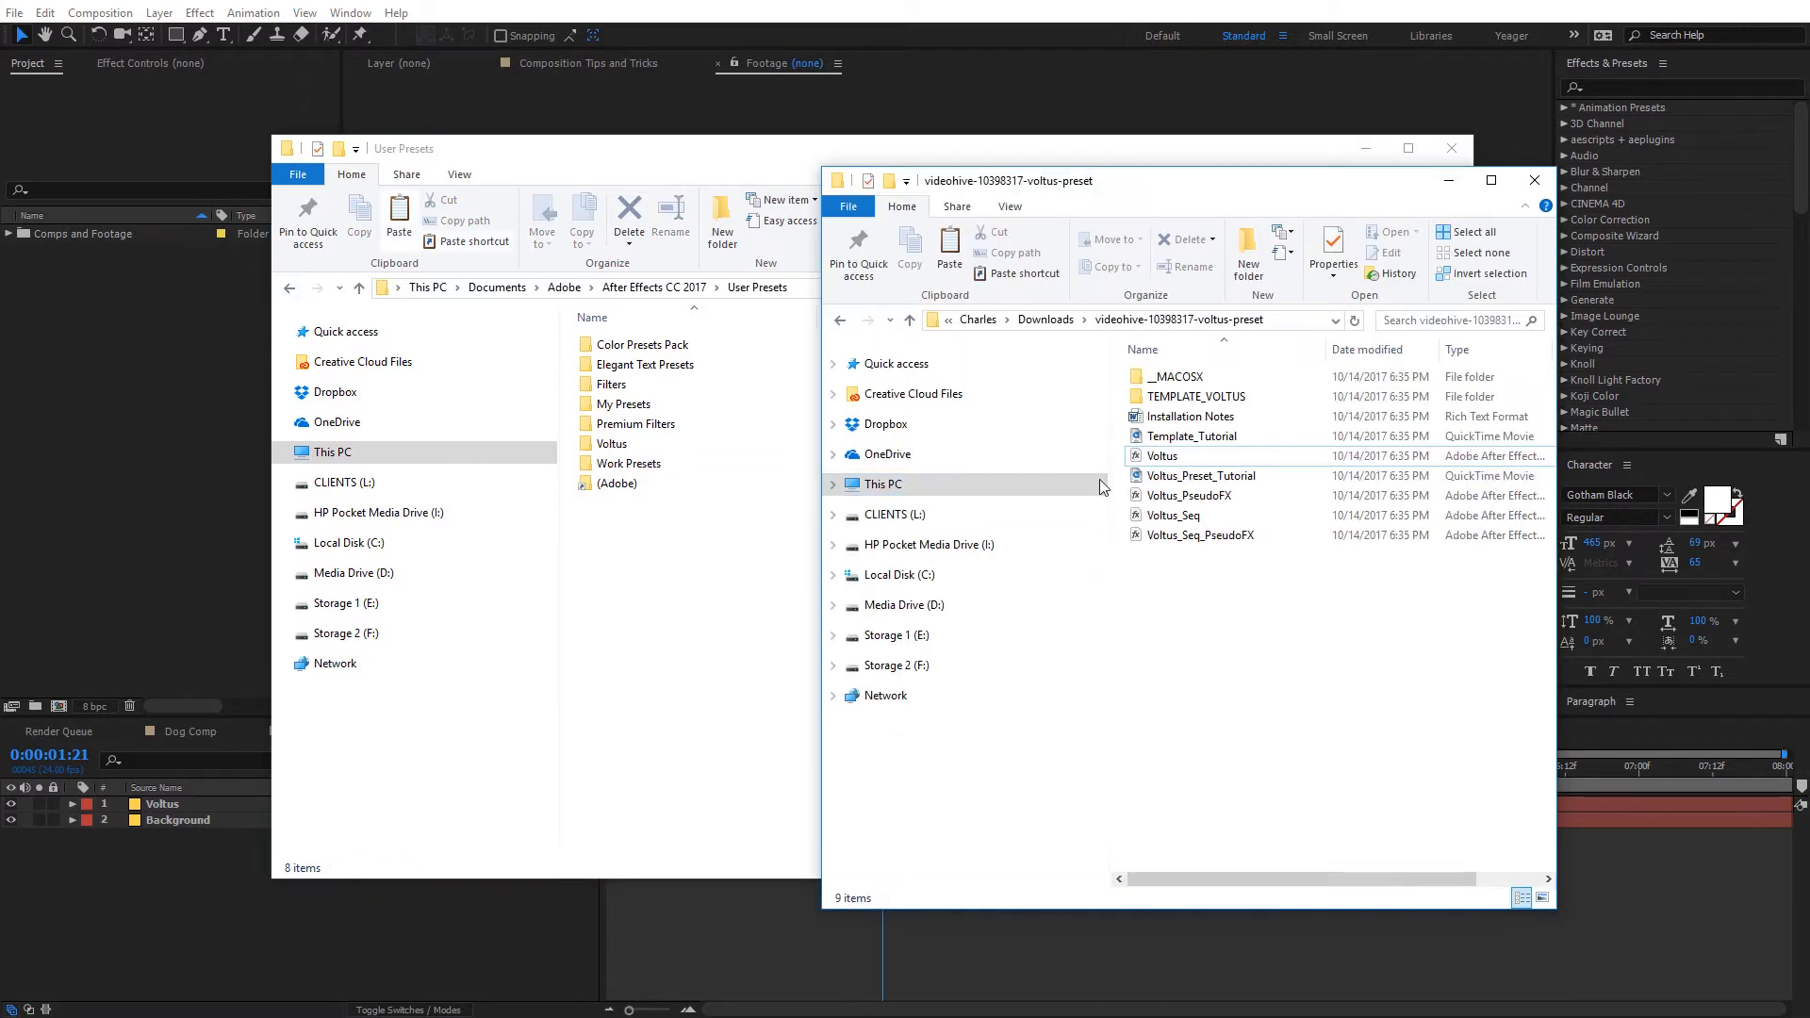
Move the preset files Voltus, Voltus_PseudoFX, Voltus_Seq and Voltus_Seq_PseudoFX into the new Voltus folder and open that folder.
{"action": "left_click", "coordinate": [1178, 460]}
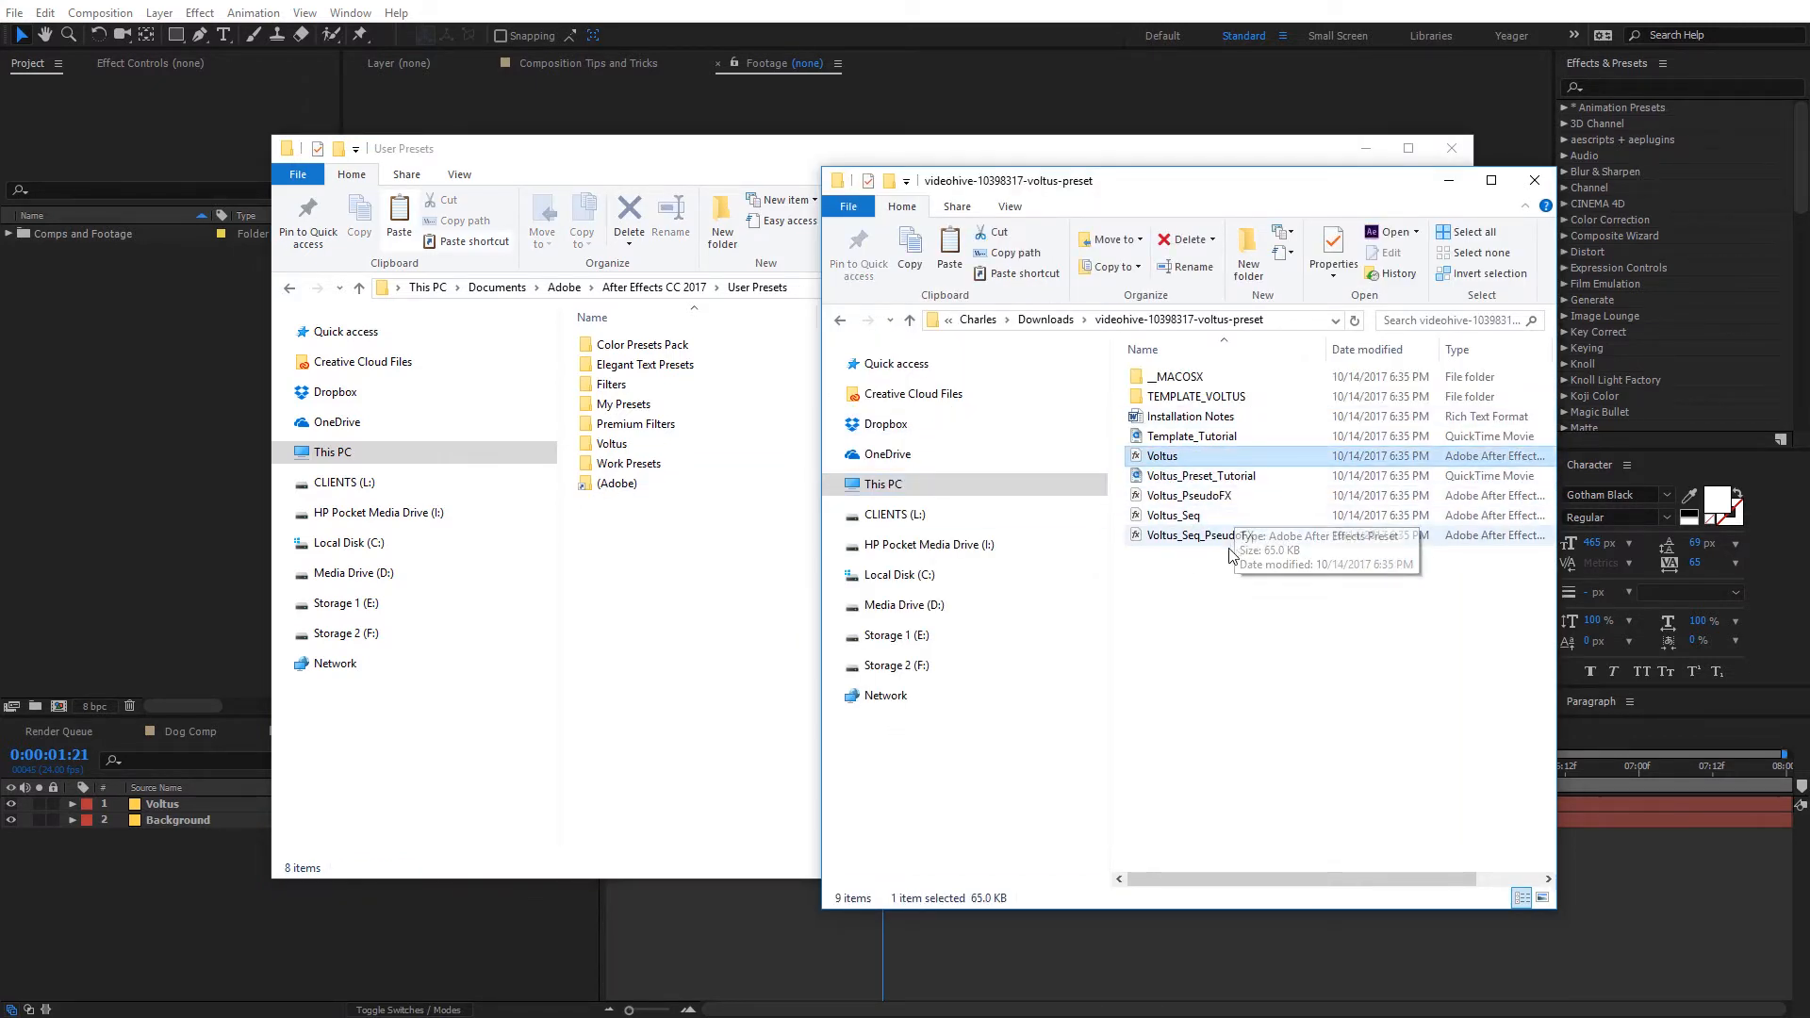
{"action": "left_click", "coordinate": [1174, 496], "text": "ctrl"}
{"action": "left_click", "coordinate": [1163, 517], "text": "ctrl"}
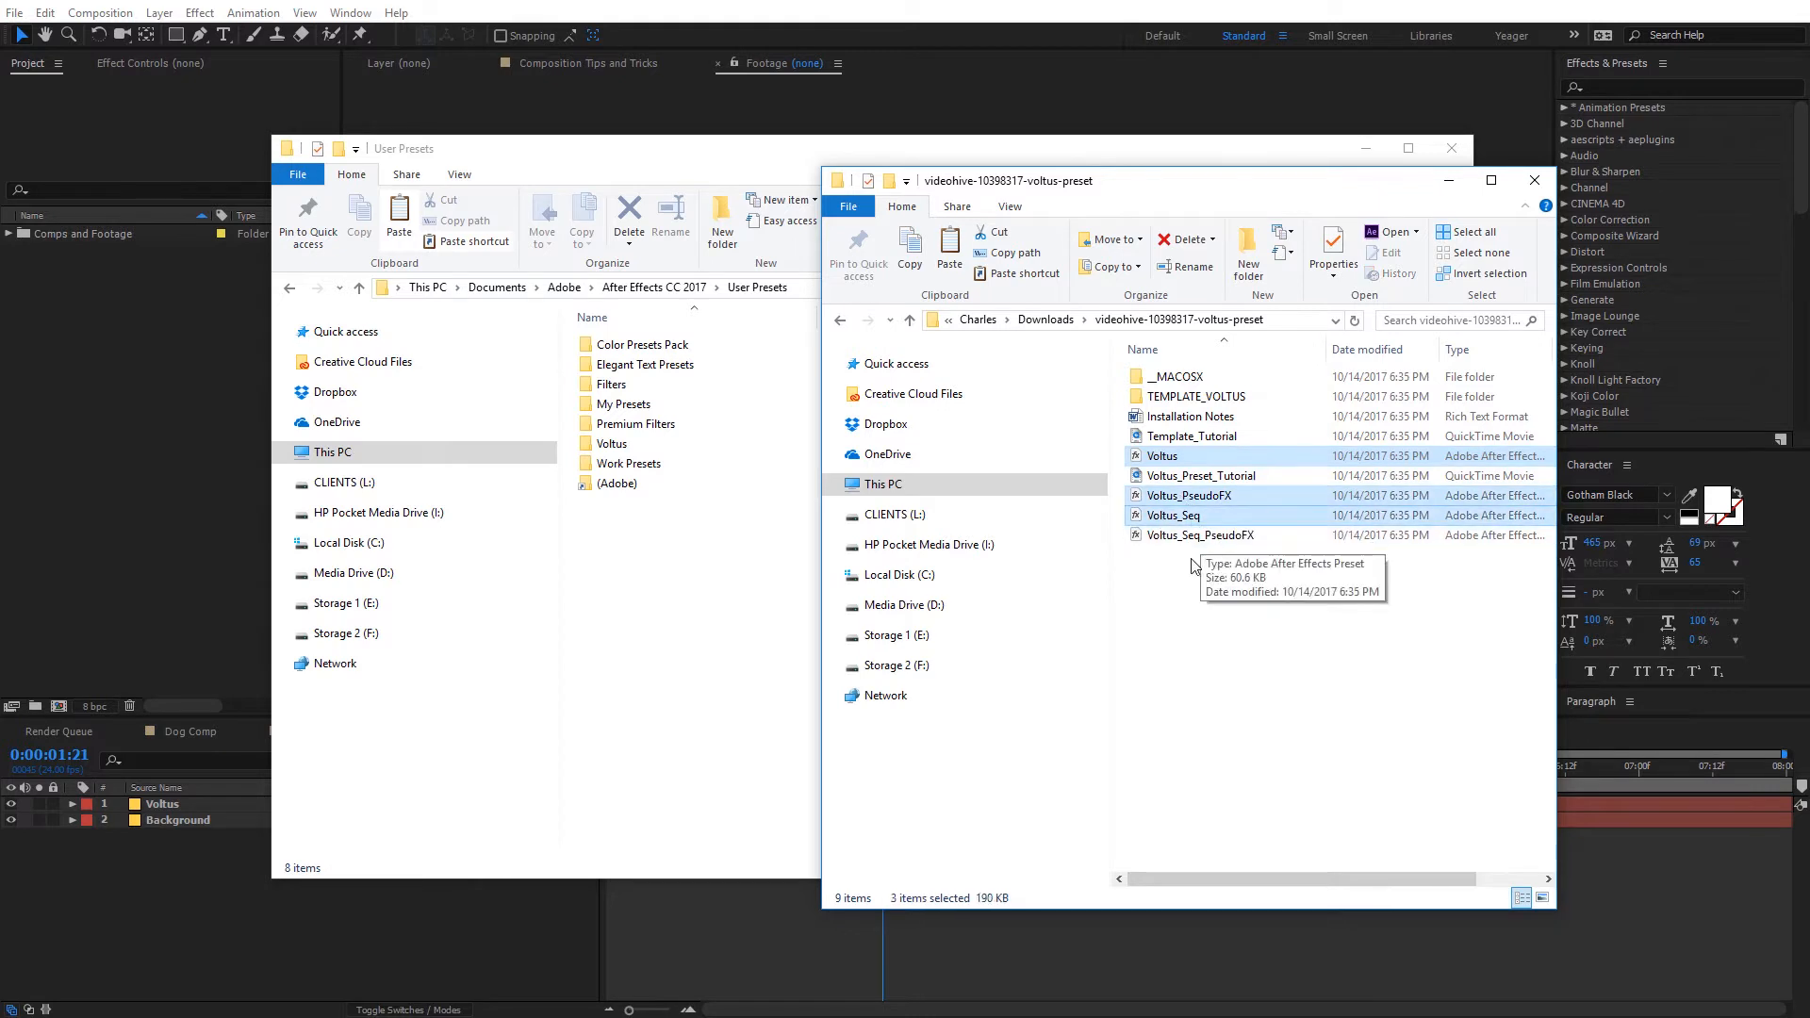
{"action": "left_click", "coordinate": [1167, 535], "text": "ctrl"}
{"action": "left_click_drag", "start_coordinate": [1163, 462], "coordinate": [613, 450]}
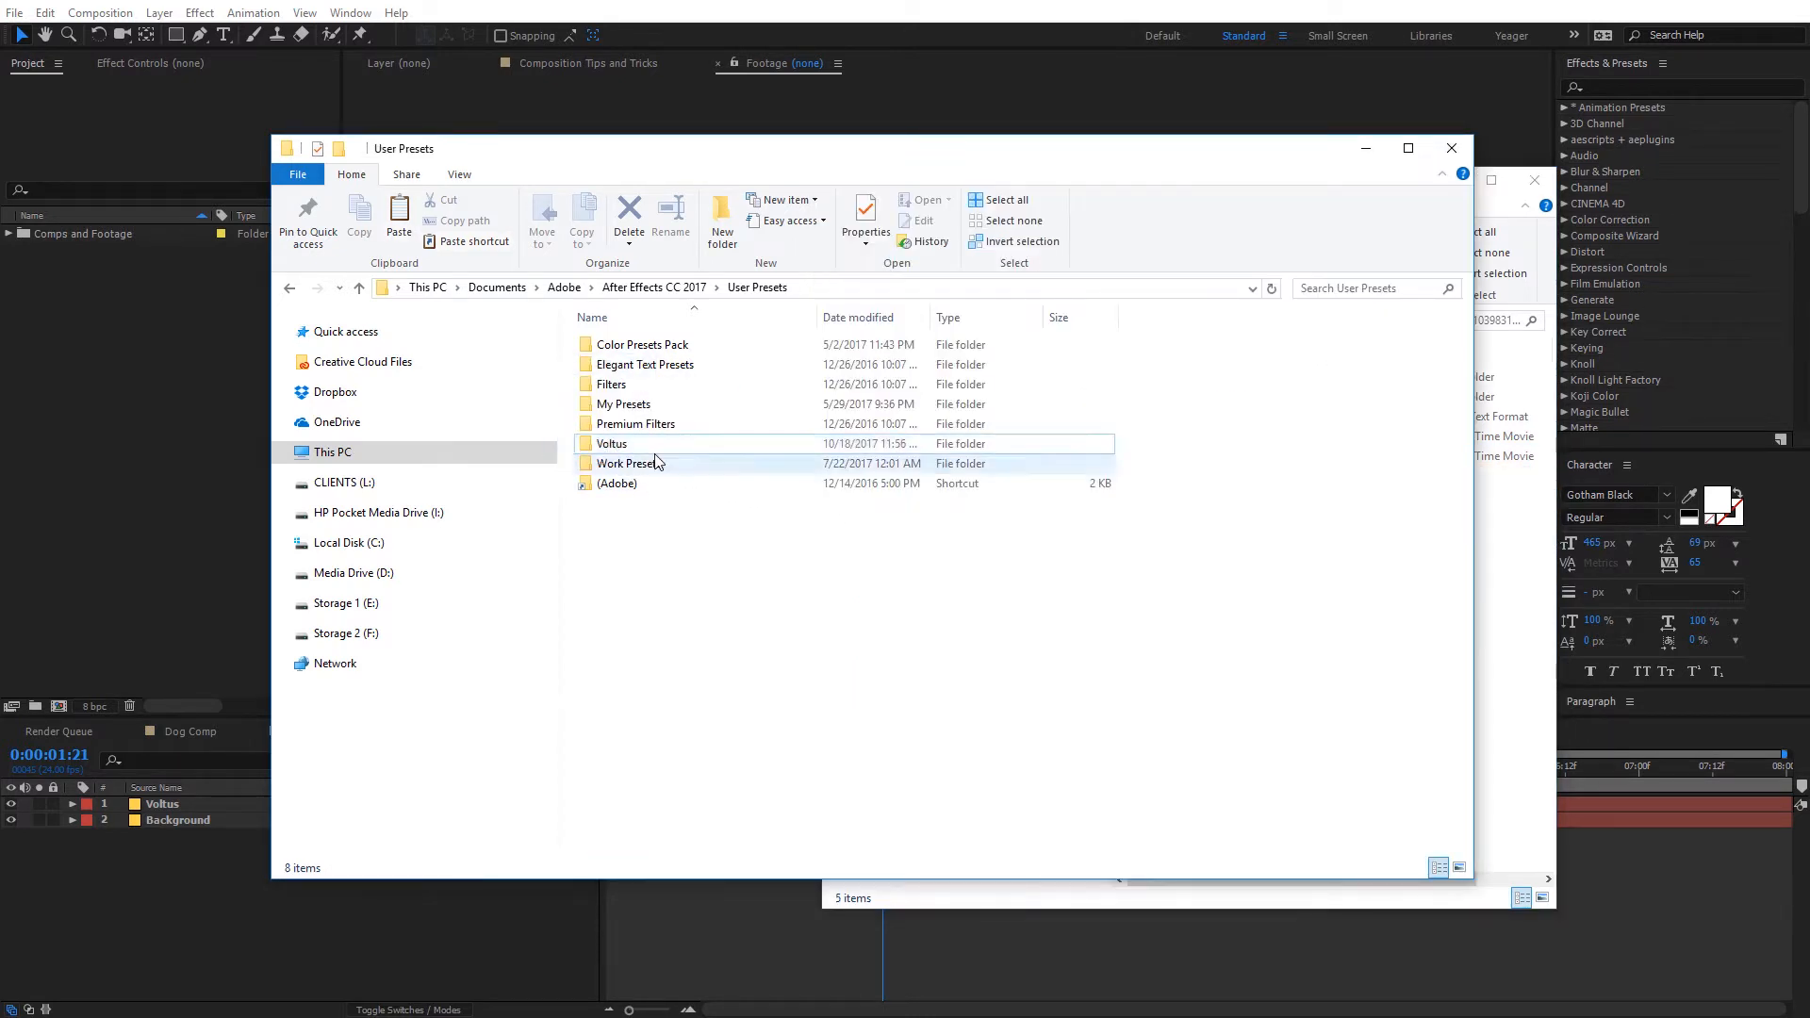
{"action": "double_click", "coordinate": [619, 449]}
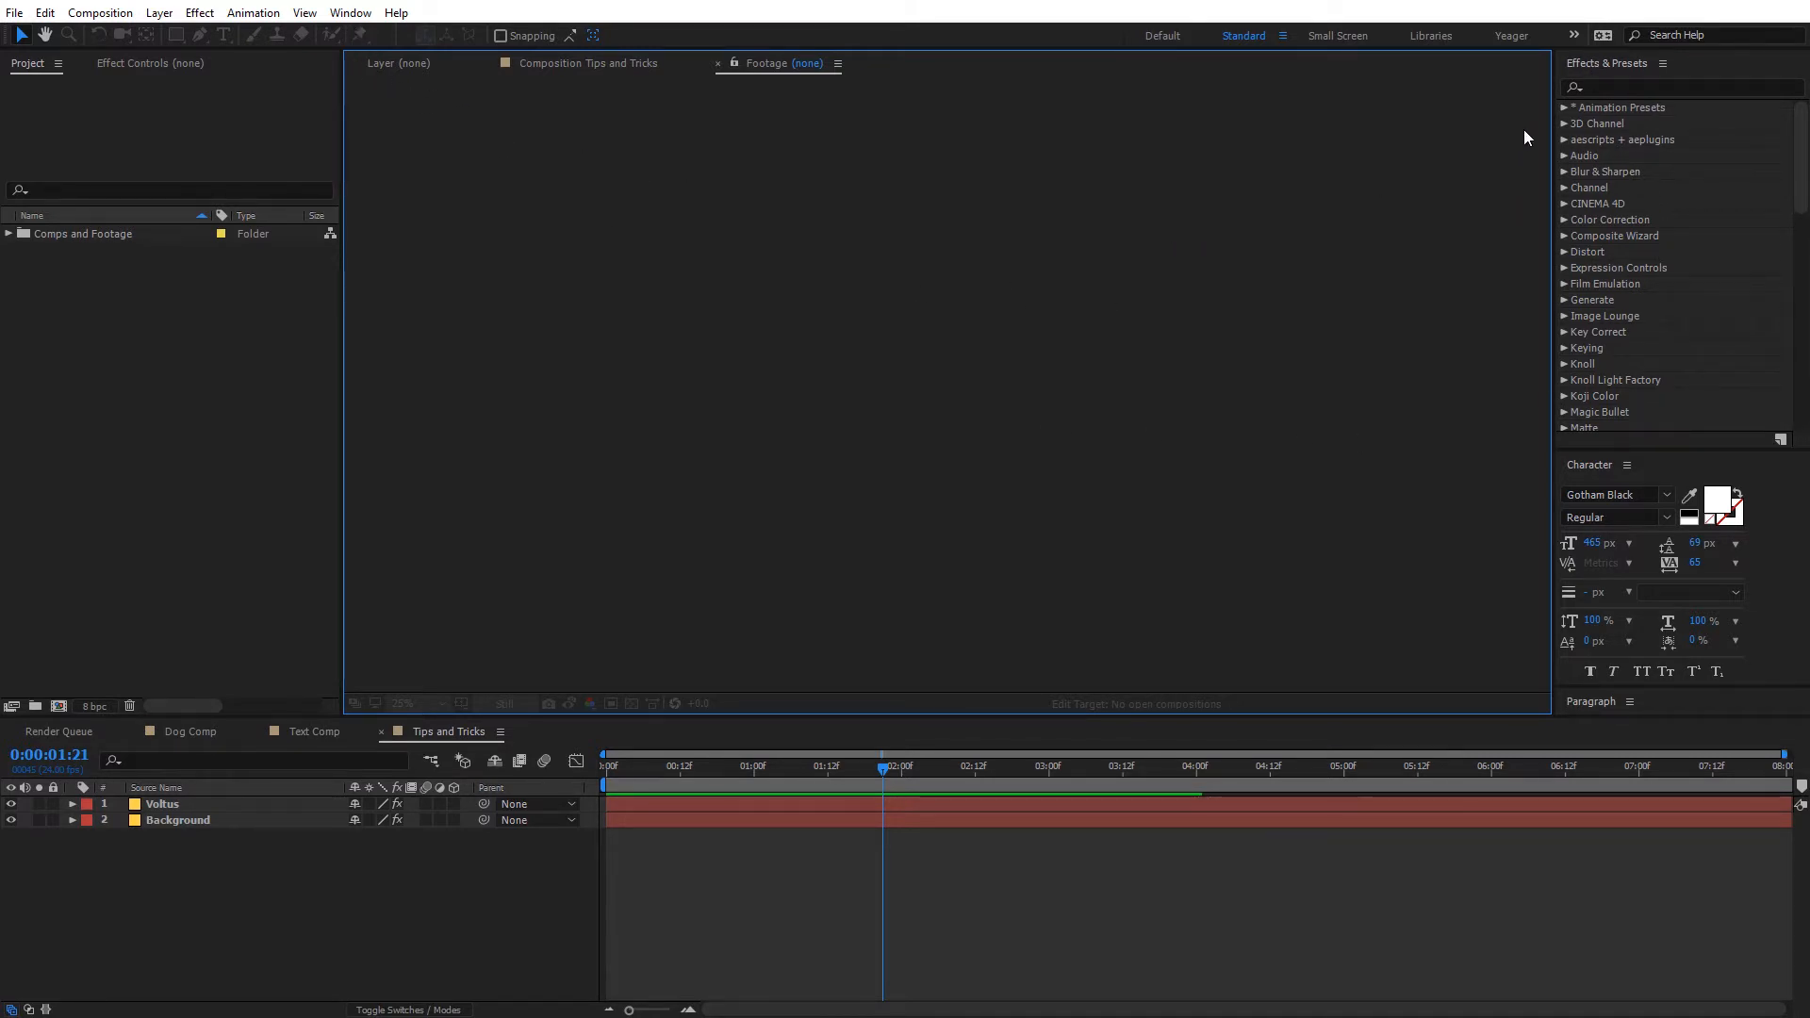
In After Effects, expand the animation presets down to the contents of the Voltus folder under User Presets.
{"action": "left_click", "coordinate": [1564, 107]}
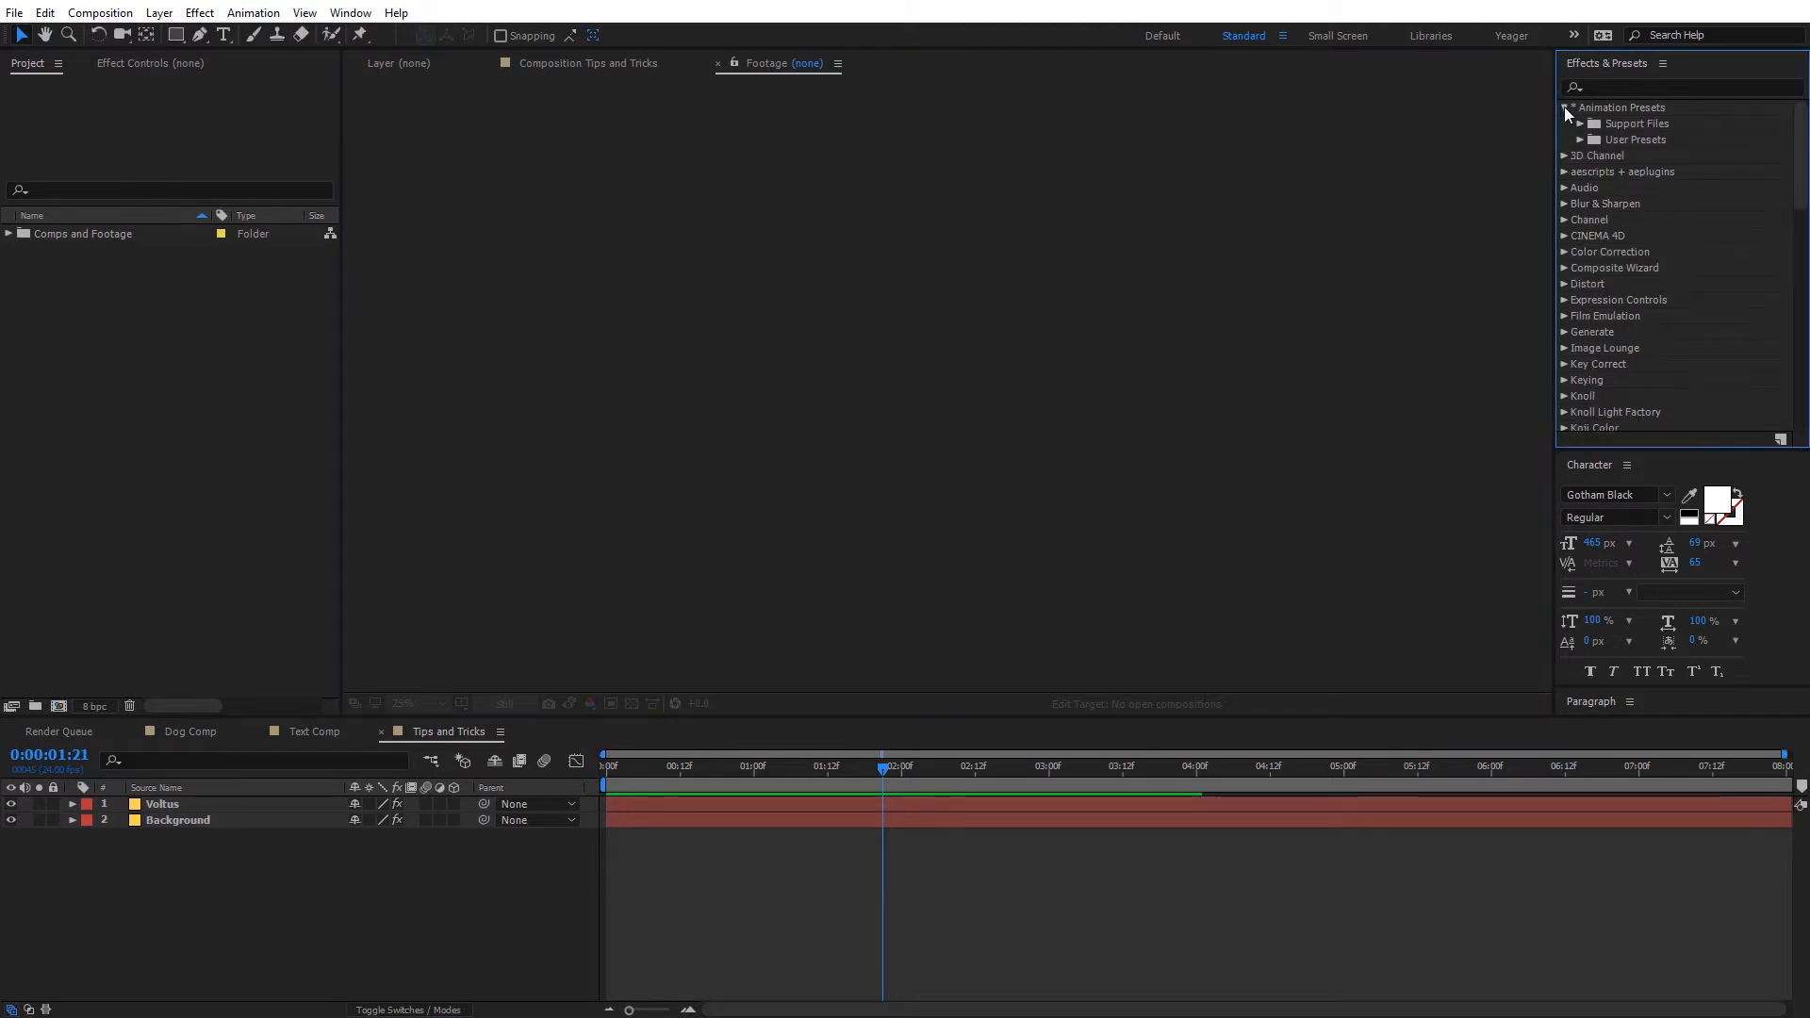
{"action": "left_click", "coordinate": [1580, 139]}
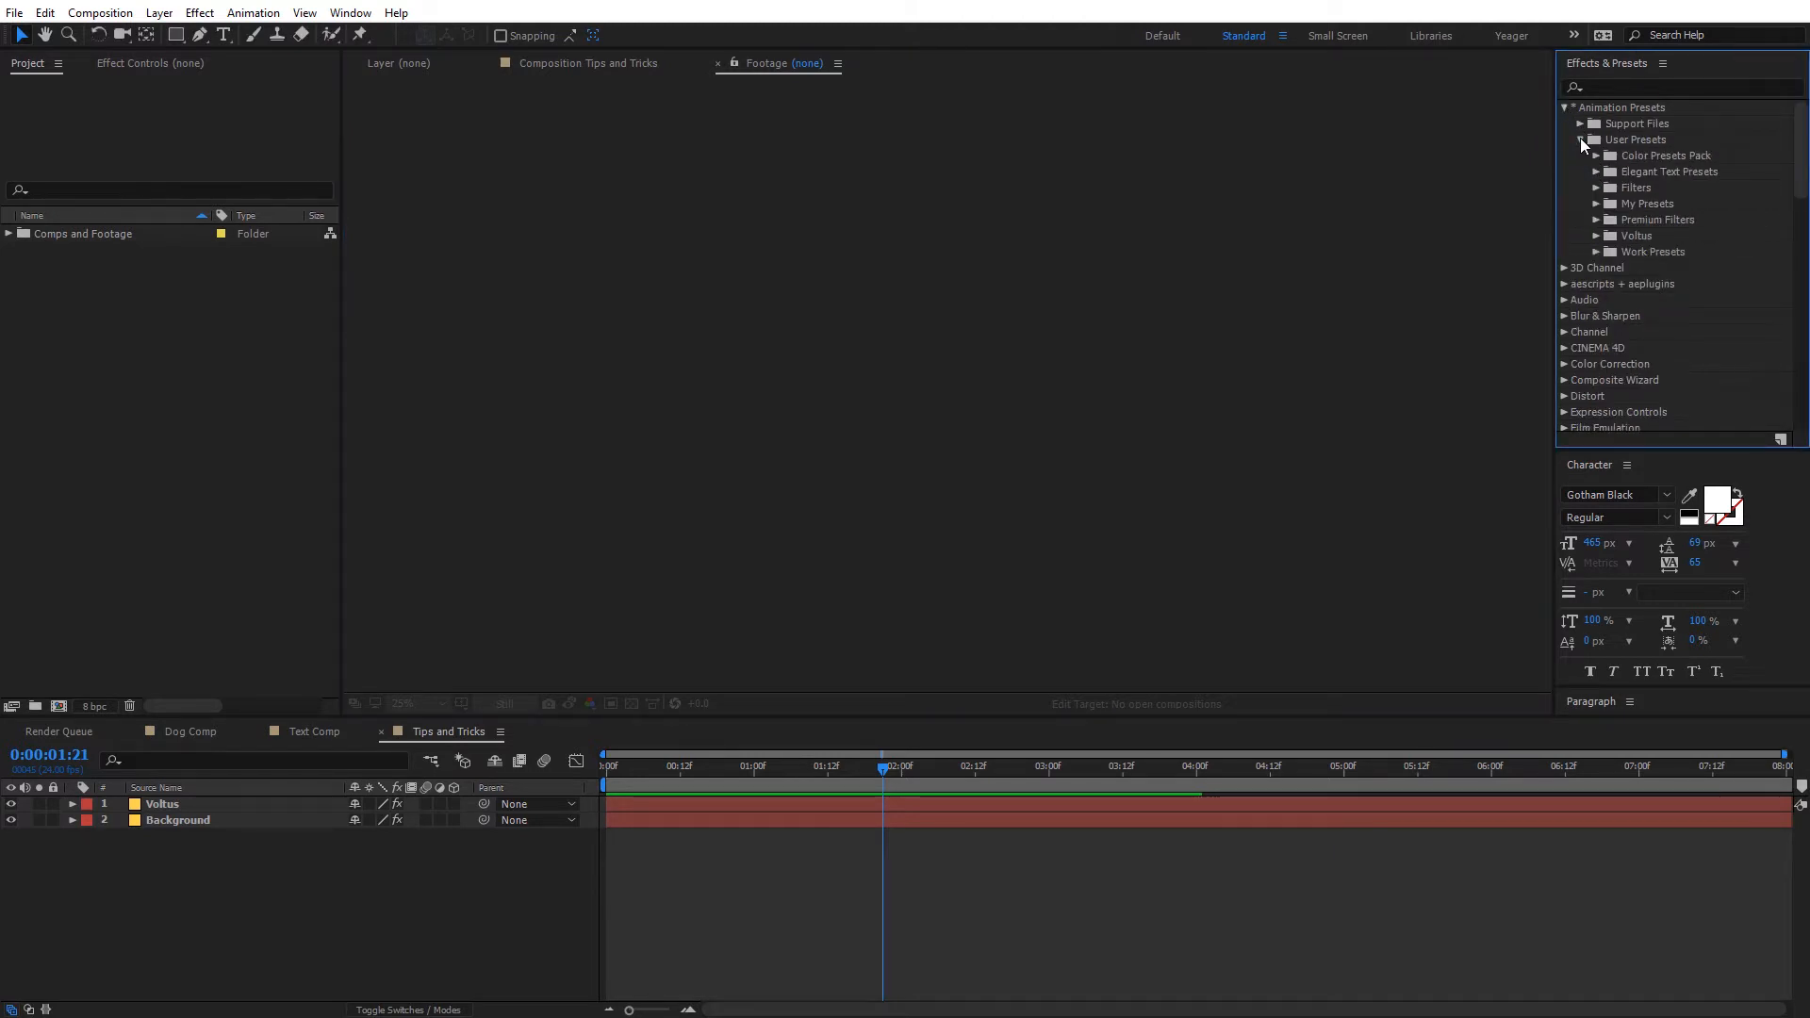
{"action": "left_click", "coordinate": [1596, 236]}
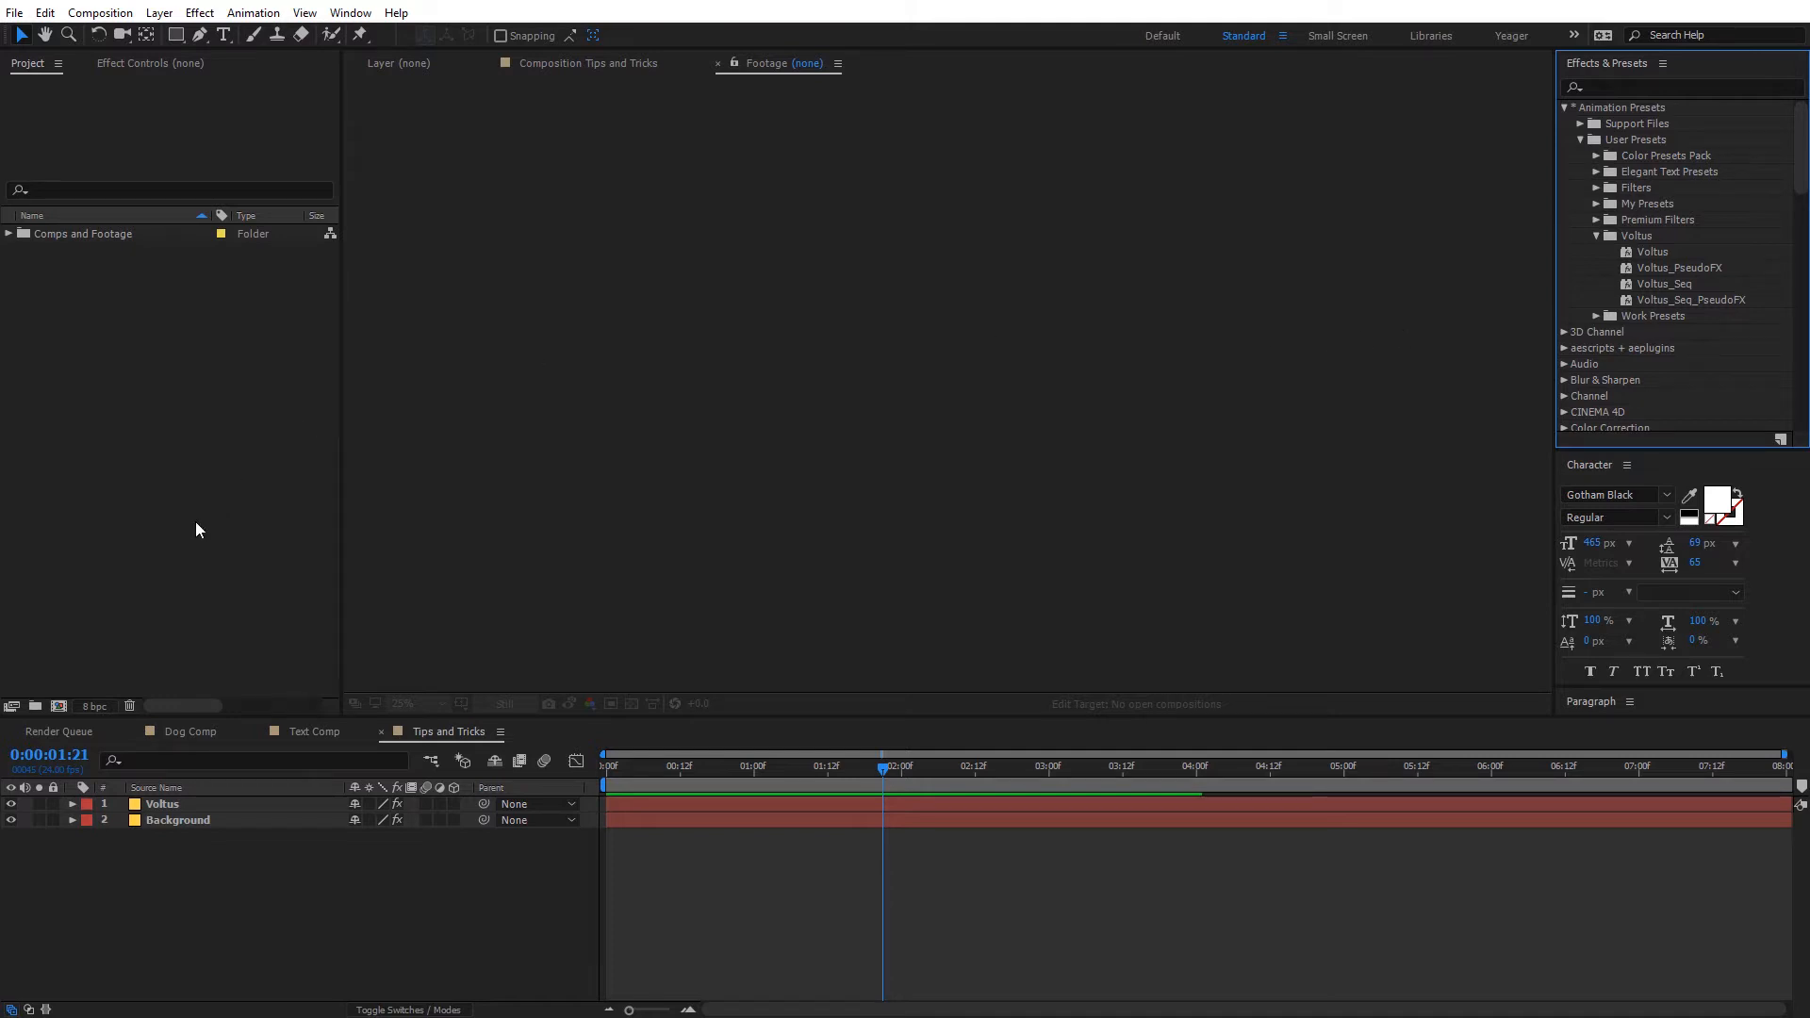
Create a new composition named Demo with the HDTV 1080 24 preset.
{"action": "left_click", "coordinate": [58, 705]}
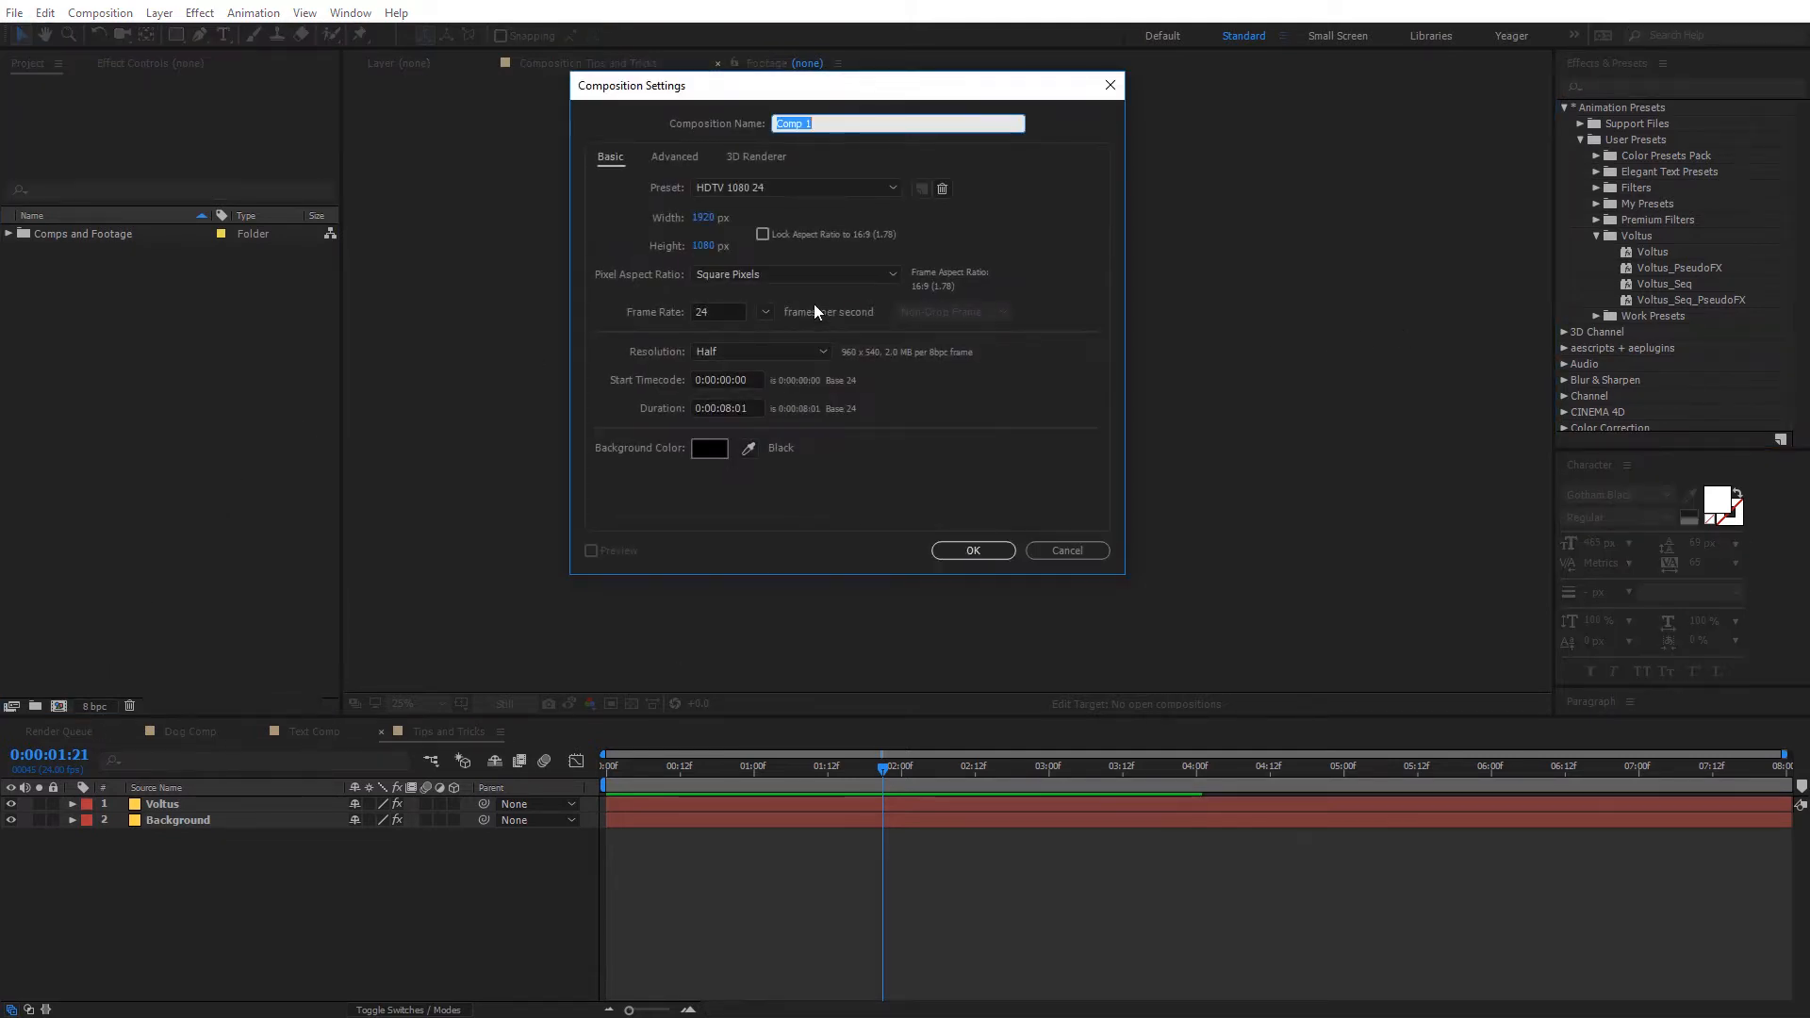
{"action": "left_click_drag", "start_coordinate": [750, 99], "coordinate": [774, 198]}
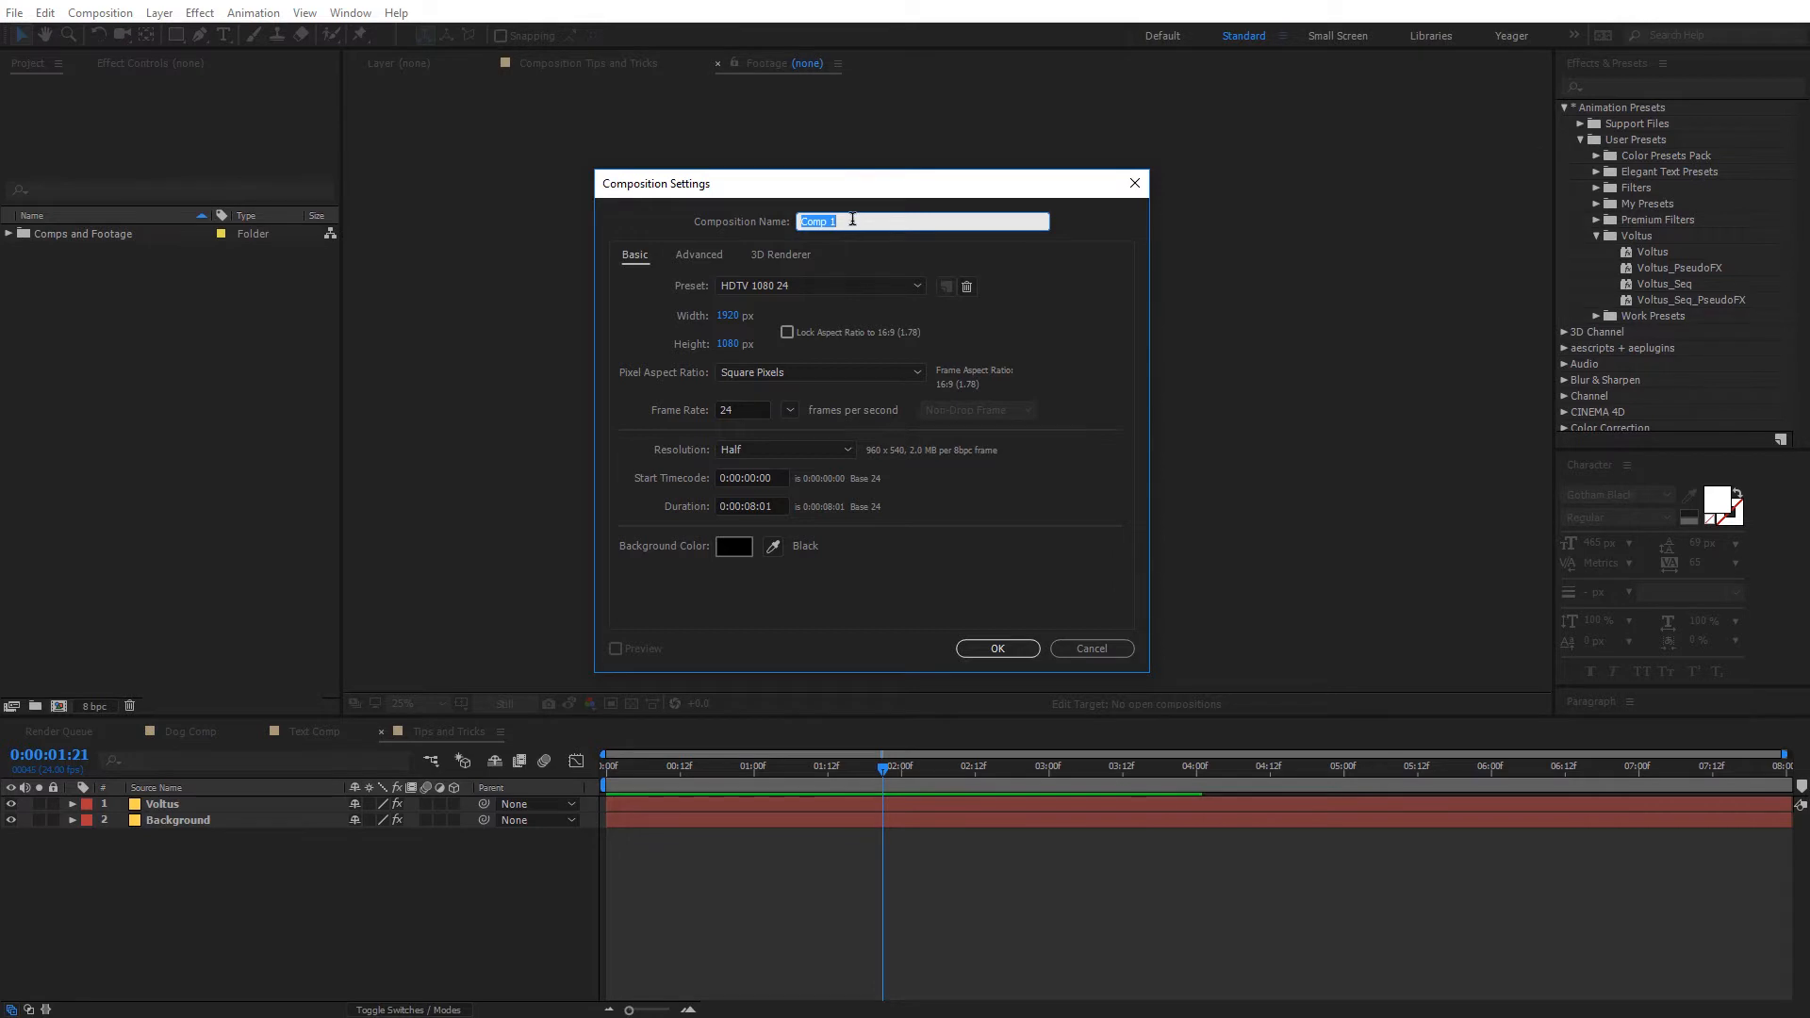
{"action": "type", "text": "Demo"}
{"action": "left_click", "coordinate": [976, 645]}
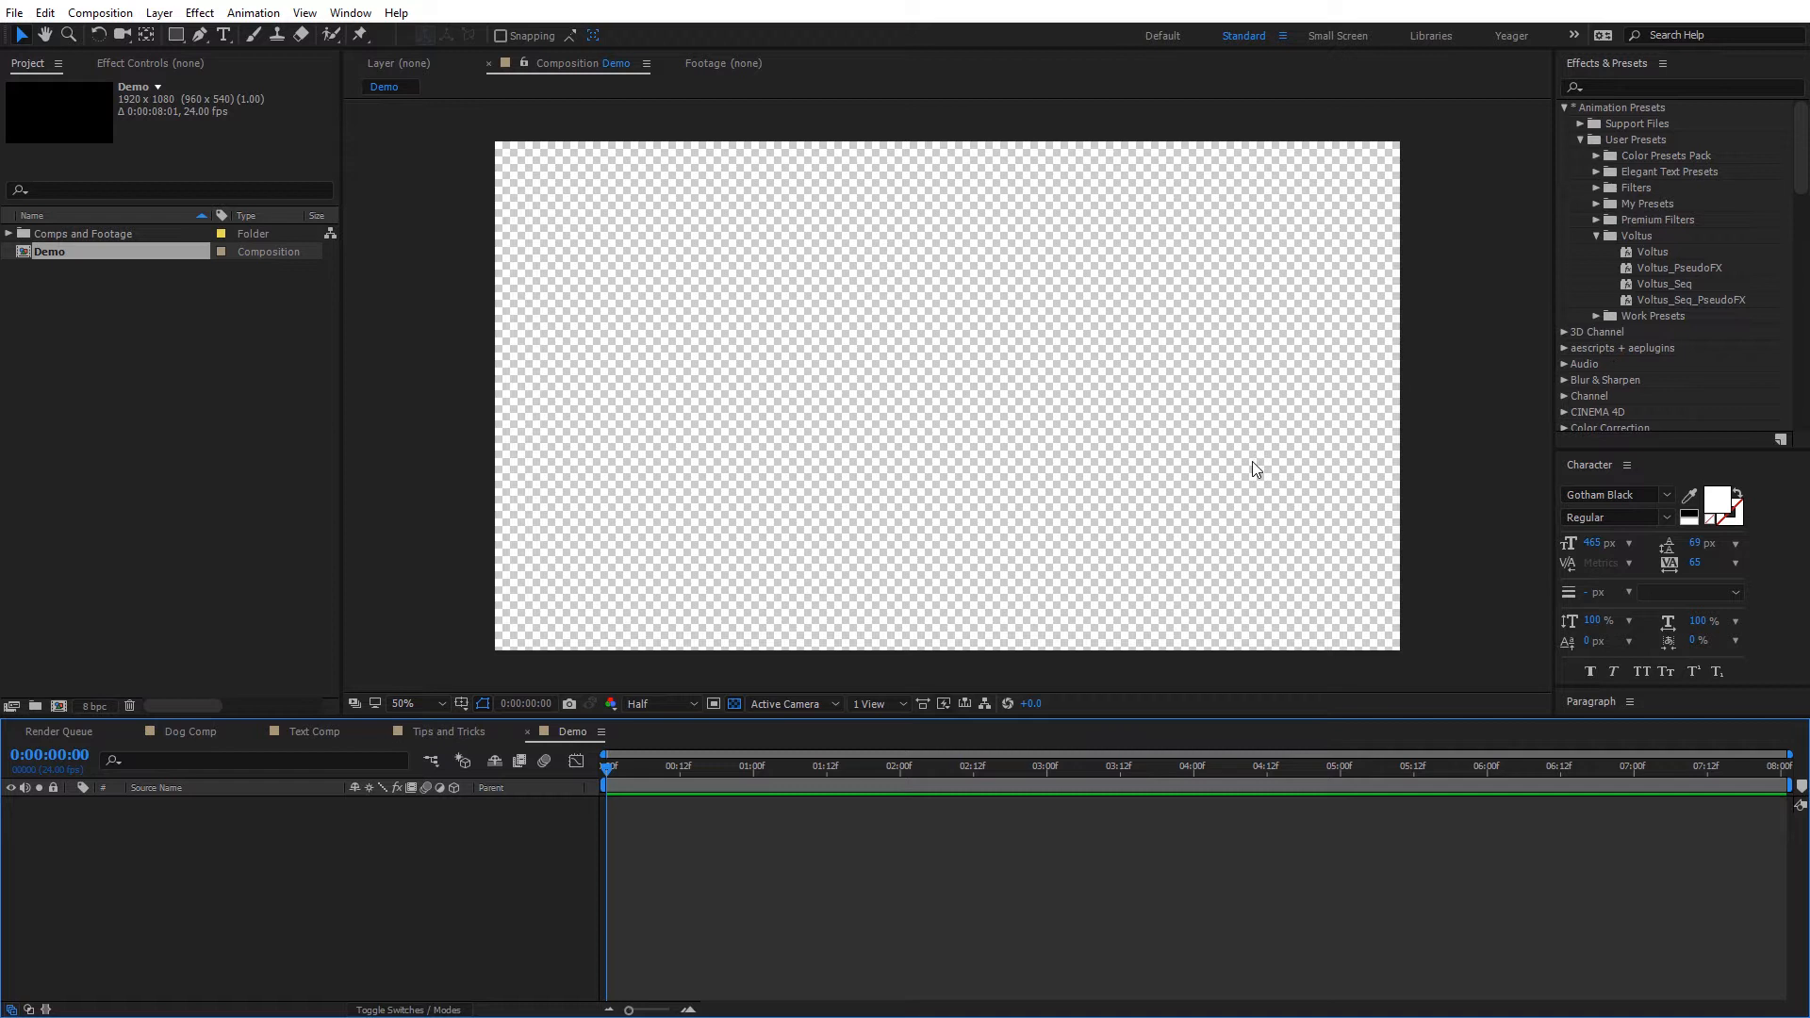
Add a comp-size solid named Voltus to the Demo composition.
{"action": "right_click", "coordinate": [411, 331]}
{"action": "mouse_move", "coordinate": [441, 349]}
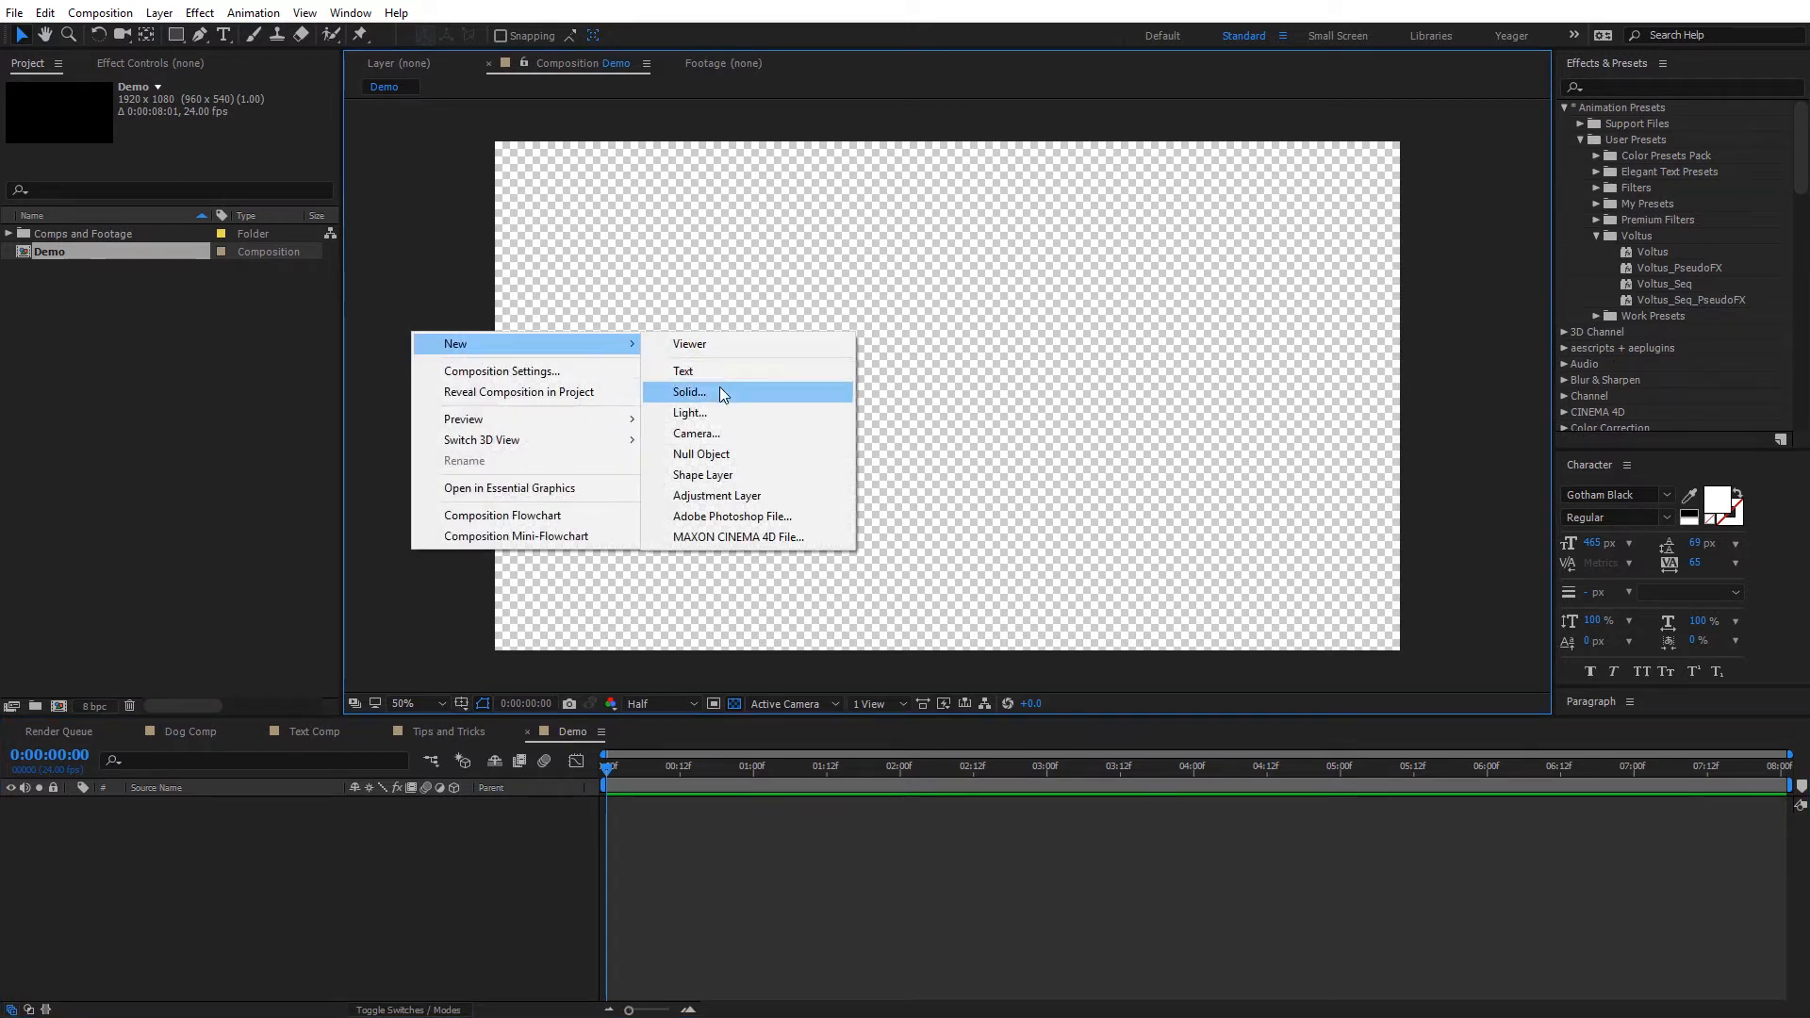
{"action": "left_click", "coordinate": [721, 387]}
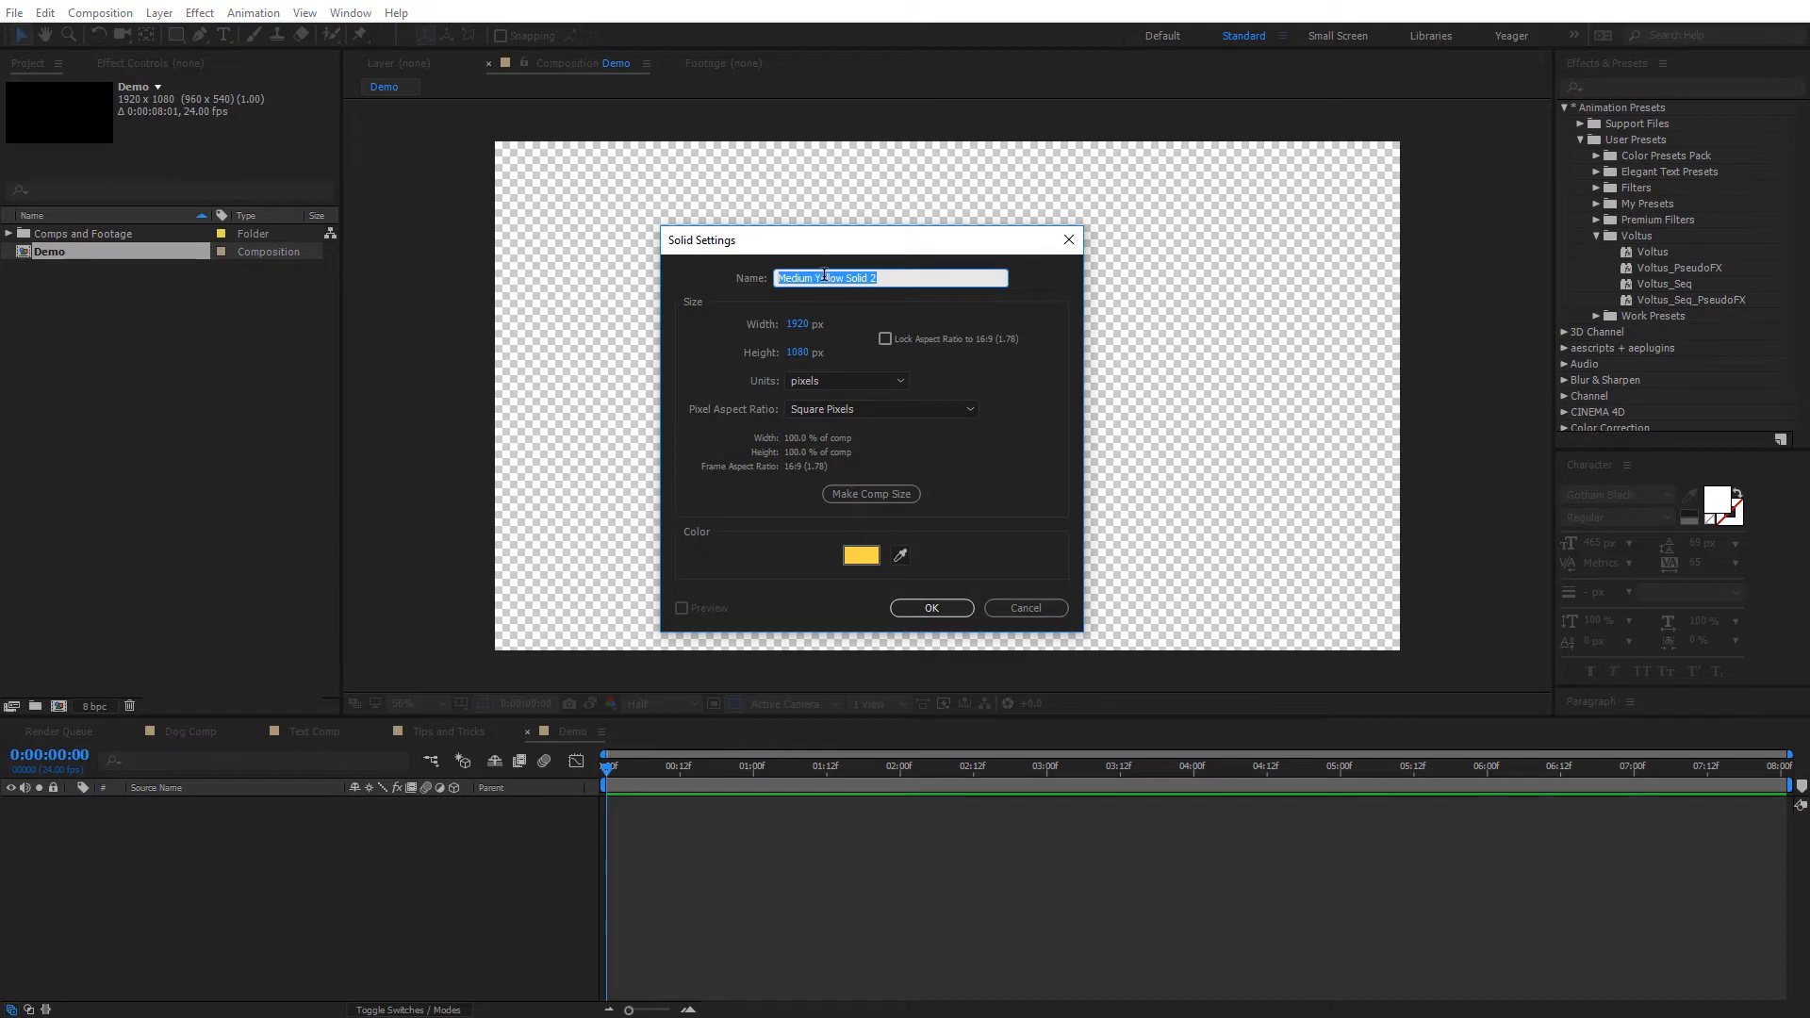
{"action": "type", "text": "Voltus"}
{"action": "left_click", "coordinate": [891, 491]}
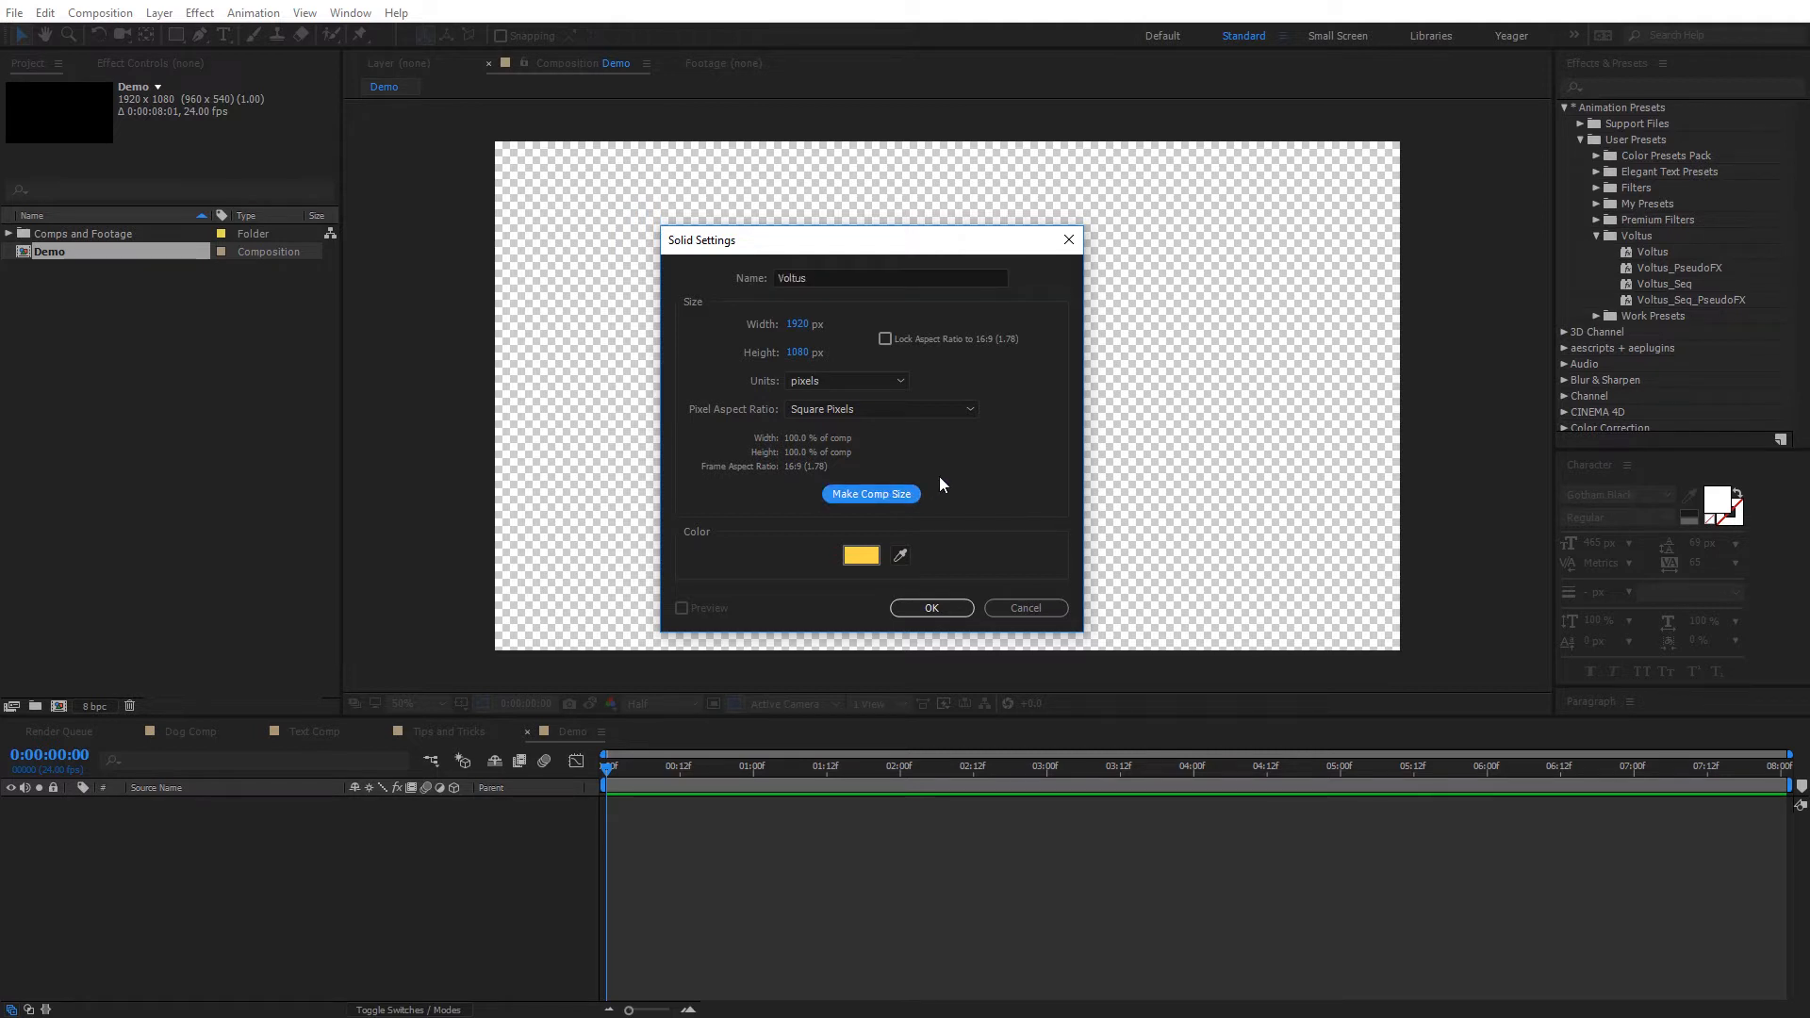
{"action": "left_click", "coordinate": [928, 607]}
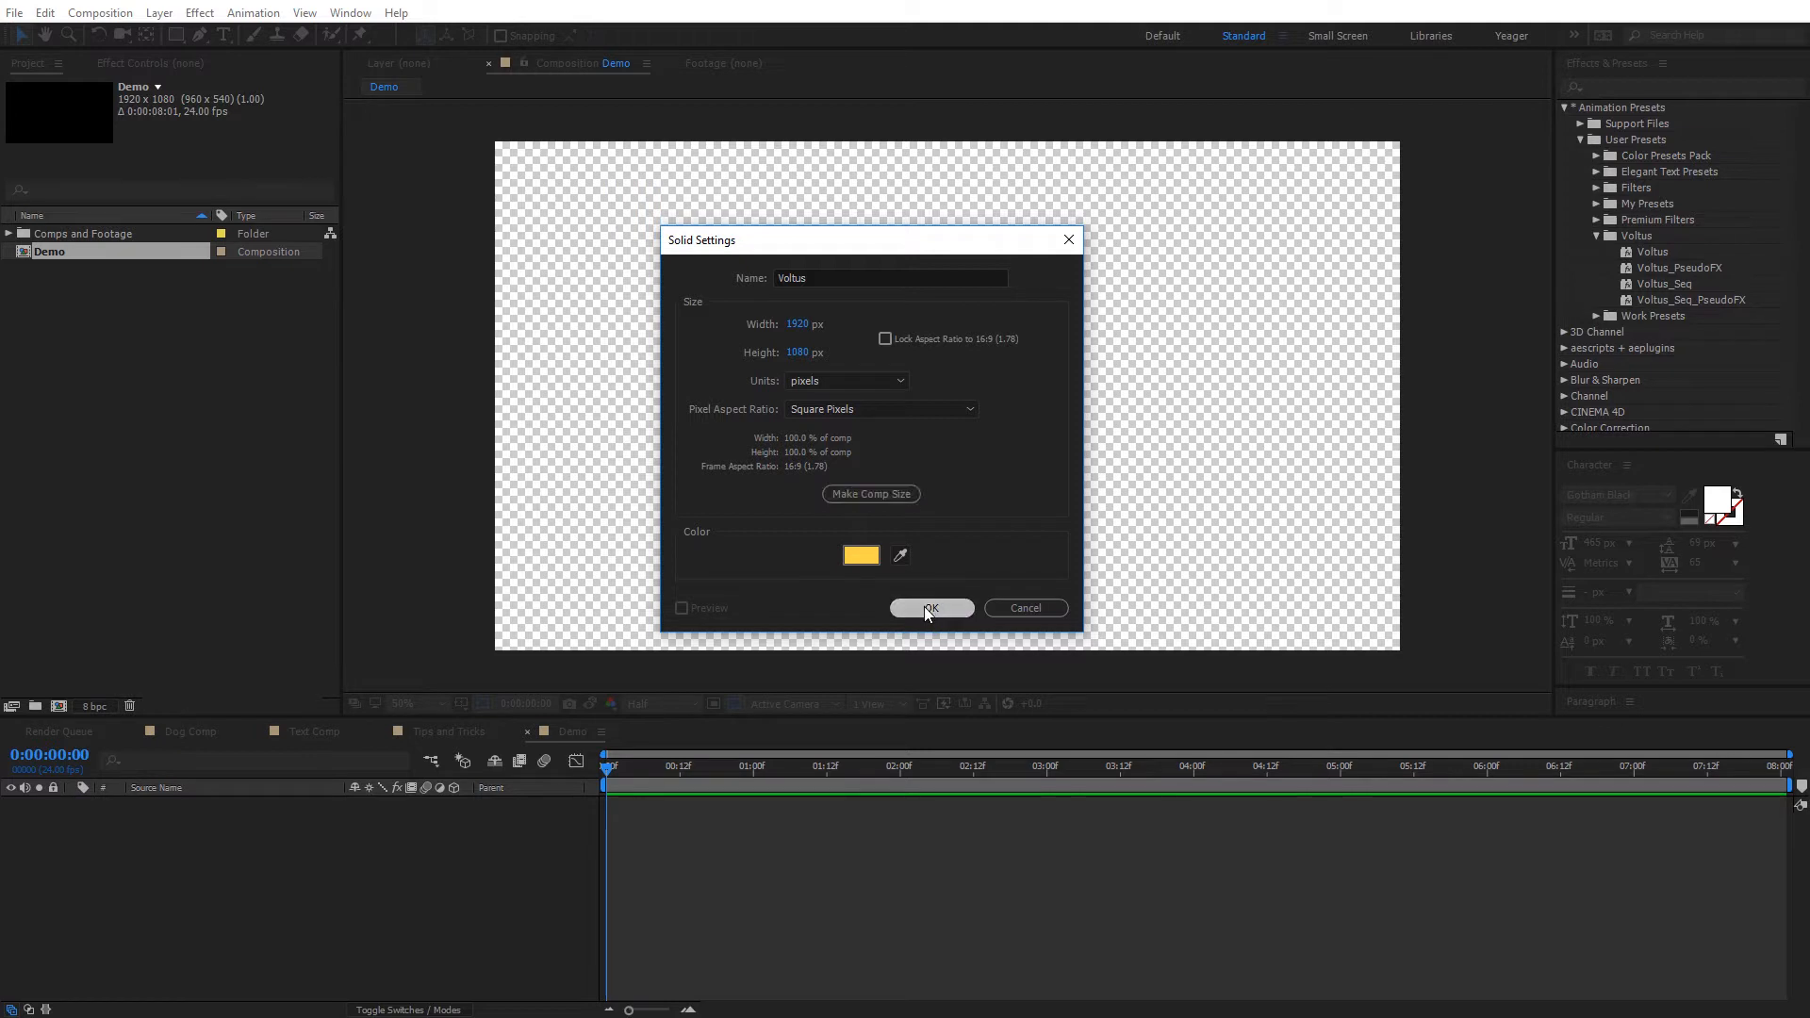
Draw an open RotoBezier mask path on the Voltus solid with the Pen tool, starting outside the frame's left edge and spiralling inward.
{"action": "left_click", "coordinate": [200, 34]}
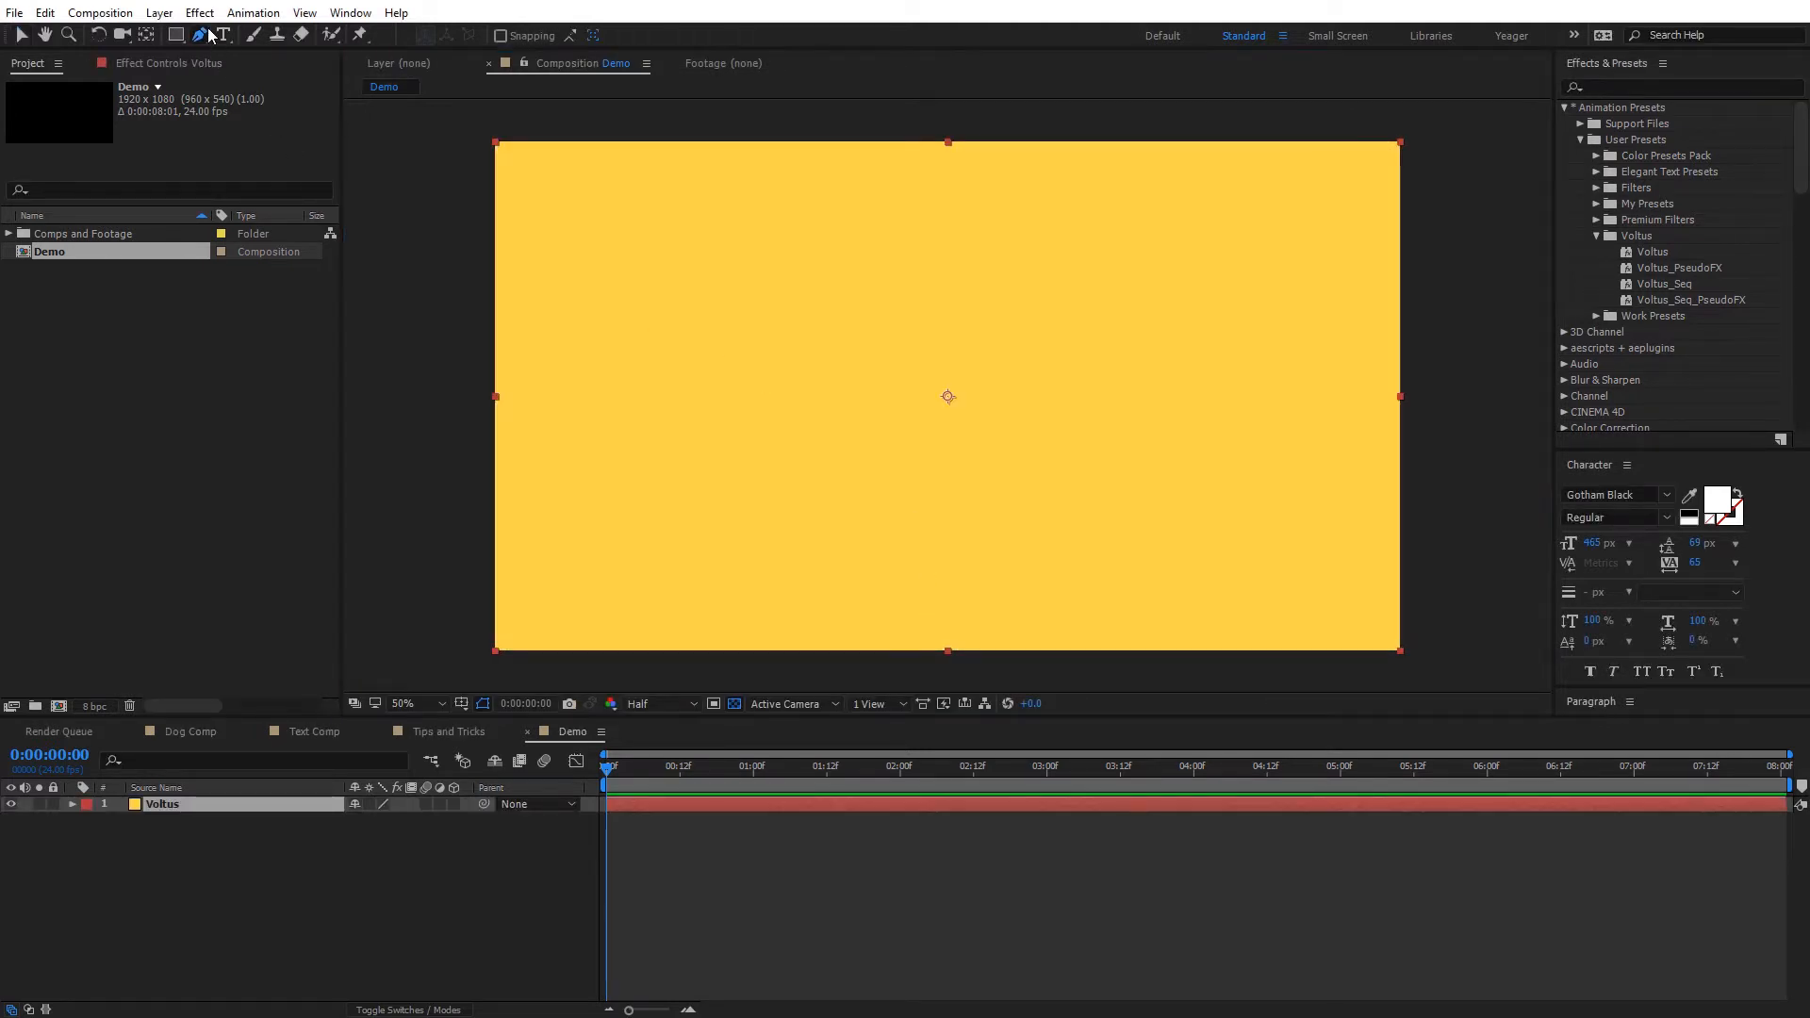
{"action": "left_click", "coordinate": [482, 36]}
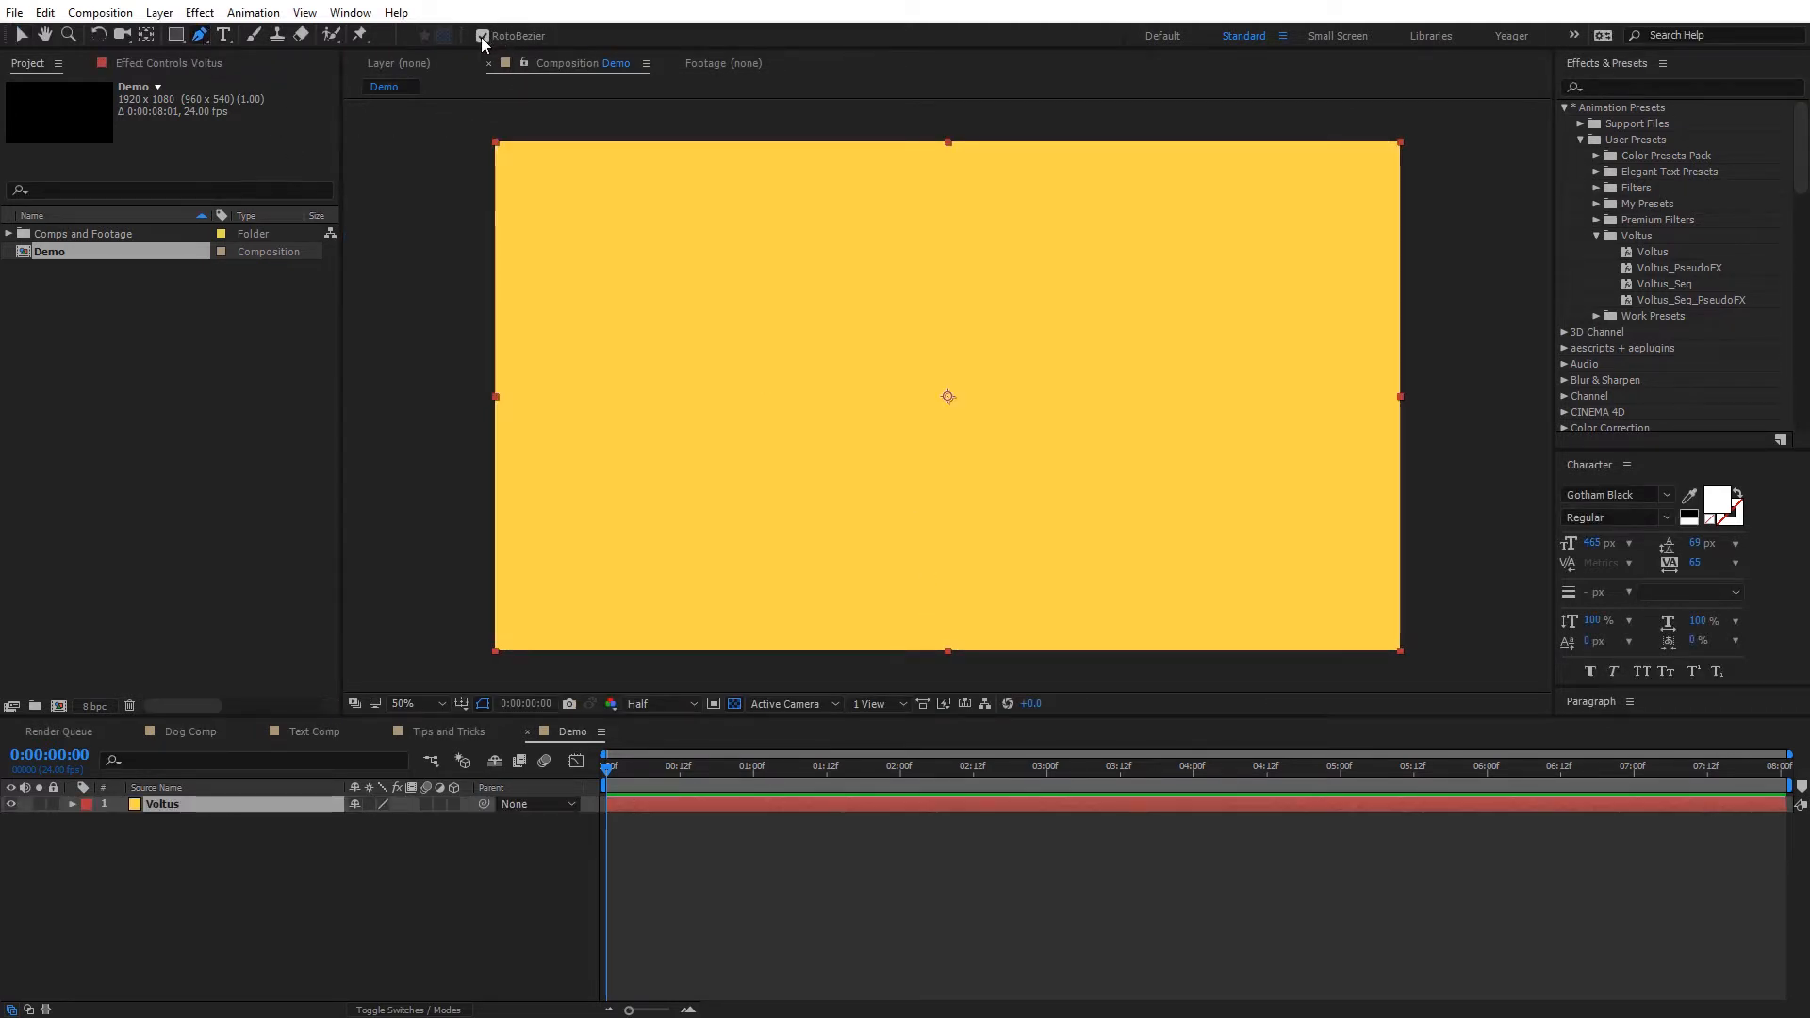
{"action": "left_click", "coordinate": [482, 35]}
{"action": "left_click", "coordinate": [437, 492]}
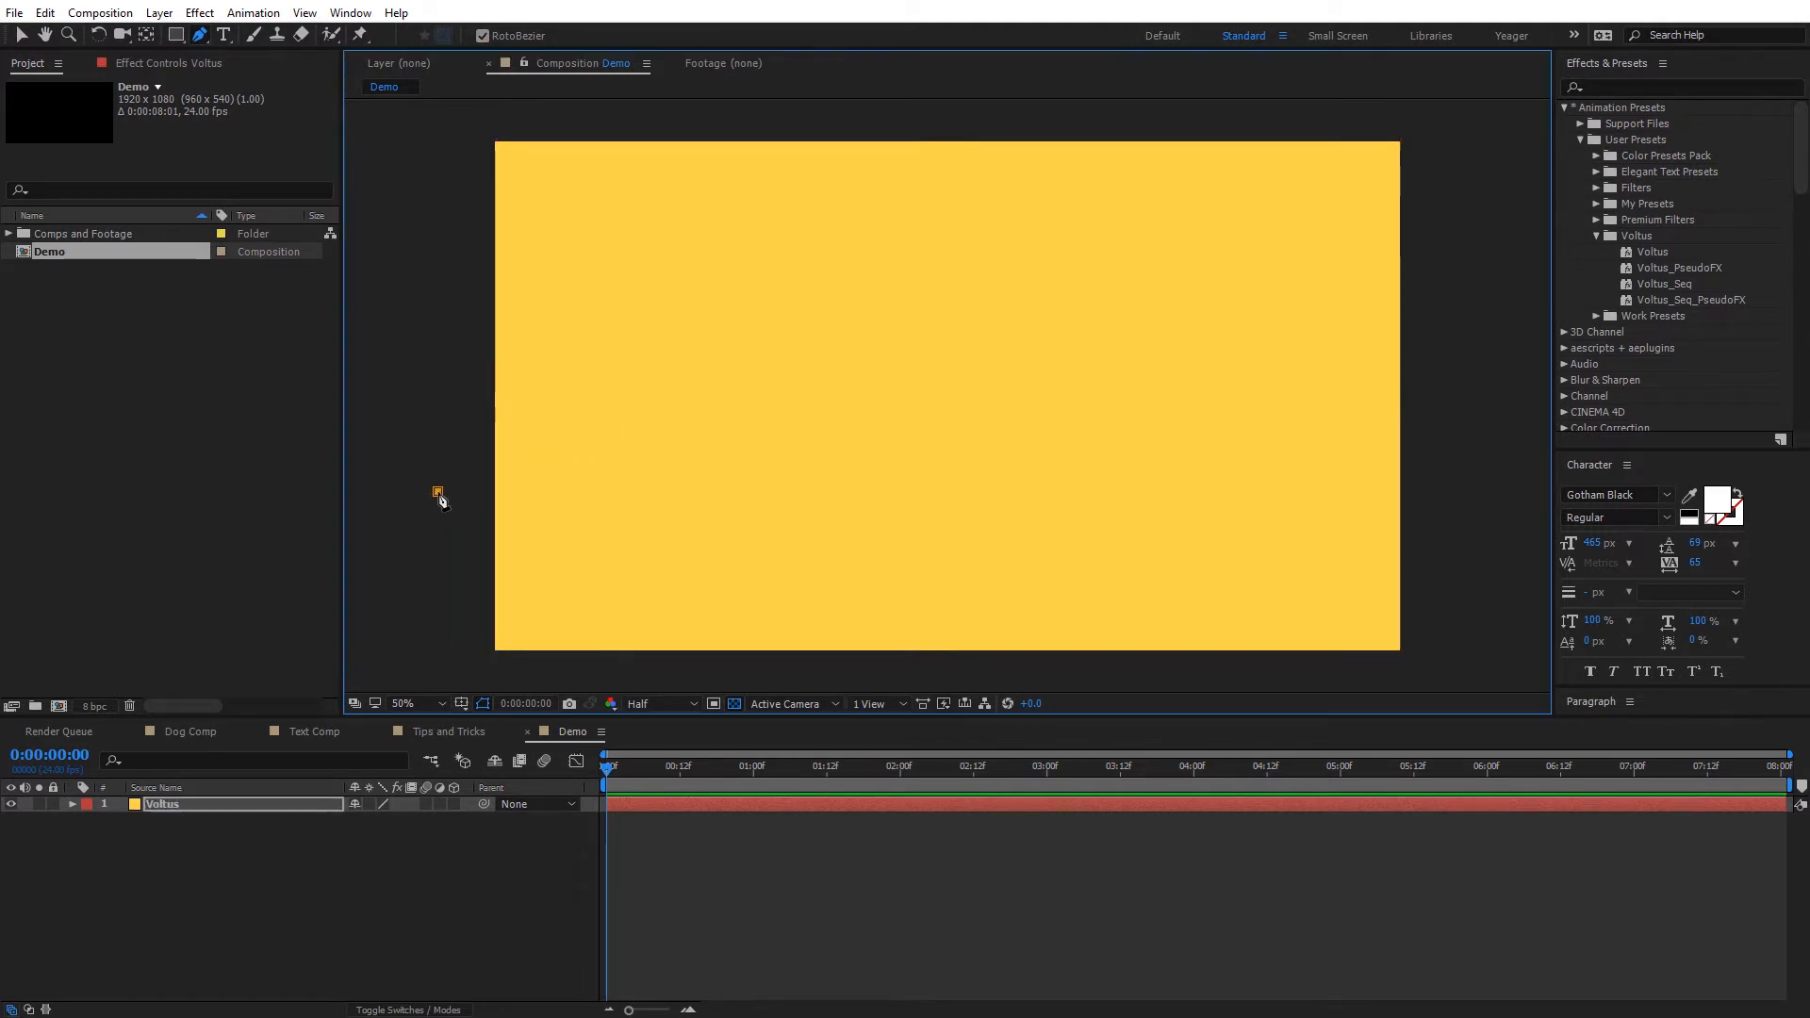
{"action": "left_click", "coordinate": [609, 370]}
{"action": "left_click", "coordinate": [909, 221]}
{"action": "left_click", "coordinate": [1245, 225]}
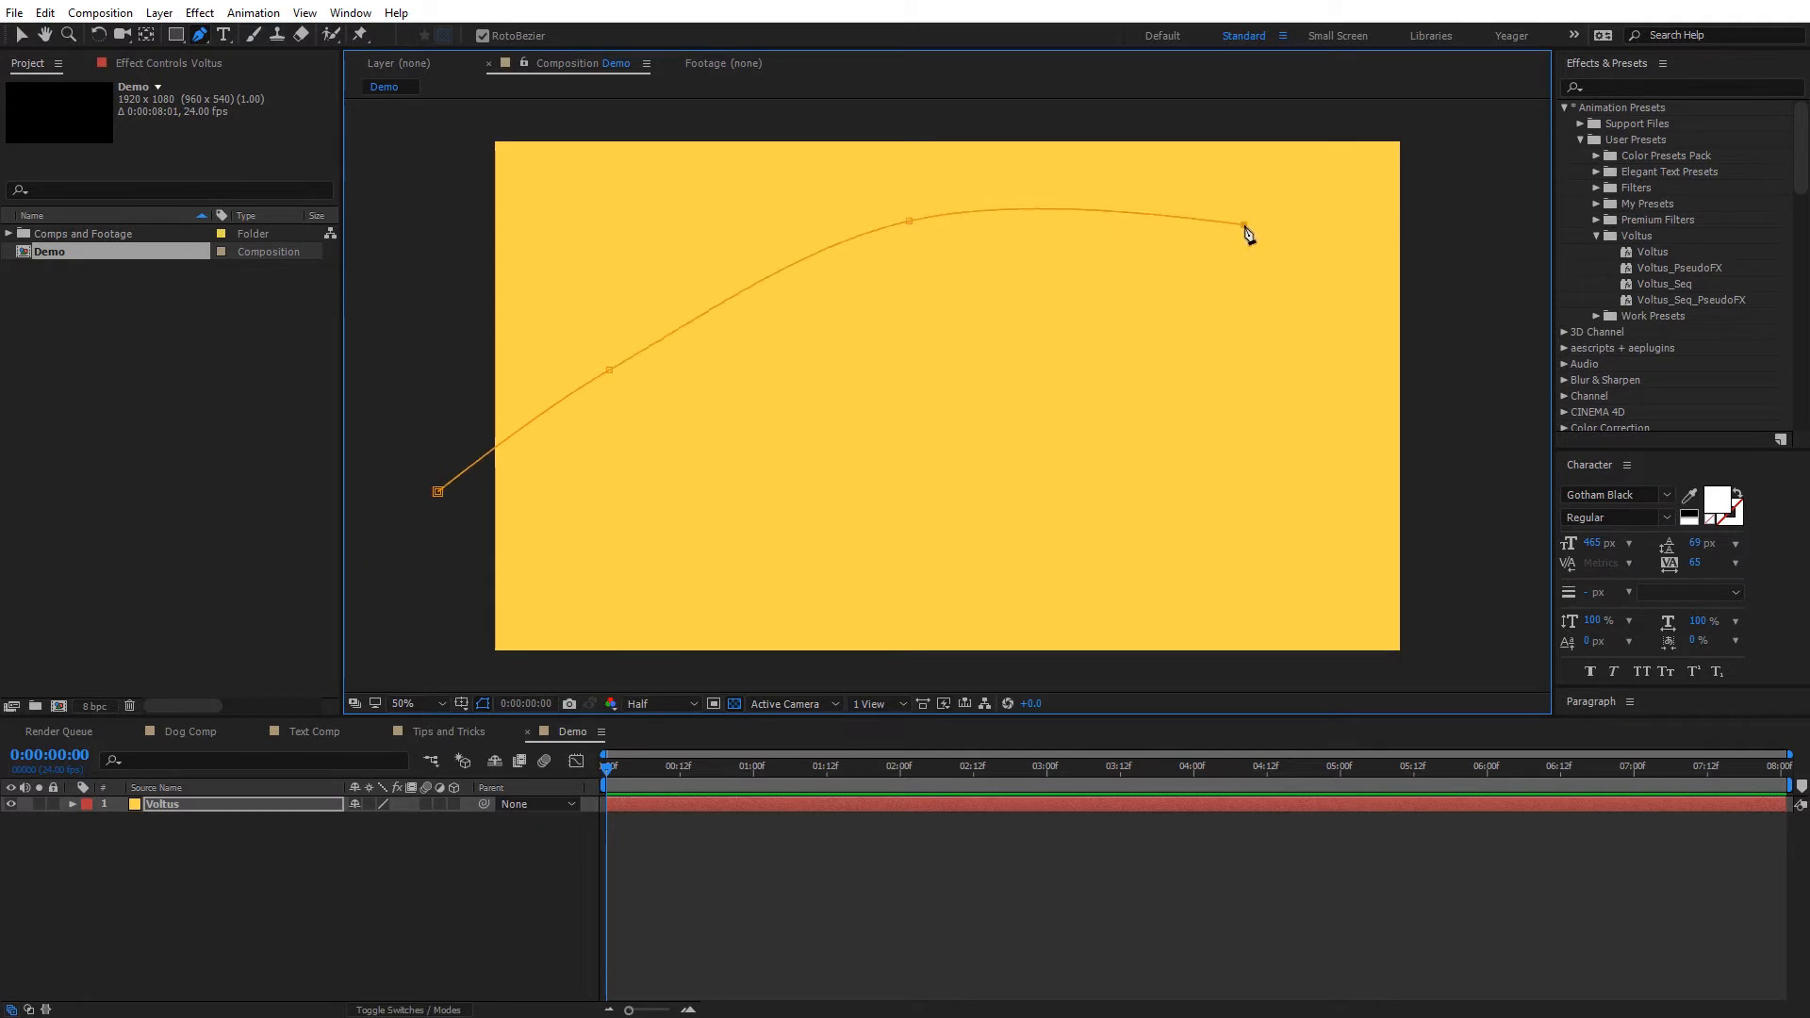
{"action": "left_click", "coordinate": [1154, 473]}
{"action": "left_click", "coordinate": [982, 511]}
{"action": "left_click", "coordinate": [873, 370]}
{"action": "left_click", "coordinate": [997, 302]}
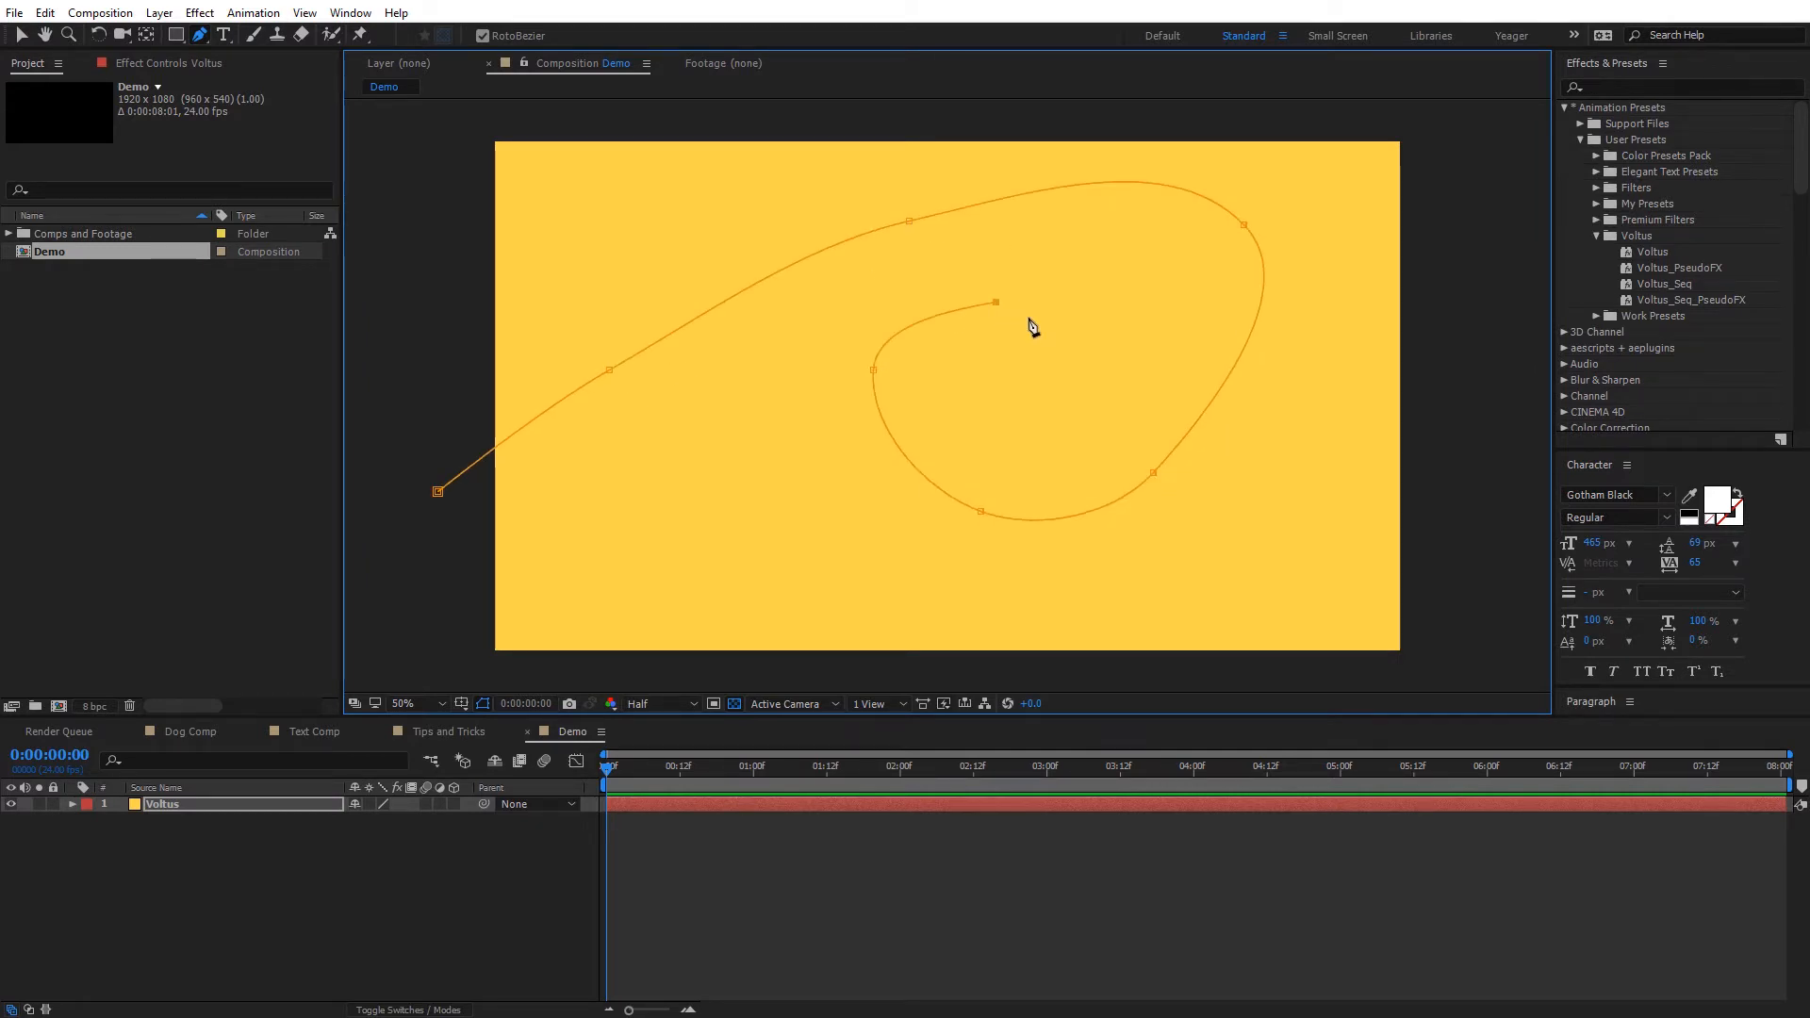
{"action": "left_click", "coordinate": [1037, 367]}
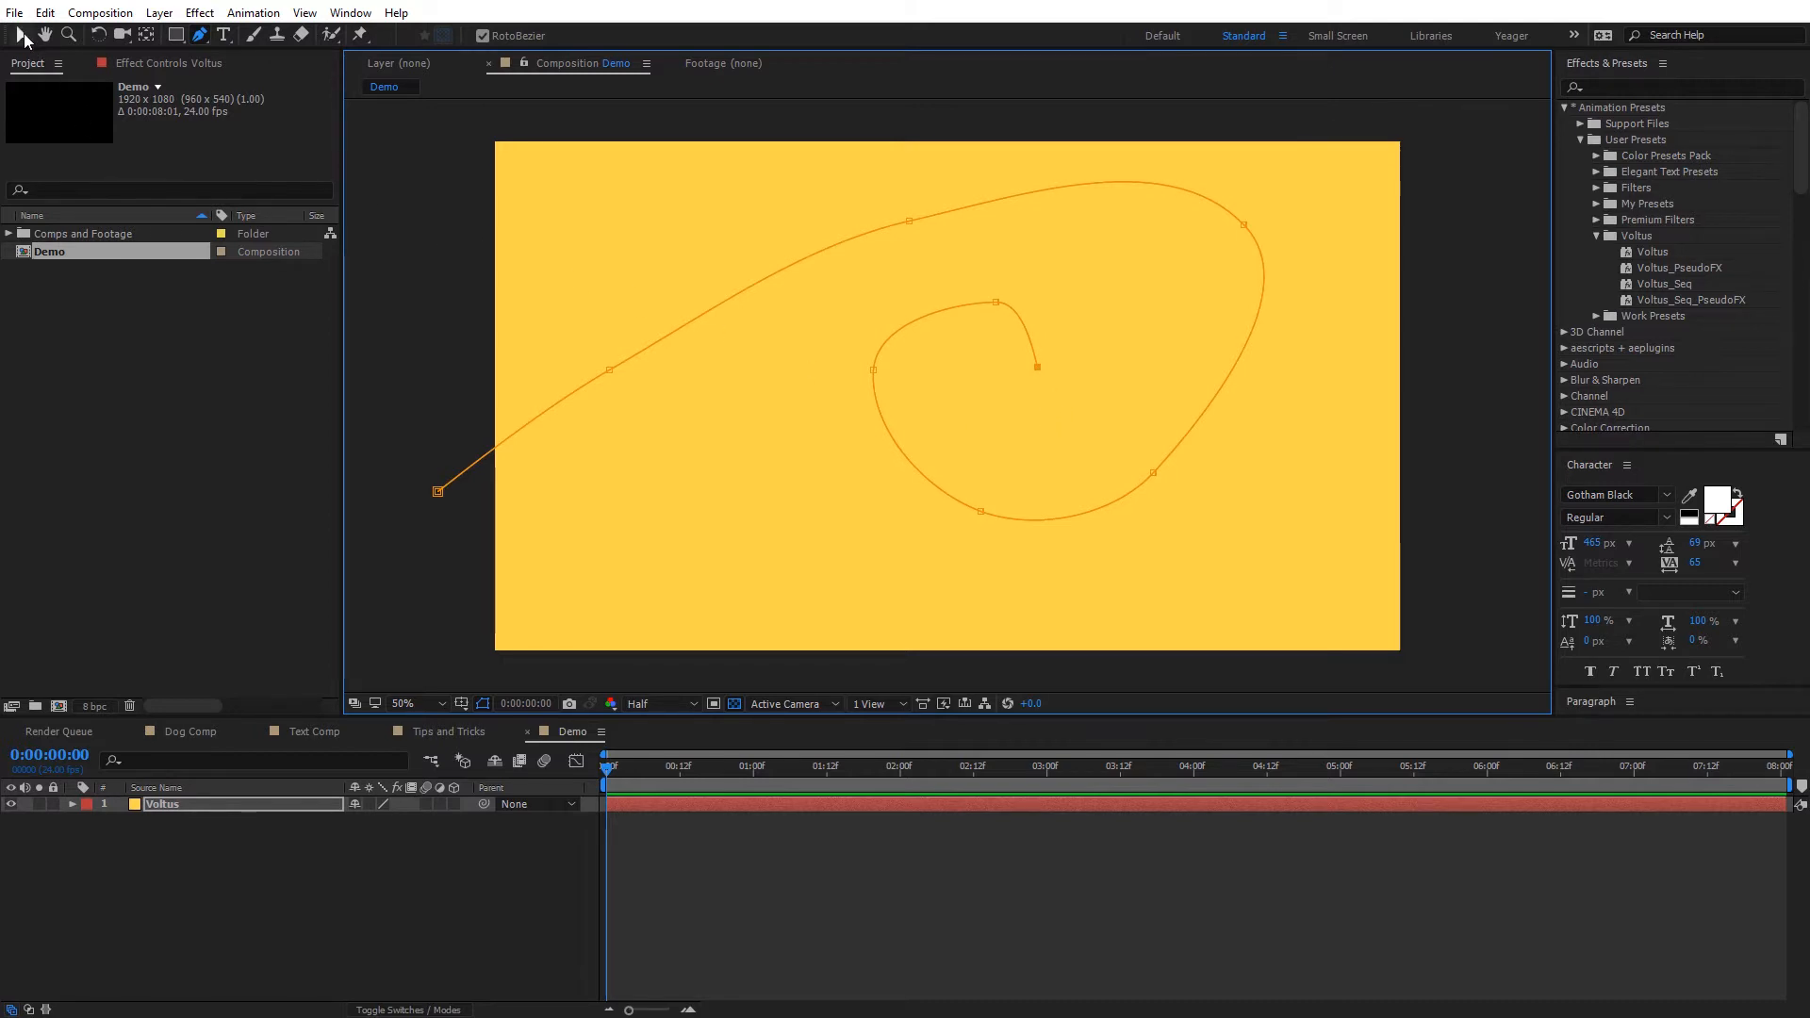
{"action": "left_click", "coordinate": [22, 37]}
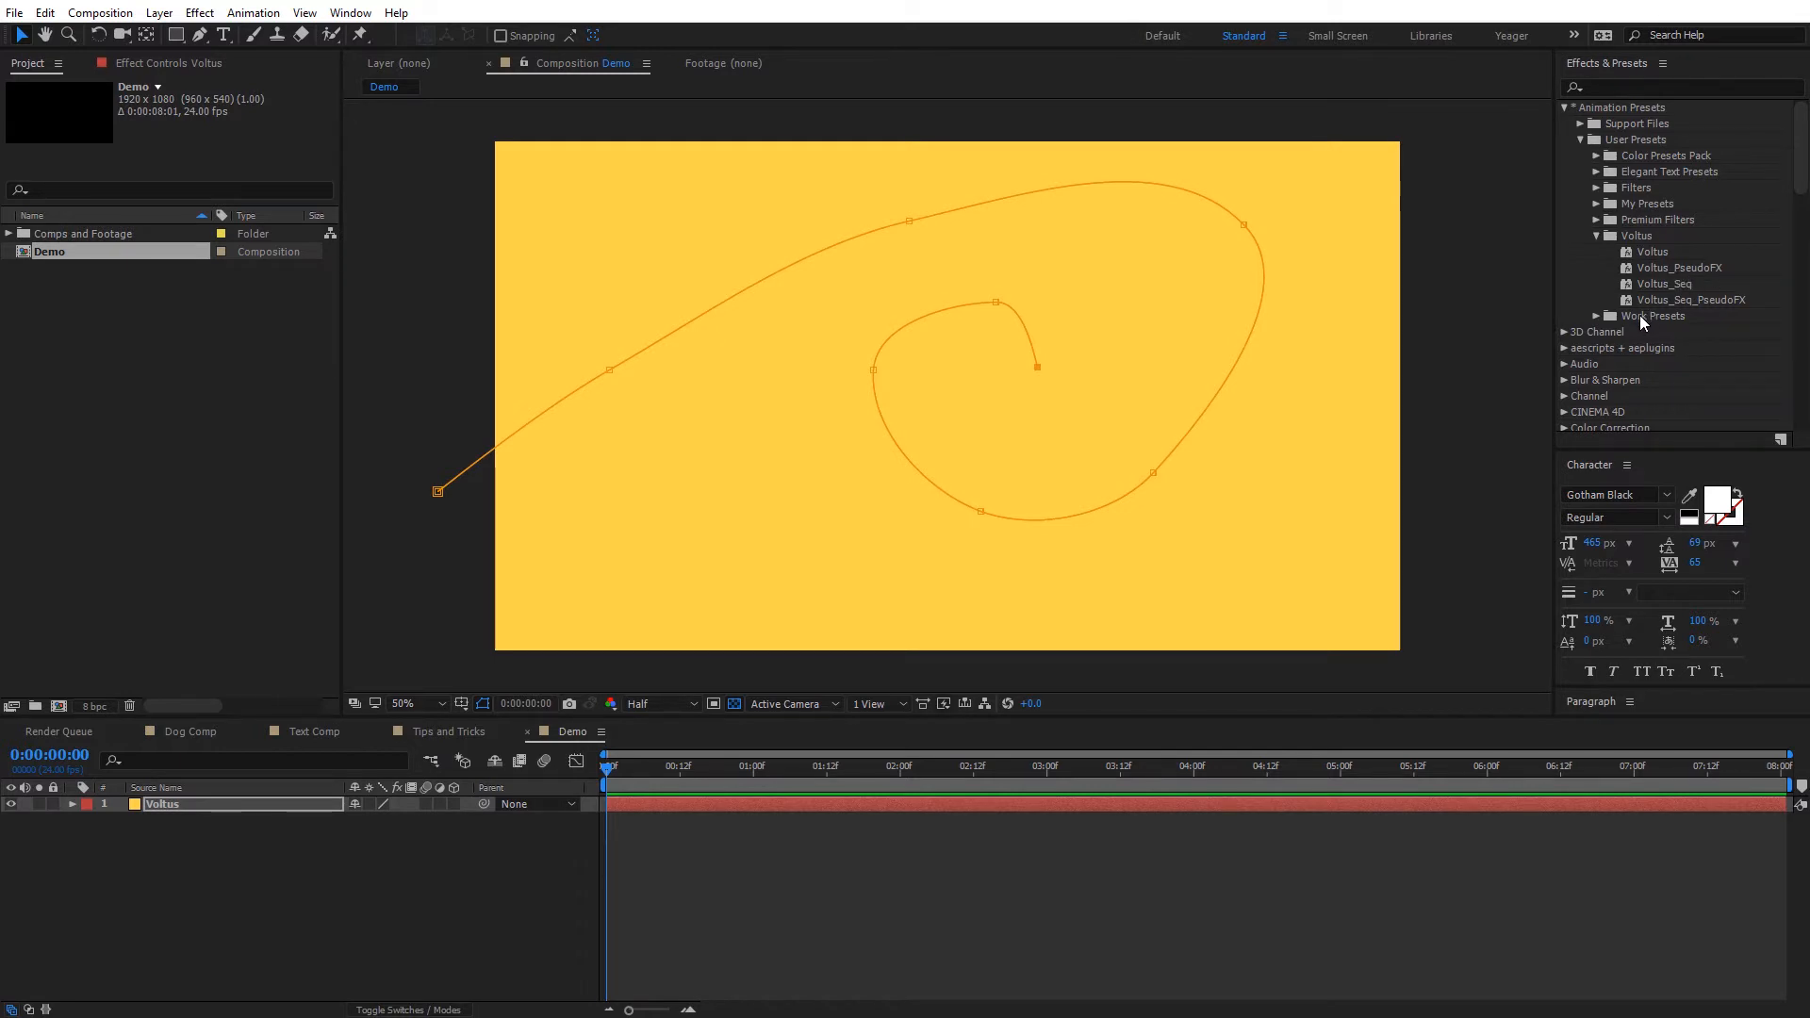
Apply the Voltus_PseudoFX preset to the Voltus solid and turn off the composition's transparency grid.
{"action": "left_click_drag", "start_coordinate": [1693, 267], "coordinate": [1122, 471]}
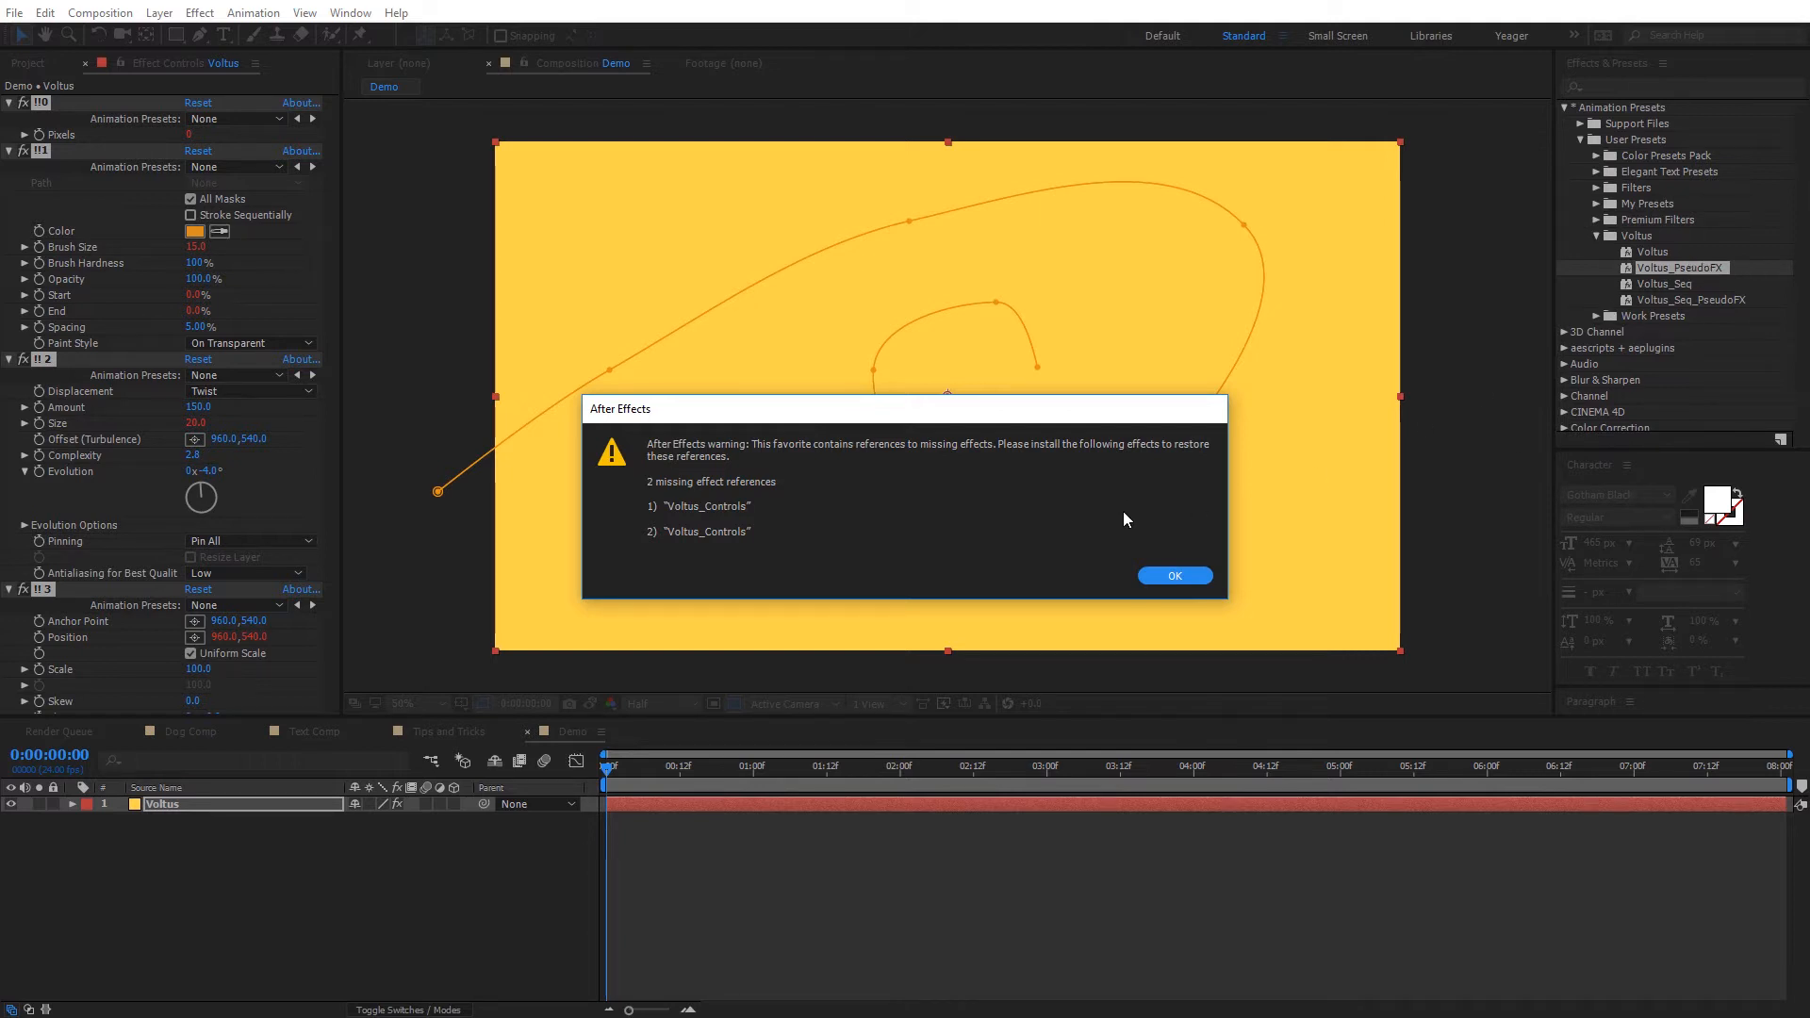
{"action": "left_click", "coordinate": [1173, 575]}
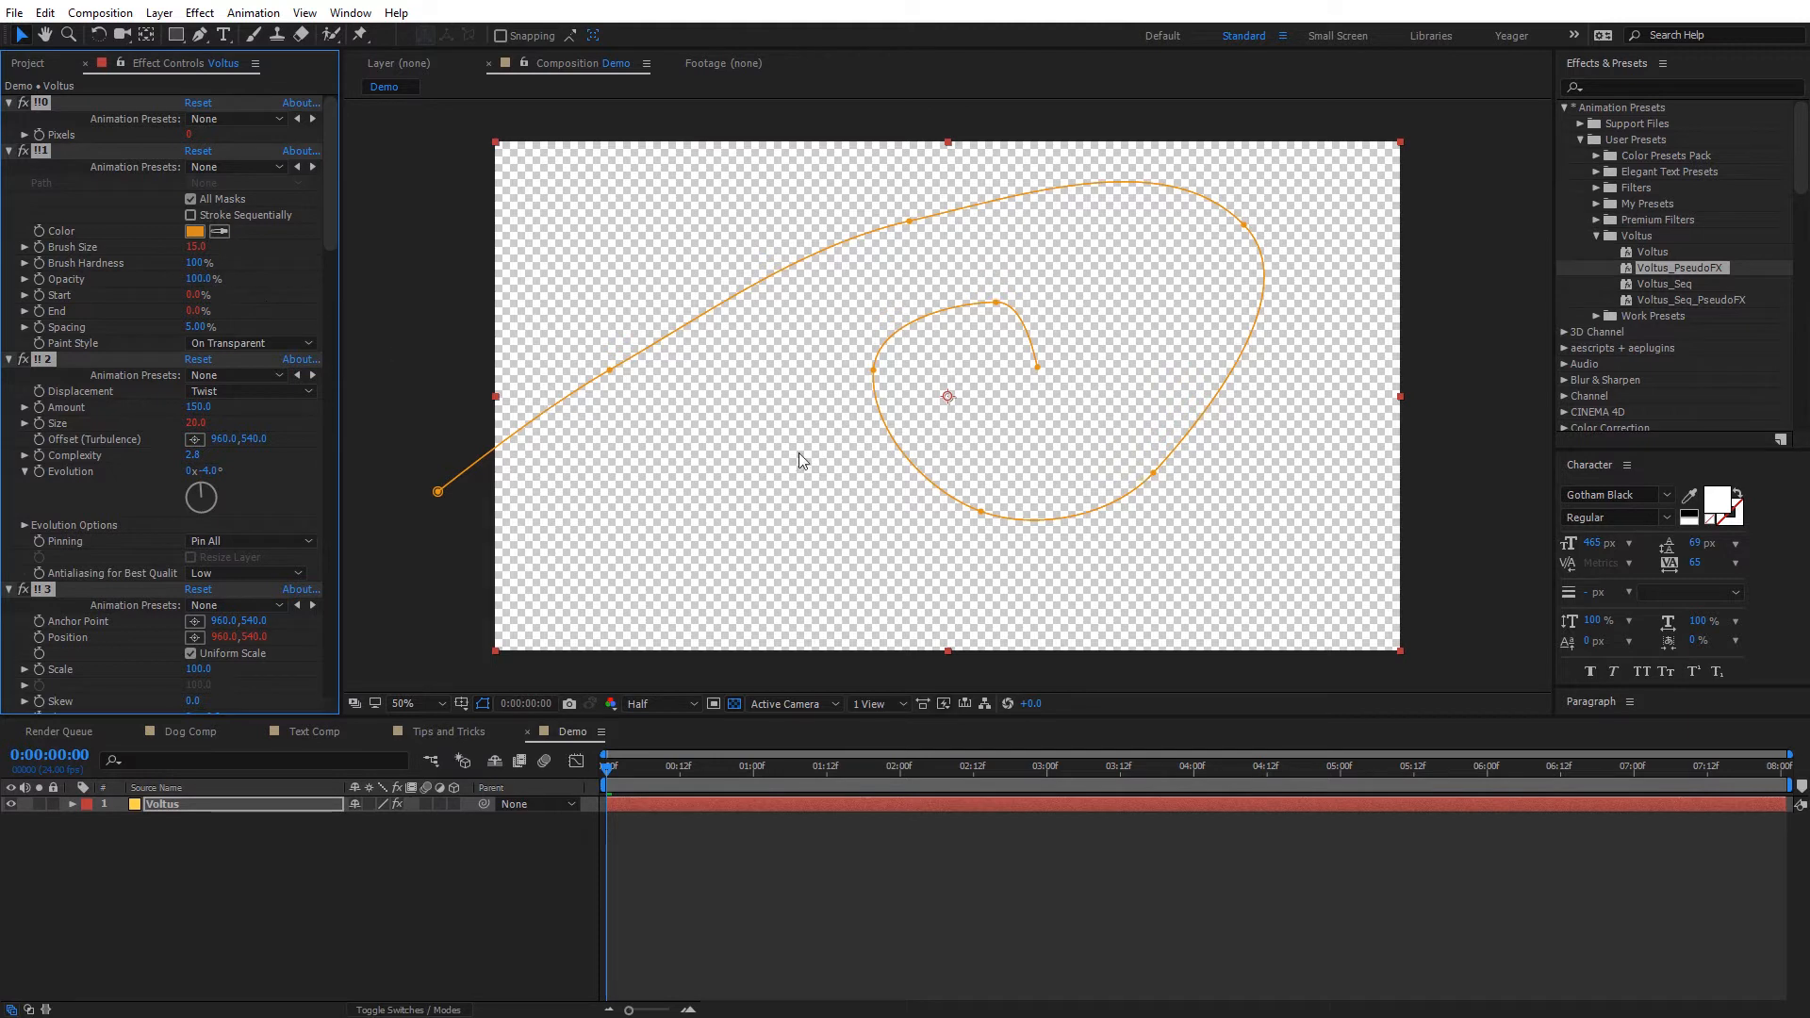
{"action": "left_click", "coordinate": [735, 705]}
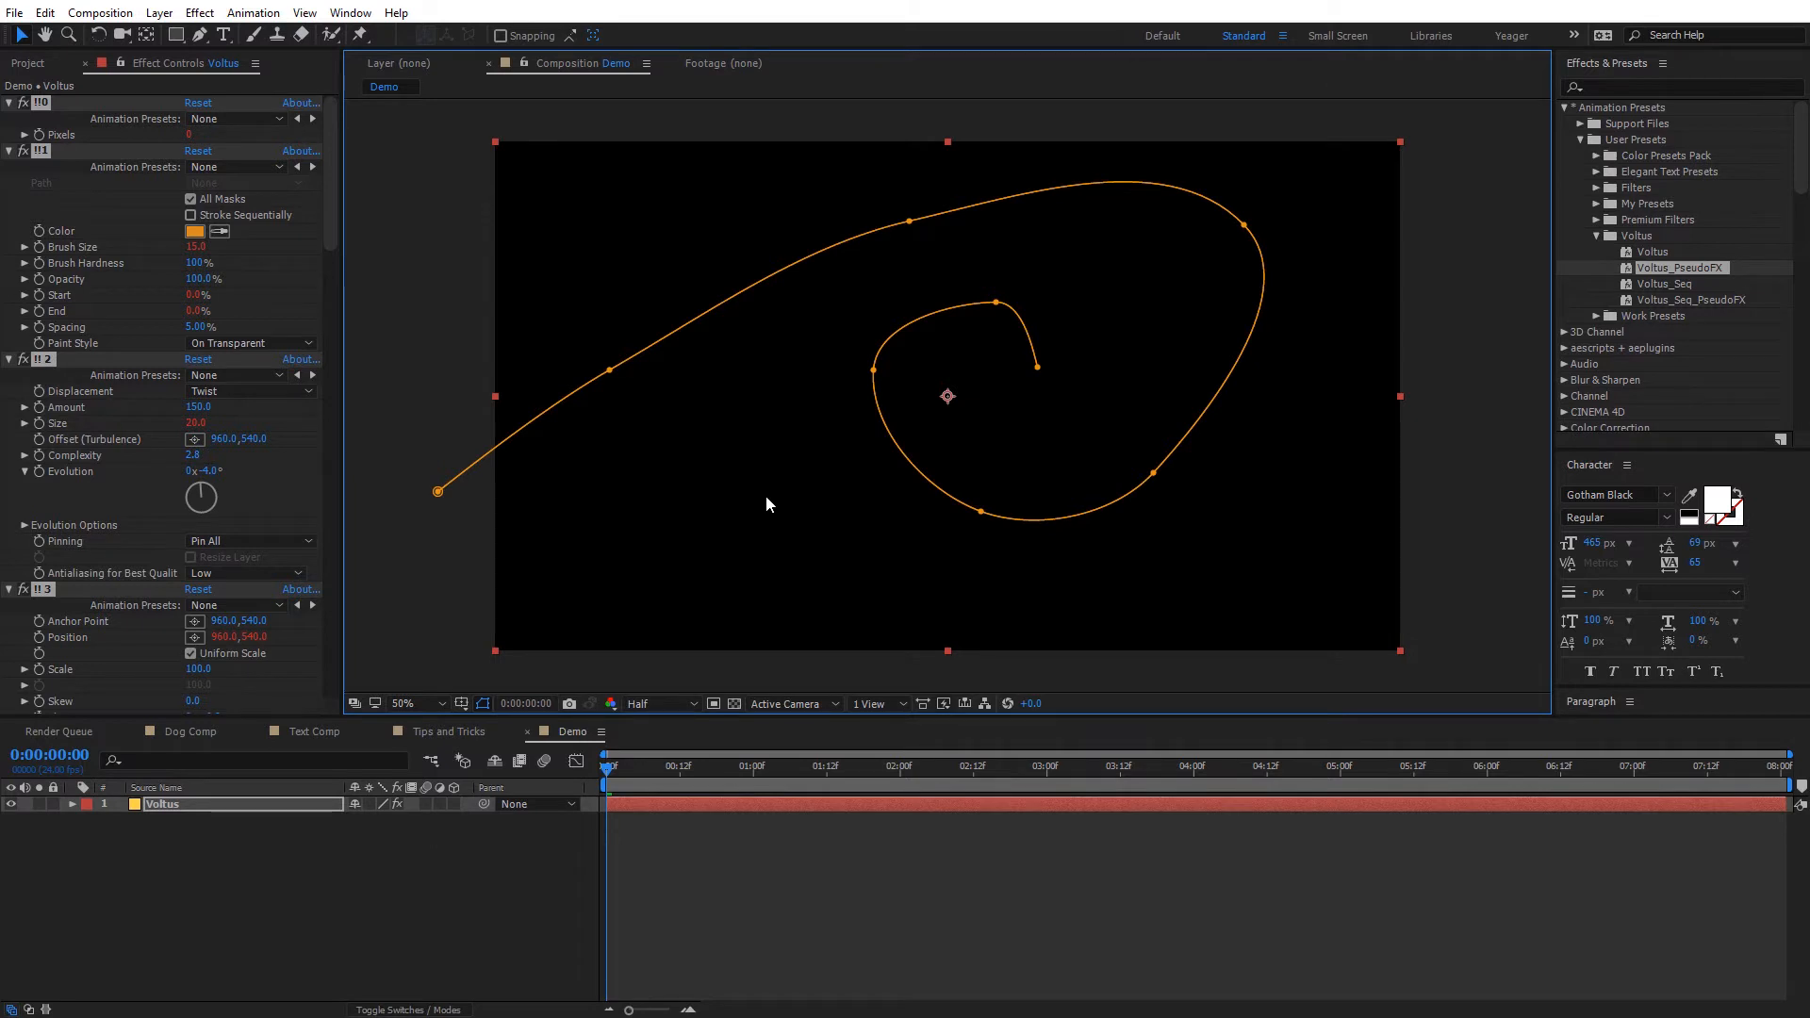
Collapse all effects on the Voltus layer and expand only the Voltus_Controls settings.
{"action": "left_click", "coordinate": [8, 104], "text": "ctrl"}
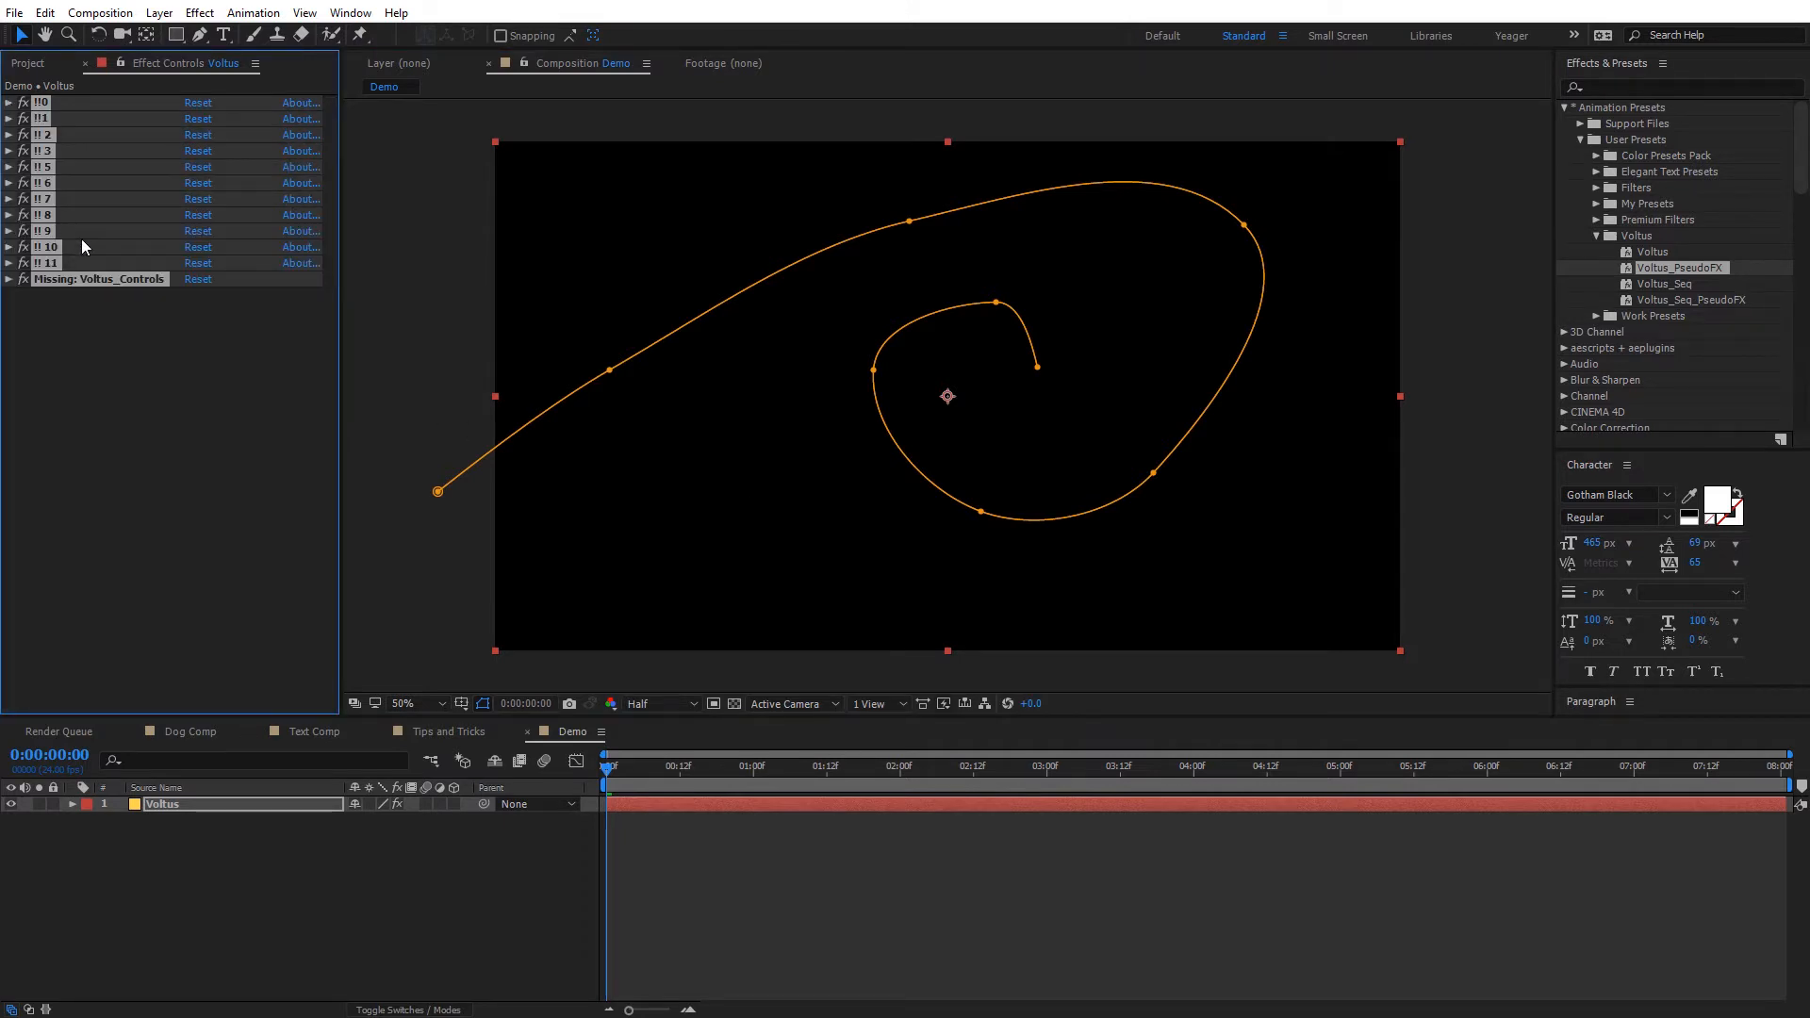
{"action": "left_click", "coordinate": [123, 334]}
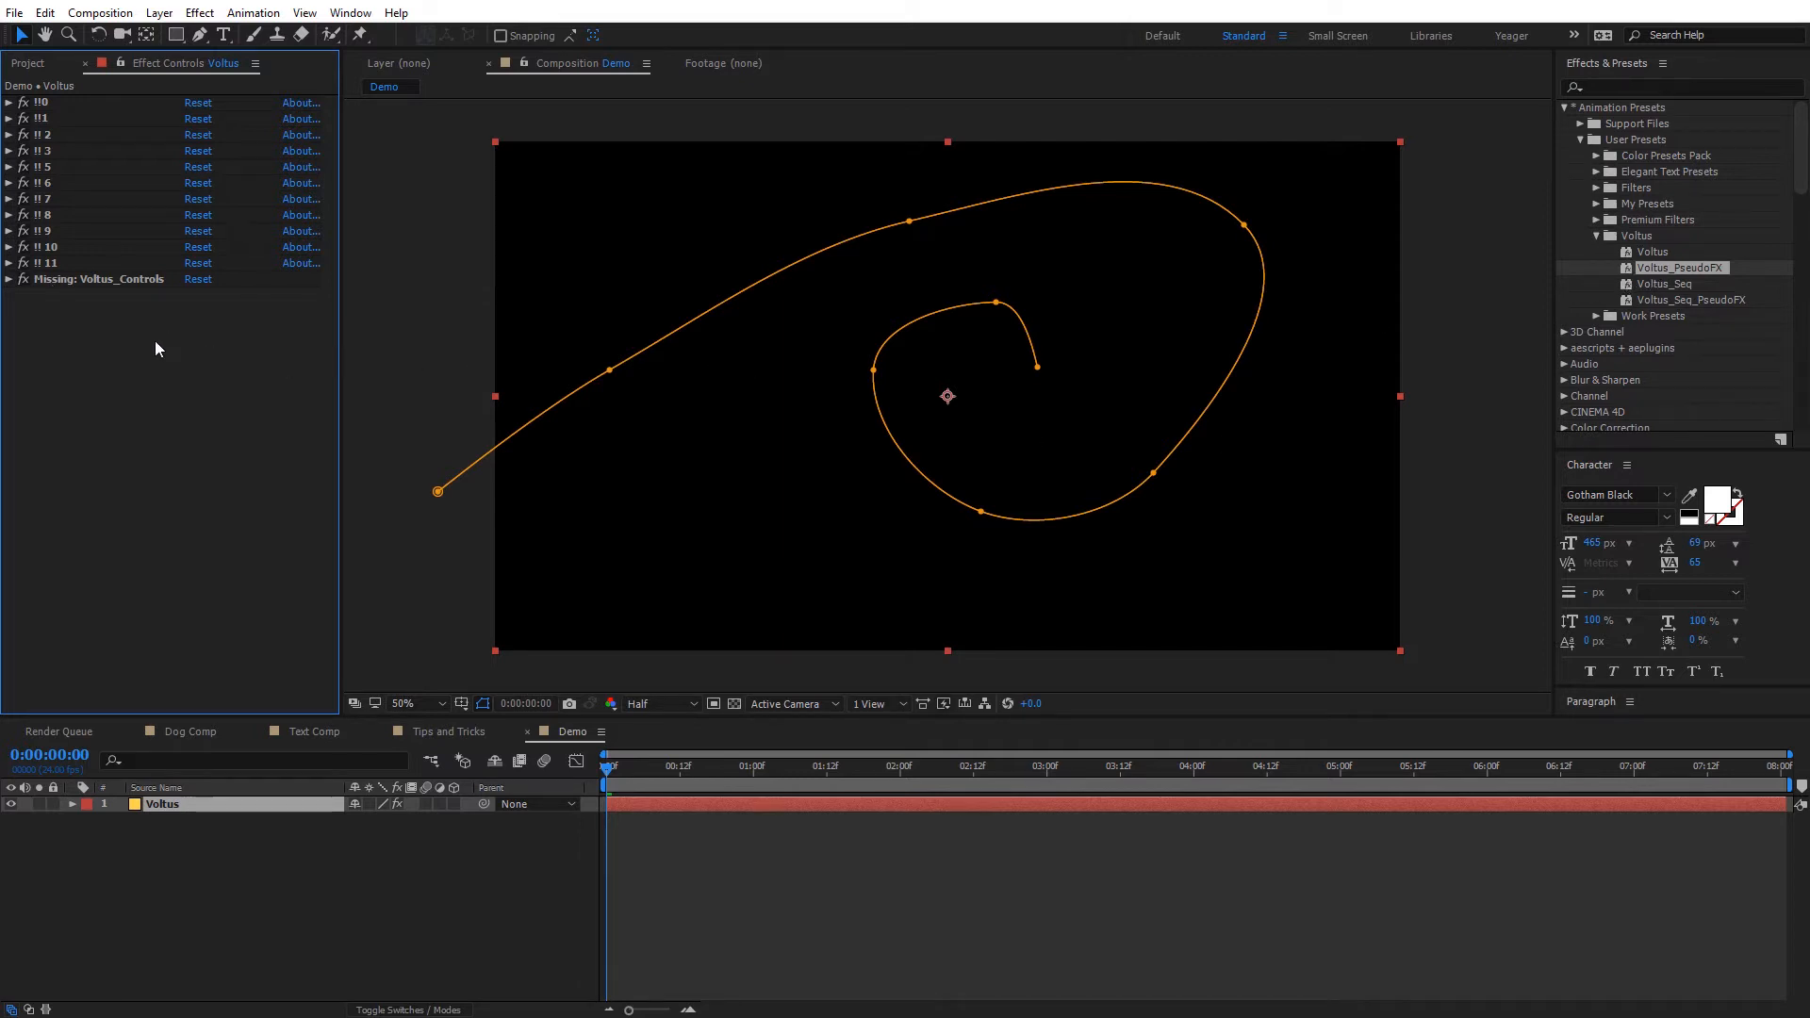
{"action": "left_click", "coordinate": [8, 280]}
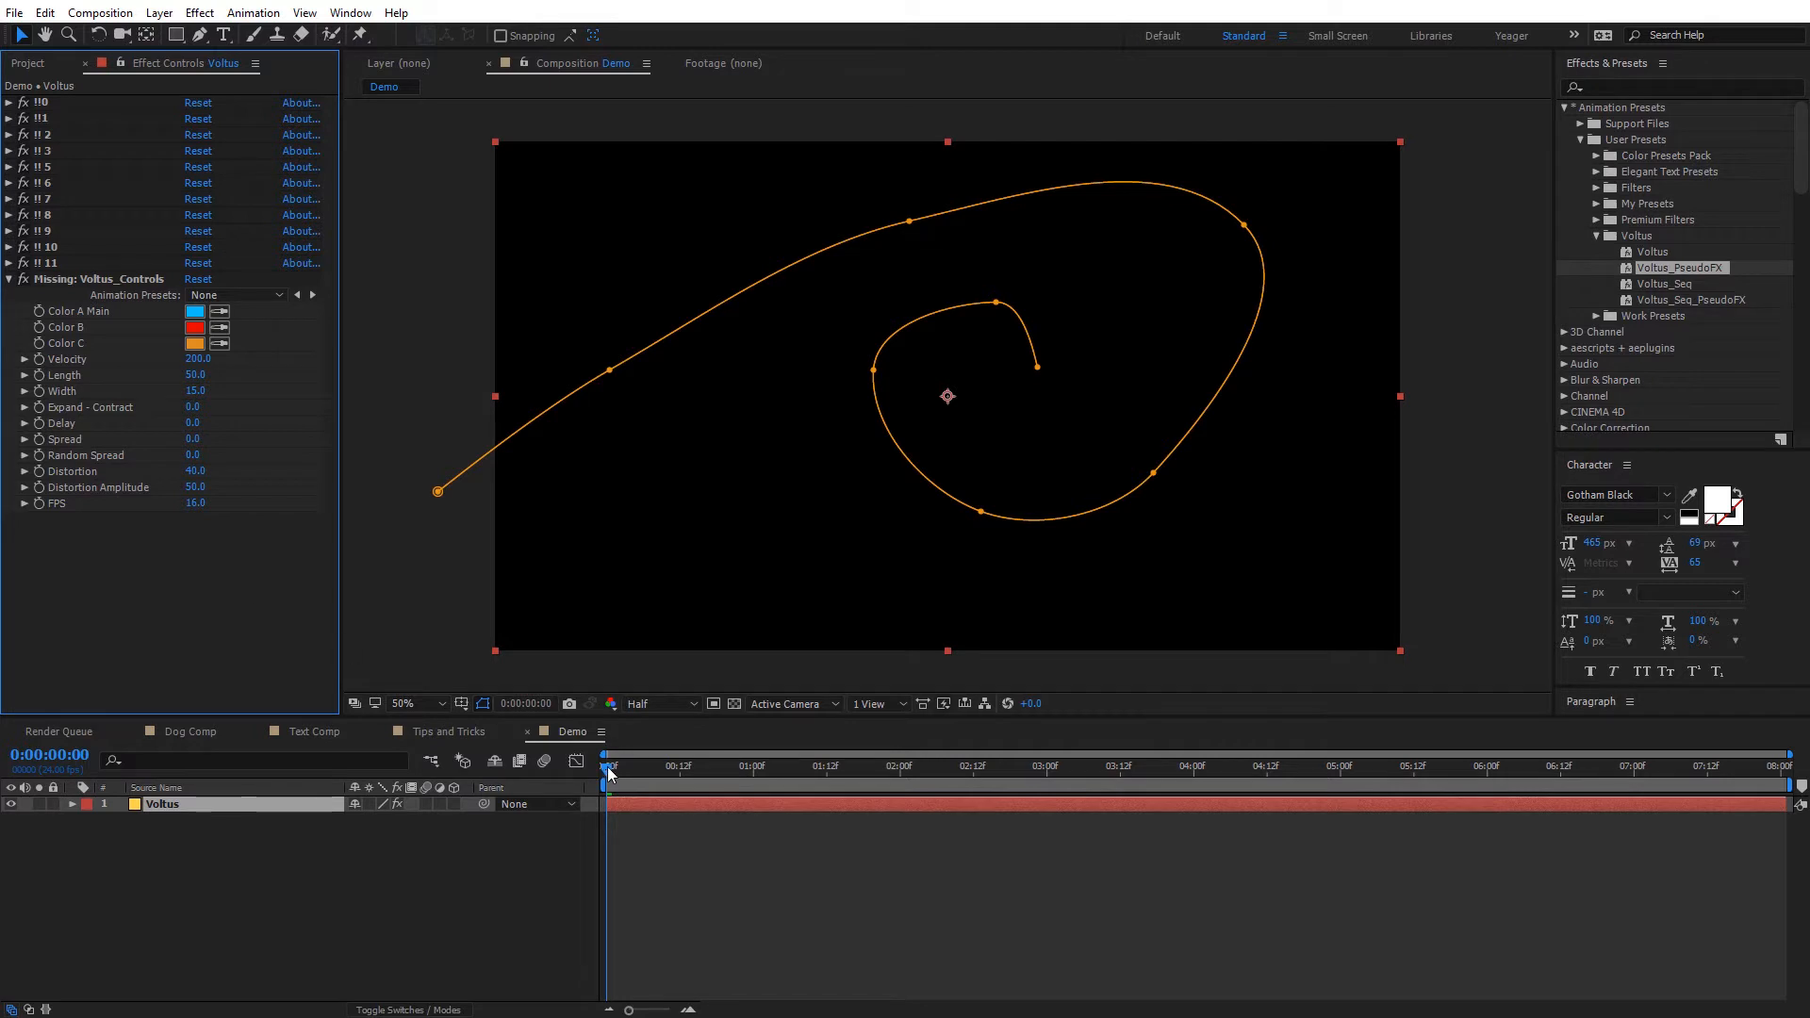
Go to 0:00:00:12 and shift the spiral path's inner end point slightly down and to the right.
{"action": "mouse_move", "coordinate": [608, 773]}
{"action": "left_mouse_down"}
{"action": "mouse_move", "coordinate": [728, 779]}
{"action": "mouse_move", "coordinate": [624, 779]}
{"action": "mouse_move", "coordinate": [684, 784]}
{"action": "left_mouse_up"}
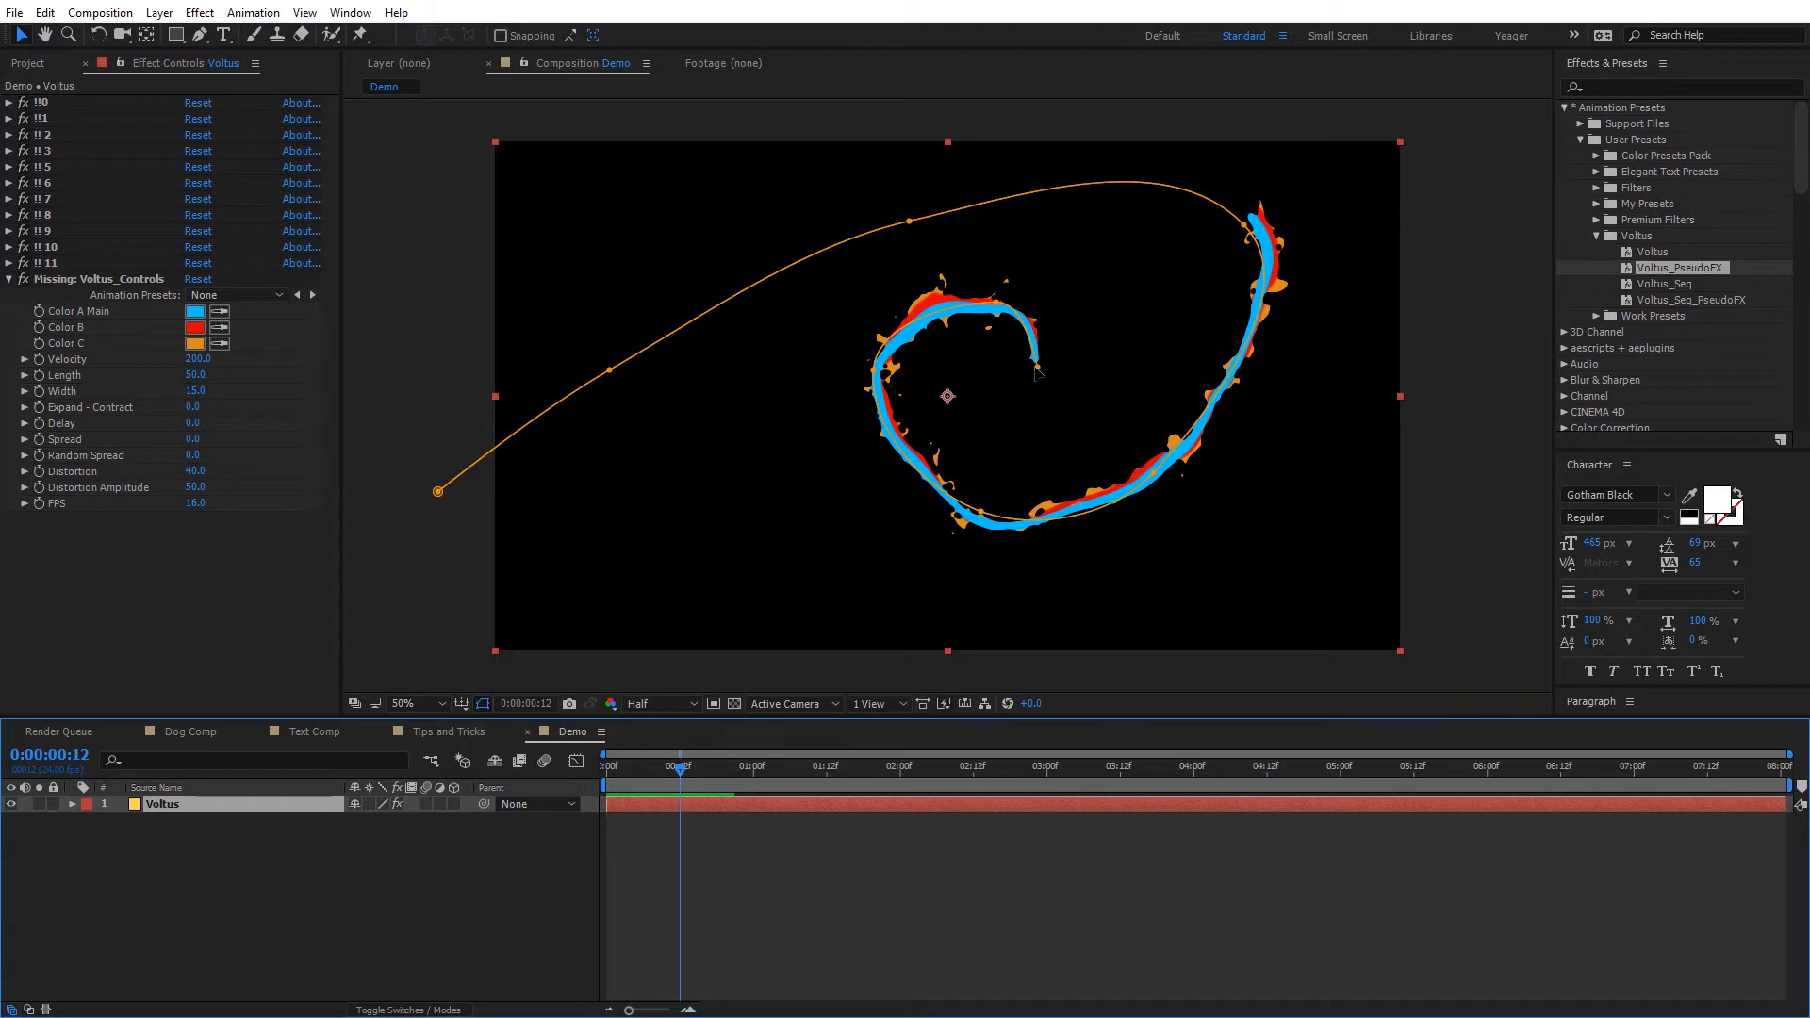
{"action": "mouse_move", "coordinate": [1037, 369]}
{"action": "left_mouse_down"}
{"action": "mouse_move", "coordinate": [1117, 368]}
{"action": "mouse_move", "coordinate": [1048, 377]}
{"action": "mouse_move", "coordinate": [1042, 396]}
{"action": "mouse_move", "coordinate": [1033, 360]}
{"action": "left_mouse_up"}
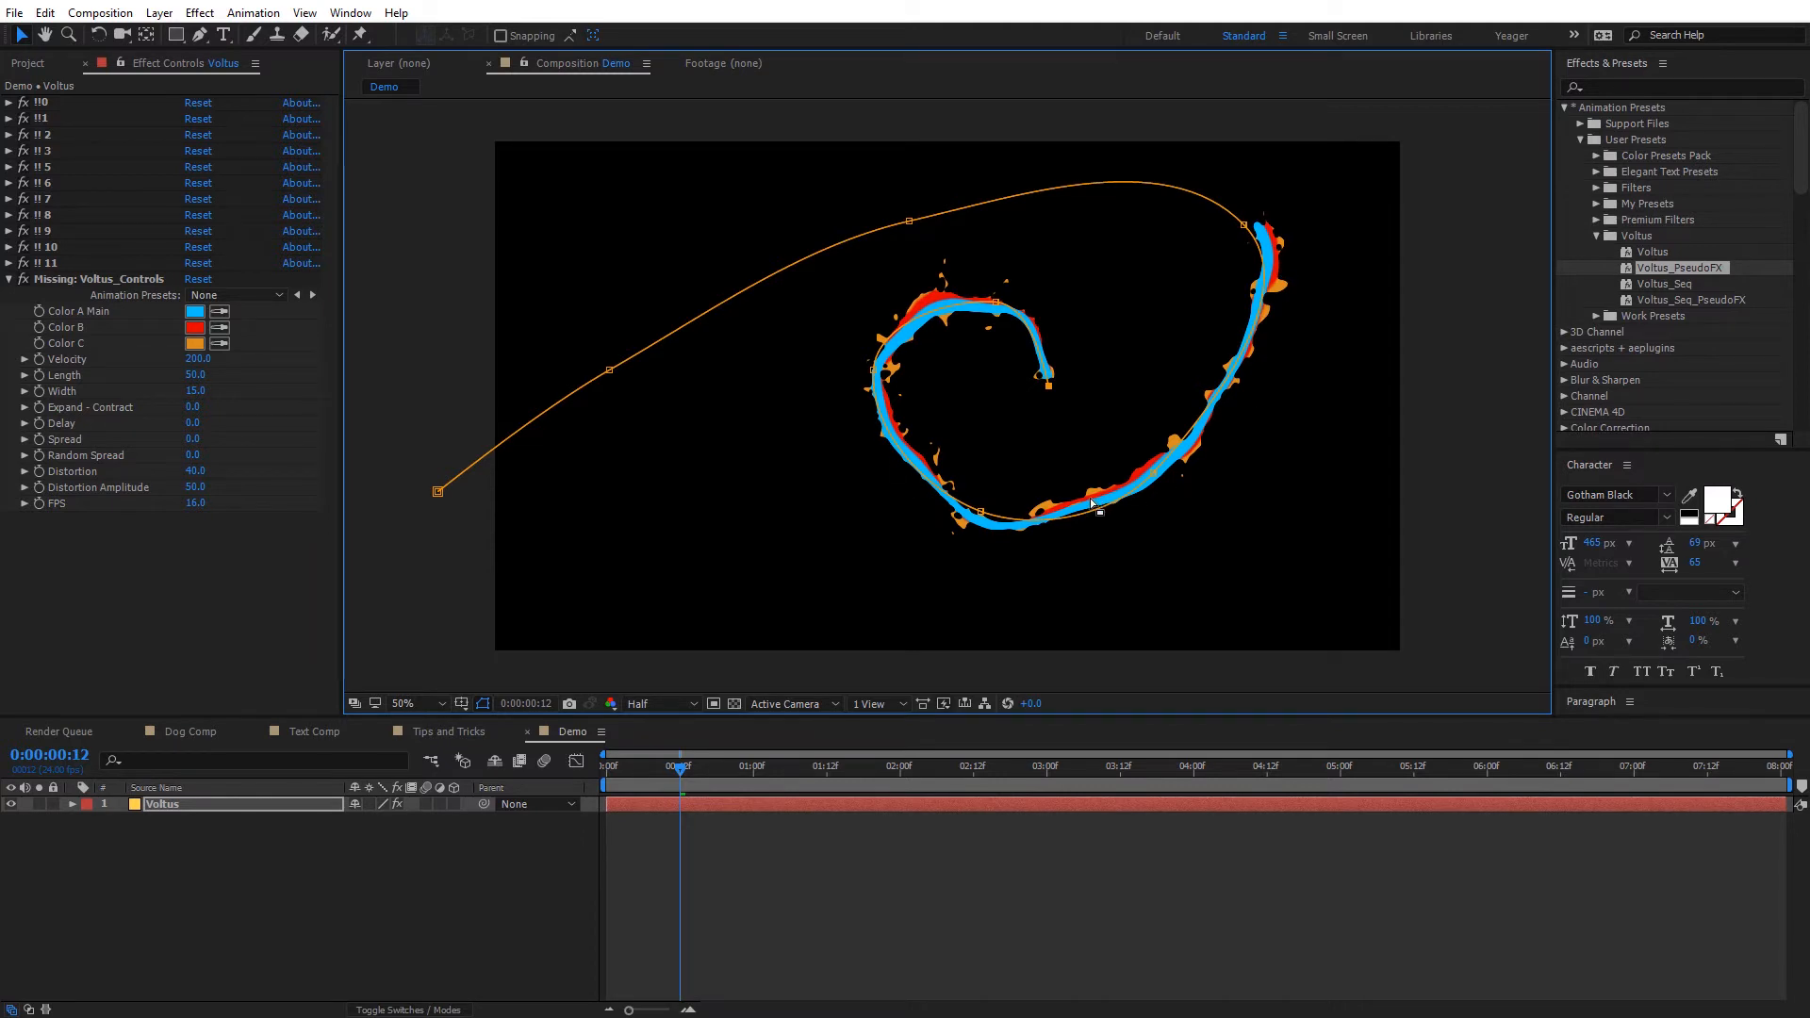
Scrub the opening frames of the Voltus animation and return to 0:00:00:00.
{"action": "mouse_move", "coordinate": [684, 775]}
{"action": "left_mouse_down"}
{"action": "mouse_move", "coordinate": [613, 773]}
{"action": "mouse_move", "coordinate": [730, 761]}
{"action": "mouse_move", "coordinate": [633, 805]}
{"action": "mouse_move", "coordinate": [715, 805]}
{"action": "mouse_move", "coordinate": [643, 768]}
{"action": "mouse_move", "coordinate": [828, 780]}
{"action": "mouse_move", "coordinate": [631, 777]}
{"action": "left_mouse_up"}
{"action": "left_click", "coordinate": [658, 801]}
{"action": "left_click_drag", "start_coordinate": [736, 804], "coordinate": [703, 813]}
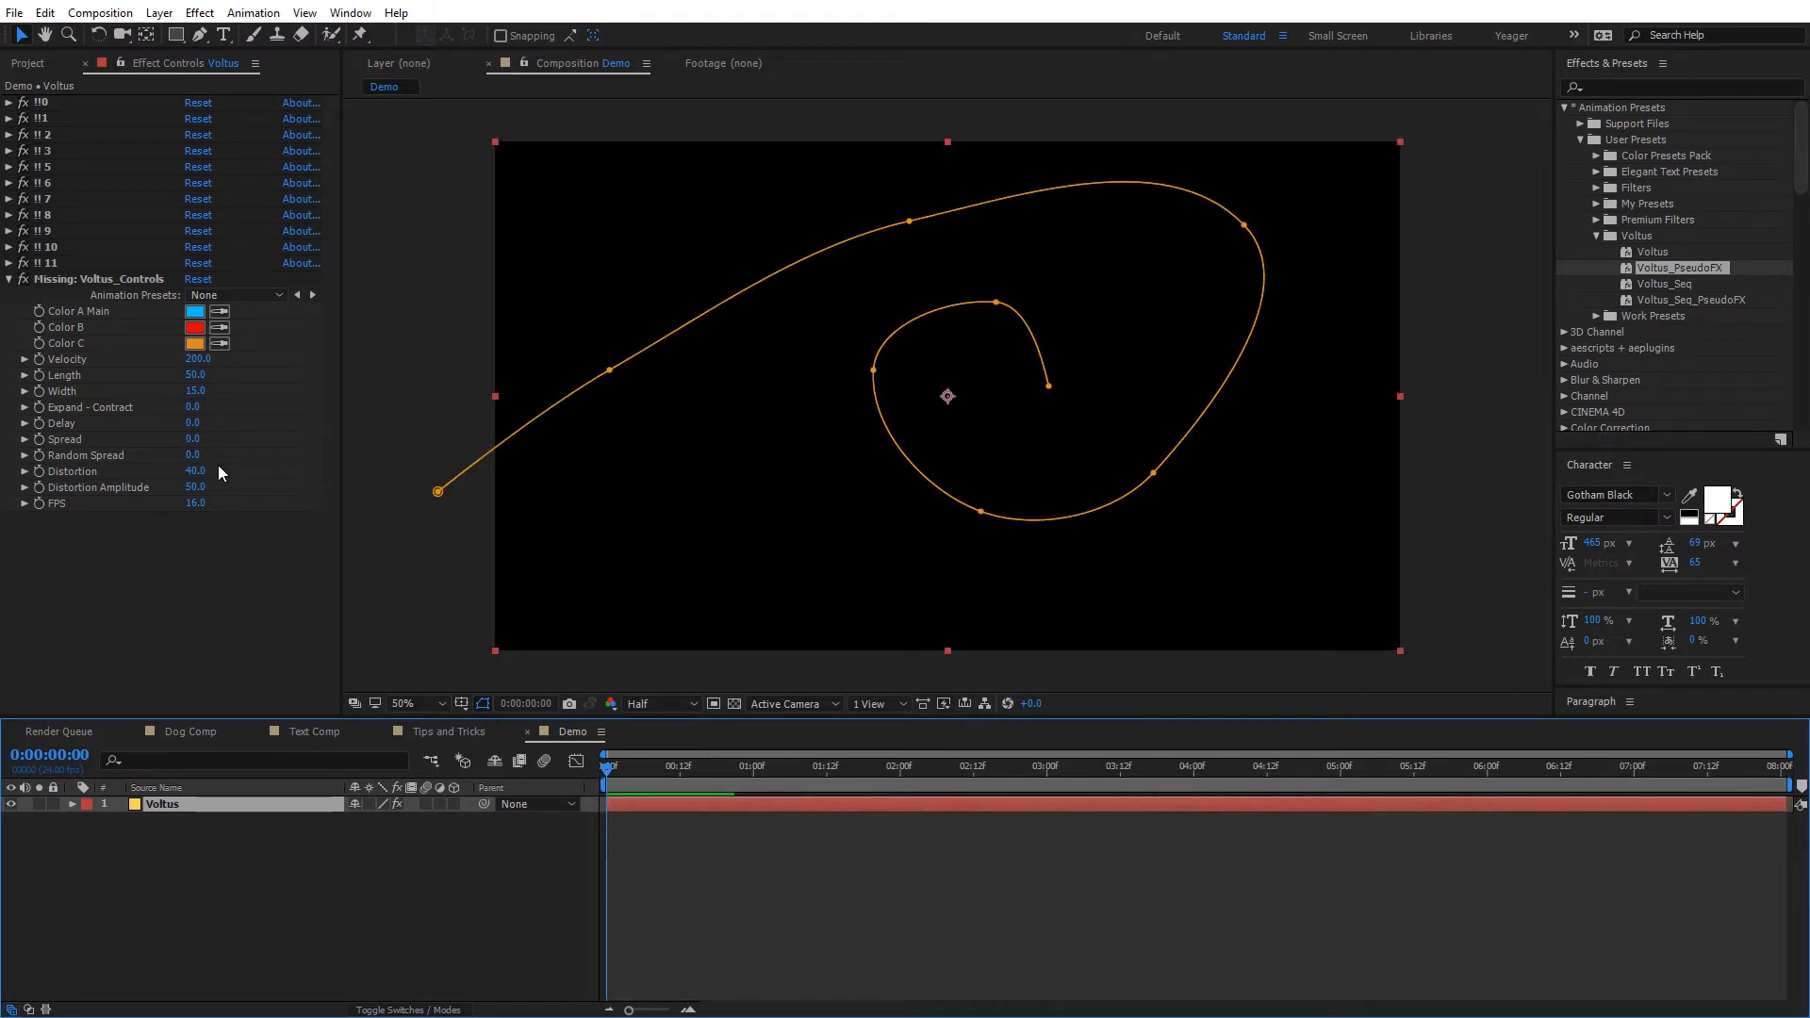
Go to 0:00:00:08 and change the Voltus stroke's Color B to bright green (00E04A).
{"action": "mouse_move", "coordinate": [613, 779]}
{"action": "left_mouse_down"}
{"action": "mouse_move", "coordinate": [710, 788]}
{"action": "mouse_move", "coordinate": [661, 799]}
{"action": "left_mouse_up"}
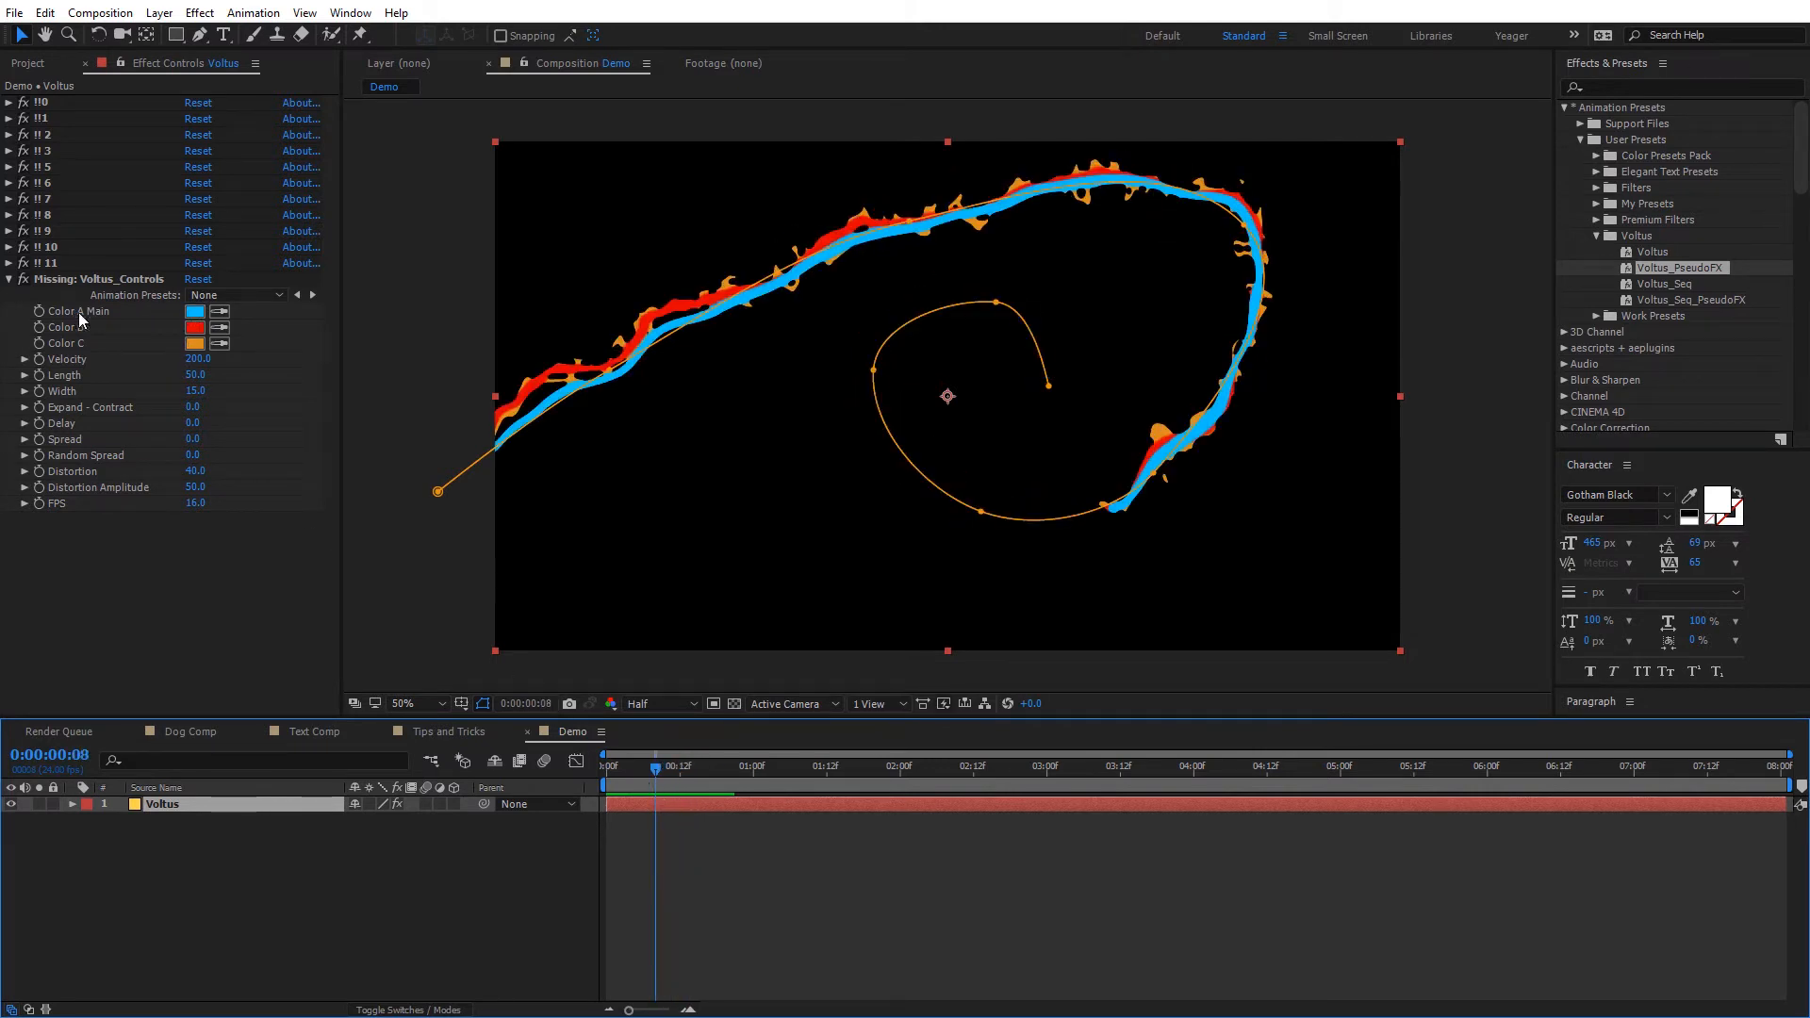
{"action": "scroll", "coordinate": [799, 306], "scroll_direction": "up", "scroll_amount": 1}
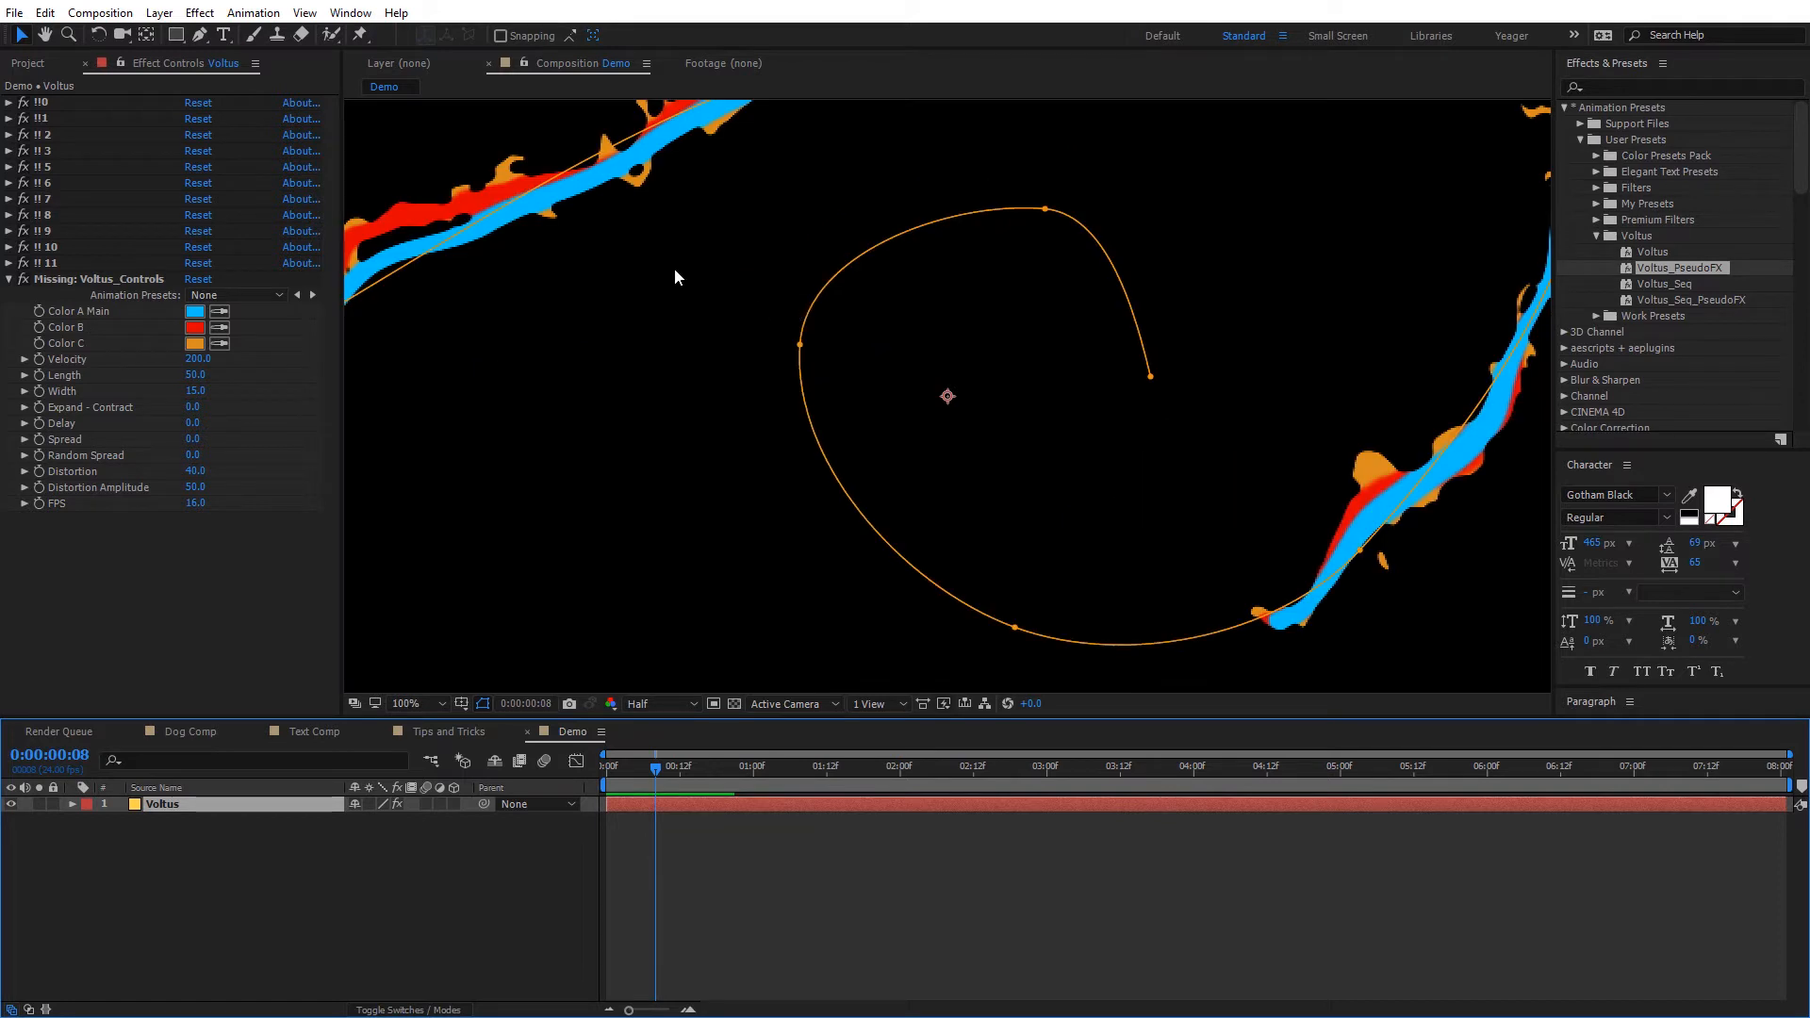
{"action": "left_click_drag", "start_coordinate": [675, 271], "coordinate": [958, 489]}
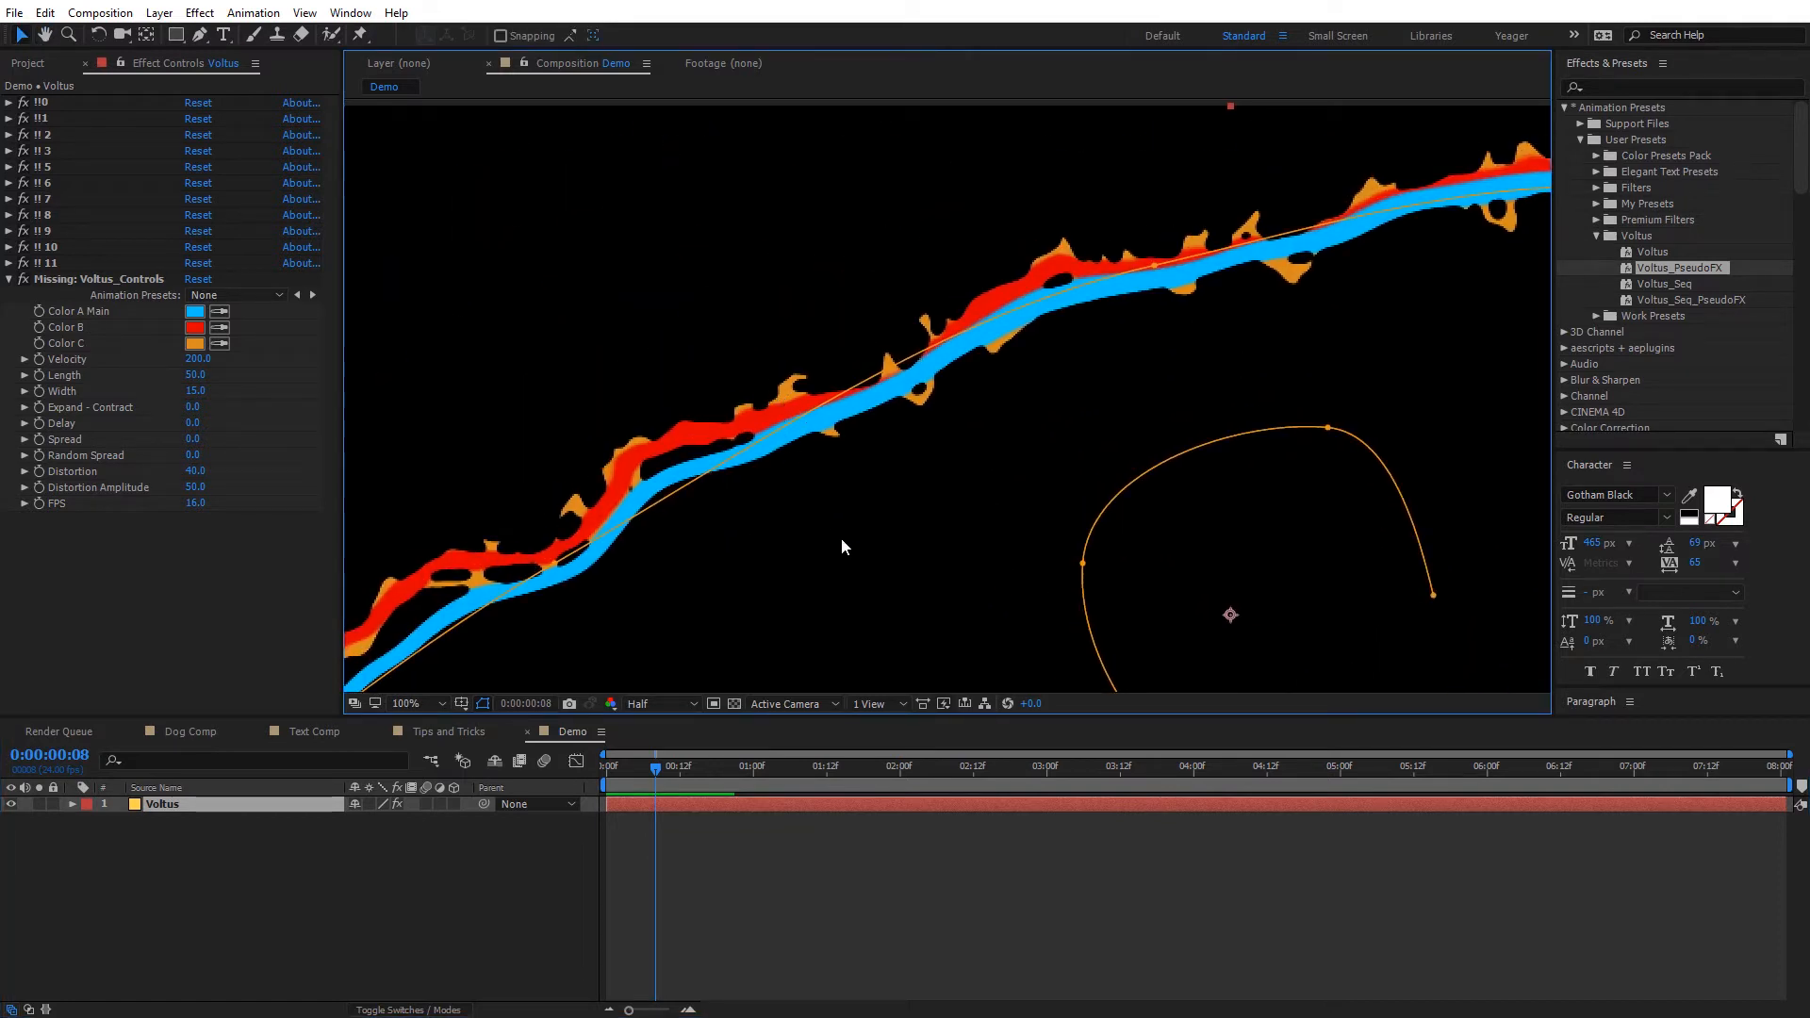
{"action": "scroll", "coordinate": [843, 546], "scroll_direction": "down", "scroll_amount": 1}
{"action": "left_click_drag", "start_coordinate": [947, 571], "coordinate": [848, 493]}
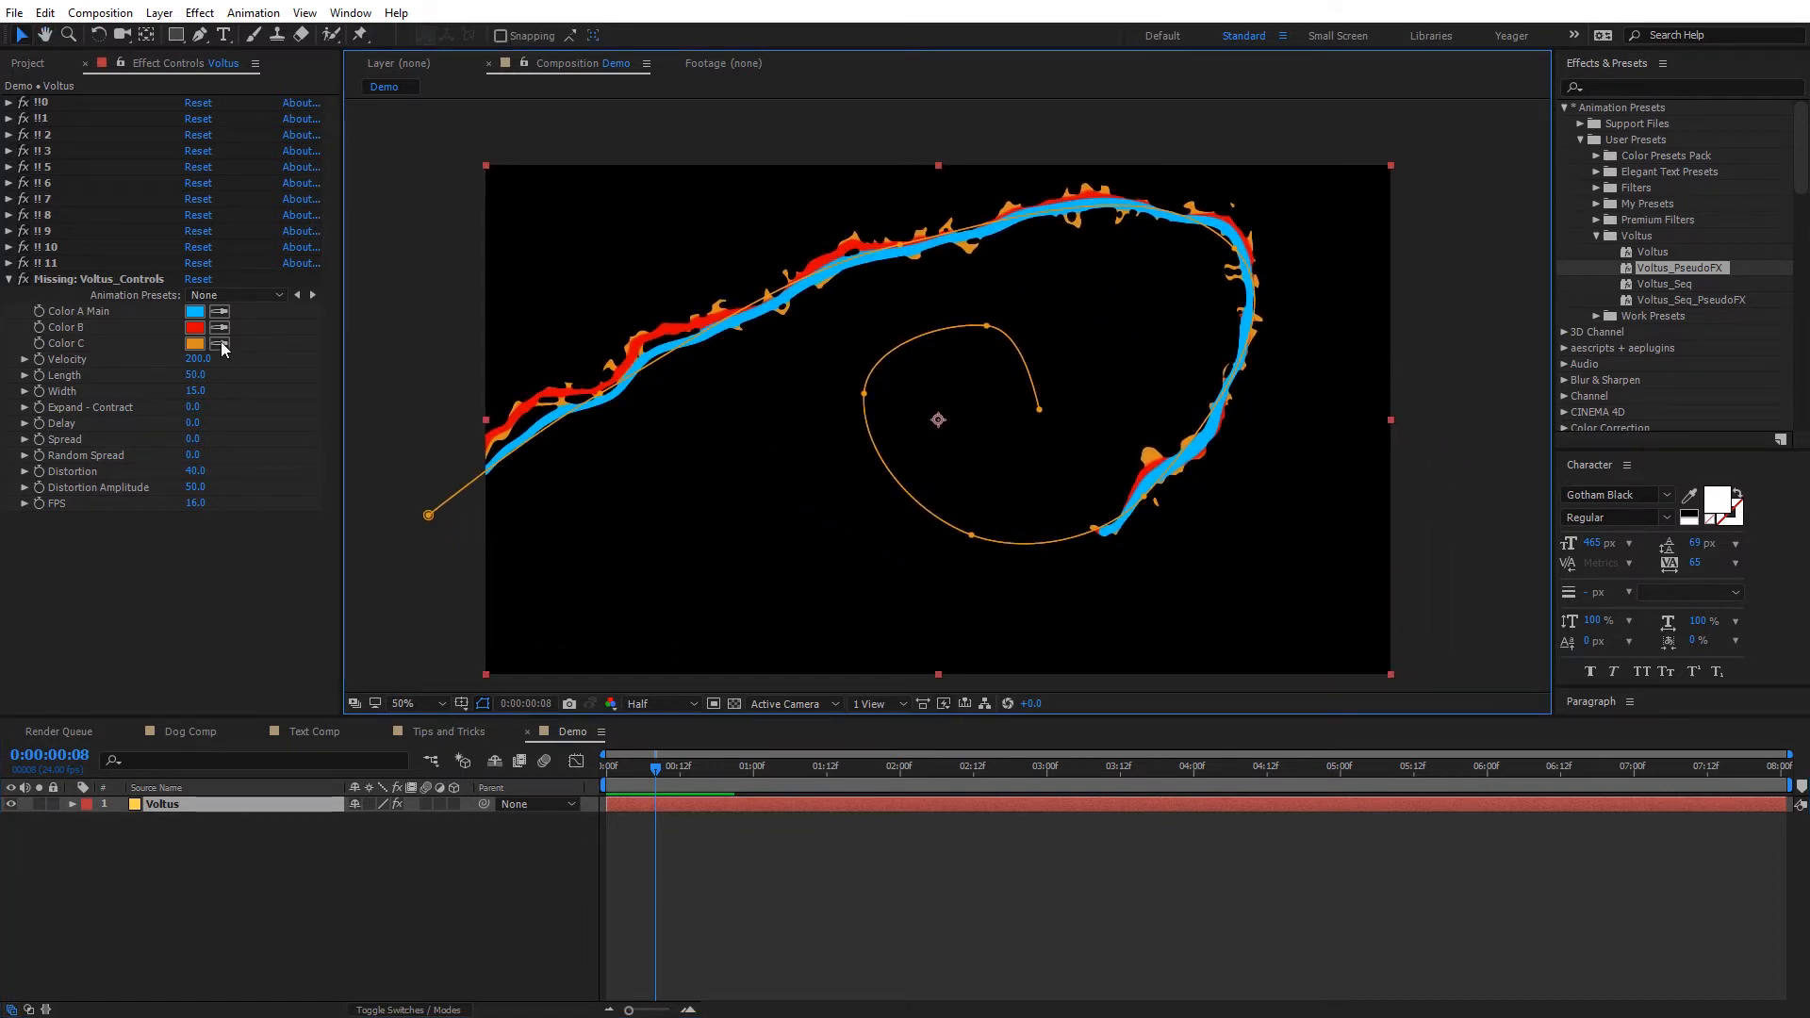
{"action": "left_click", "coordinate": [195, 327]}
{"action": "left_click_drag", "start_coordinate": [1014, 521], "coordinate": [844, 379]}
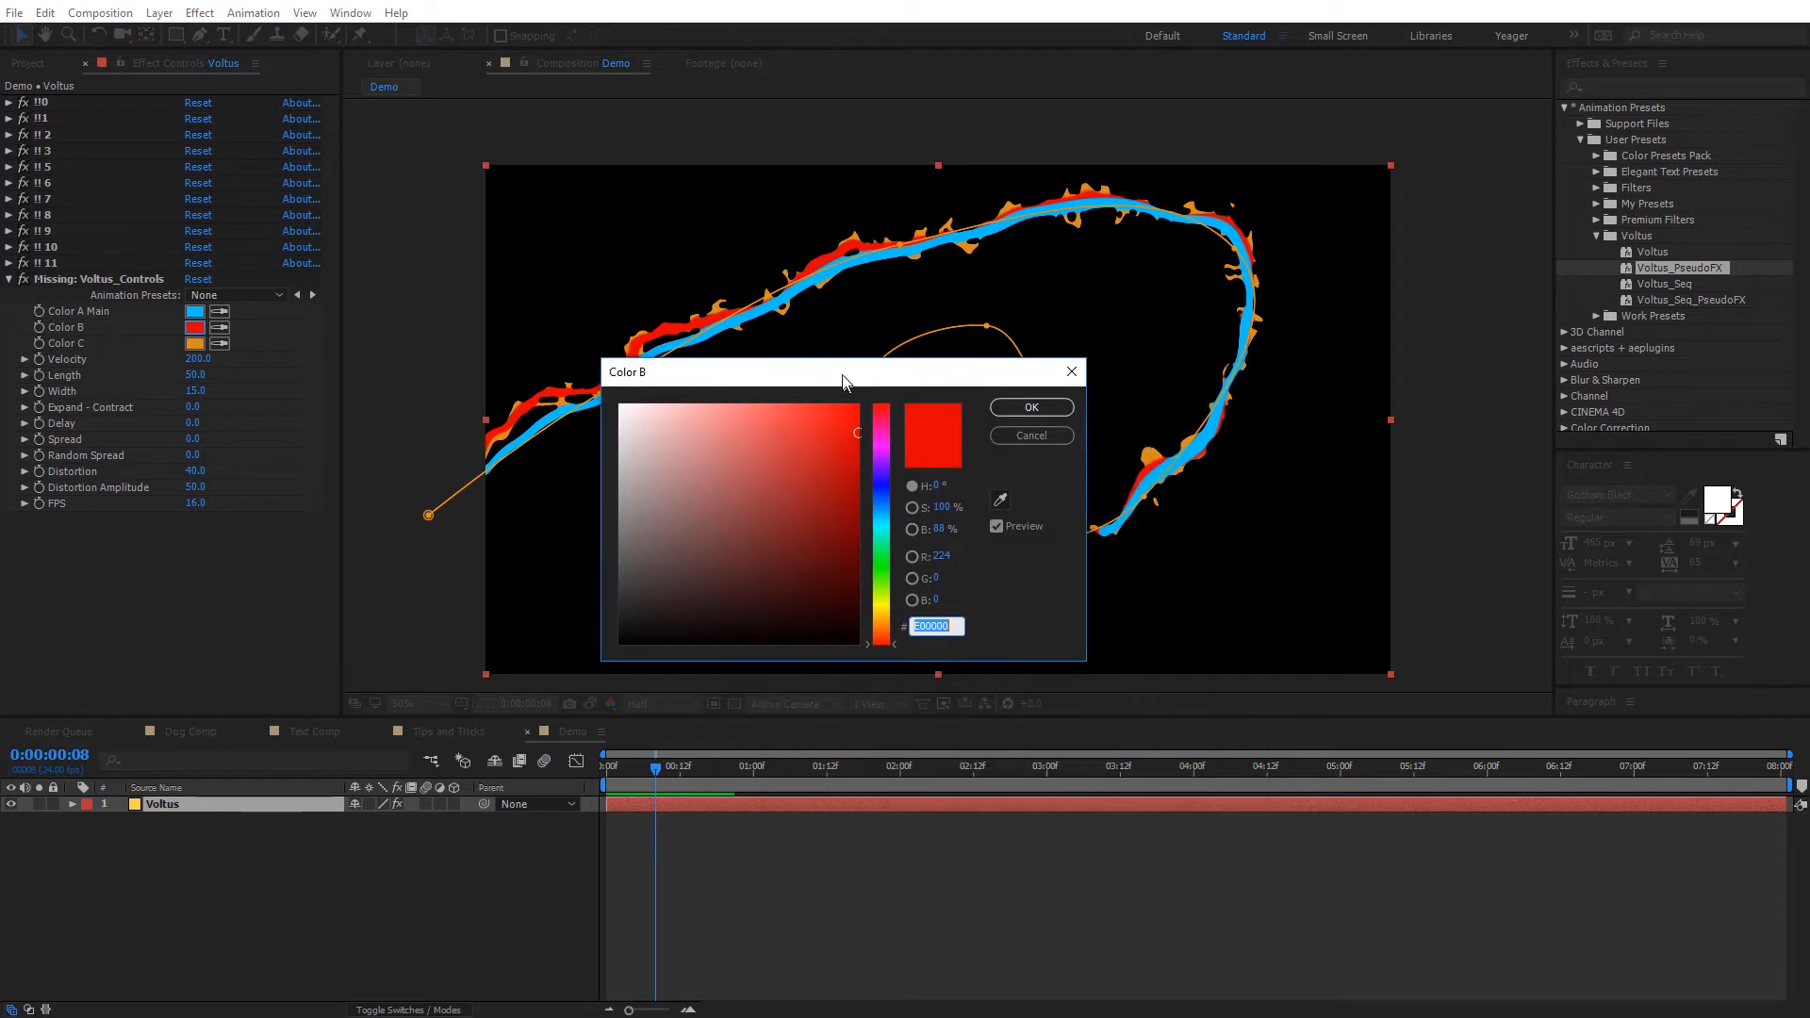
{"action": "mouse_move", "coordinate": [884, 466]}
{"action": "left_mouse_down"}
{"action": "mouse_move", "coordinate": [892, 593]}
{"action": "mouse_move", "coordinate": [891, 517]}
{"action": "mouse_move", "coordinate": [892, 549]}
{"action": "left_mouse_up"}
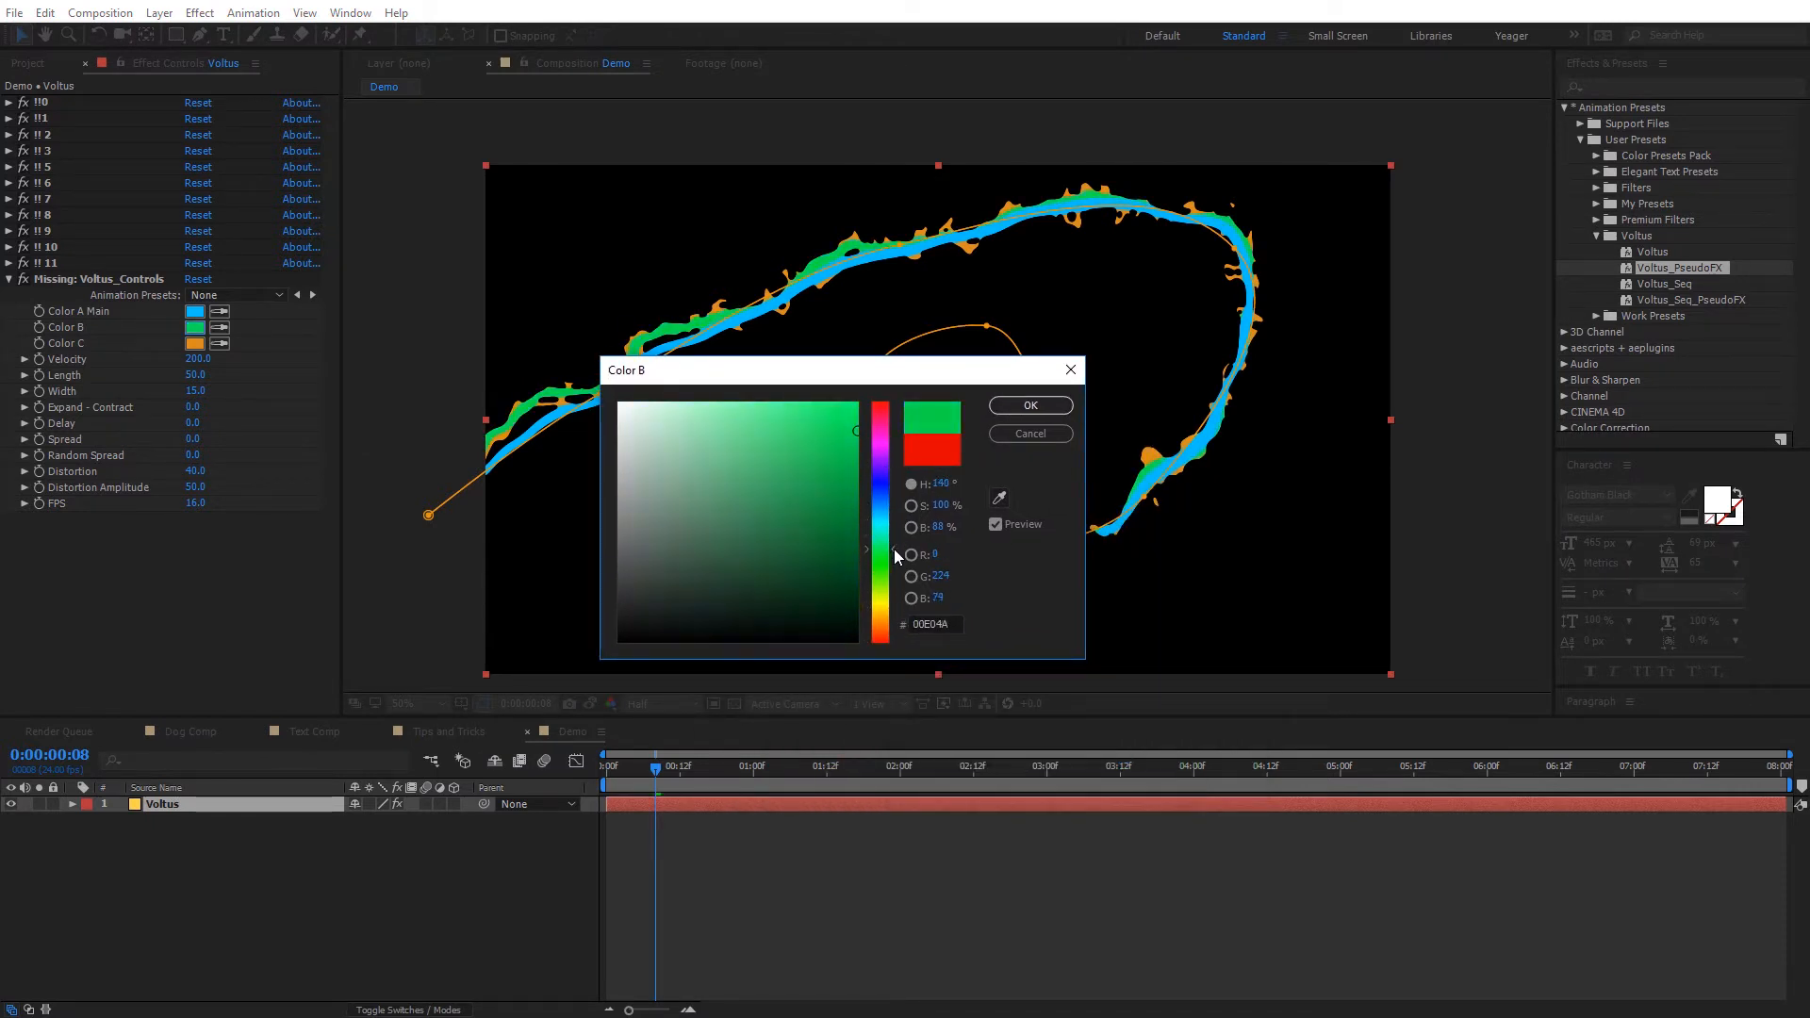
{"action": "left_click", "coordinate": [1029, 407]}
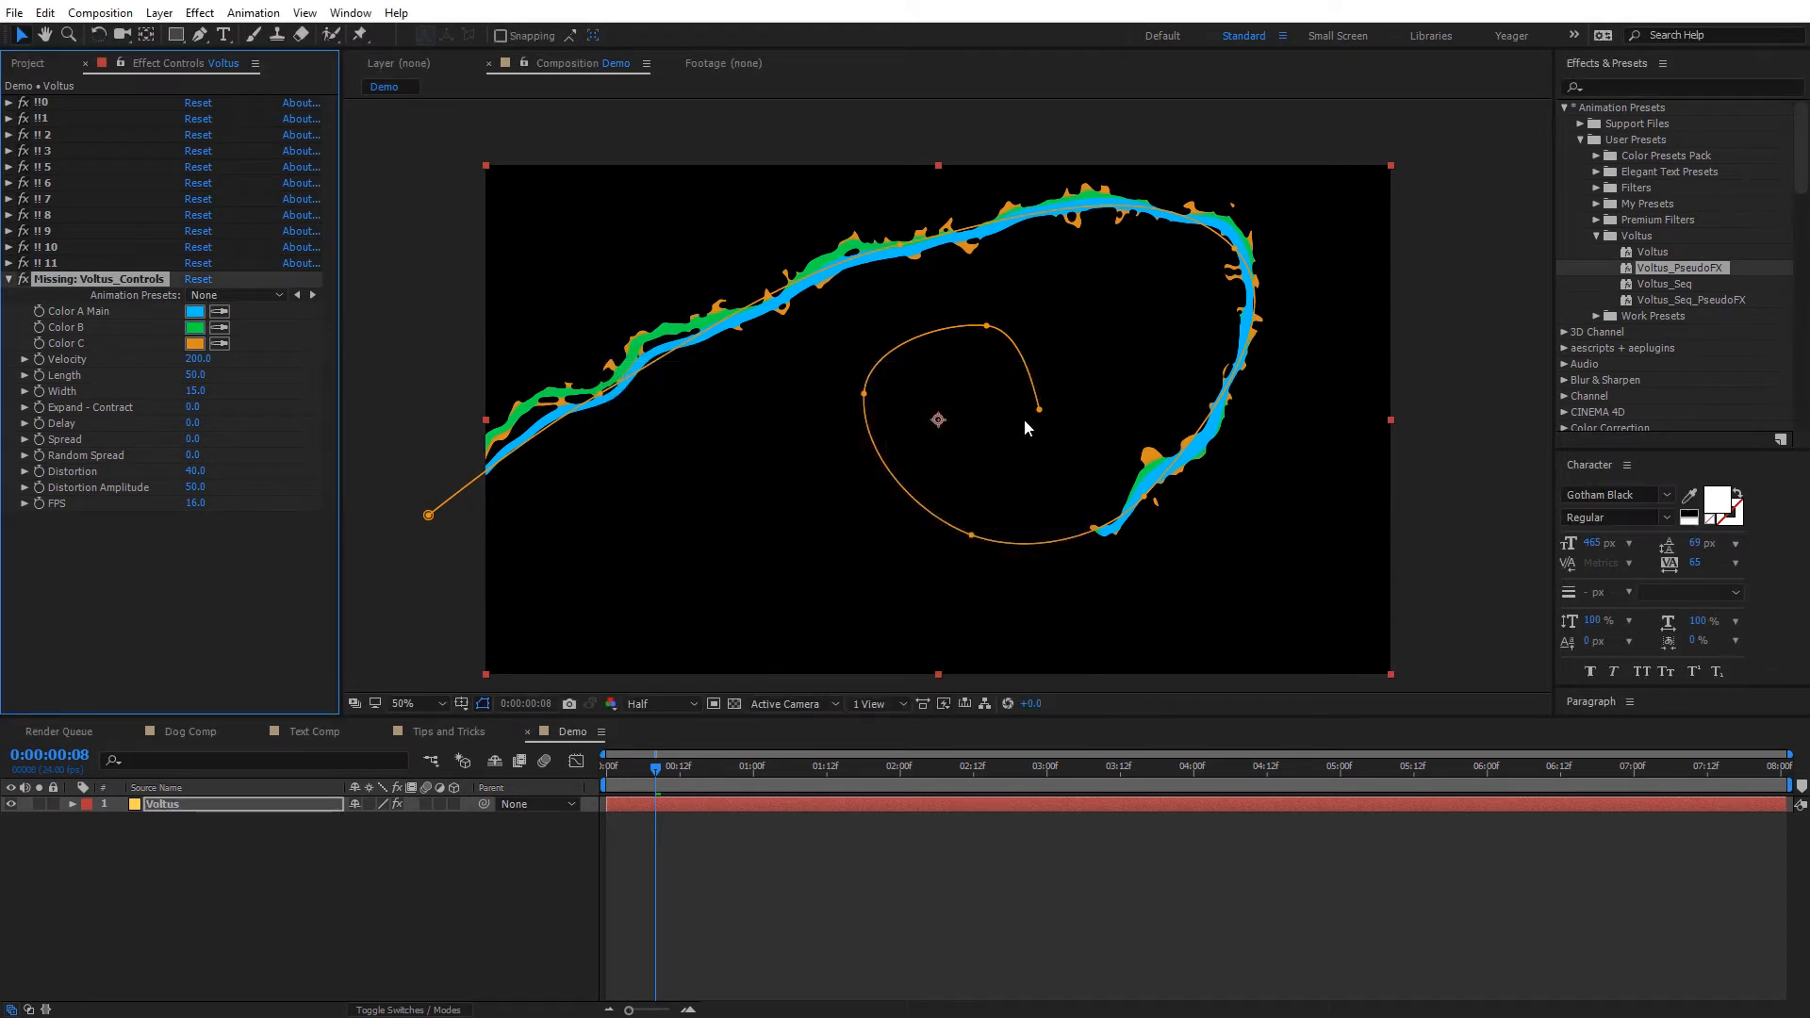
Change the Voltus stroke's Color C to white (FFFFFF).
{"action": "left_click", "coordinate": [195, 344]}
{"action": "left_click_drag", "start_coordinate": [883, 539], "coordinate": [888, 579]}
{"action": "left_click_drag", "start_coordinate": [665, 441], "coordinate": [573, 394]}
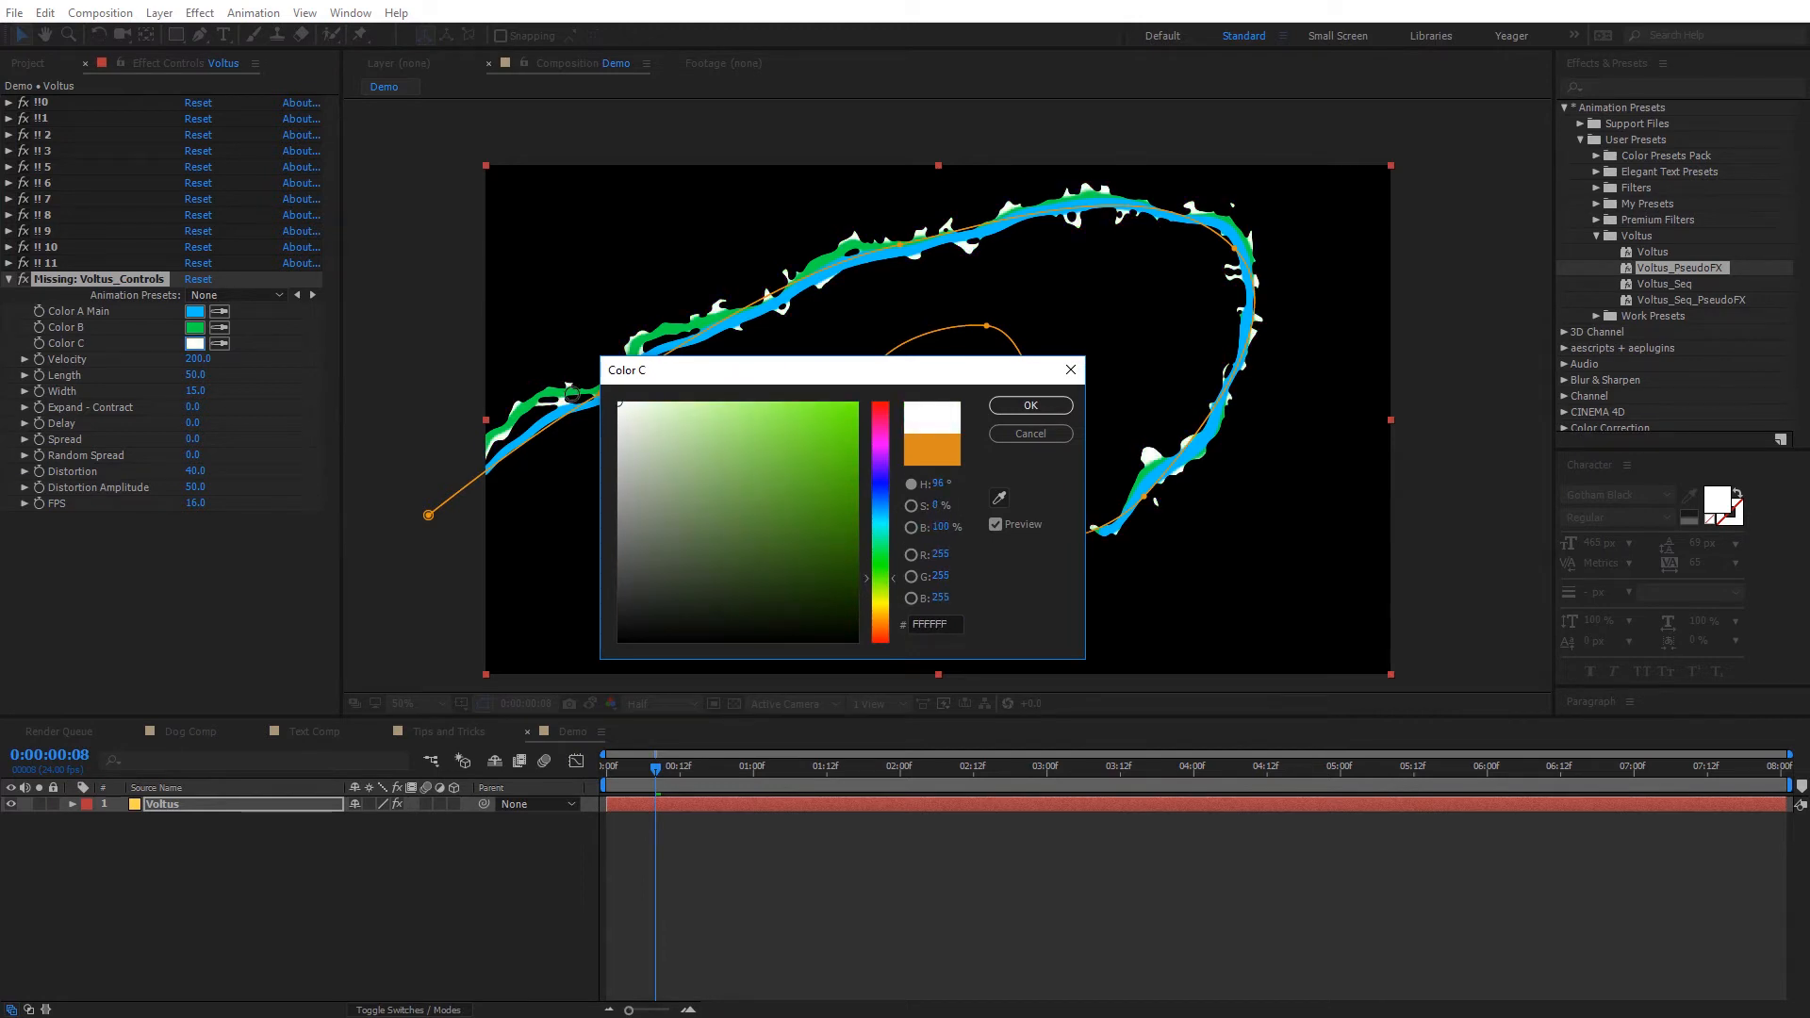
{"action": "left_click", "coordinate": [1030, 406]}
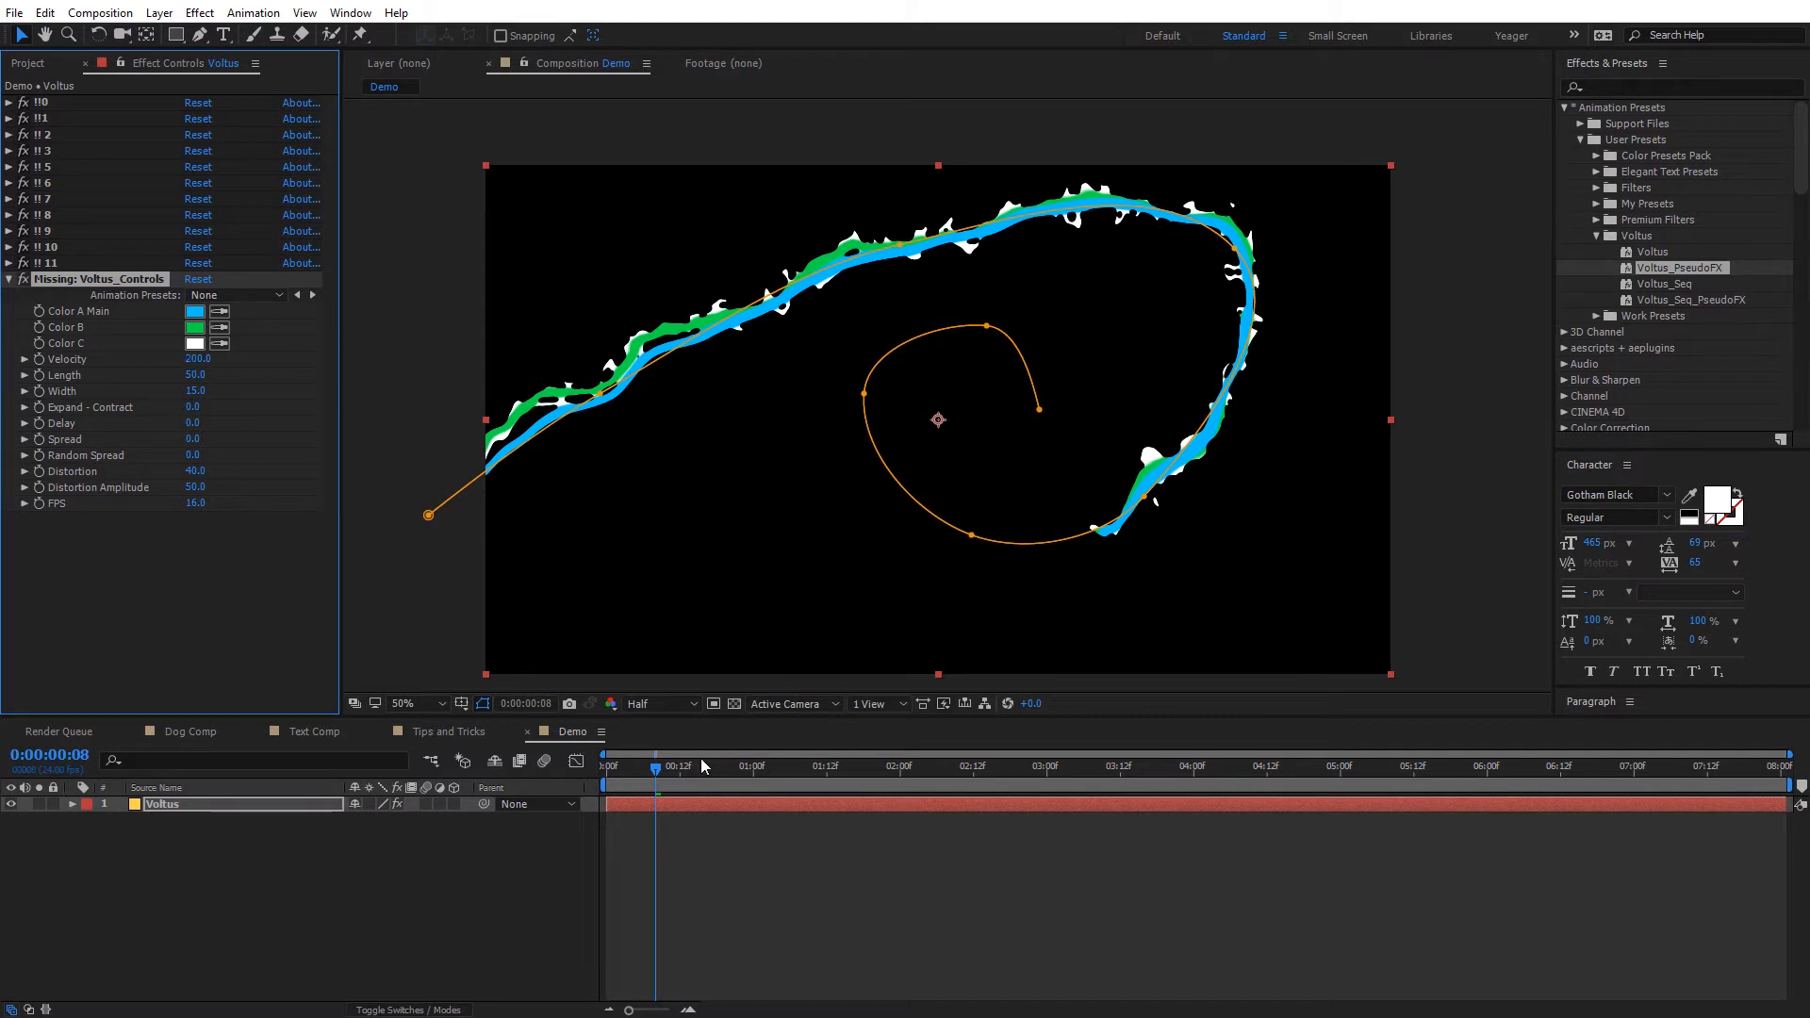
Lower the stroke's Velocity to 95 at 0:00:00:20 and scrub back to 0:00:00:00.
{"action": "mouse_move", "coordinate": [658, 771]}
{"action": "left_mouse_down"}
{"action": "mouse_move", "coordinate": [604, 772]}
{"action": "mouse_move", "coordinate": [730, 778]}
{"action": "left_mouse_up"}
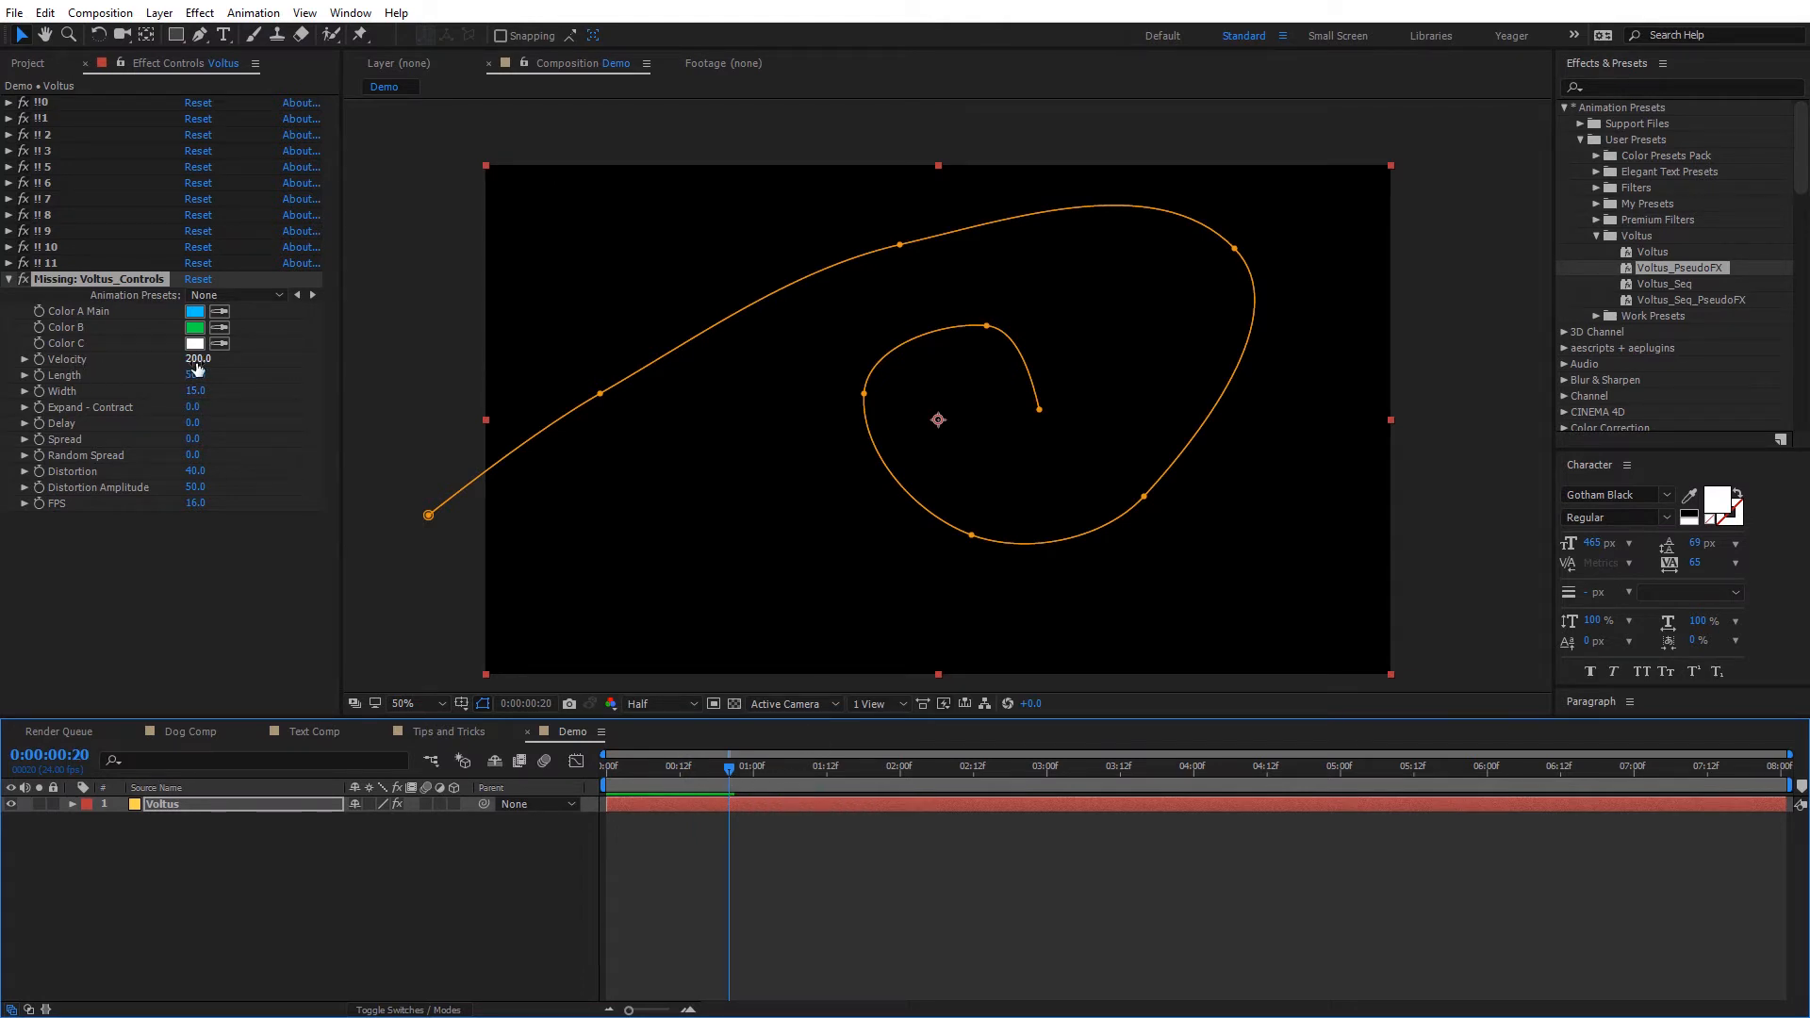
{"action": "left_click_drag", "start_coordinate": [196, 359], "coordinate": [83, 356]}
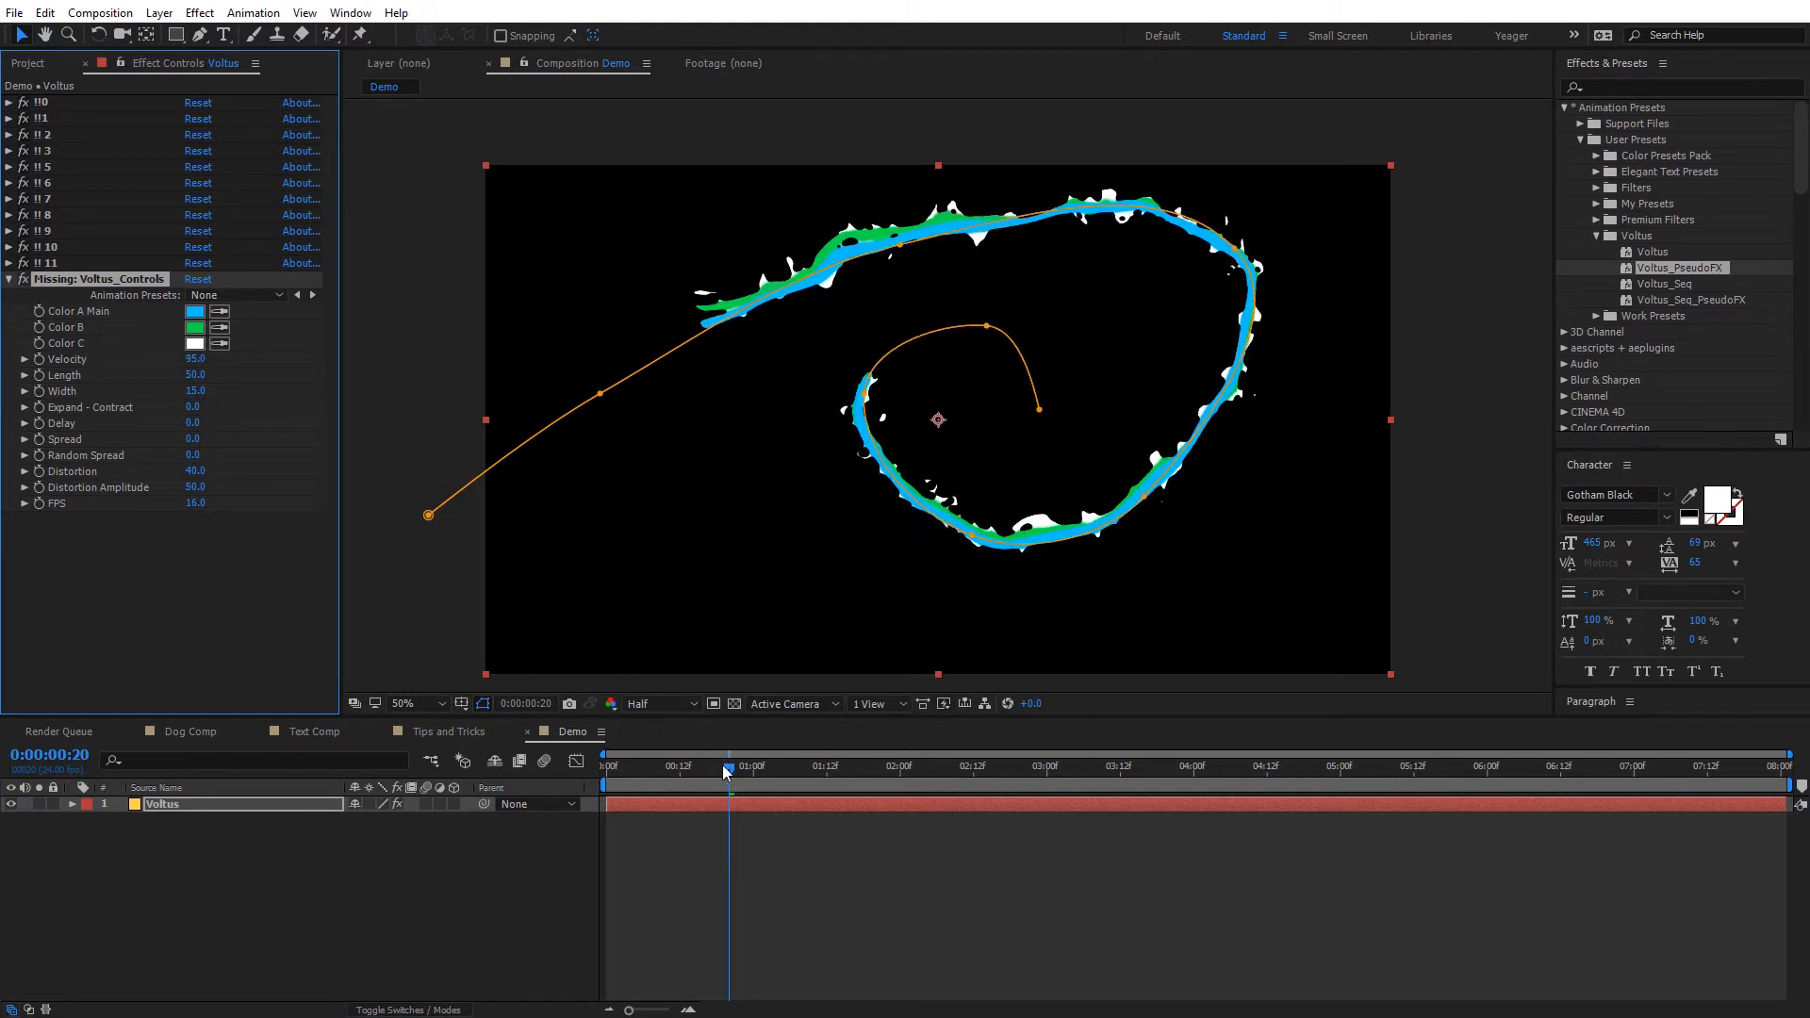
{"action": "left_click_drag", "start_coordinate": [726, 771], "coordinate": [477, 771]}
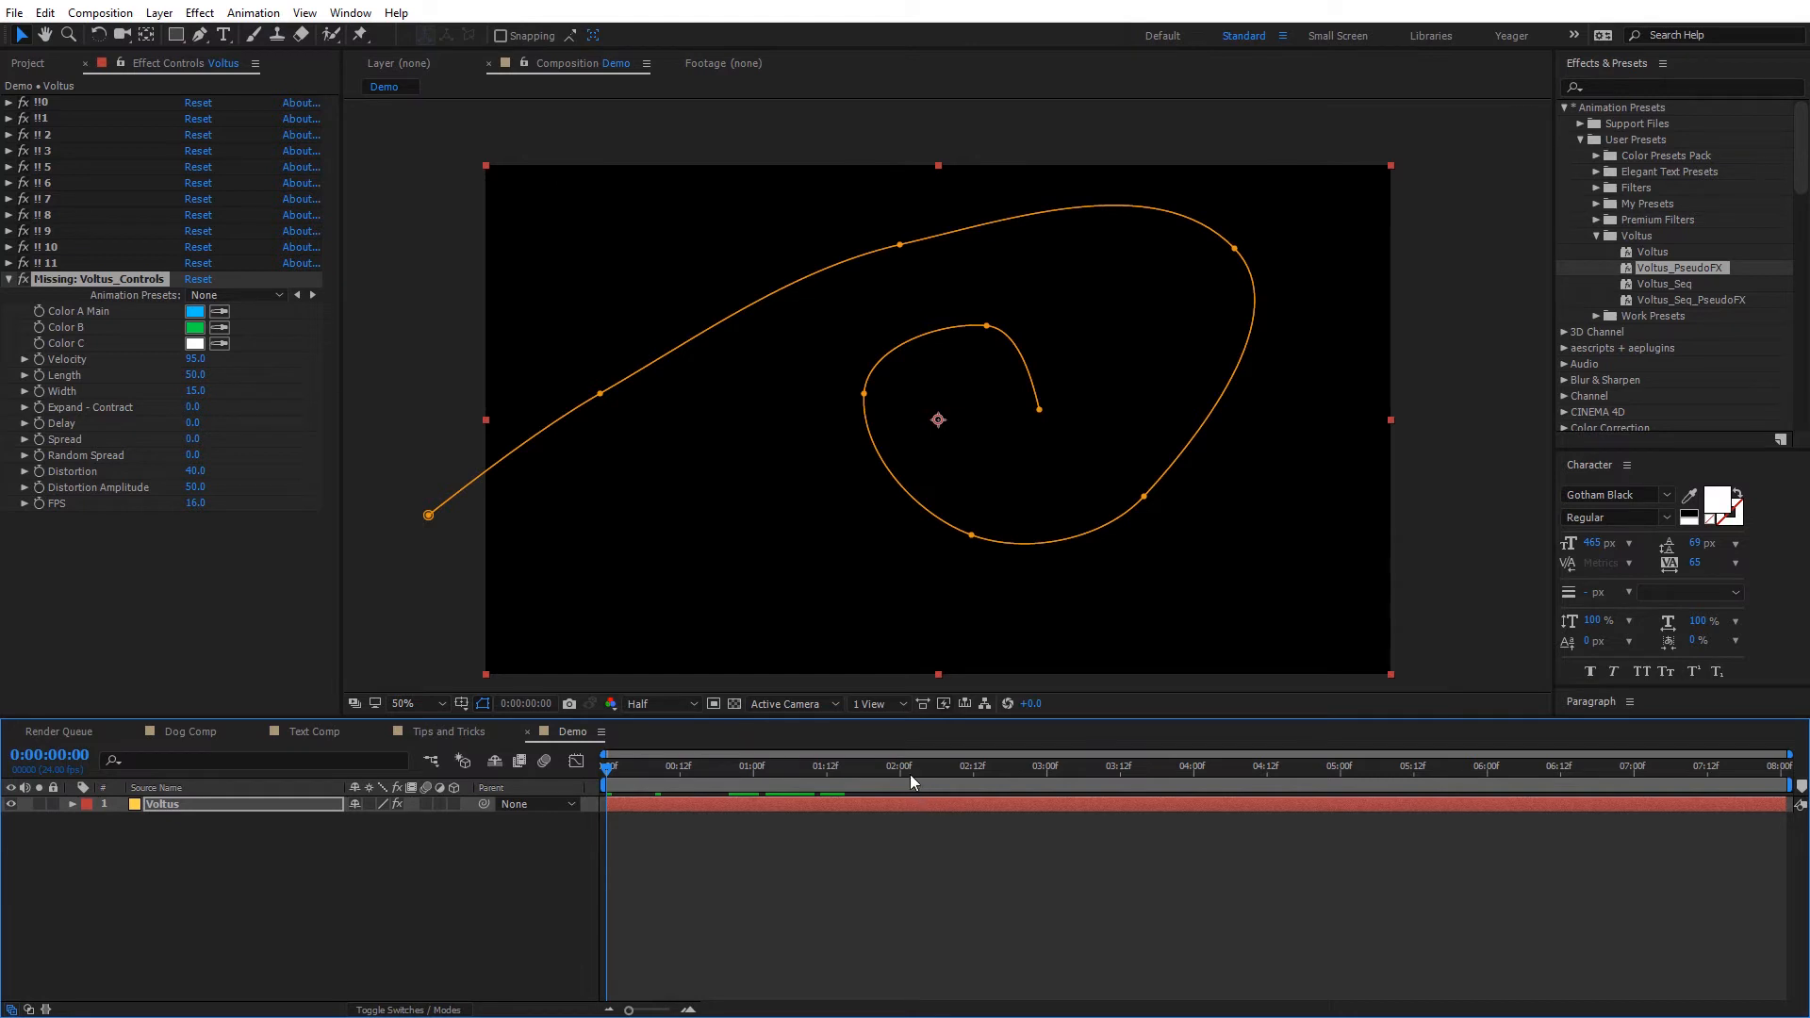
End the work area at 0:00:02:07 and preview the Voltus animation within it.
{"action": "left_click", "coordinate": [945, 770]}
{"action": "key", "text": "n"}
{"action": "key", "text": "space"}
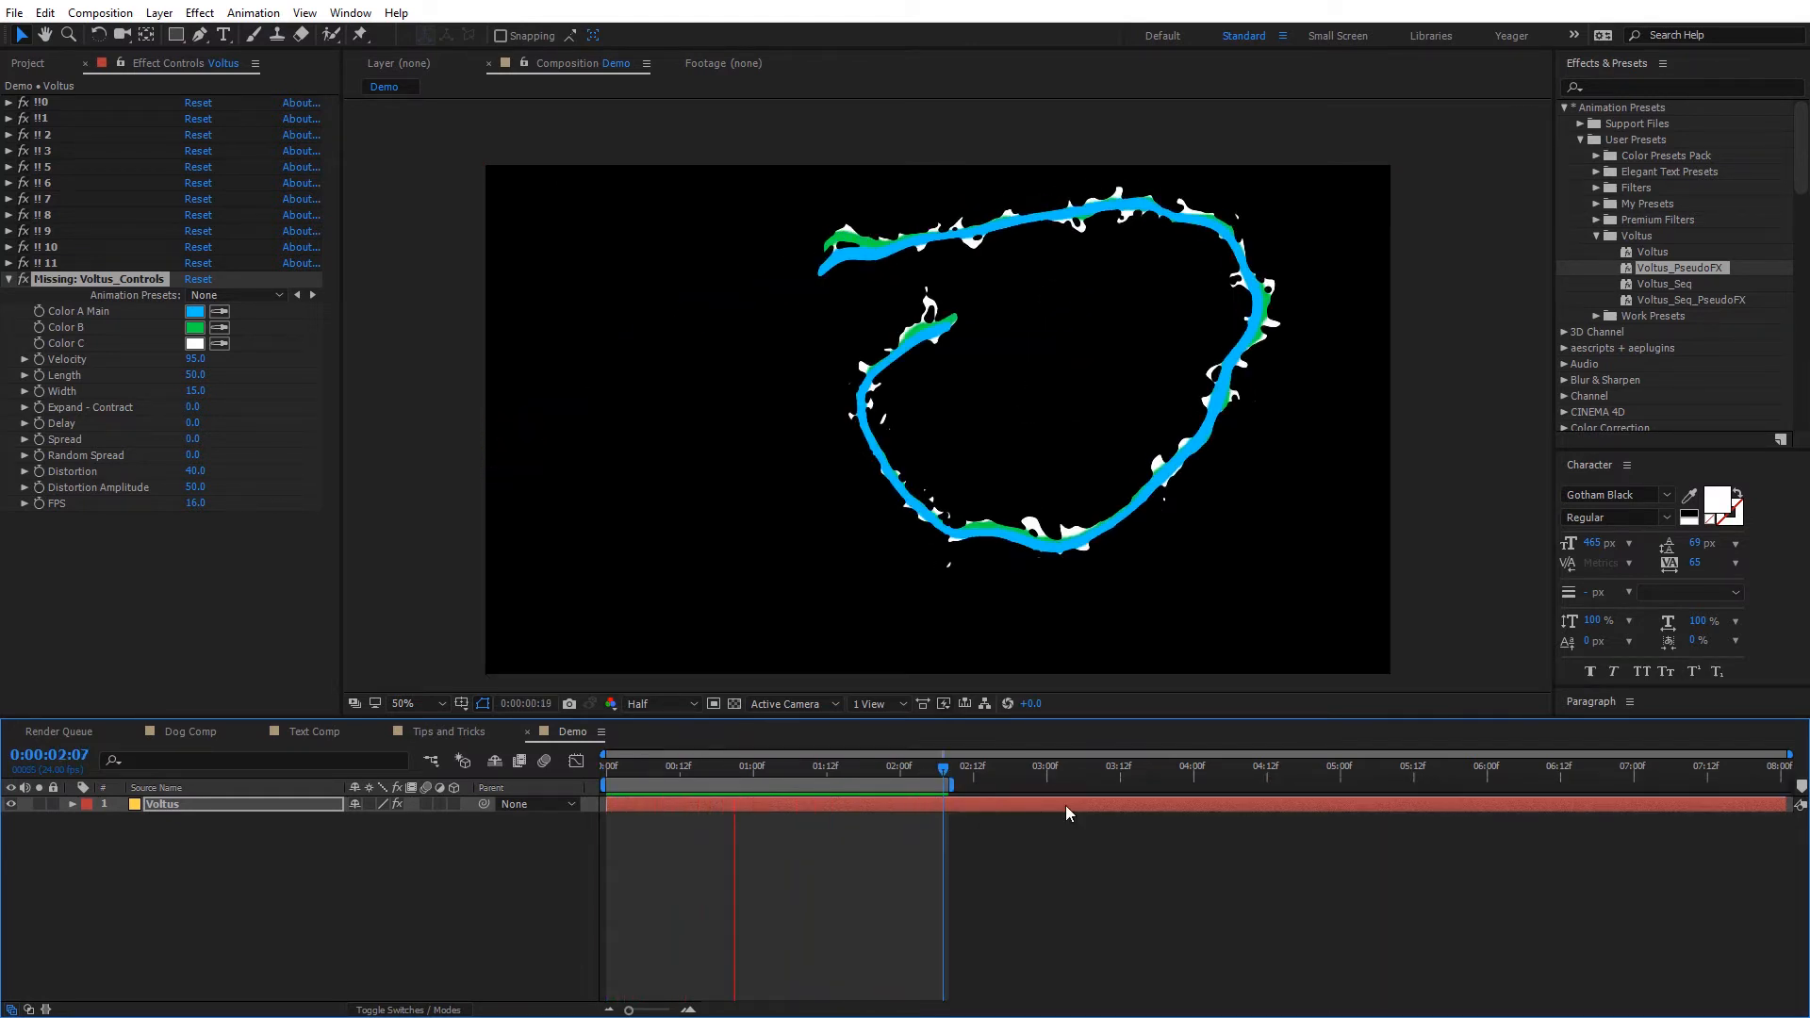
{"action": "key", "text": "space"}
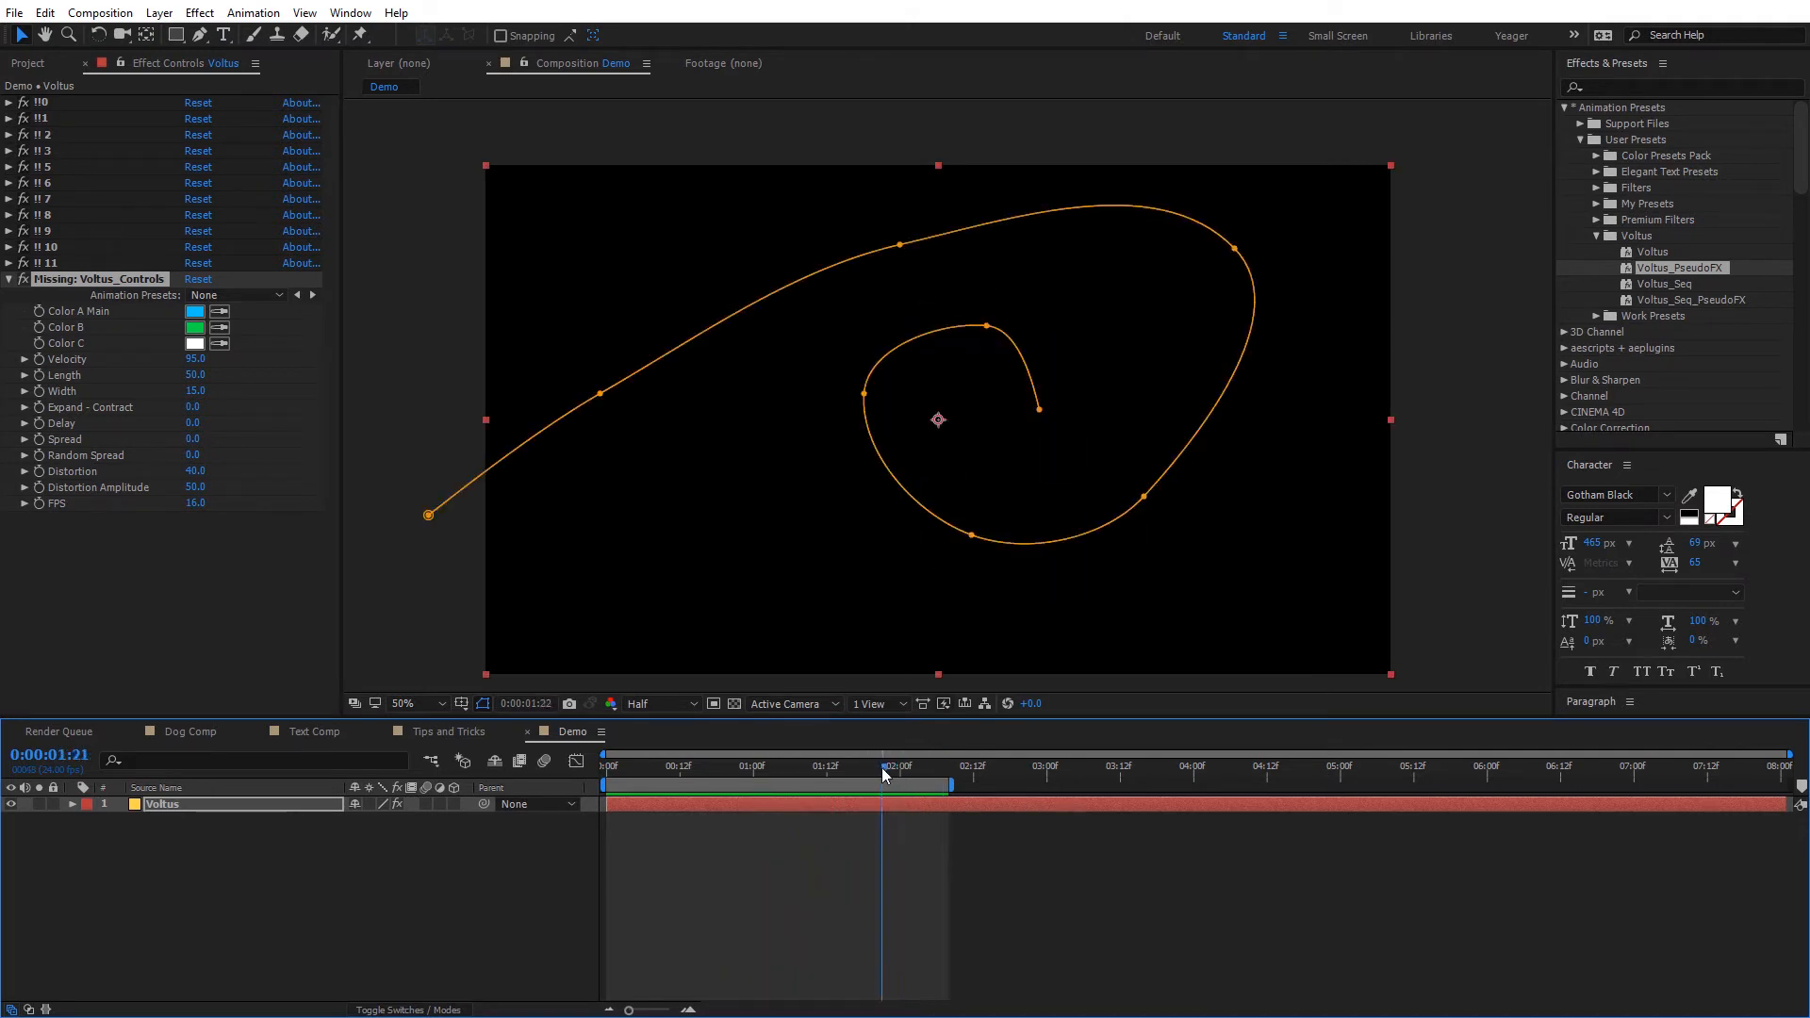
Set the stroke's Velocity to 40 and scrub the animation between 0:00:01:13 and 0:00:01:19.
{"action": "left_click_drag", "start_coordinate": [189, 362], "coordinate": [152, 364]}
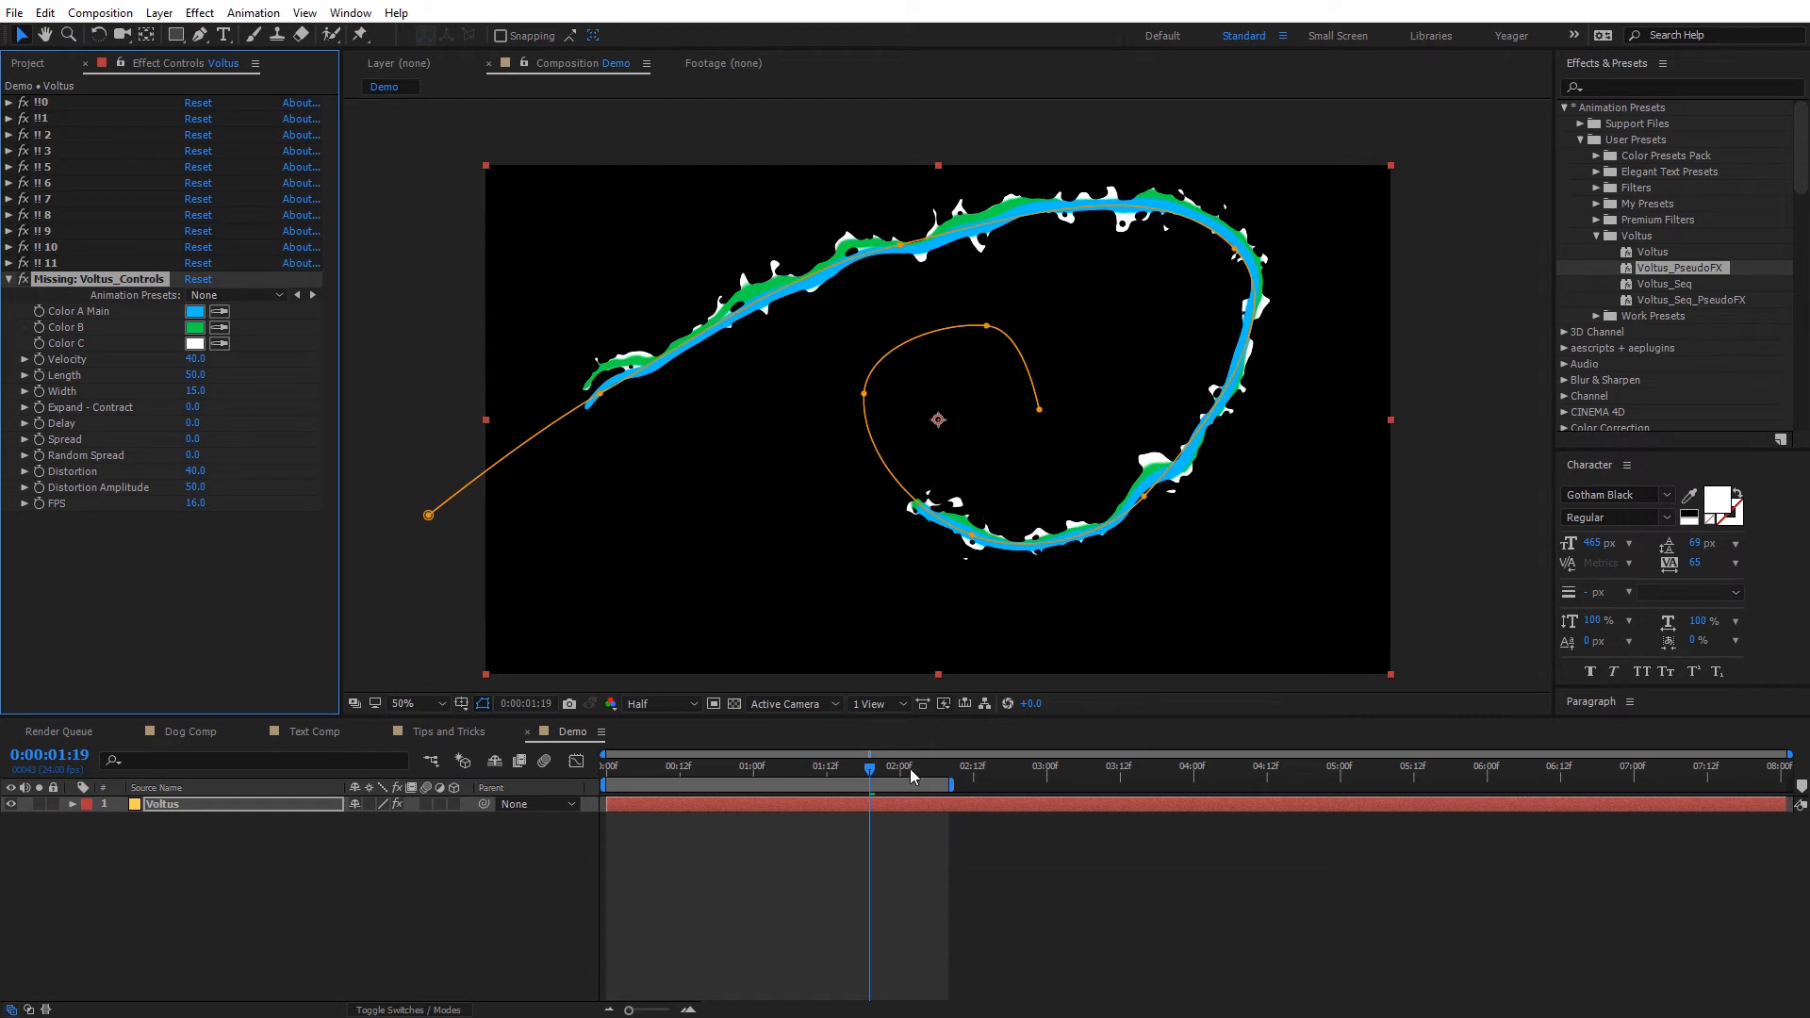
{"action": "mouse_move", "coordinate": [909, 767]}
{"action": "left_mouse_down"}
{"action": "mouse_move", "coordinate": [1235, 790]}
{"action": "mouse_move", "coordinate": [832, 798]}
{"action": "left_mouse_up"}
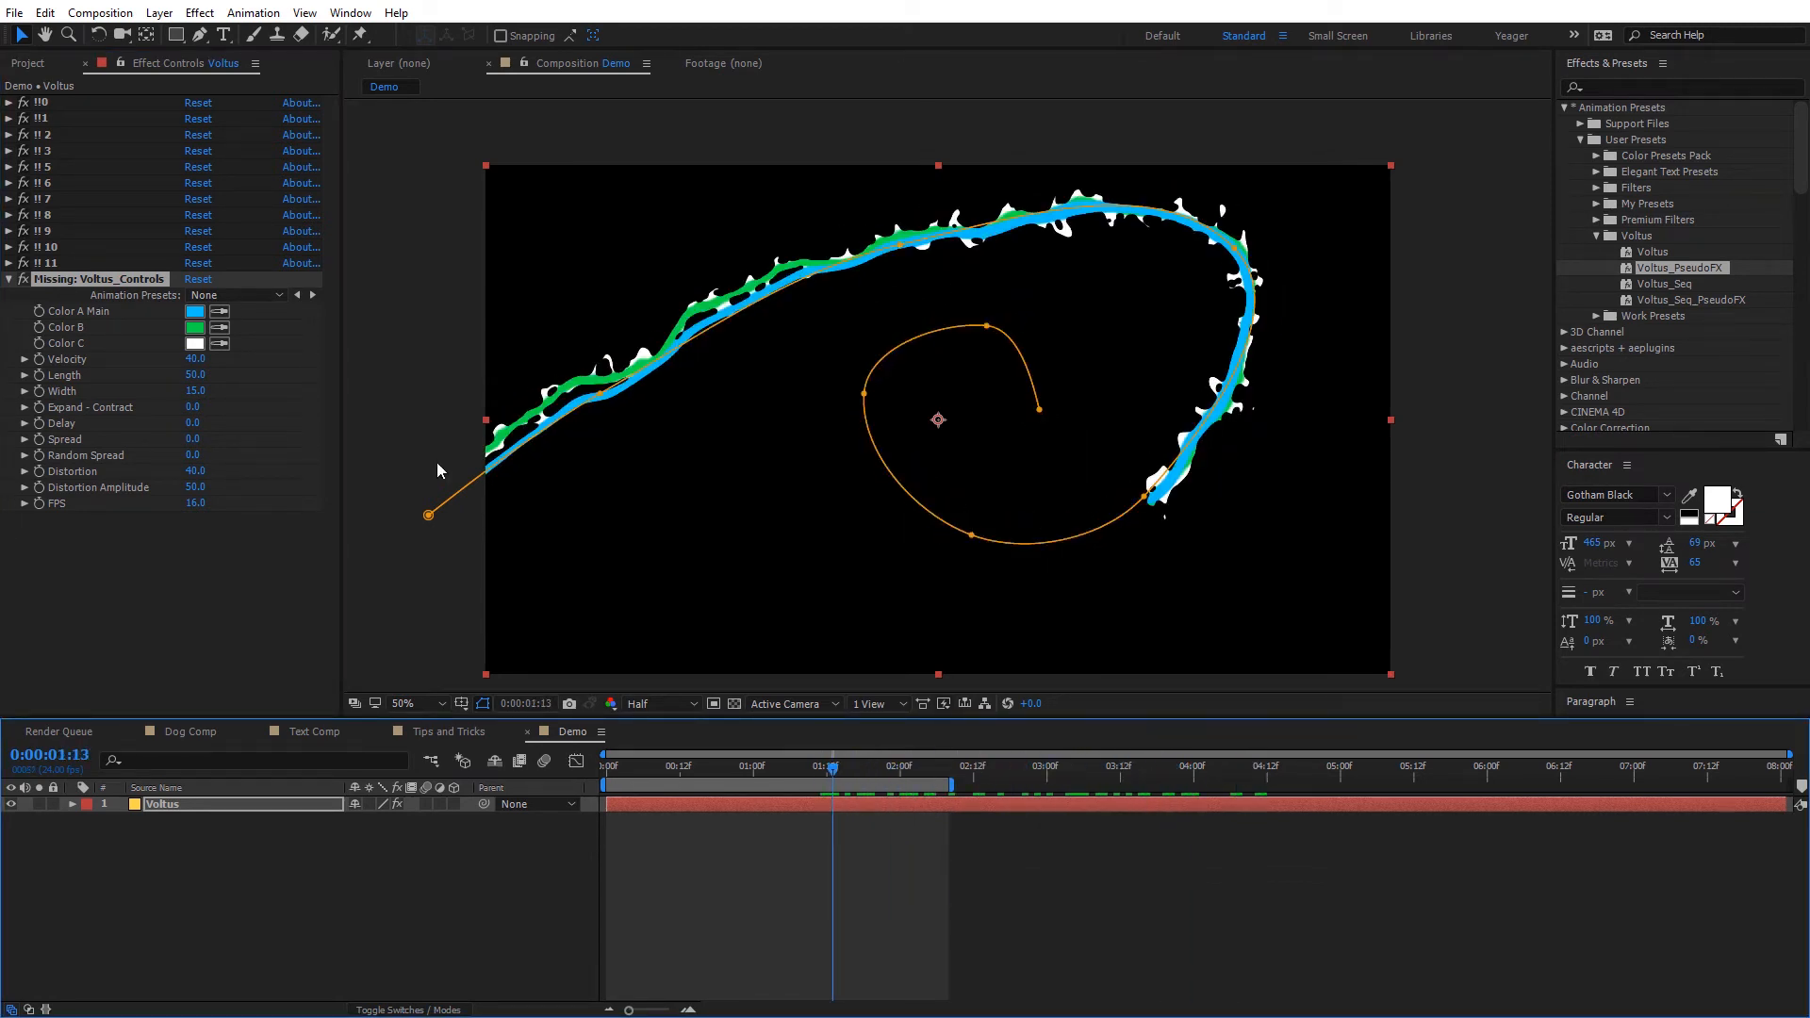
{"action": "left_click_drag", "start_coordinate": [839, 775], "coordinate": [851, 773]}
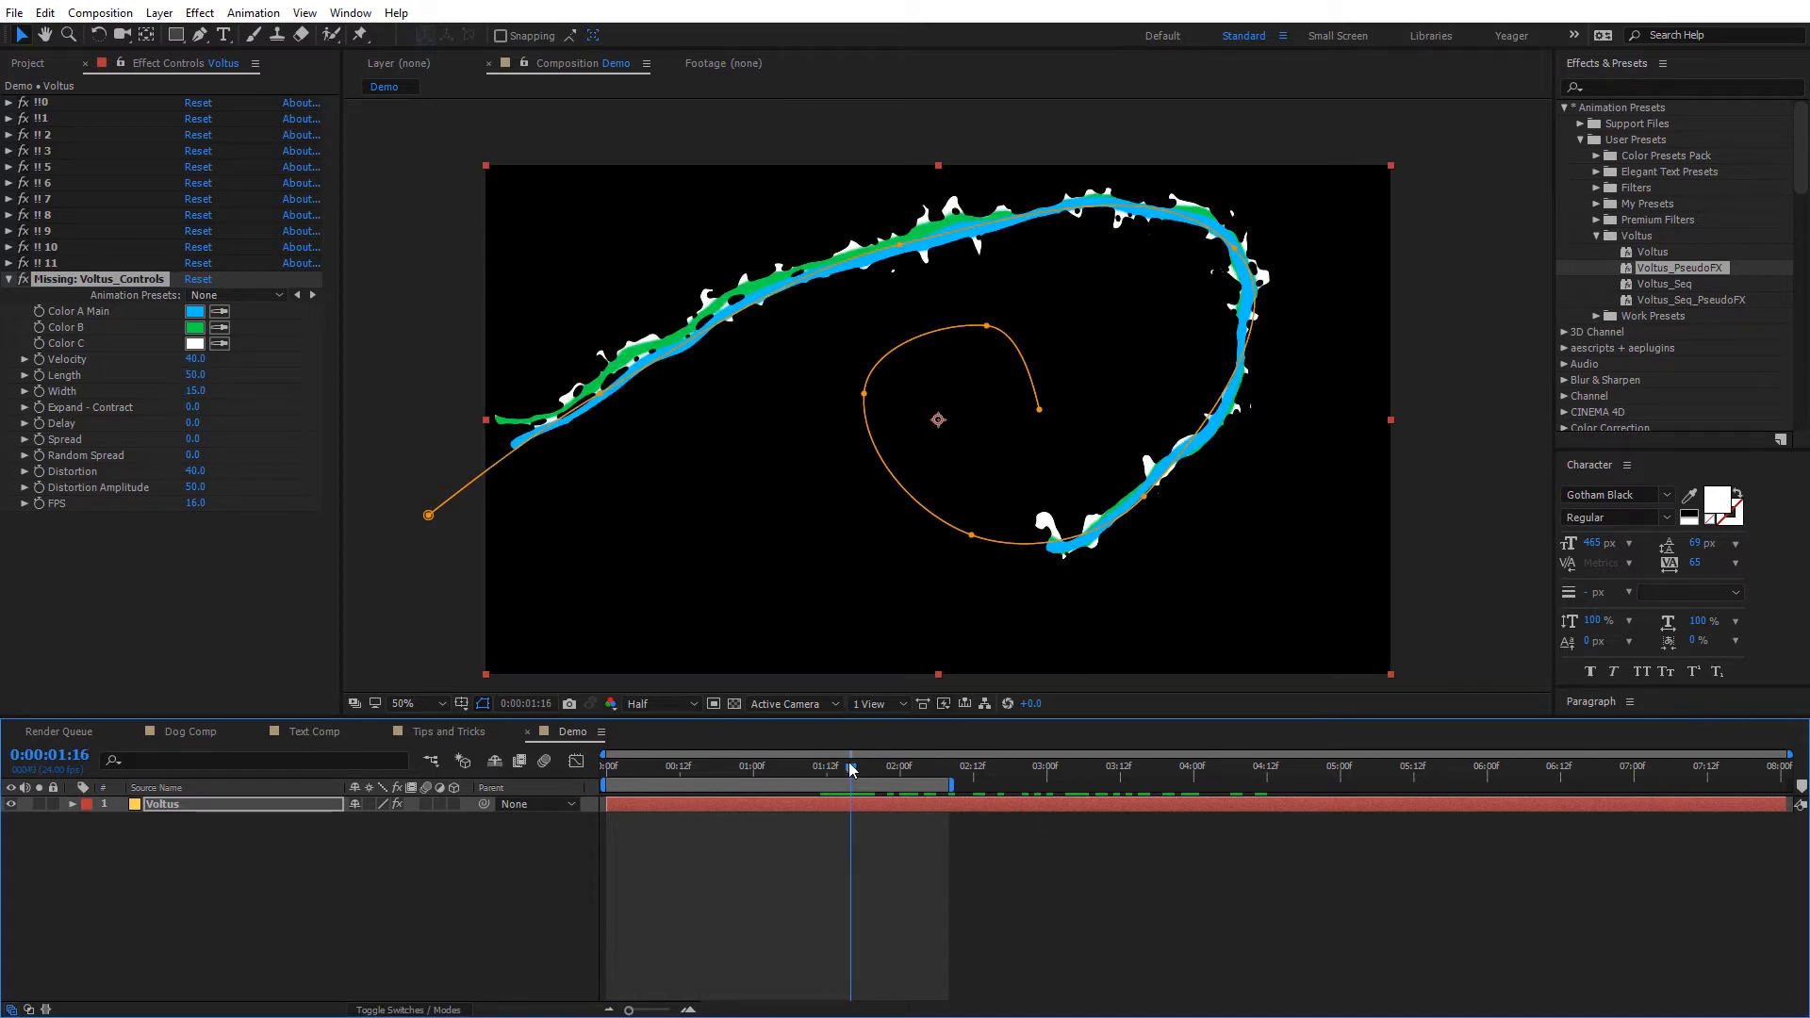
{"action": "left_click_drag", "start_coordinate": [851, 769], "coordinate": [869, 775]}
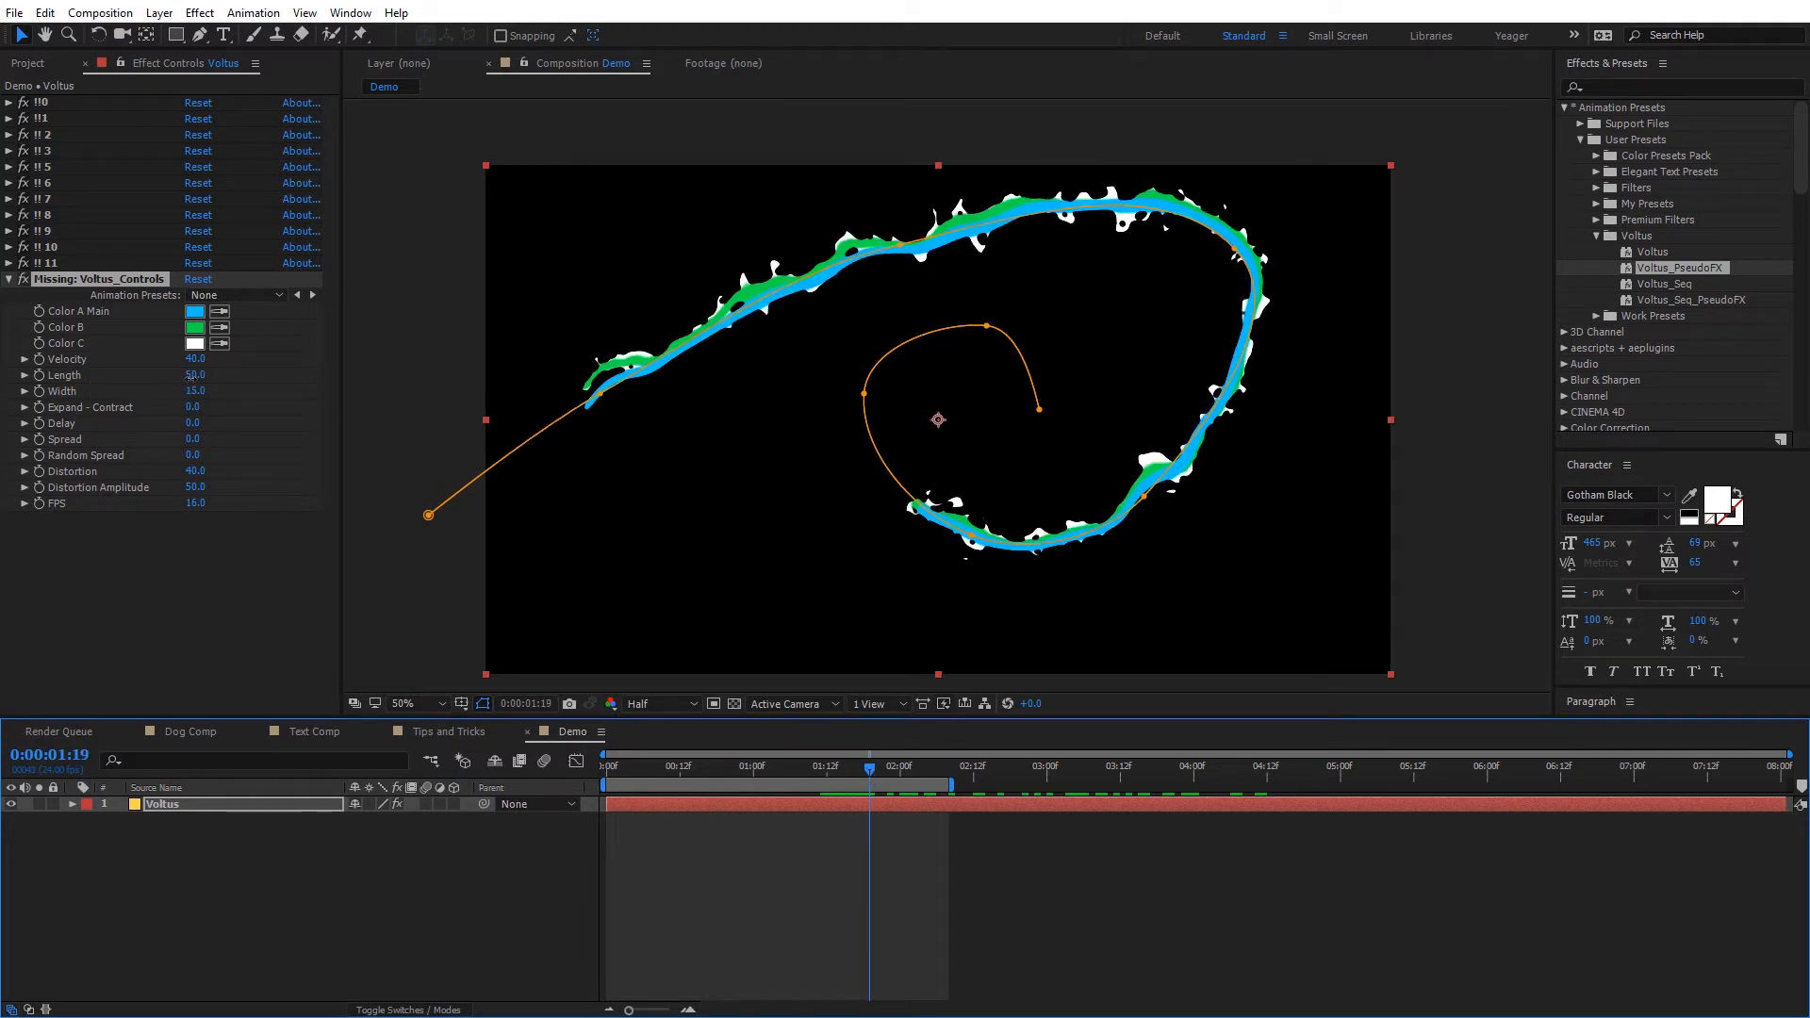
Raise the stroke's Length to 128 and scrub the animation up to about 0:00:04:00 and back to 0:00:02:19.
{"action": "left_click_drag", "start_coordinate": [194, 375], "coordinate": [201, 376]}
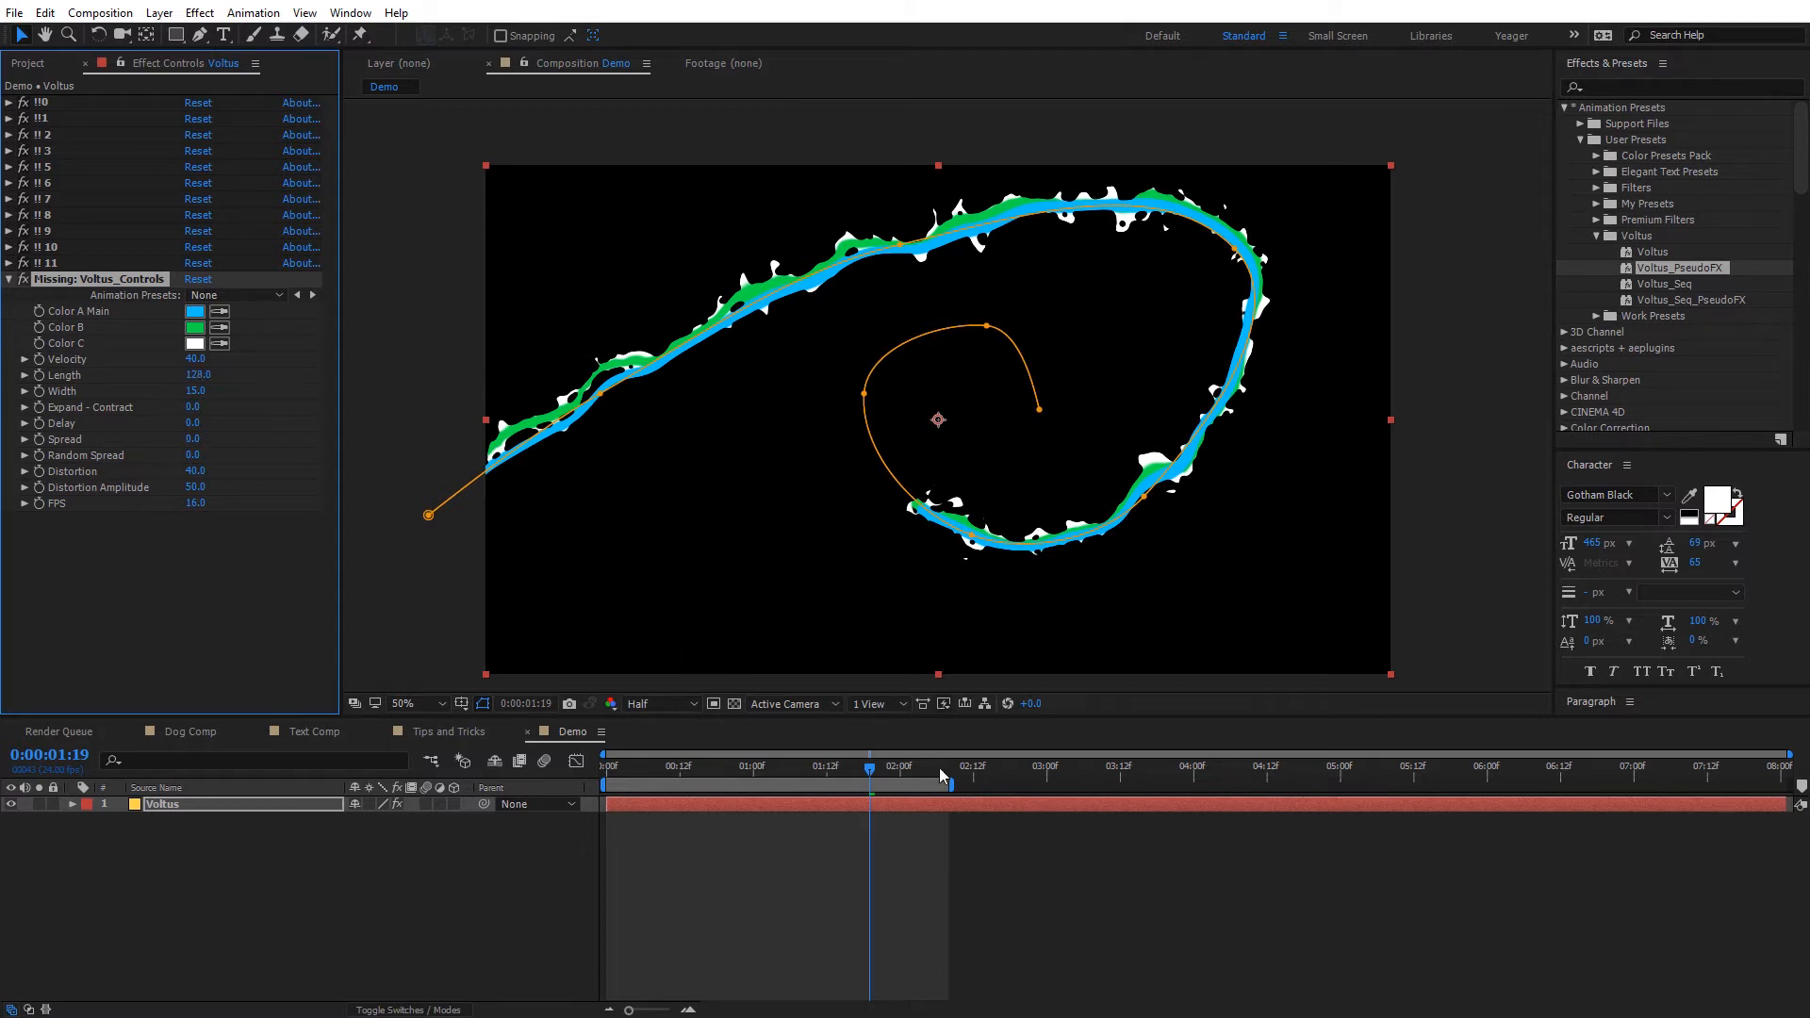
{"action": "left_click_drag", "start_coordinate": [871, 770], "coordinate": [1053, 785]}
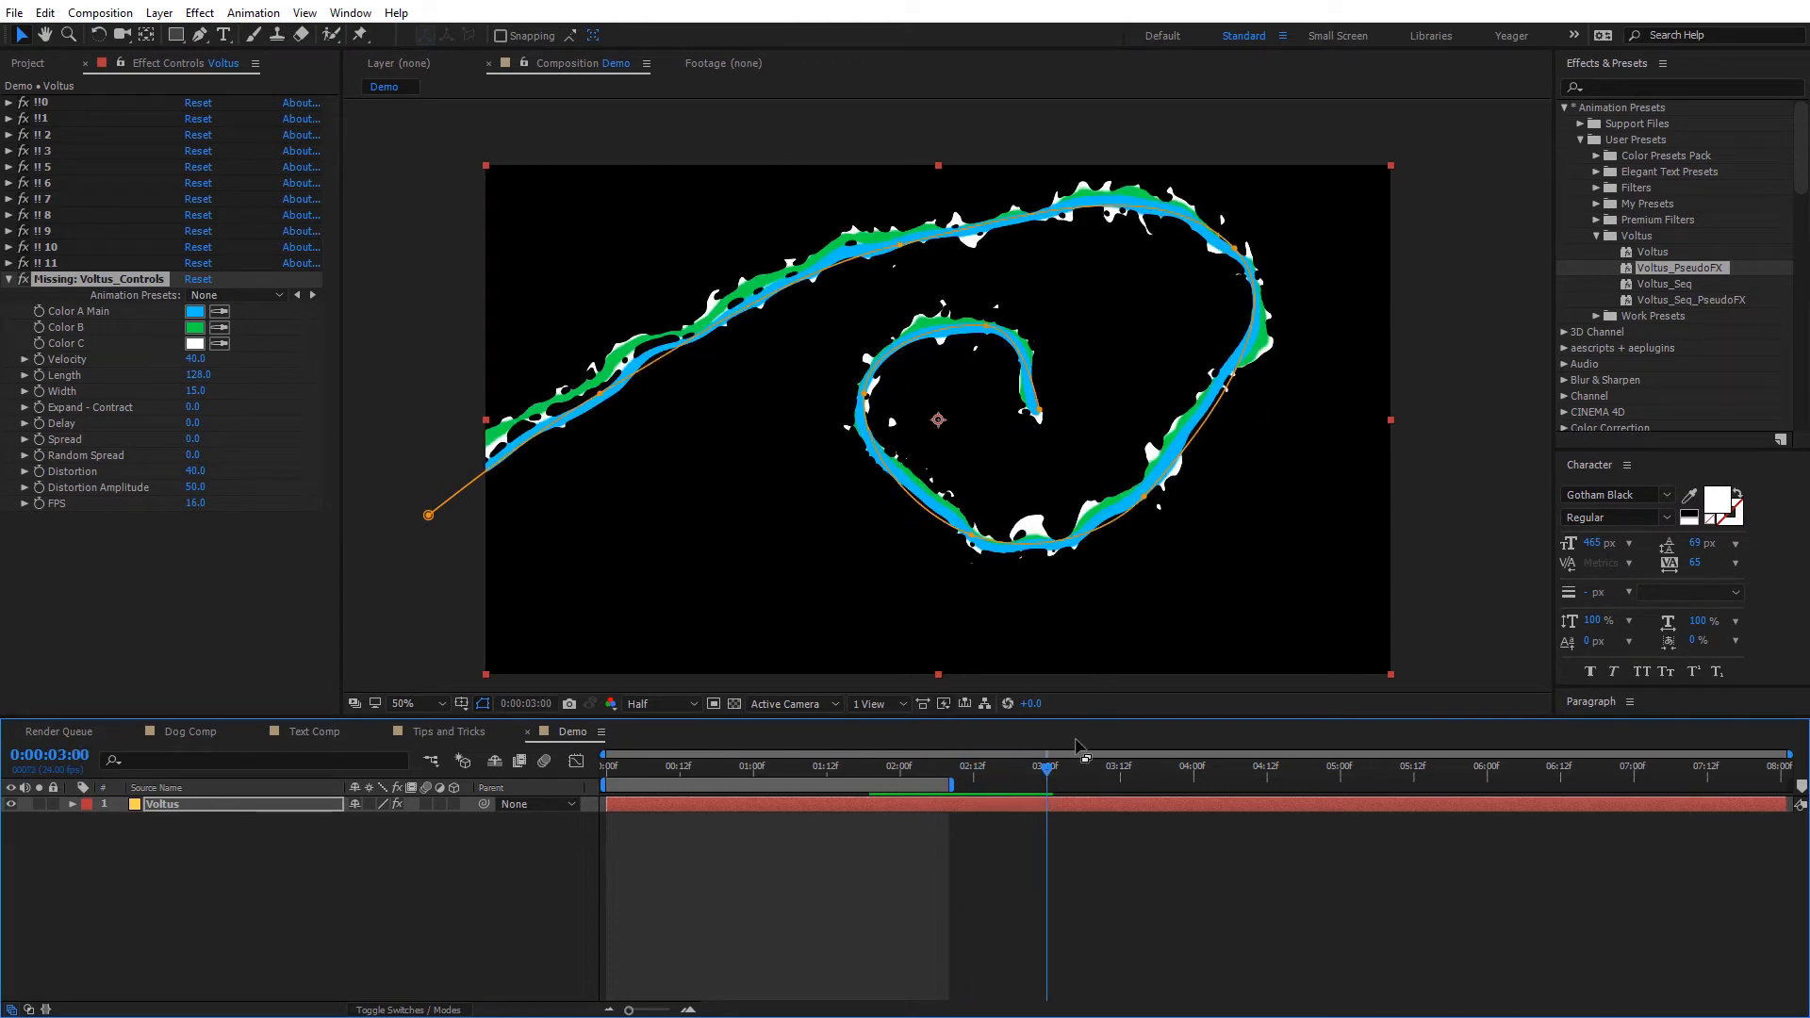
{"action": "mouse_move", "coordinate": [1051, 780]}
{"action": "left_mouse_down"}
{"action": "mouse_move", "coordinate": [1023, 778]}
{"action": "mouse_move", "coordinate": [1194, 771]}
{"action": "left_mouse_up"}
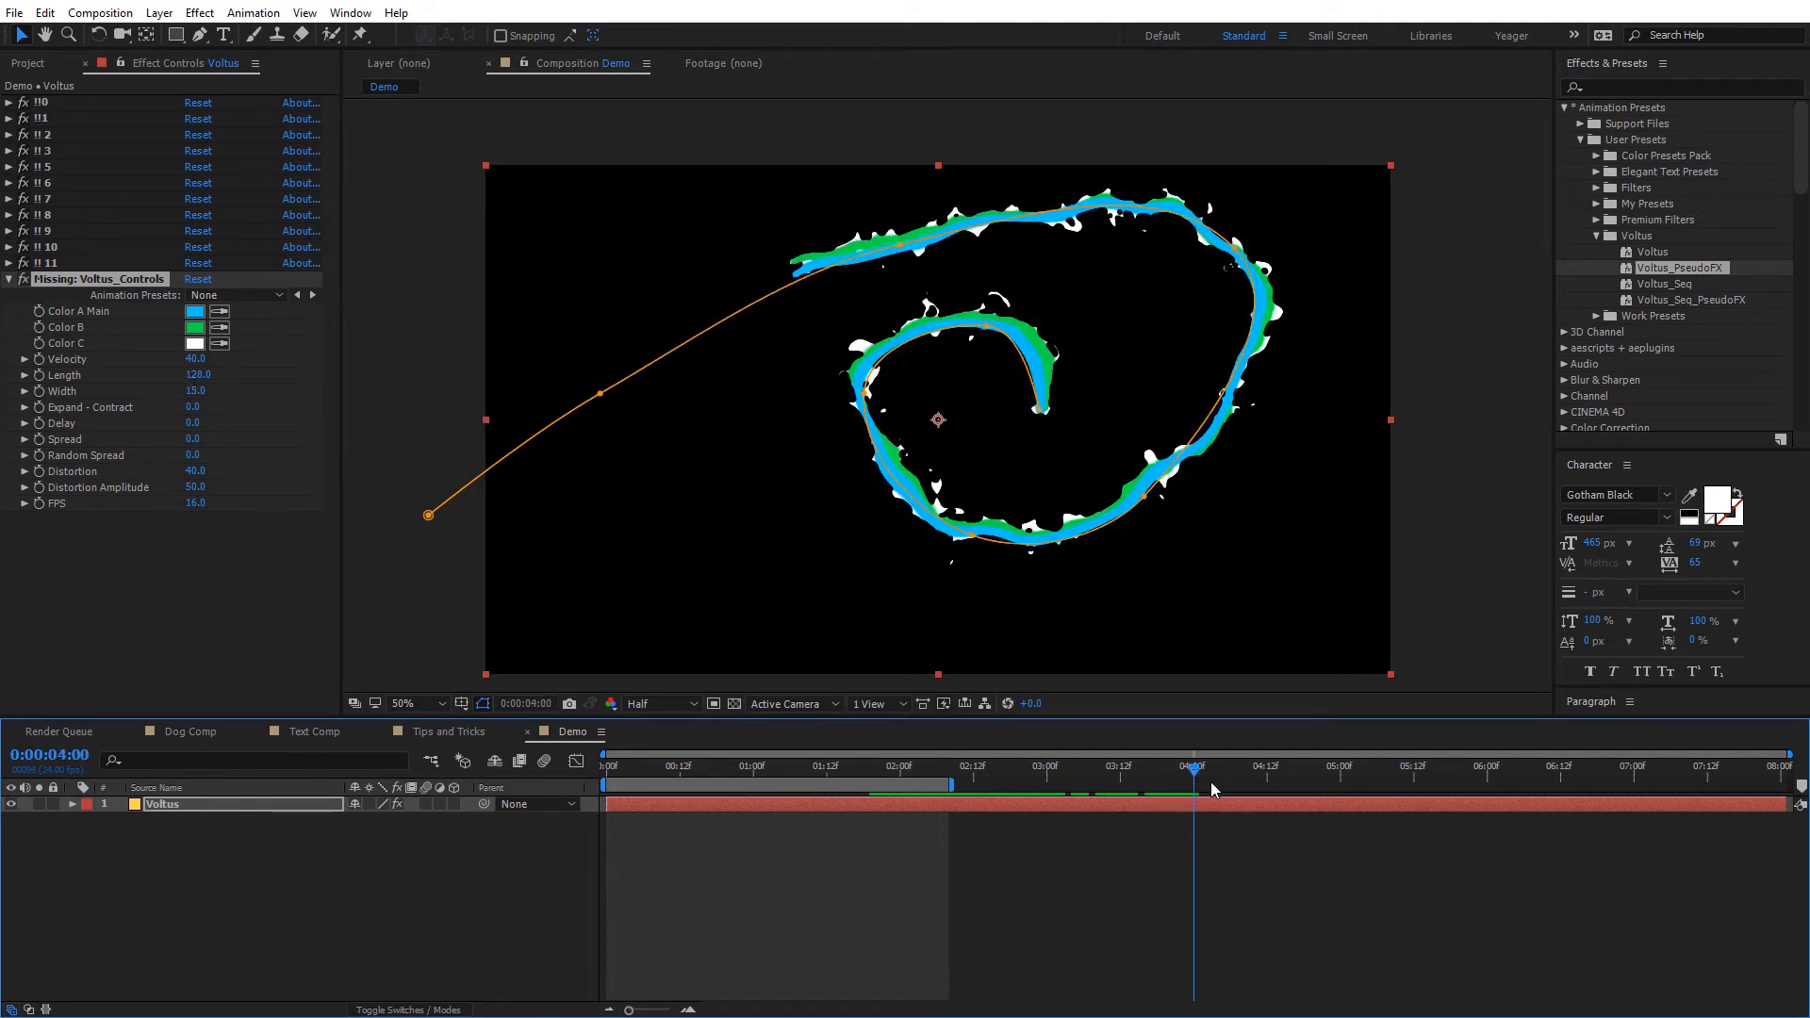
{"action": "mouse_move", "coordinate": [1199, 772]}
{"action": "left_mouse_down"}
{"action": "mouse_move", "coordinate": [1359, 775]}
{"action": "mouse_move", "coordinate": [949, 770]}
{"action": "mouse_move", "coordinate": [1016, 771]}
{"action": "left_mouse_up"}
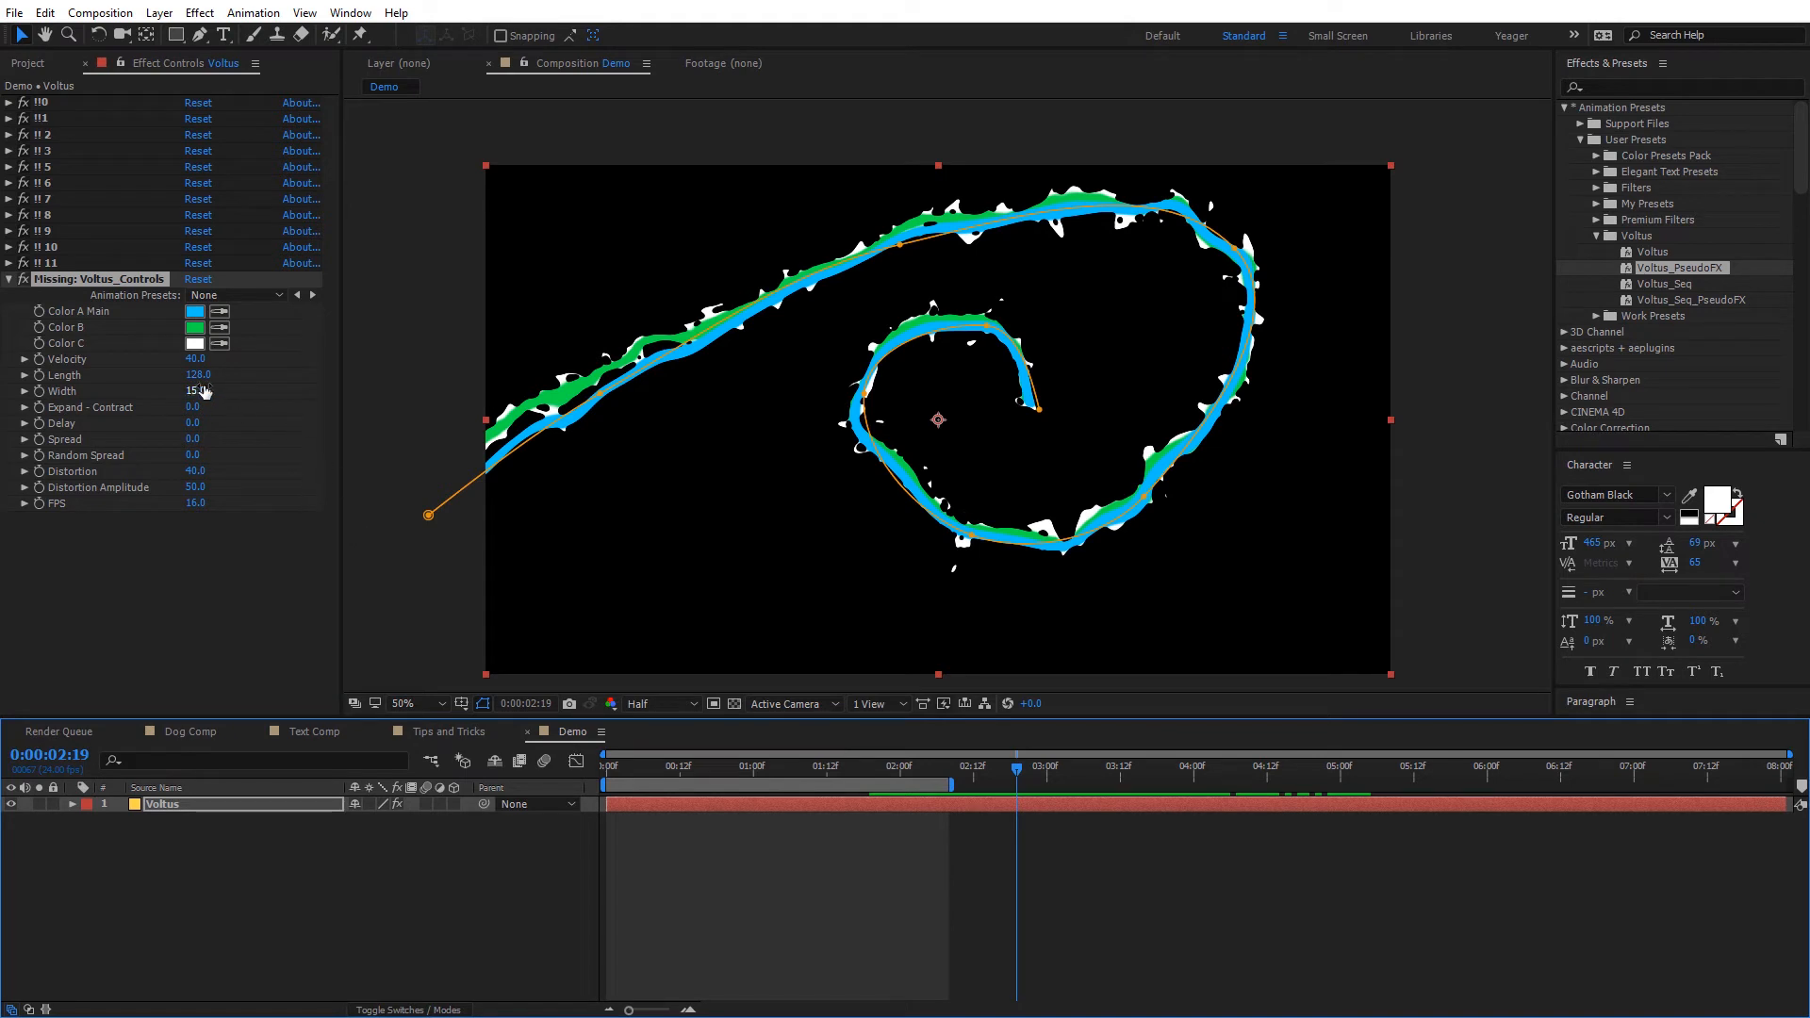
Reduce the stroke's Width to about 11.3 and set its Length to 100, returning Expand - Contract to 0 after trying it.
{"action": "mouse_move", "coordinate": [195, 391]}
{"action": "left_mouse_down"}
{"action": "mouse_move", "coordinate": [85, 406]}
{"action": "mouse_move", "coordinate": [443, 439]}
{"action": "mouse_move", "coordinate": [226, 445]}
{"action": "left_mouse_up"}
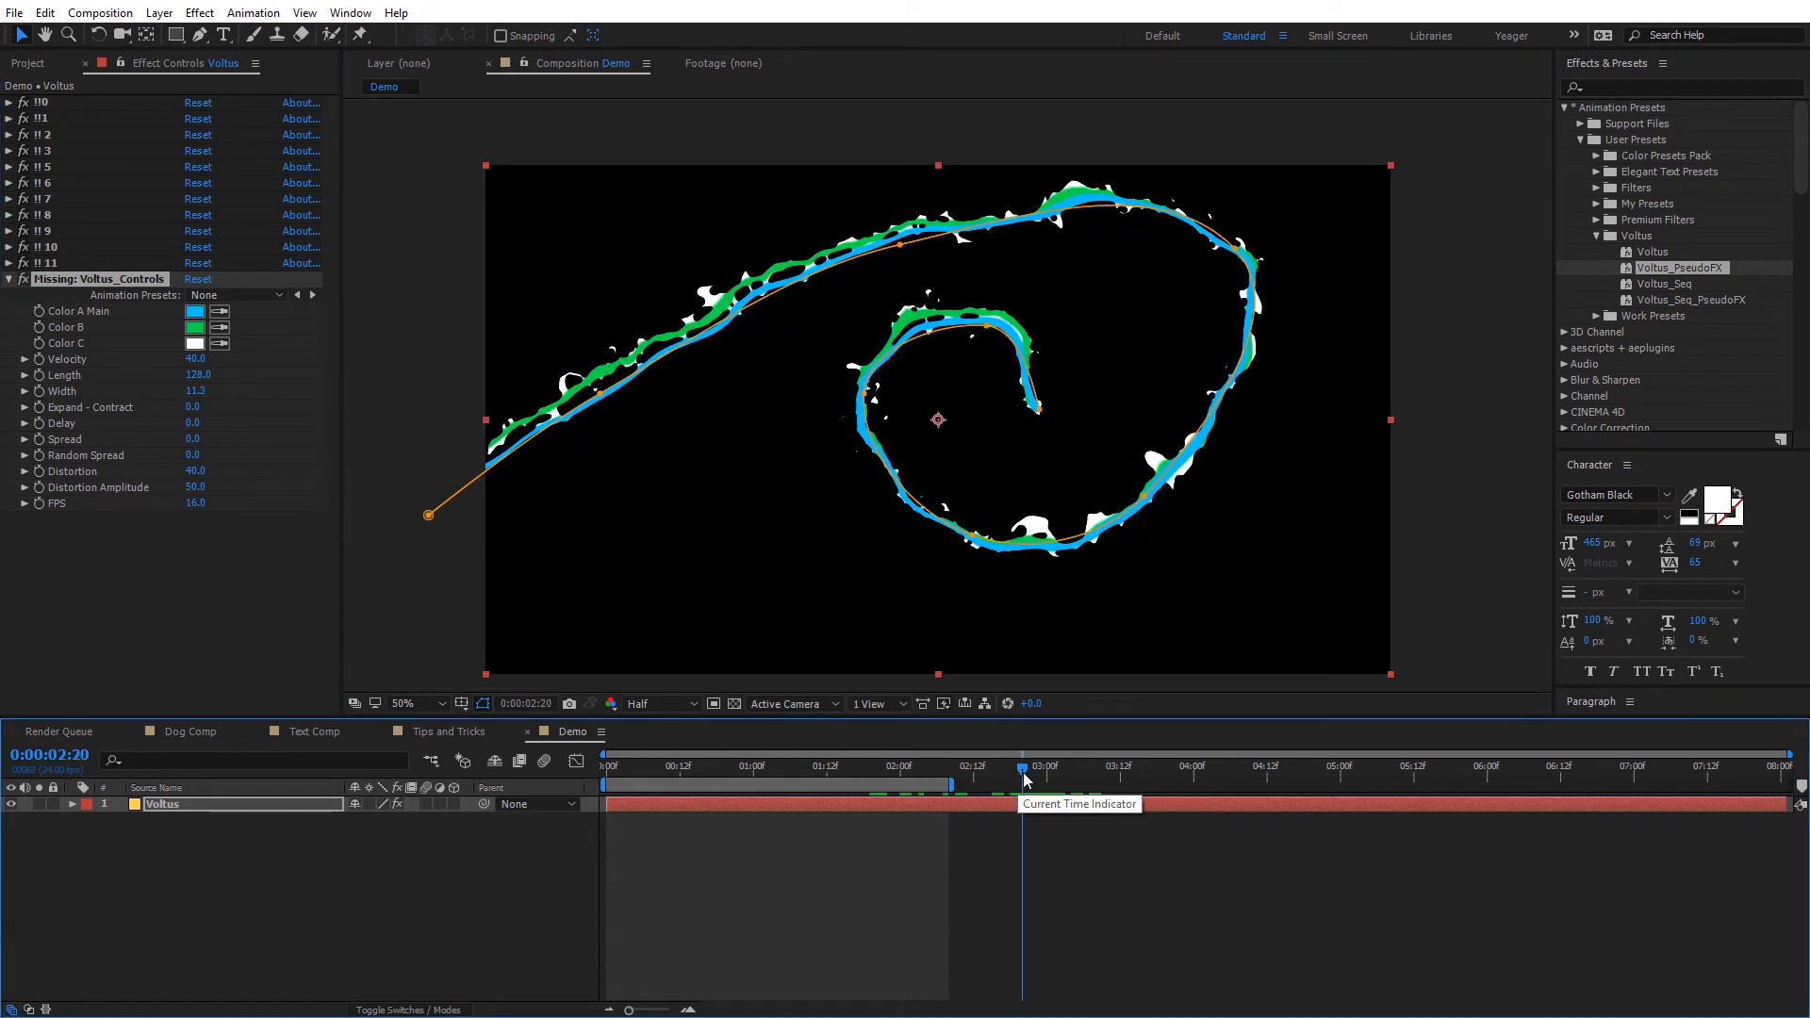
{"action": "mouse_move", "coordinate": [1017, 769]}
{"action": "left_mouse_down"}
{"action": "mouse_move", "coordinate": [720, 786]}
{"action": "mouse_move", "coordinate": [963, 792]}
{"action": "left_mouse_up"}
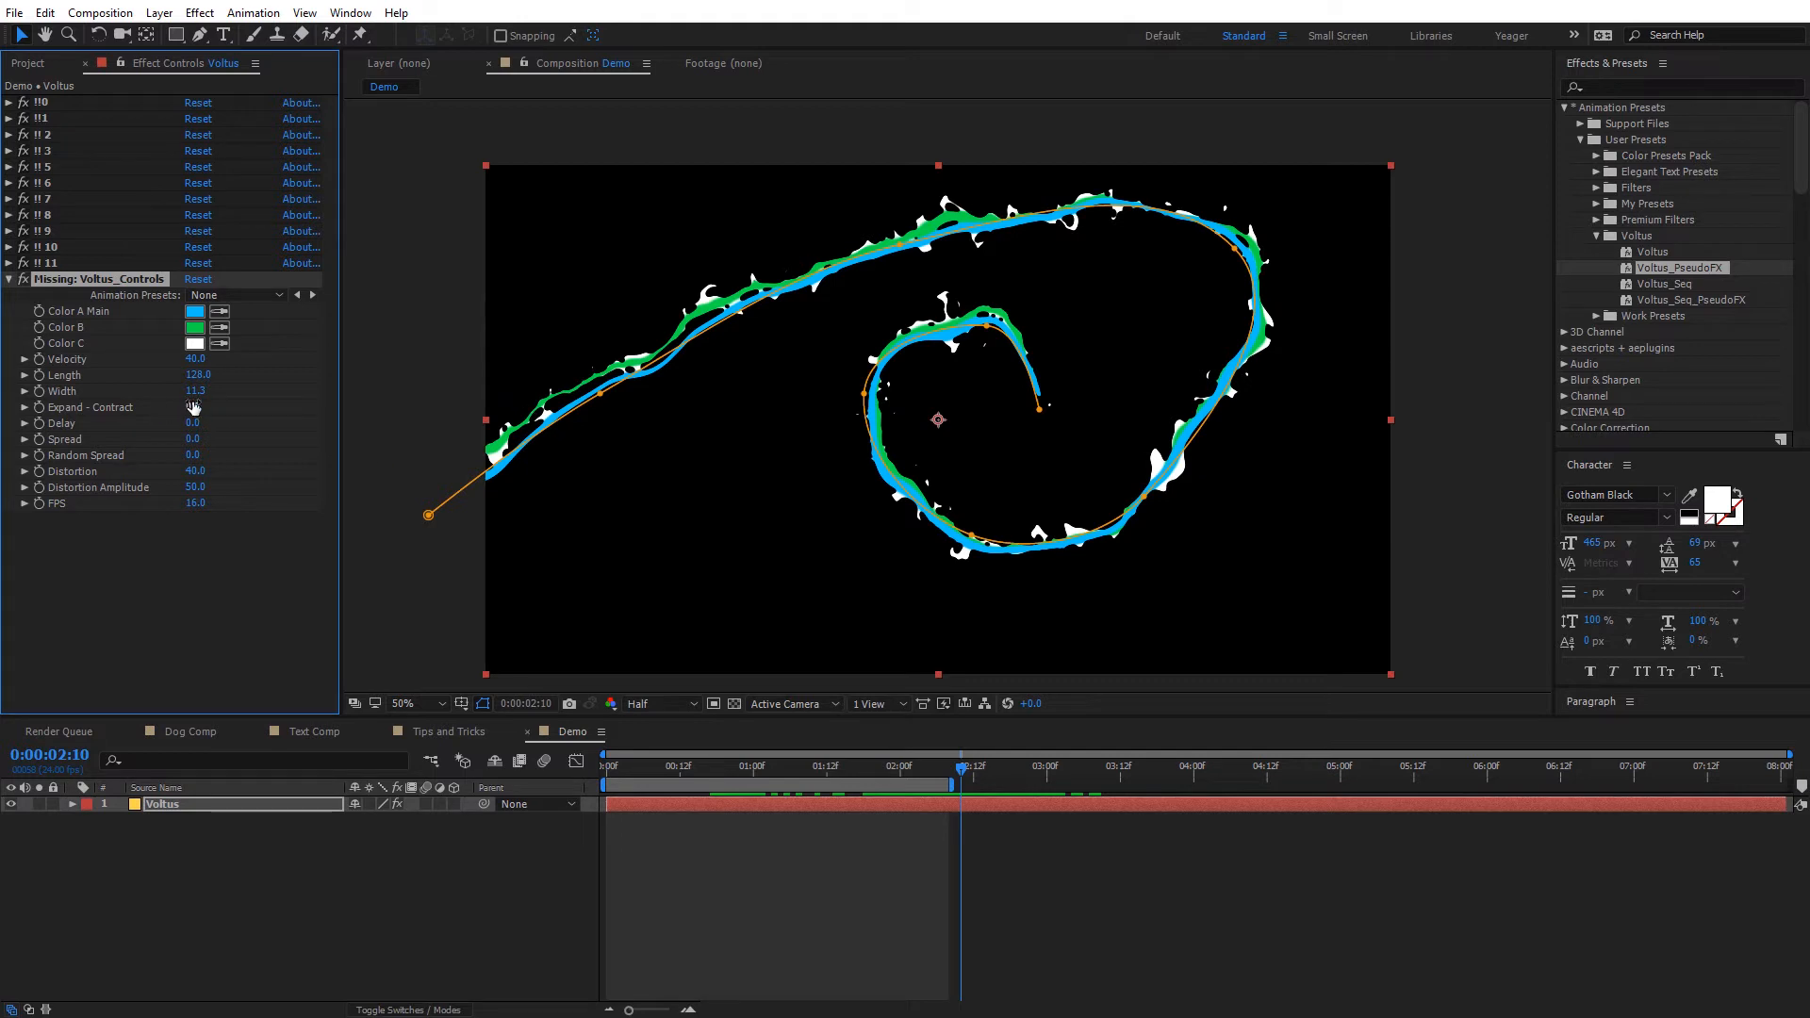
{"action": "mouse_move", "coordinate": [199, 410]}
{"action": "left_mouse_down"}
{"action": "mouse_move", "coordinate": [114, 411]}
{"action": "mouse_move", "coordinate": [310, 424]}
{"action": "mouse_move", "coordinate": [223, 432]}
{"action": "left_mouse_up"}
{"action": "left_click", "coordinate": [196, 375]}
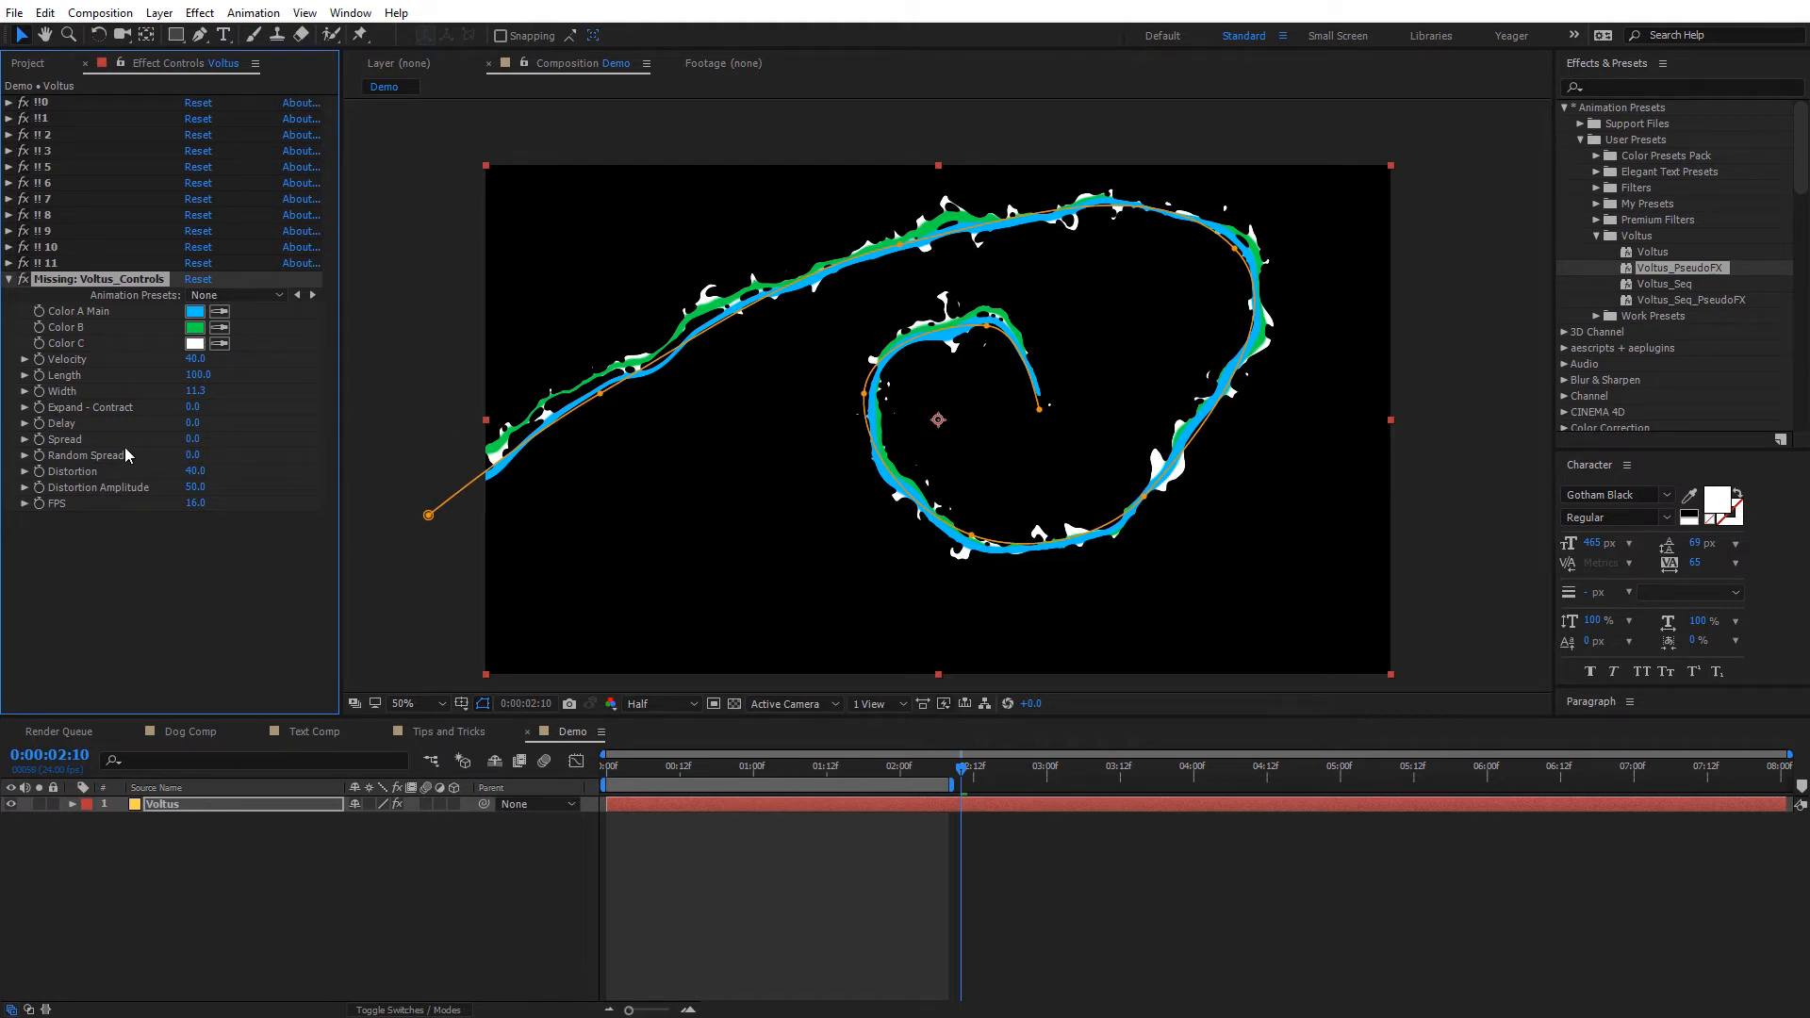
Raise the Delay between the colored strokes to 81 and scrub the animation to 0:00:05:12.
{"action": "left_click_drag", "start_coordinate": [193, 423], "coordinate": [264, 426]}
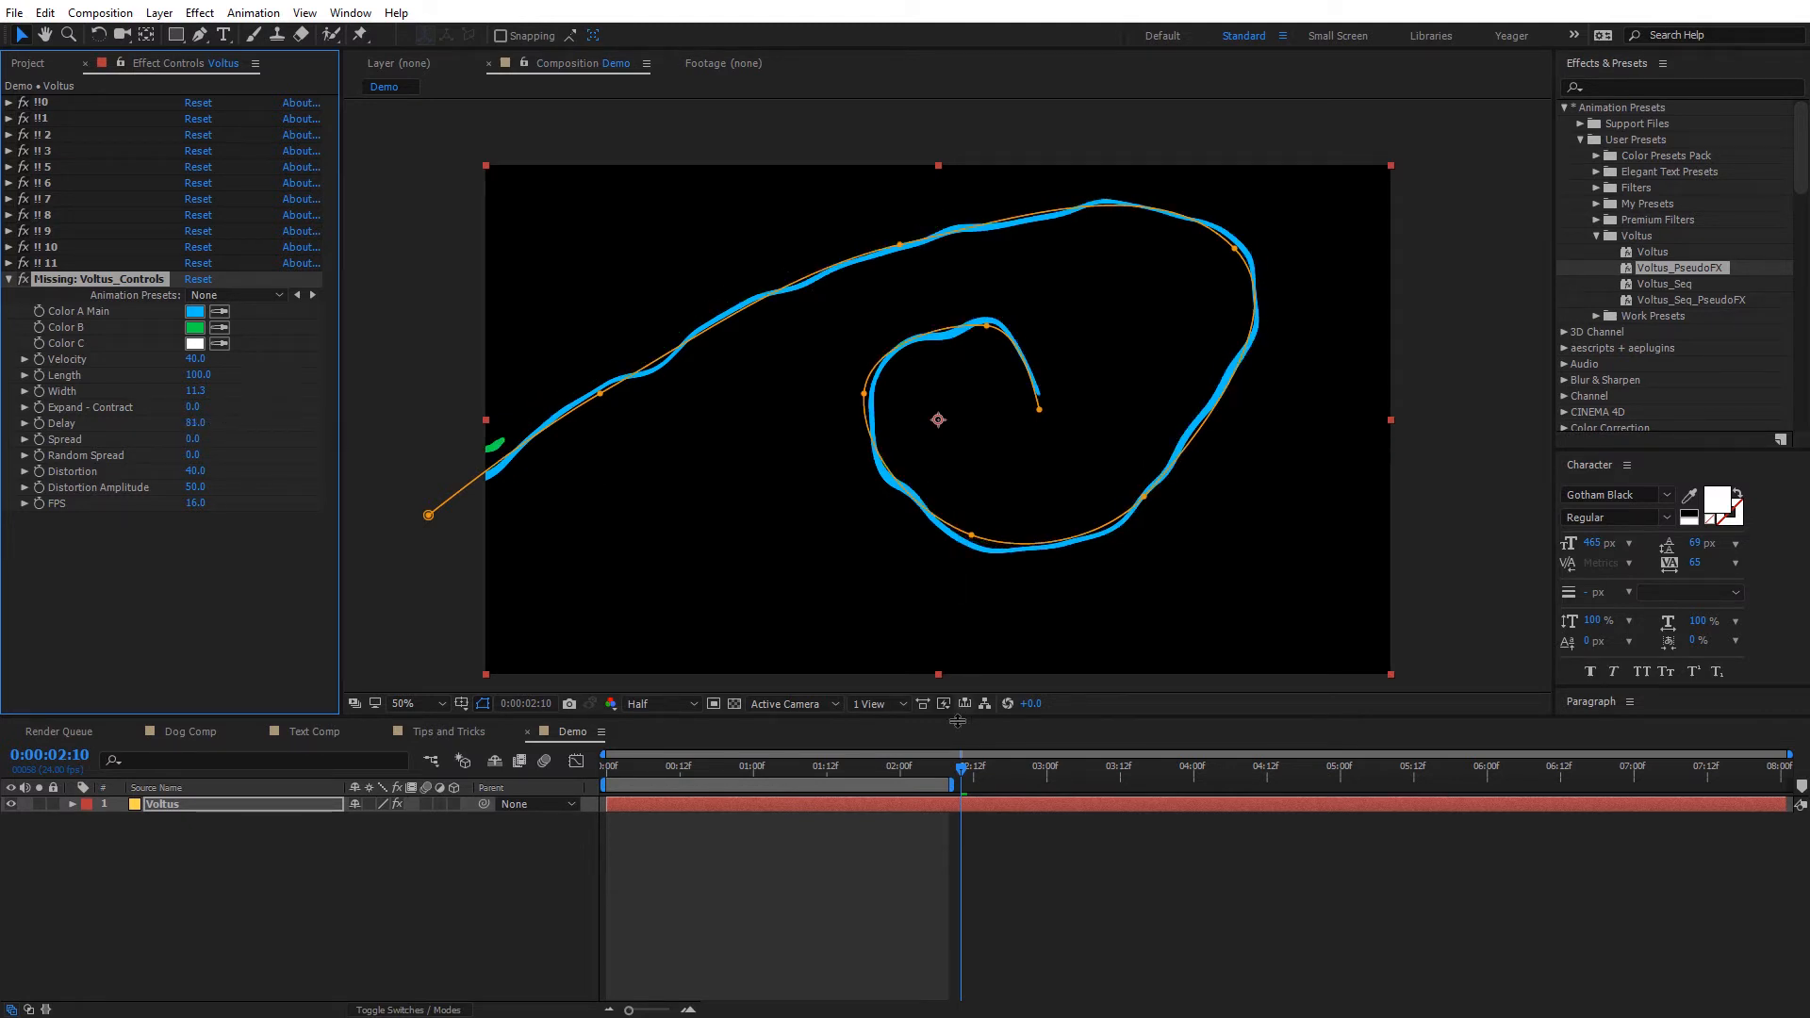
{"action": "left_click", "coordinate": [665, 768]}
{"action": "left_click_drag", "start_coordinate": [884, 769], "coordinate": [1419, 759]}
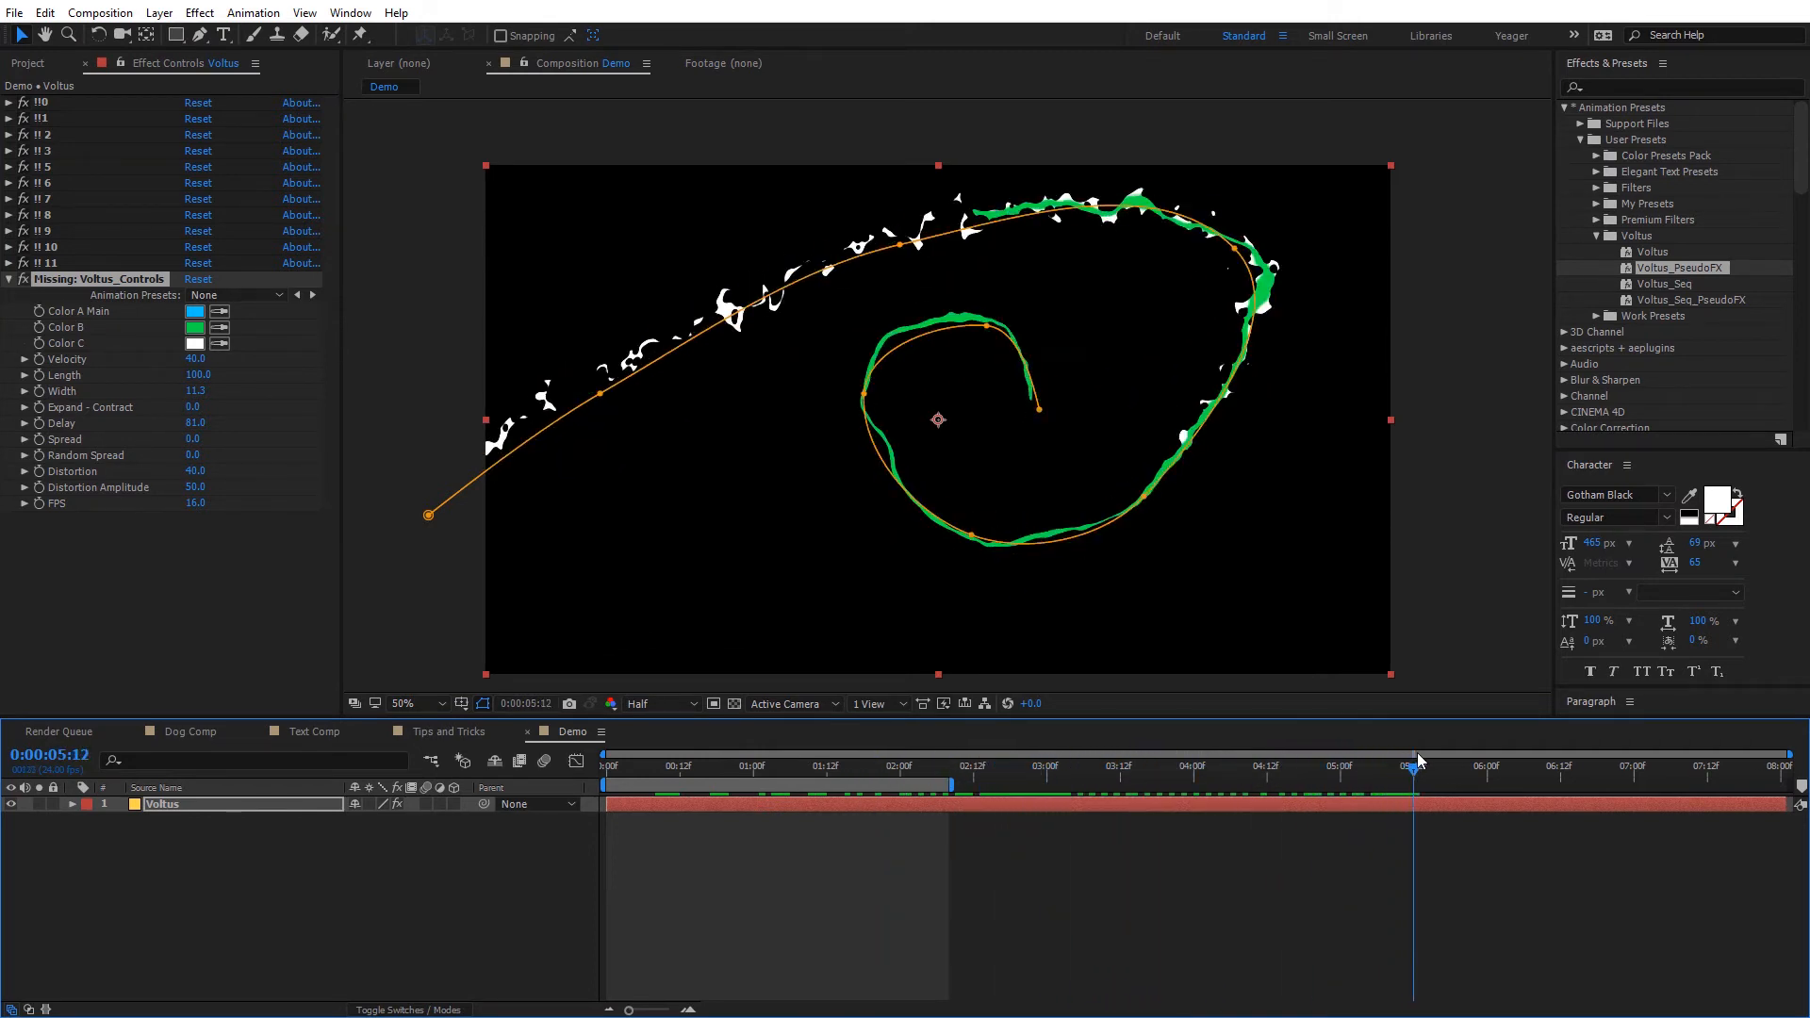
Set the Delay between the colored strokes to 10 and scrub the animation to 0:00:02:08.
{"action": "left_click_drag", "start_coordinate": [200, 431], "coordinate": [233, 440]}
{"action": "left_click", "coordinate": [192, 423]}
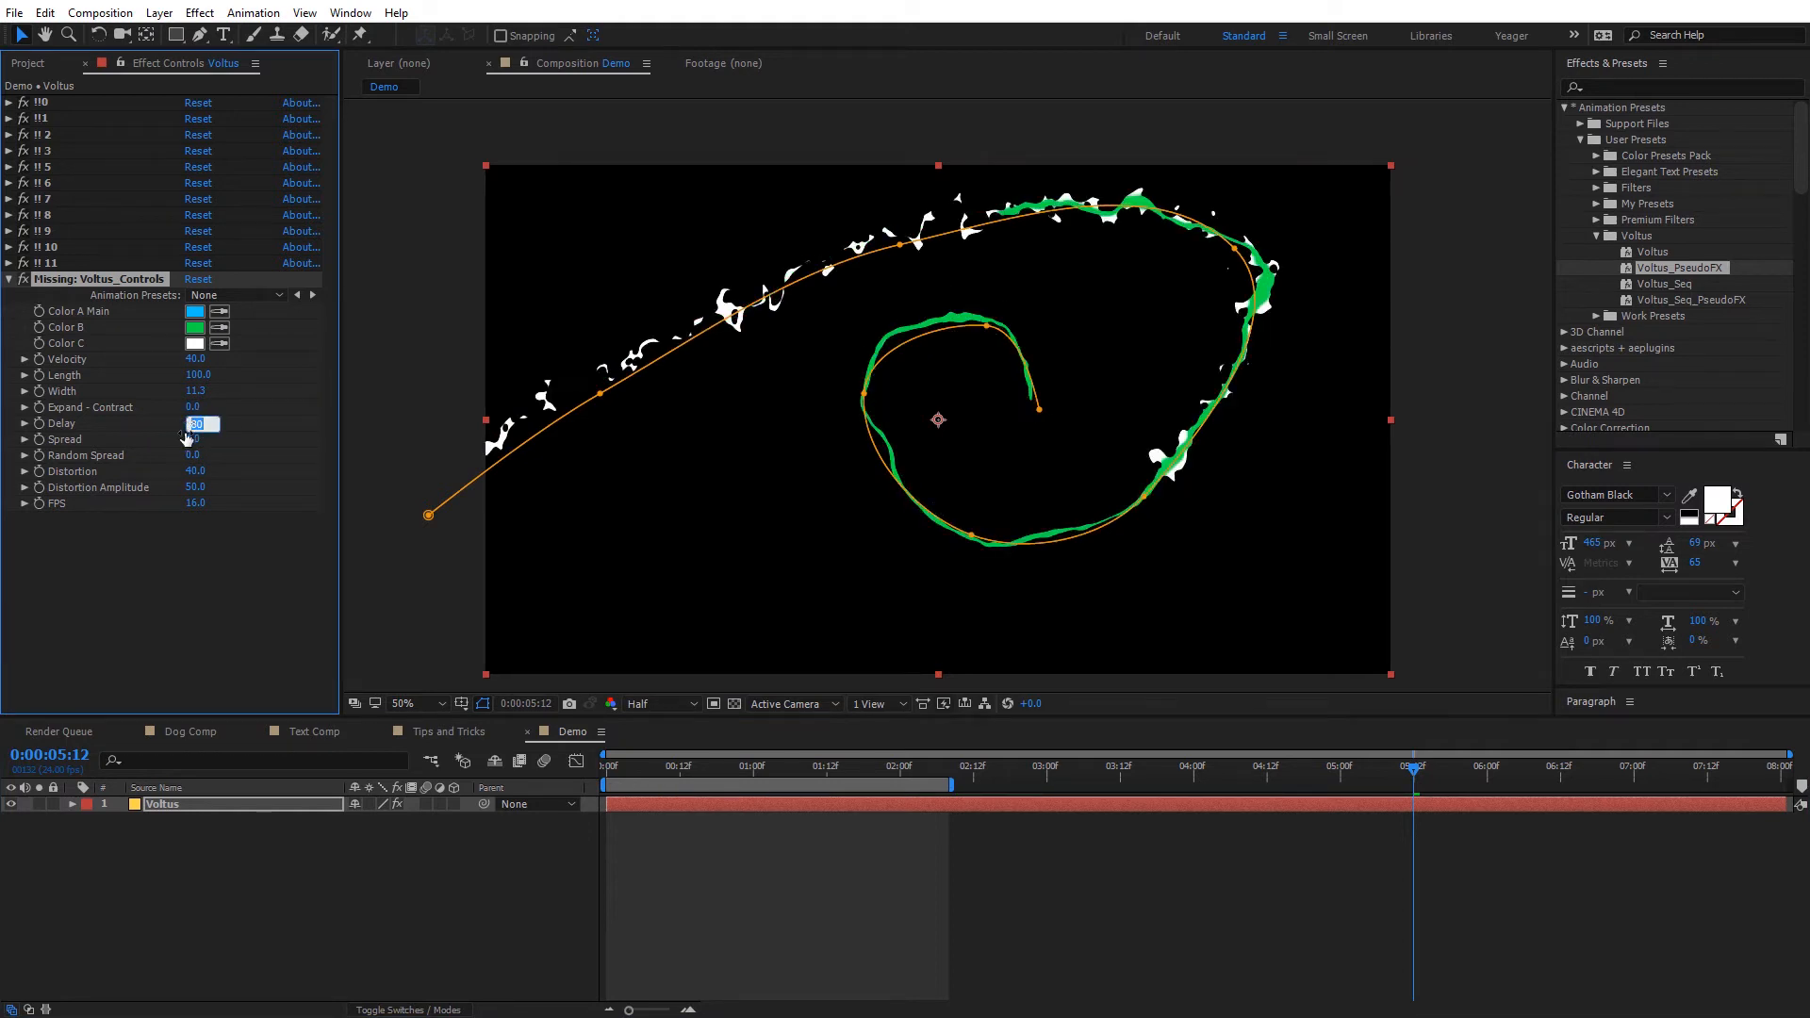
{"action": "key", "text": "Return"}
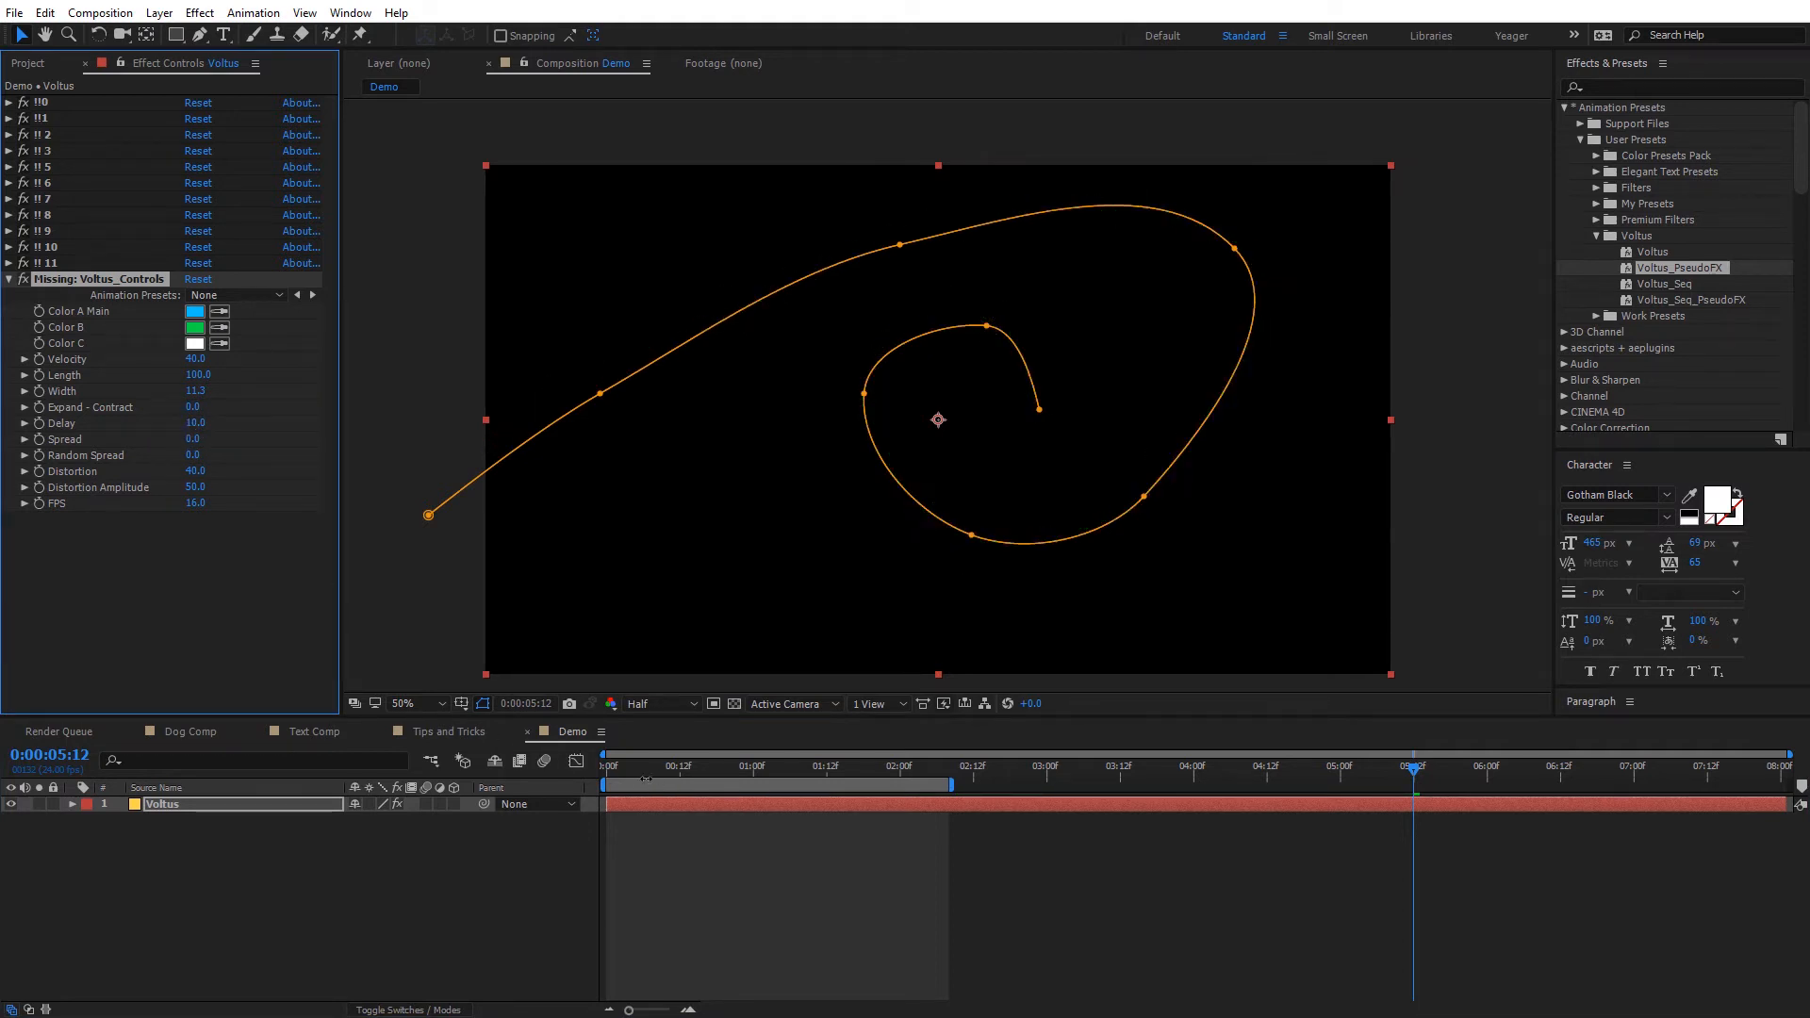
{"action": "mouse_move", "coordinate": [631, 763]}
{"action": "left_mouse_down"}
{"action": "mouse_move", "coordinate": [978, 757]}
{"action": "mouse_move", "coordinate": [753, 760]}
{"action": "mouse_move", "coordinate": [949, 779]}
{"action": "left_mouse_up"}
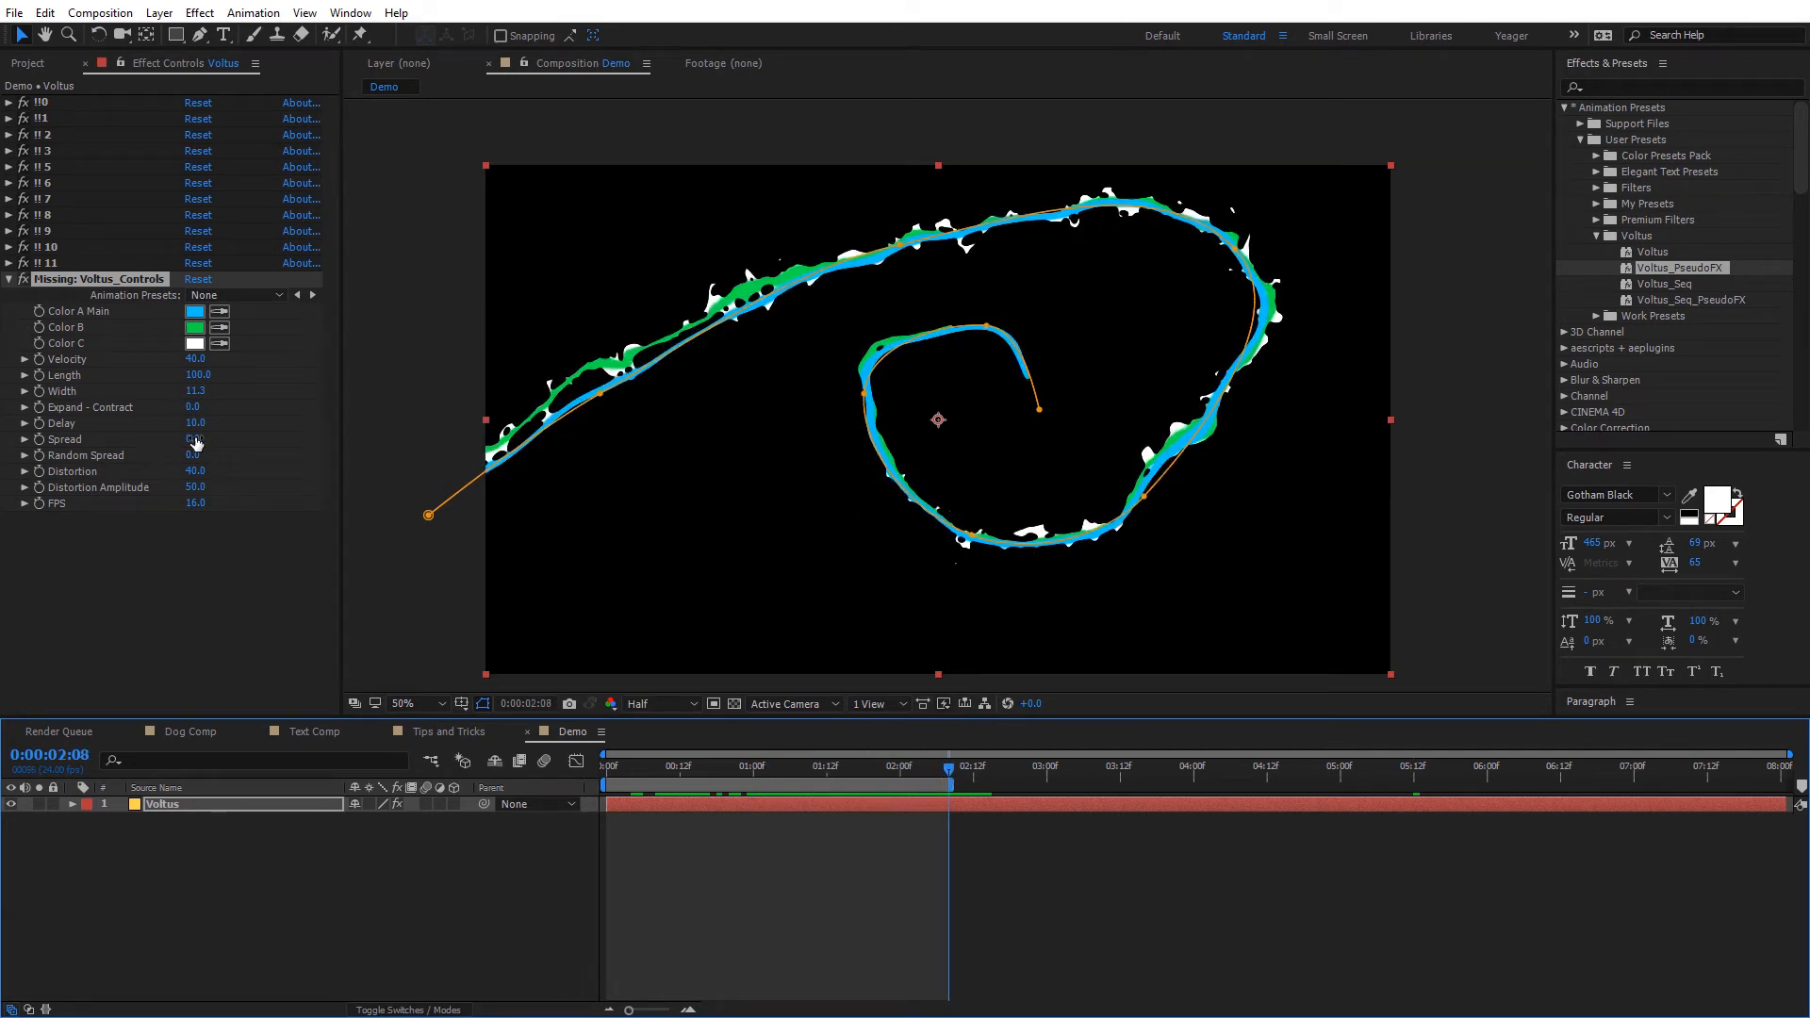
Try Spread at 390 together with a raised Random Spread, and reset both values to 0.
{"action": "left_click_drag", "start_coordinate": [196, 443], "coordinate": [377, 443]}
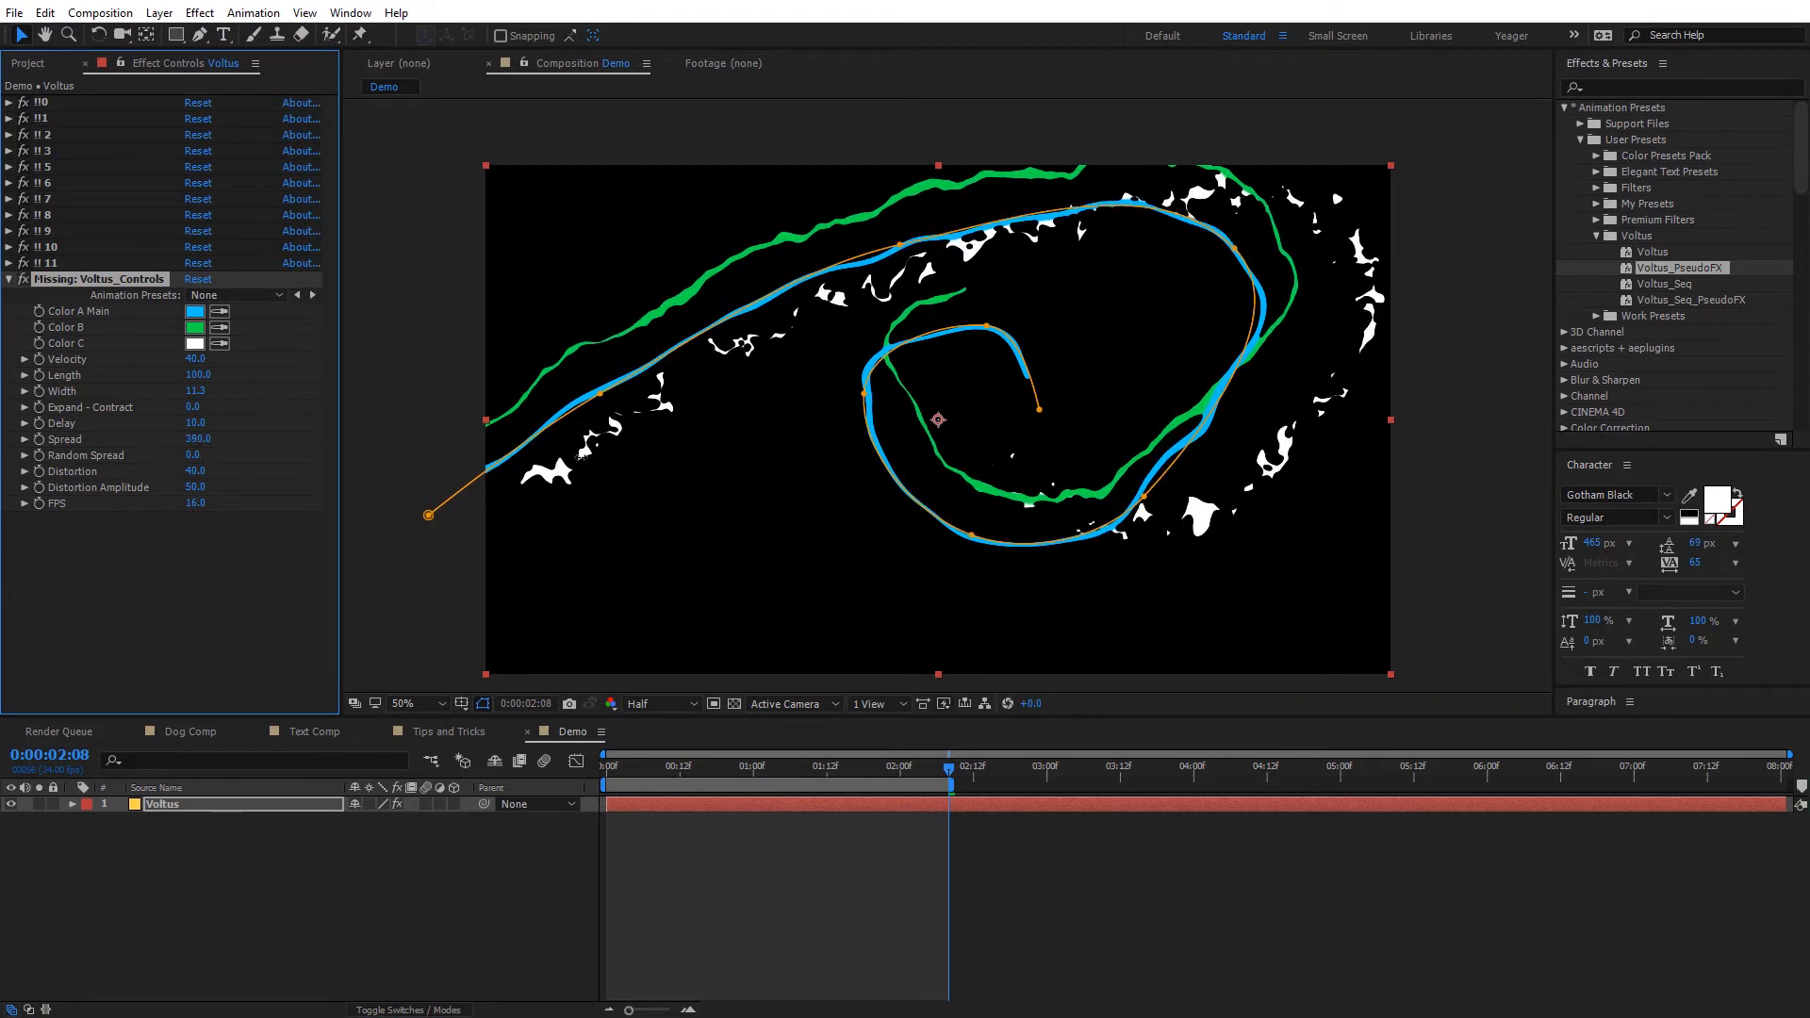
{"action": "mouse_move", "coordinate": [582, 458]}
{"action": "left_mouse_down"}
{"action": "mouse_move", "coordinate": [432, 493]}
{"action": "mouse_move", "coordinate": [219, 471]}
{"action": "mouse_move", "coordinate": [308, 458]}
{"action": "mouse_move", "coordinate": [202, 446]}
{"action": "mouse_move", "coordinate": [226, 459]}
{"action": "left_mouse_up"}
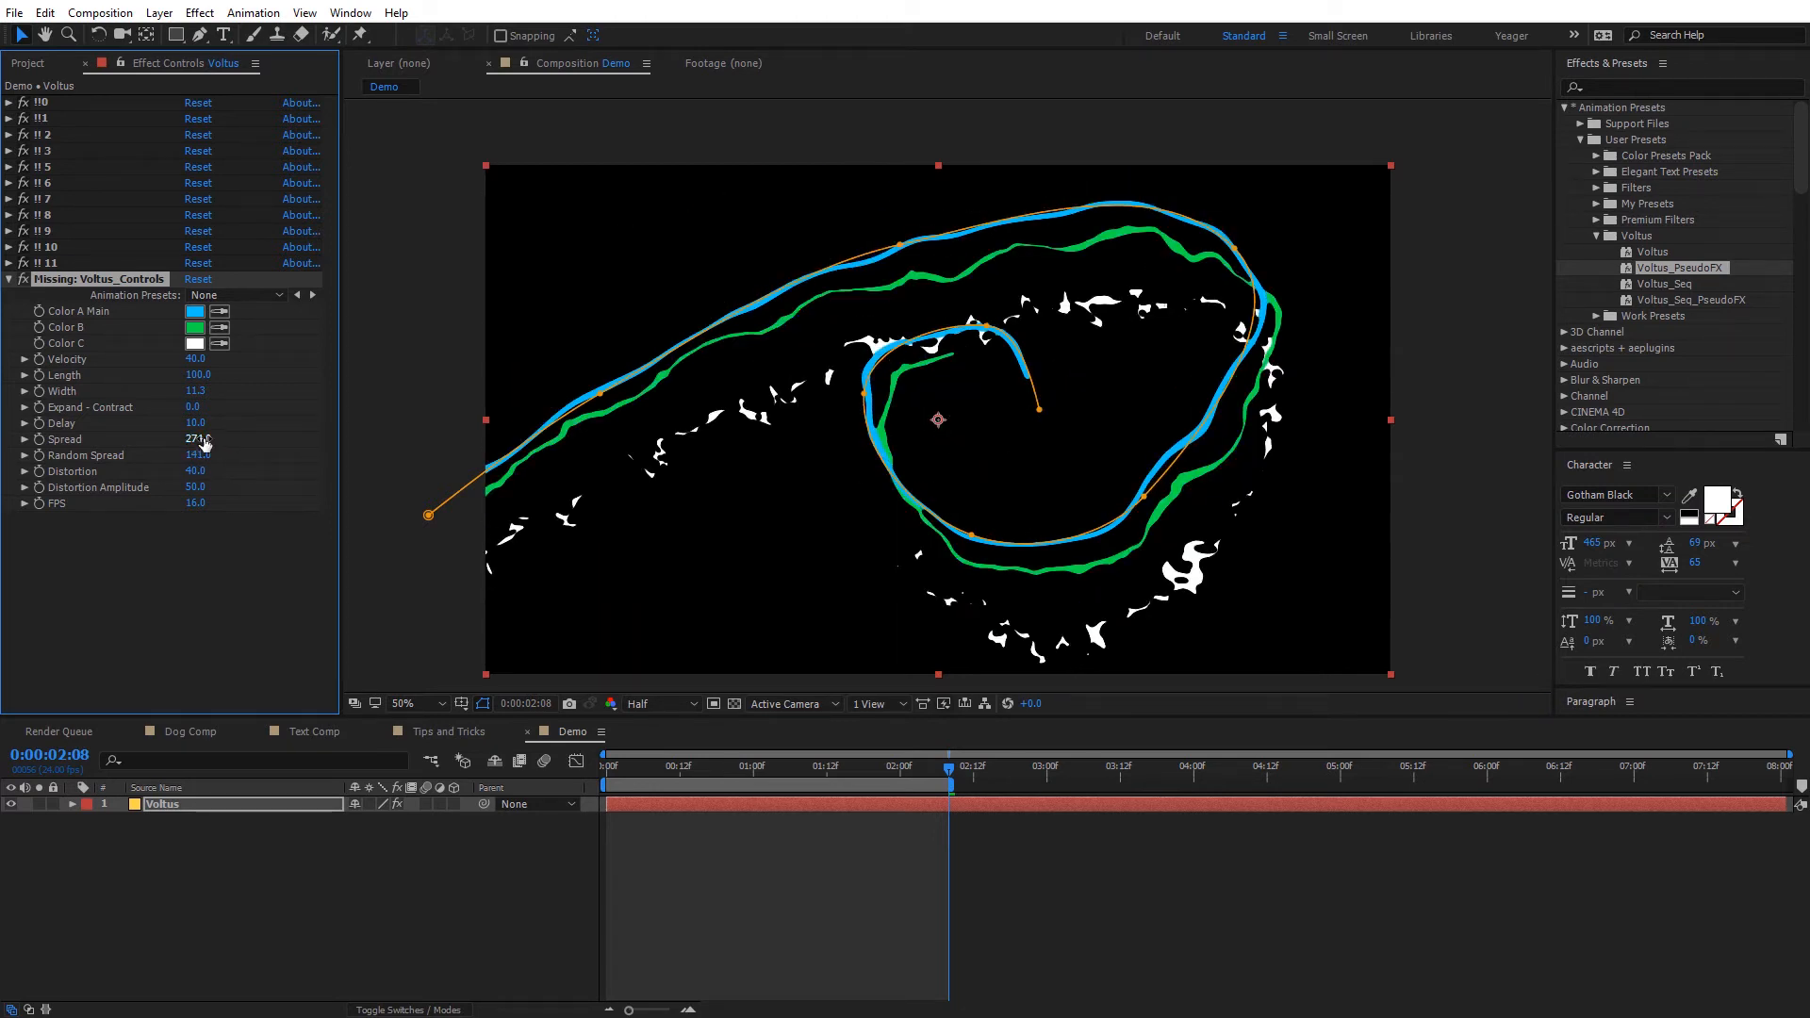
{"action": "left_click", "coordinate": [205, 442]}
{"action": "type", "text": "0"}
{"action": "key", "text": "Return"}
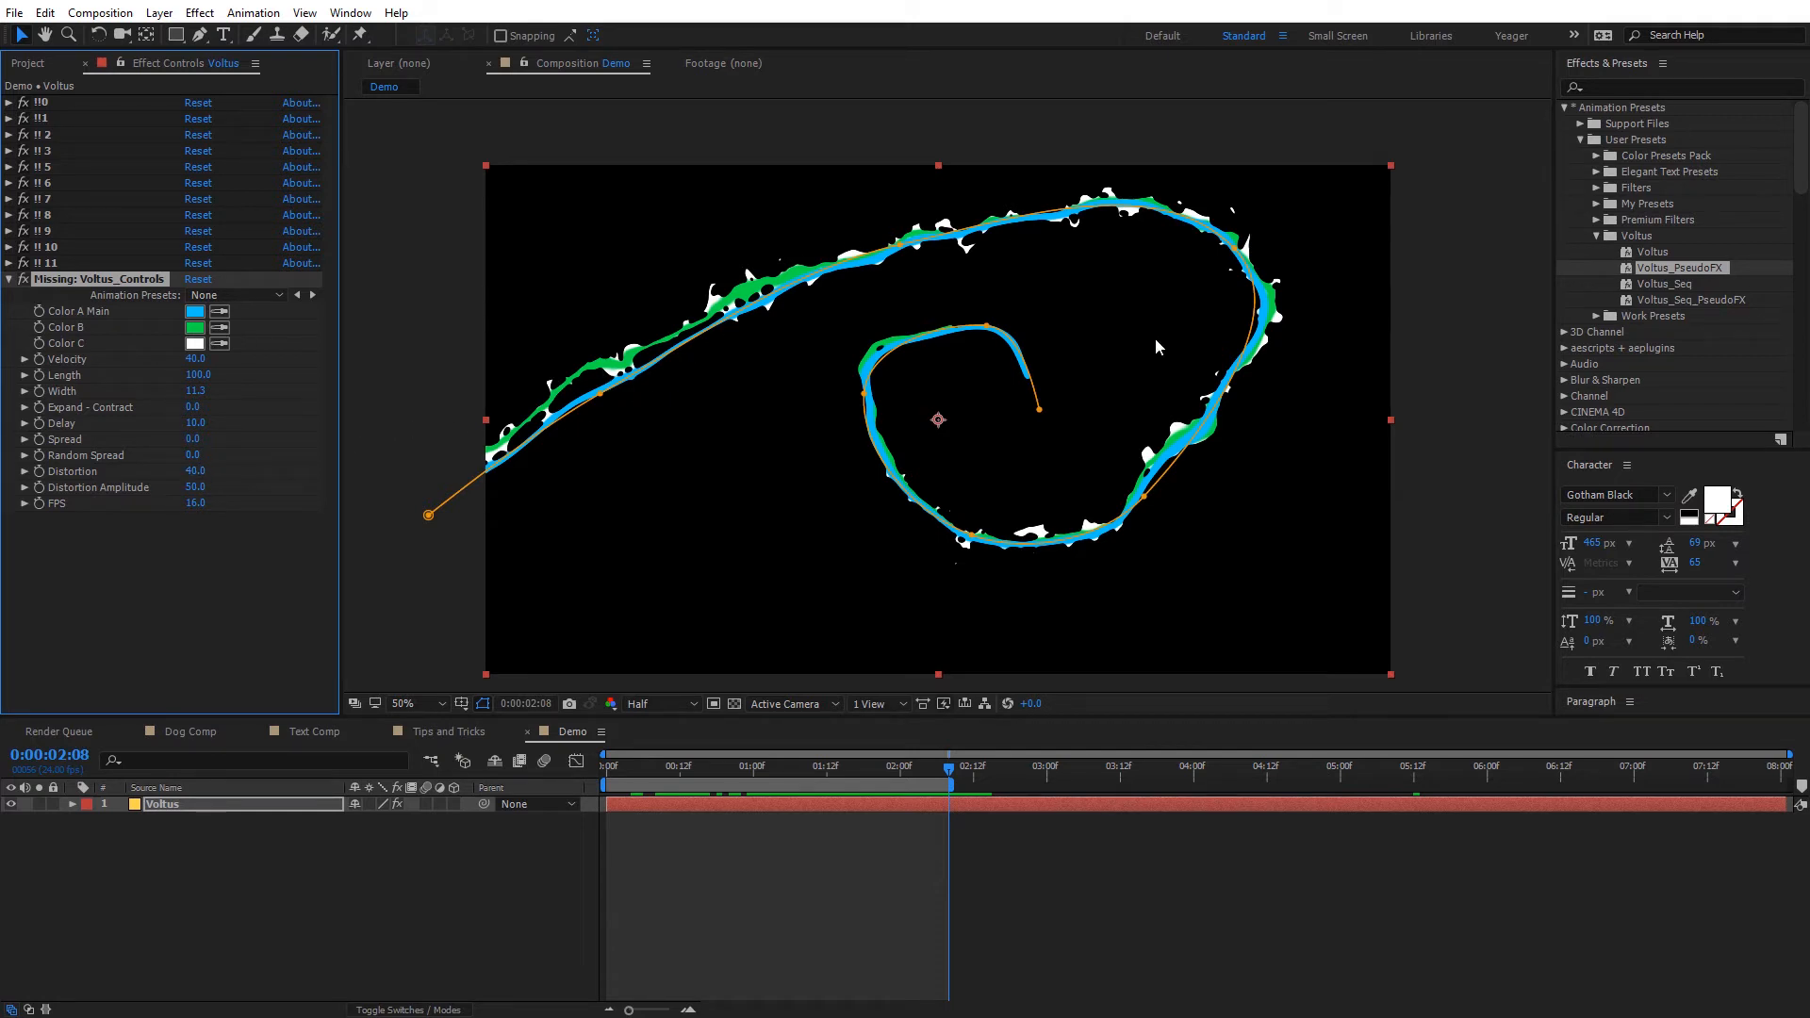
Set the stroke's Distortion to 60, adjust its Distortion Amplitude, and scrub to 0:00:01:20.
{"action": "mouse_move", "coordinate": [195, 471]}
{"action": "left_mouse_down"}
{"action": "mouse_move", "coordinate": [315, 469]}
{"action": "mouse_move", "coordinate": [182, 517]}
{"action": "mouse_move", "coordinate": [268, 507]}
{"action": "mouse_move", "coordinate": [253, 513]}
{"action": "left_mouse_up"}
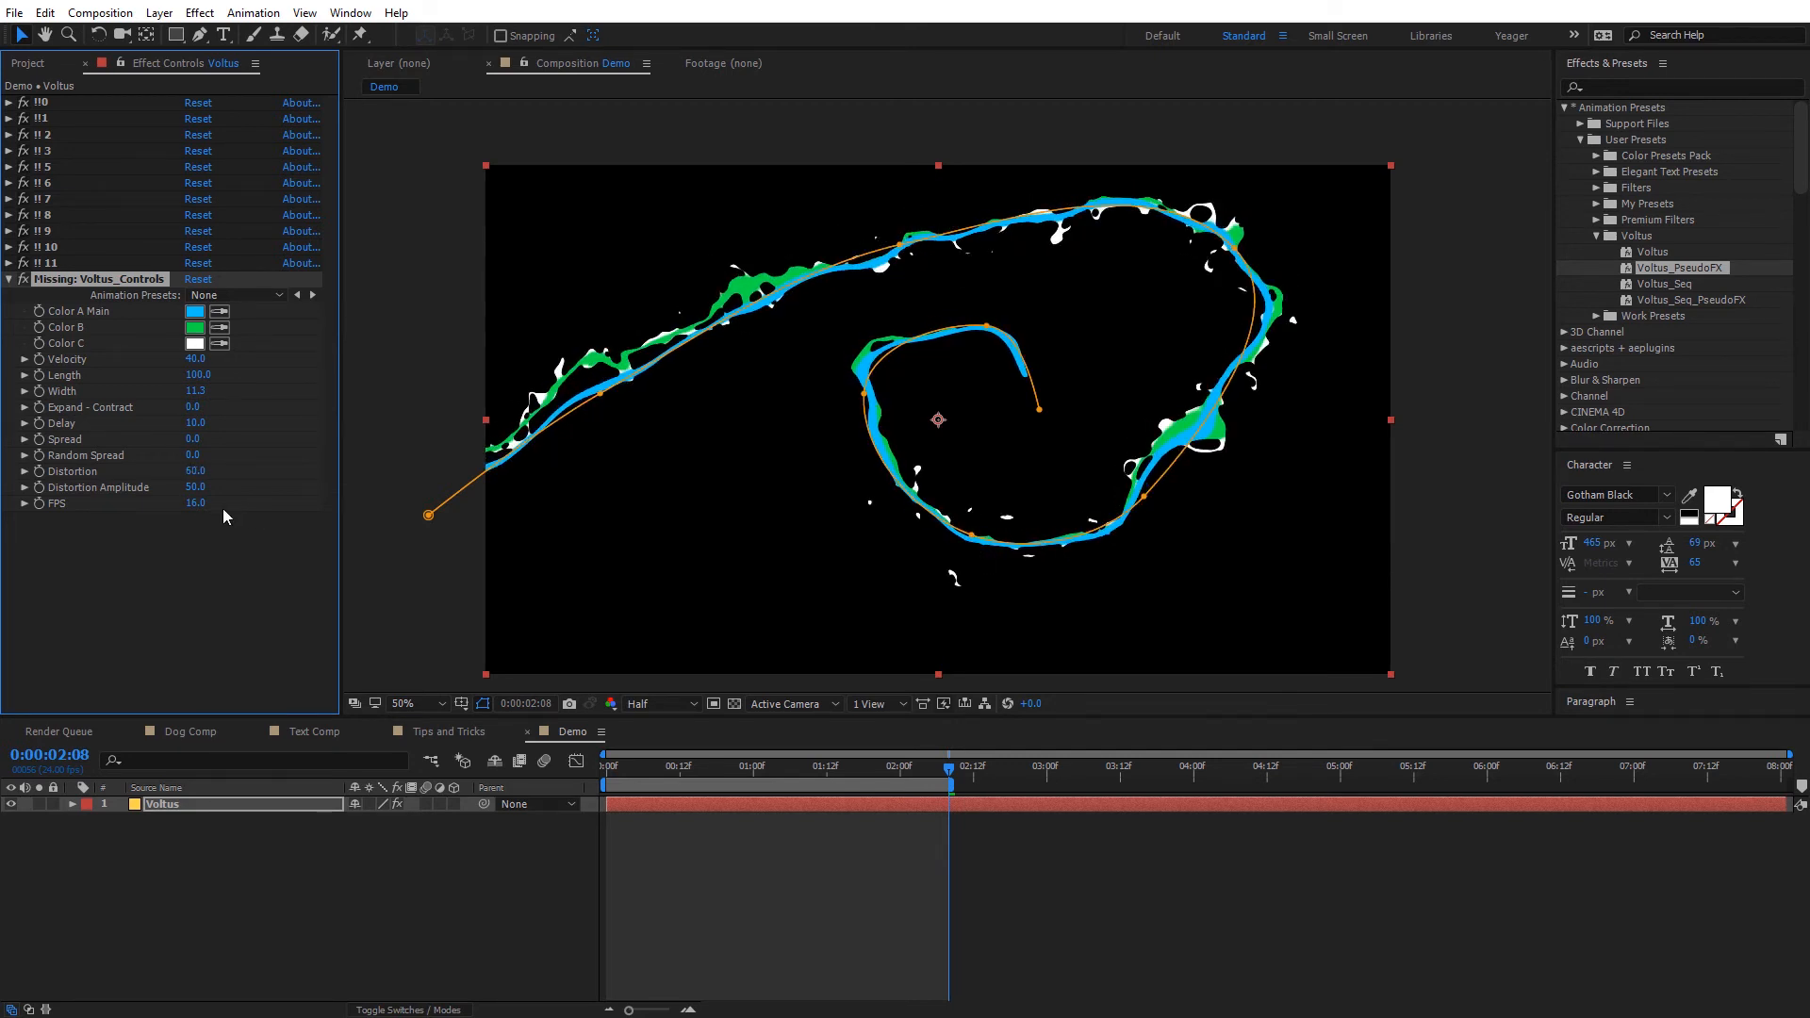
{"action": "left_click_drag", "start_coordinate": [209, 489], "coordinate": [201, 487]}
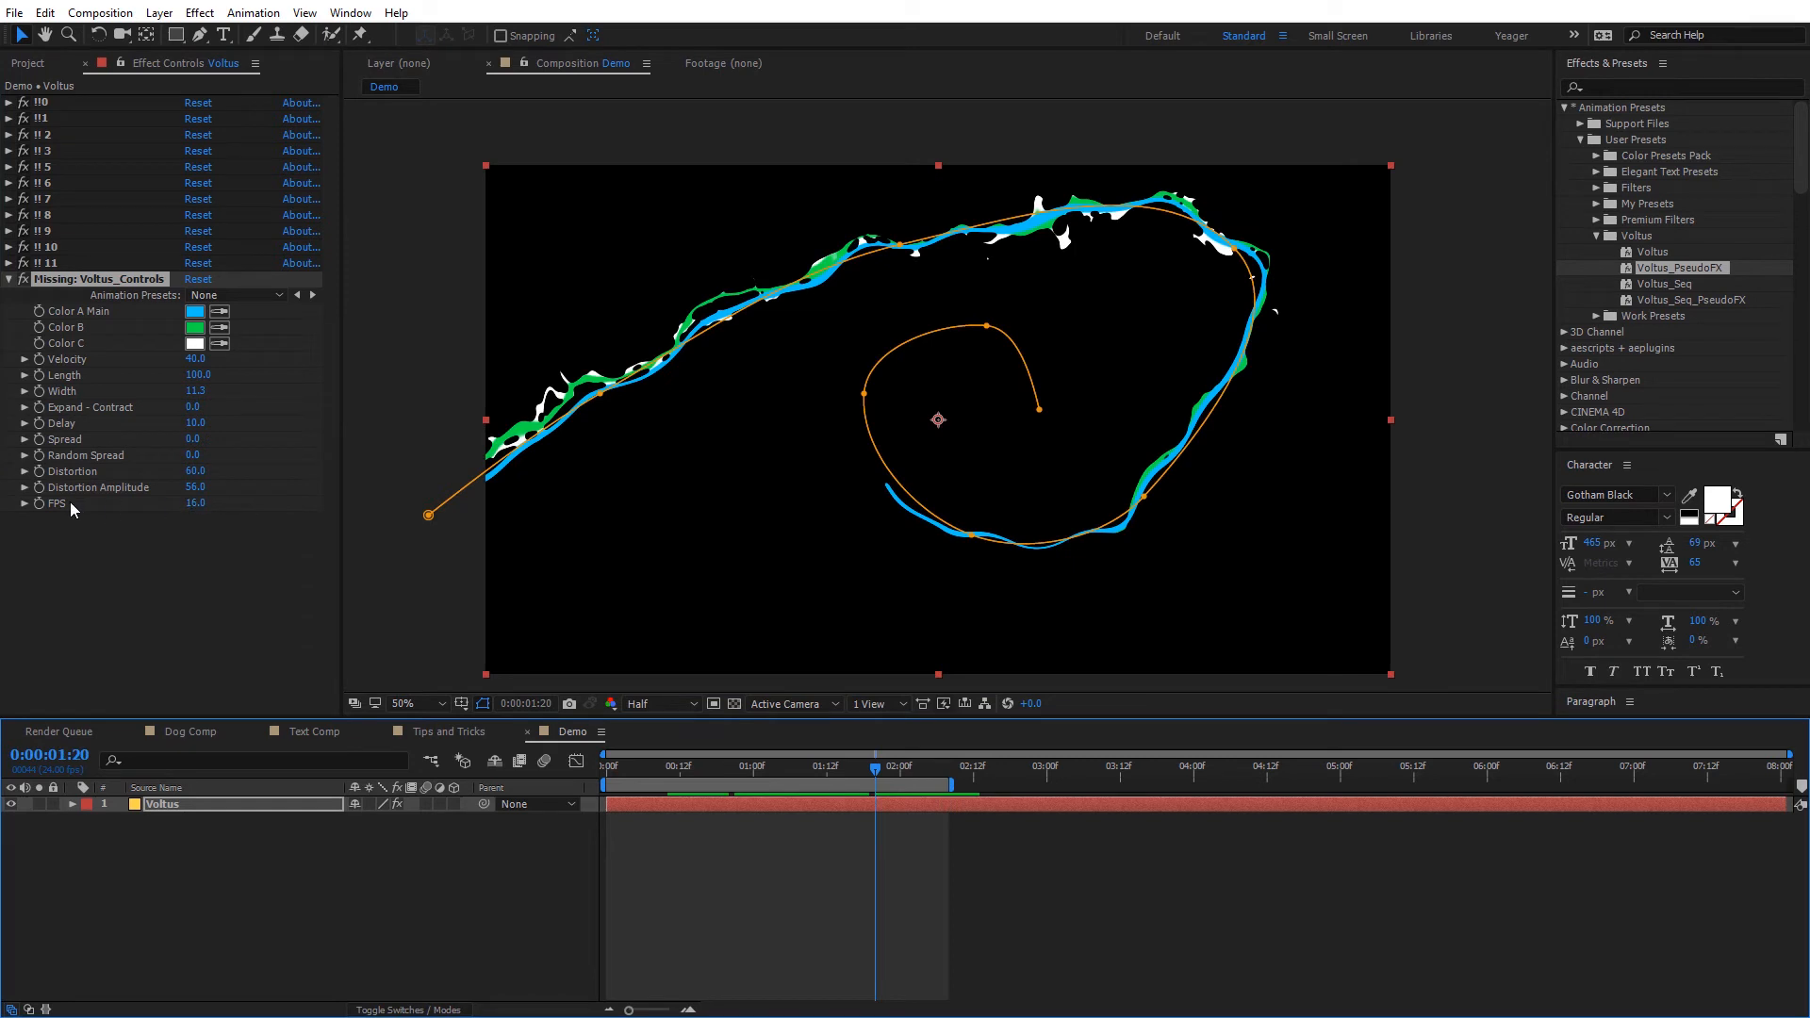
Try the stroke's FPS at 15, set it to 12, and preview the animation.
{"action": "mouse_move", "coordinate": [787, 775]}
{"action": "left_mouse_down"}
{"action": "mouse_move", "coordinate": [746, 775]}
{"action": "mouse_move", "coordinate": [881, 781]}
{"action": "left_mouse_up"}
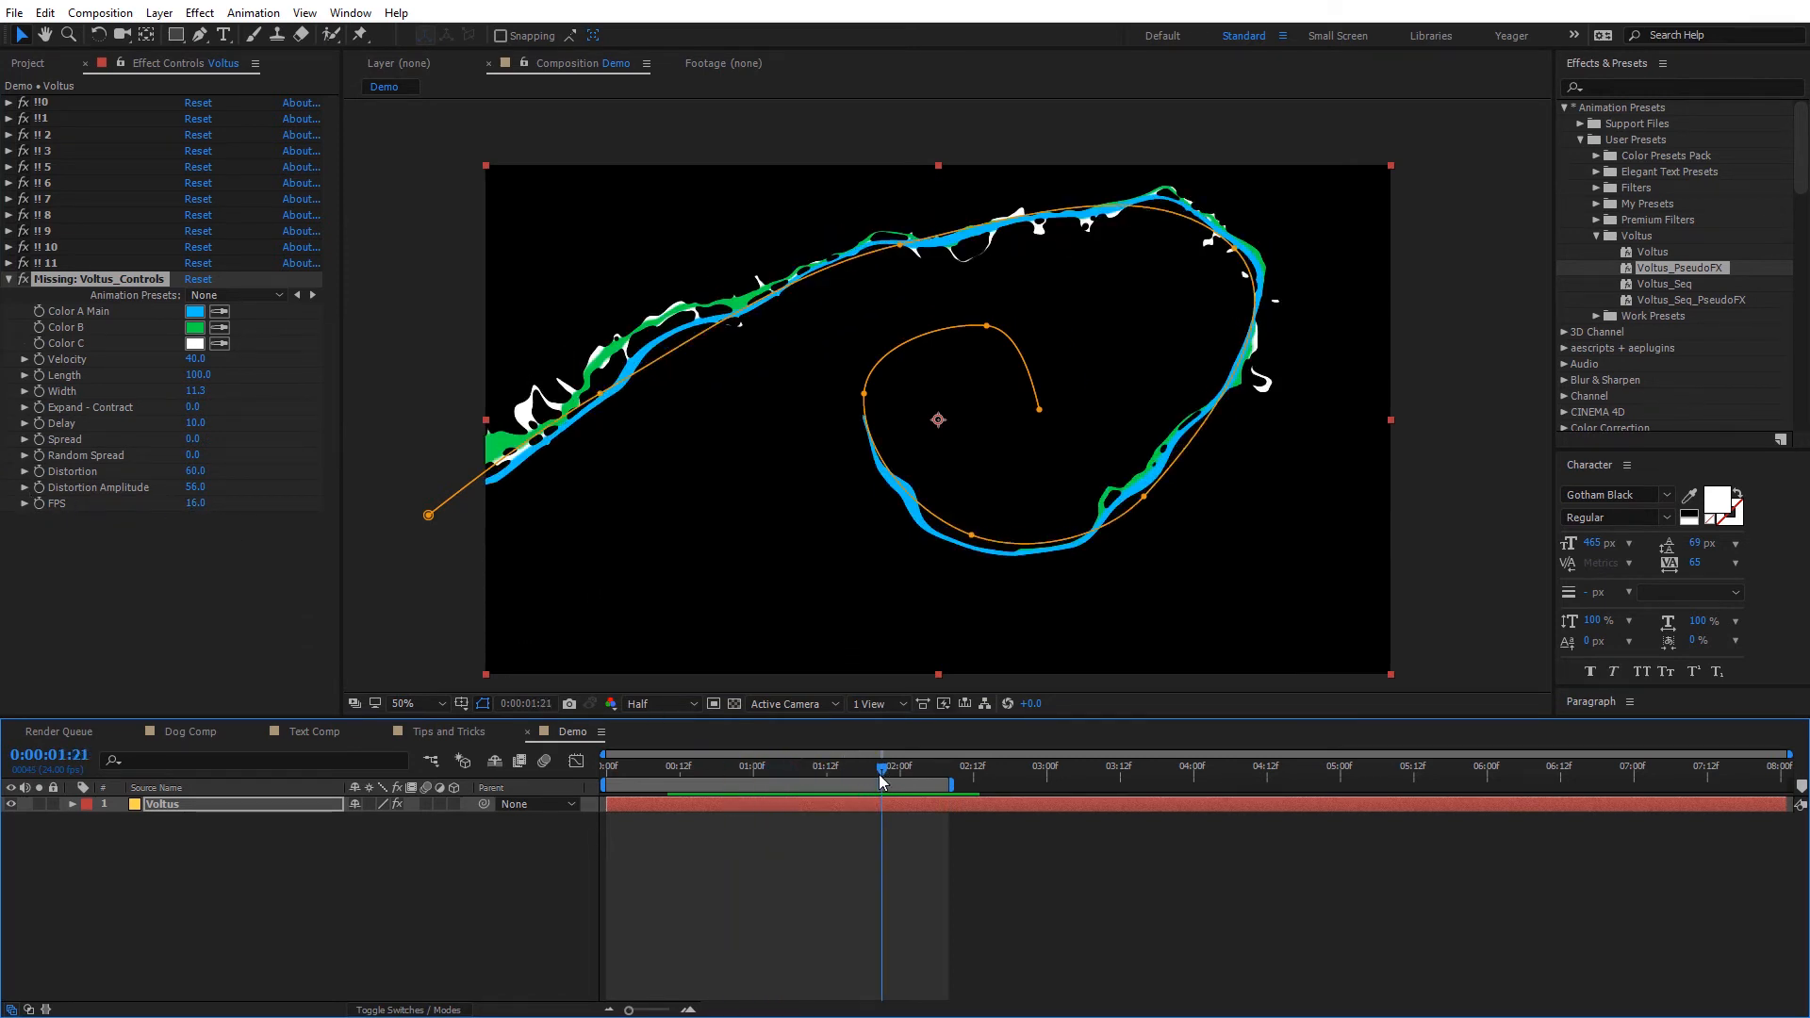
{"action": "left_click", "coordinate": [195, 504]}
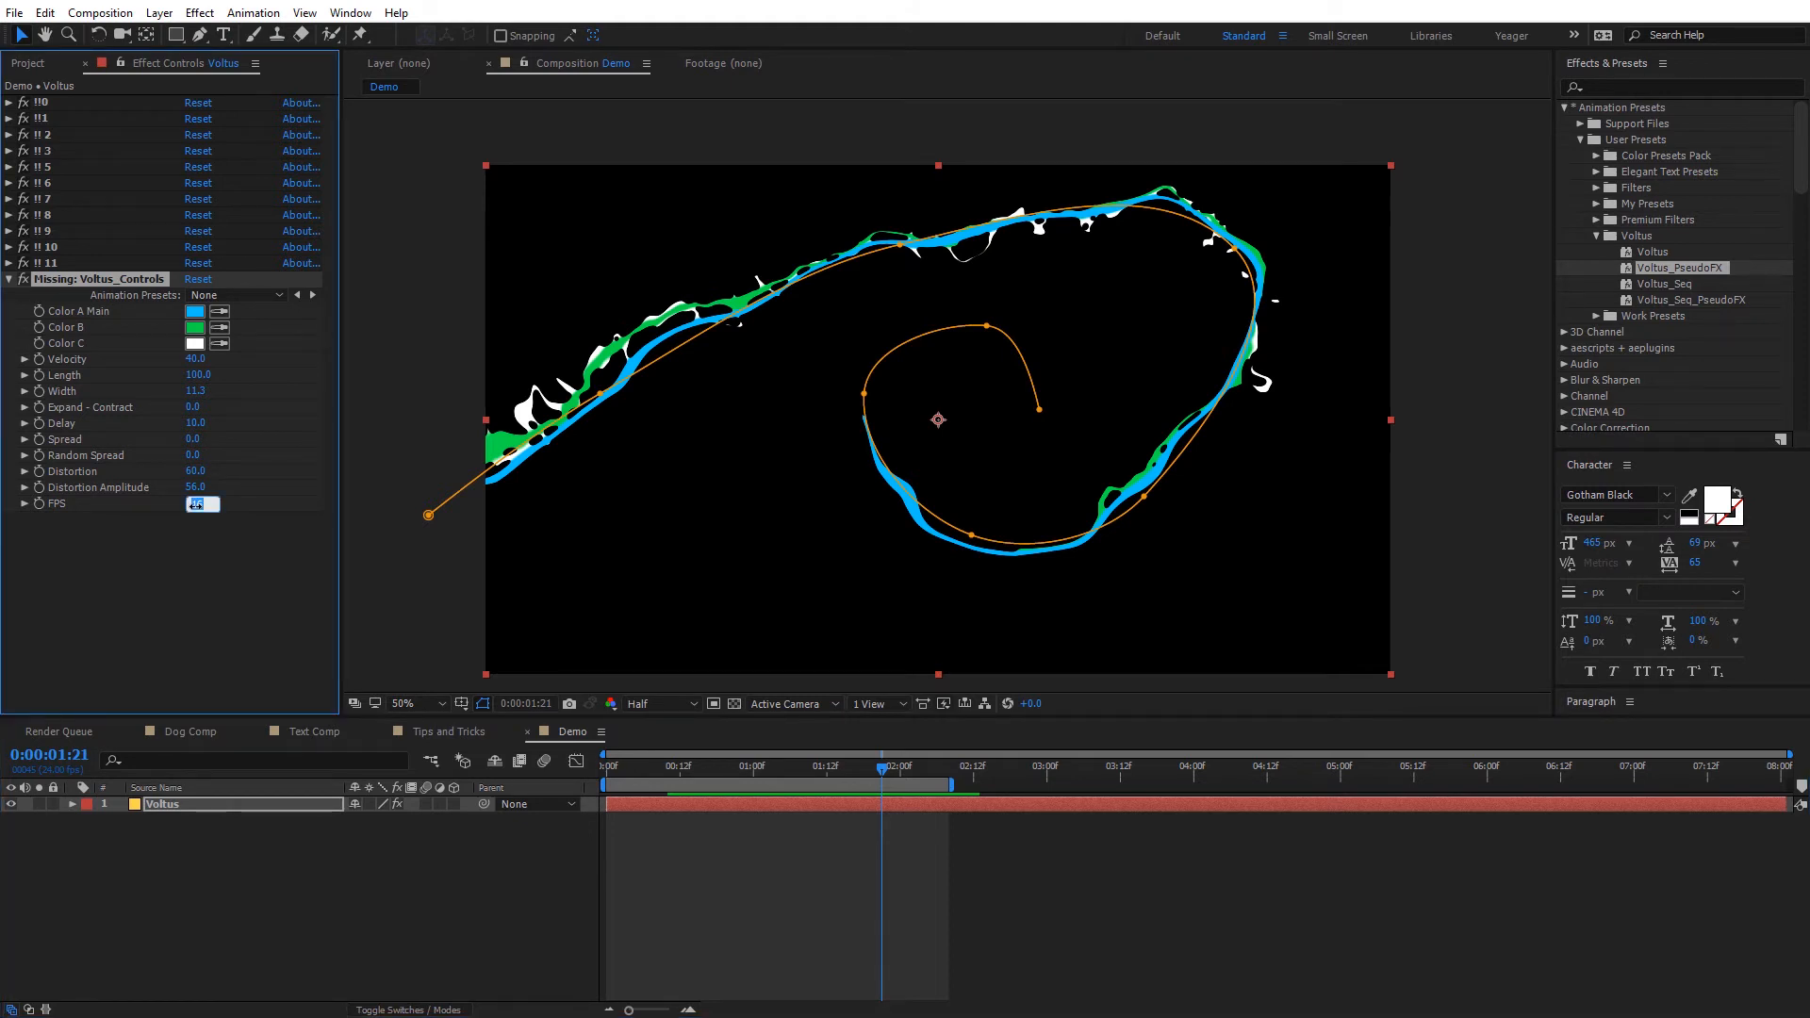
{"action": "key", "text": "Return"}
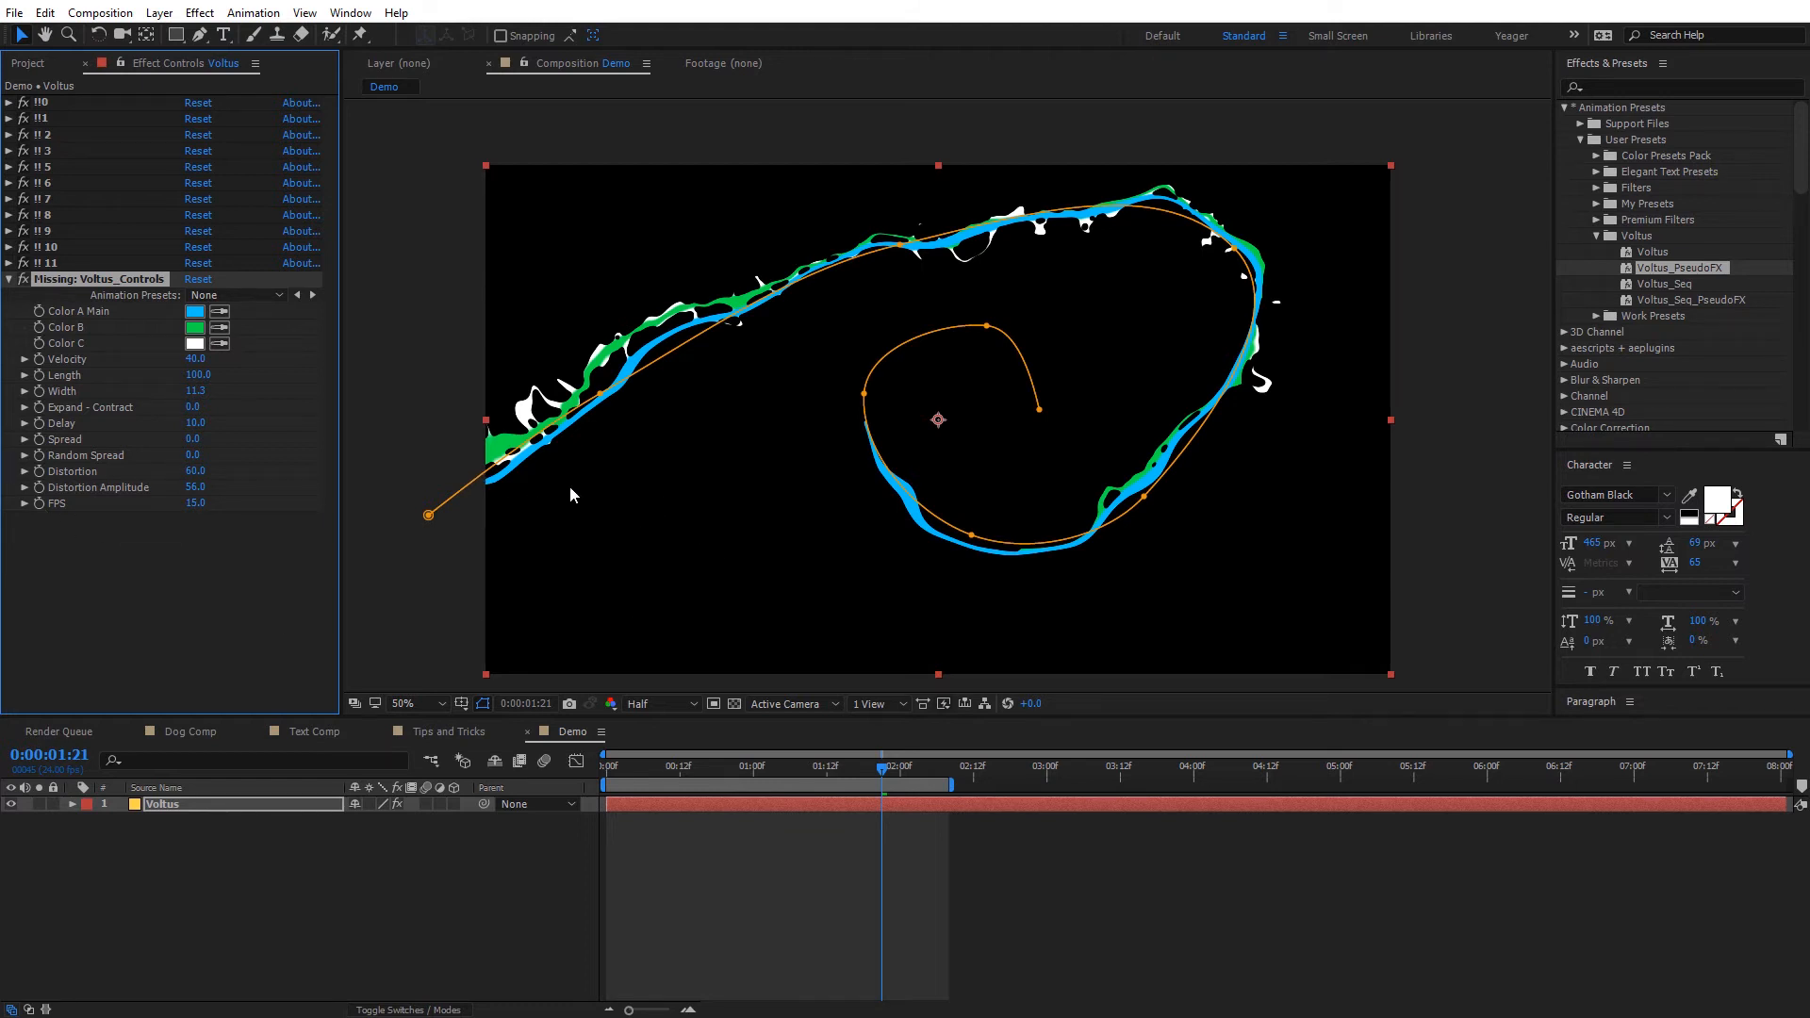
{"action": "left_click", "coordinate": [198, 504]}
{"action": "left_click", "coordinate": [633, 775]}
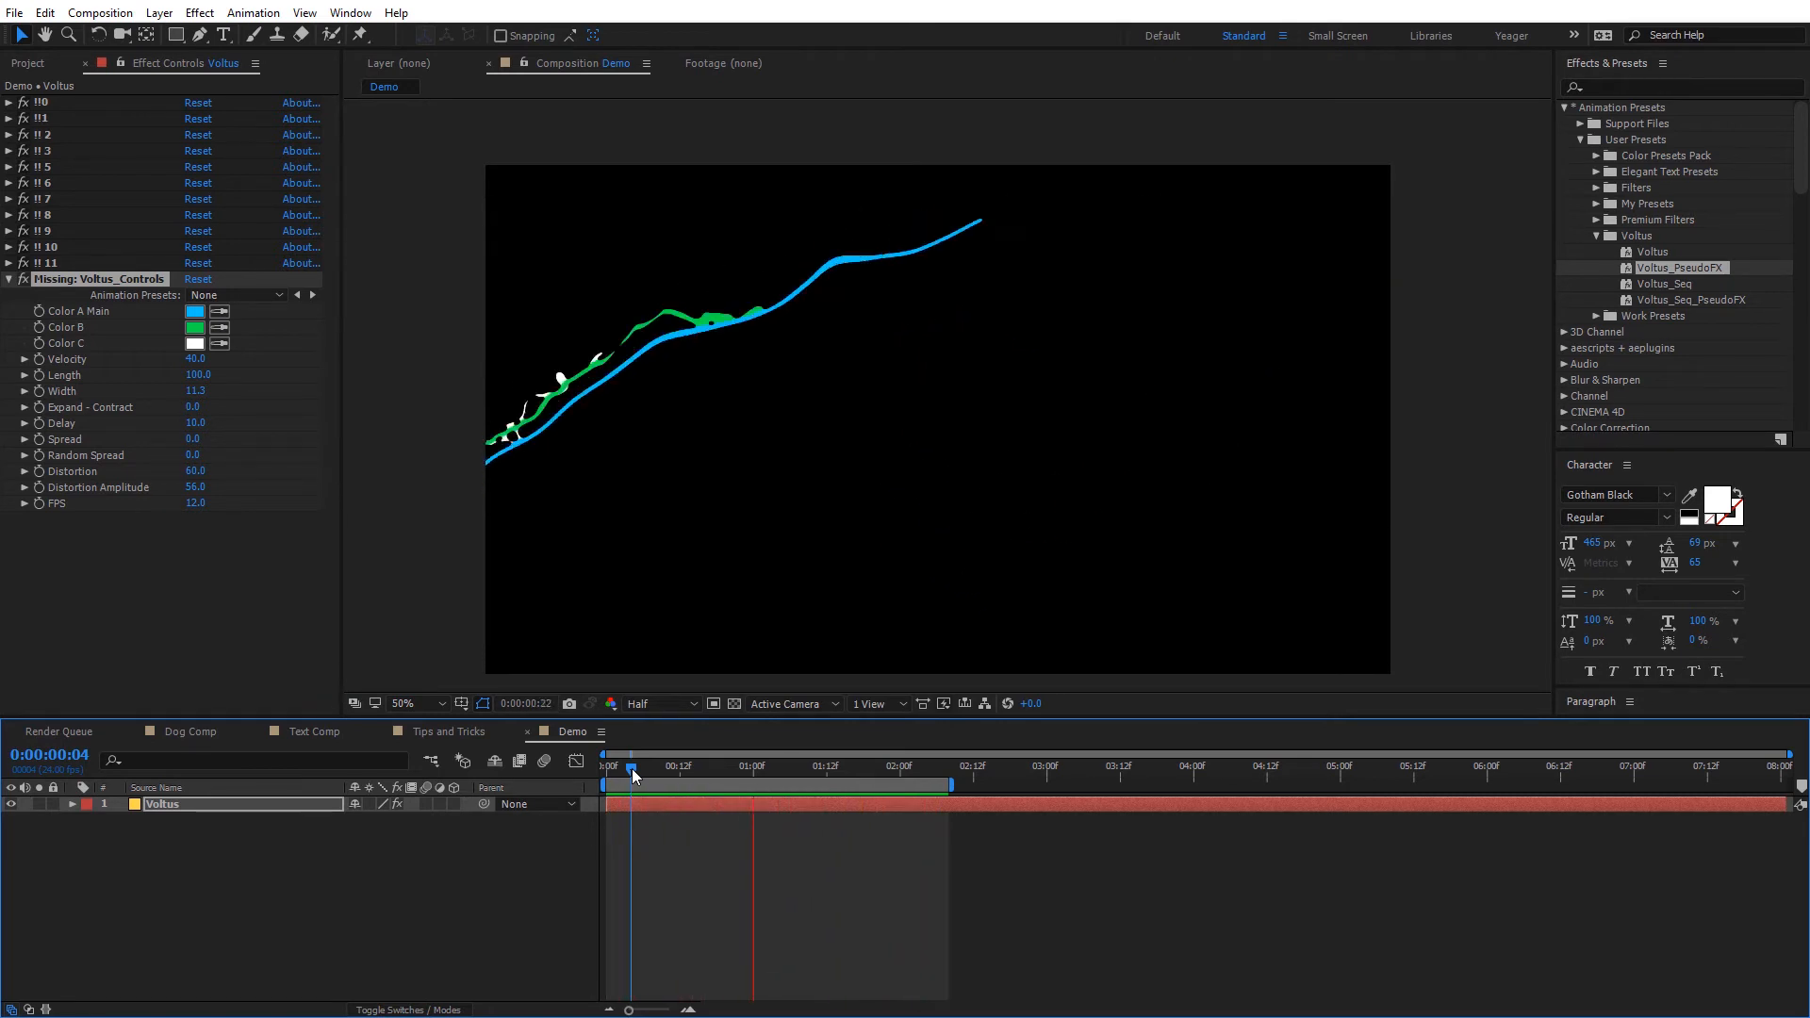
{"action": "key", "text": "space"}
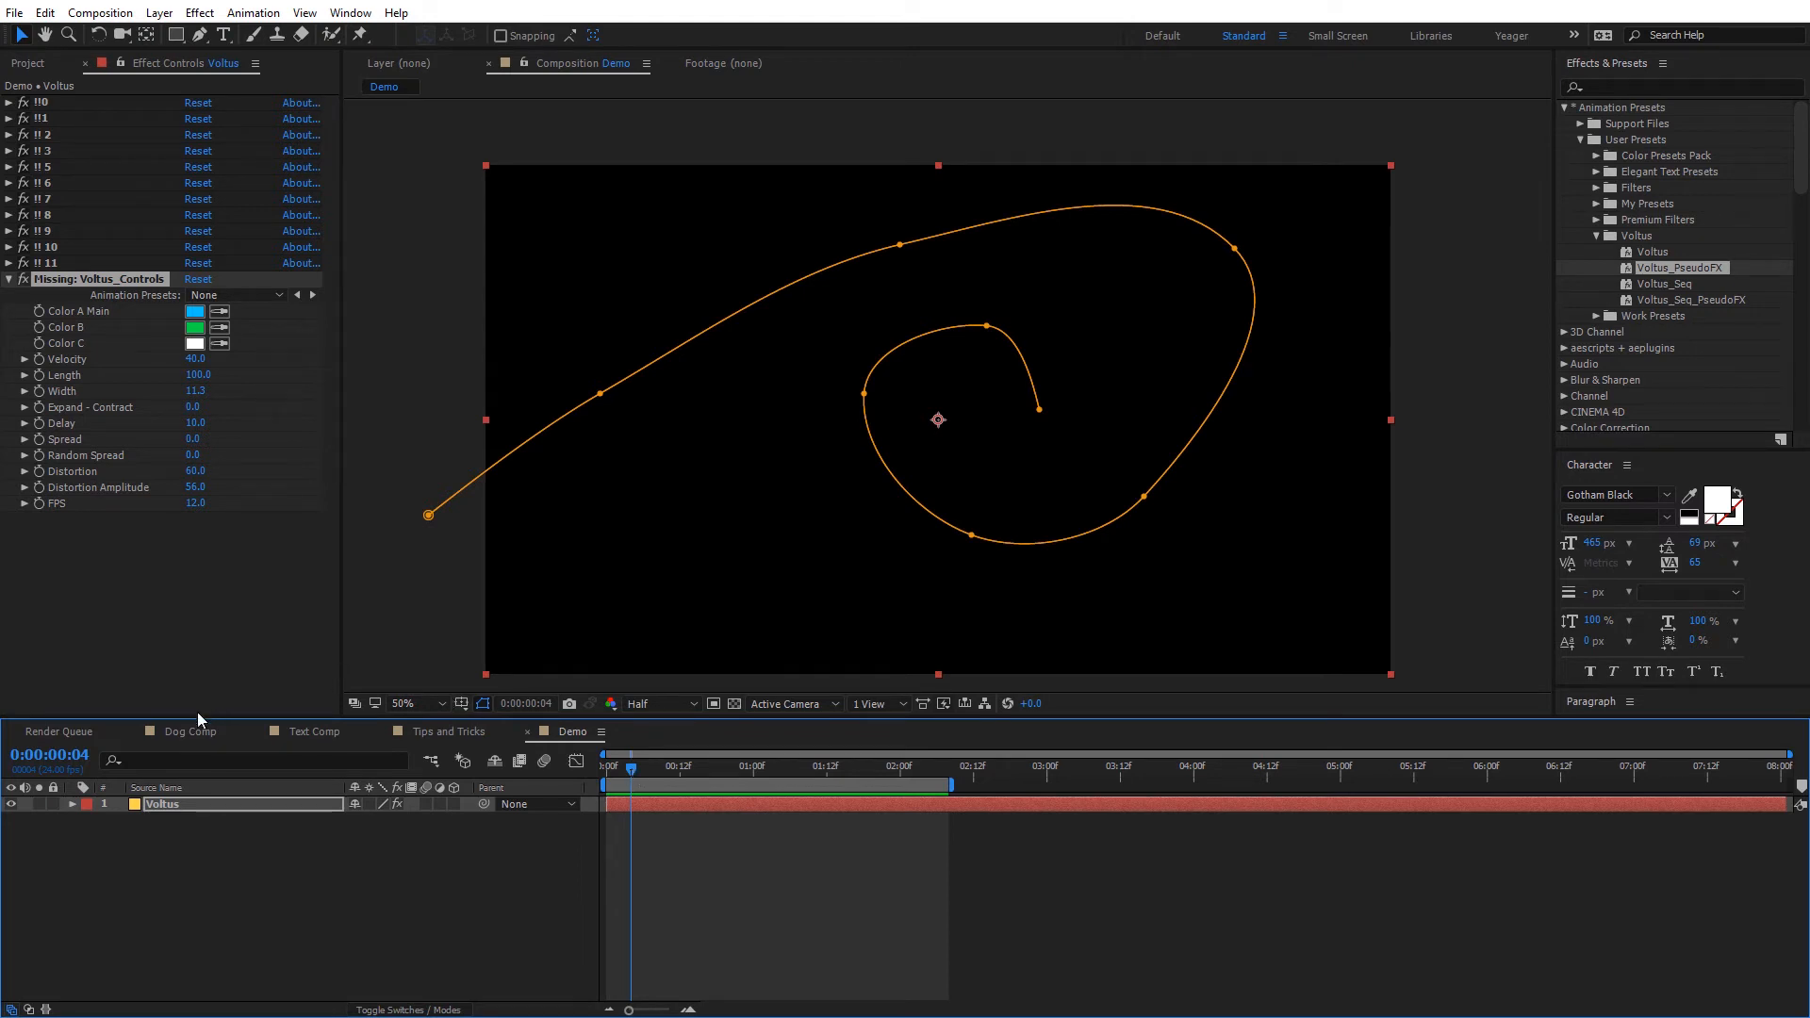
Open the Dog Comp composition and inspect the mask paths and settings of its three Voltus layers.
{"action": "left_click", "coordinate": [181, 730]}
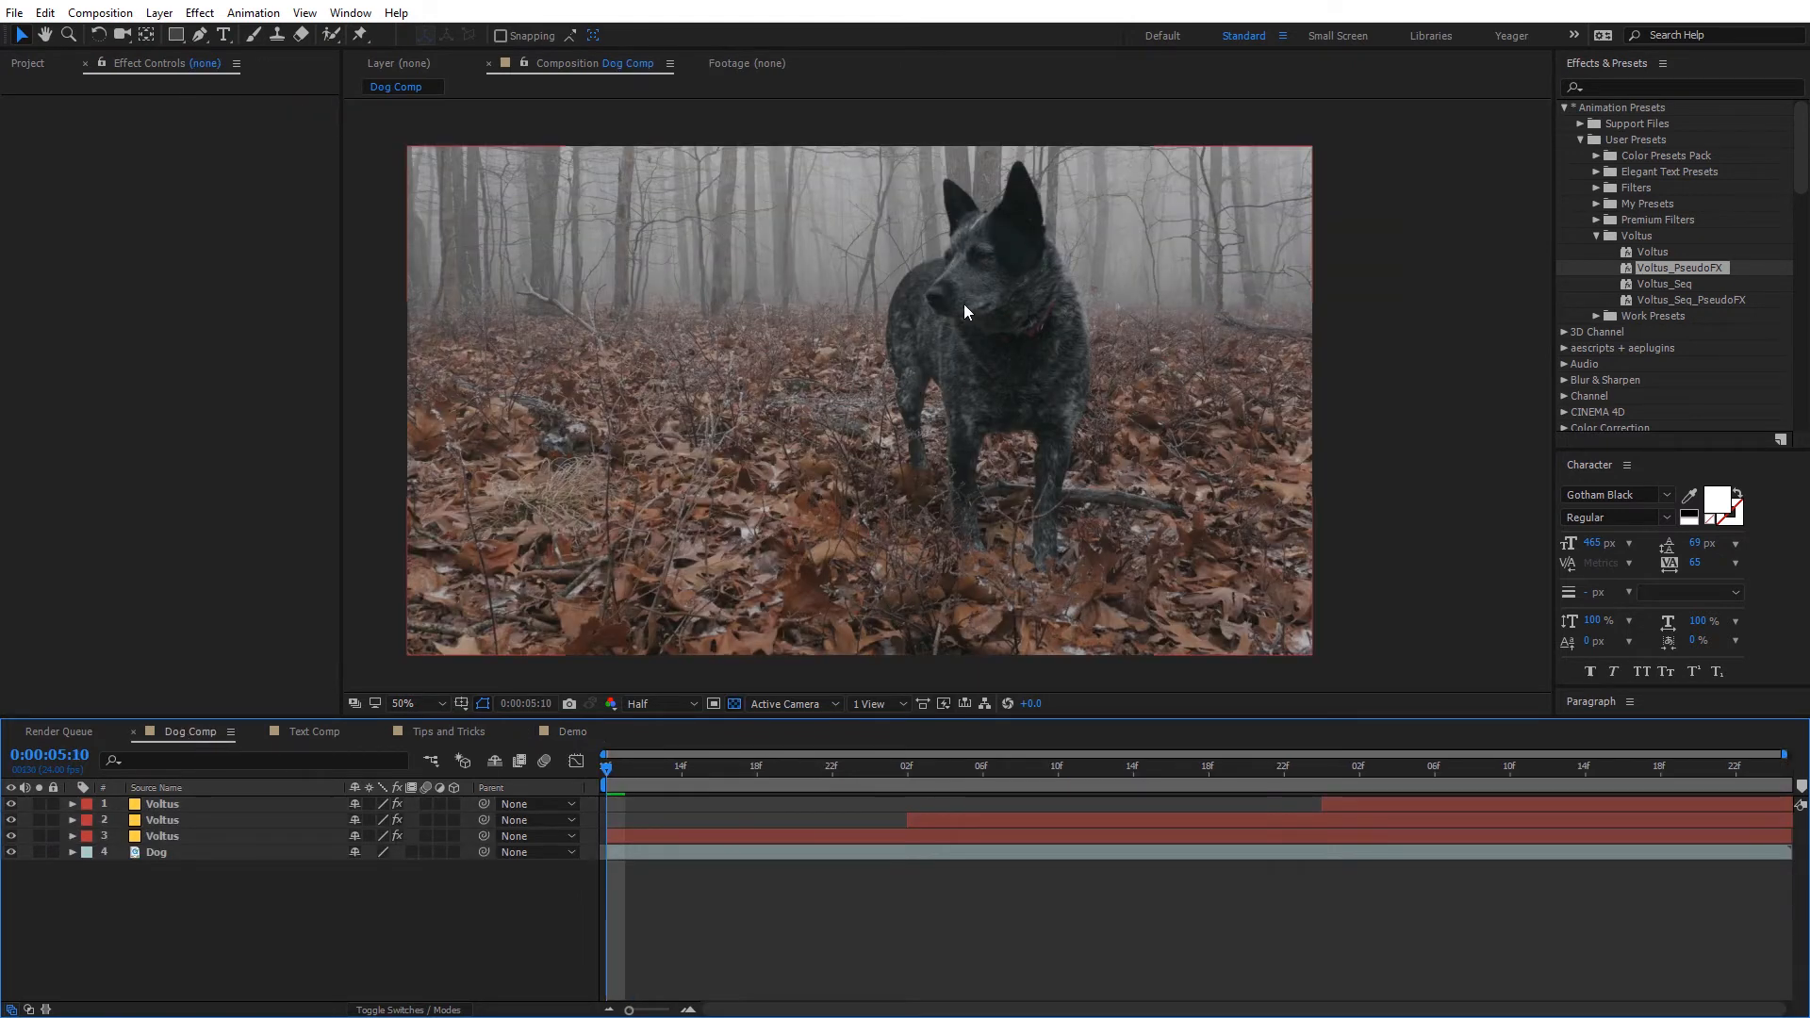
{"action": "left_click", "coordinate": [624, 835]}
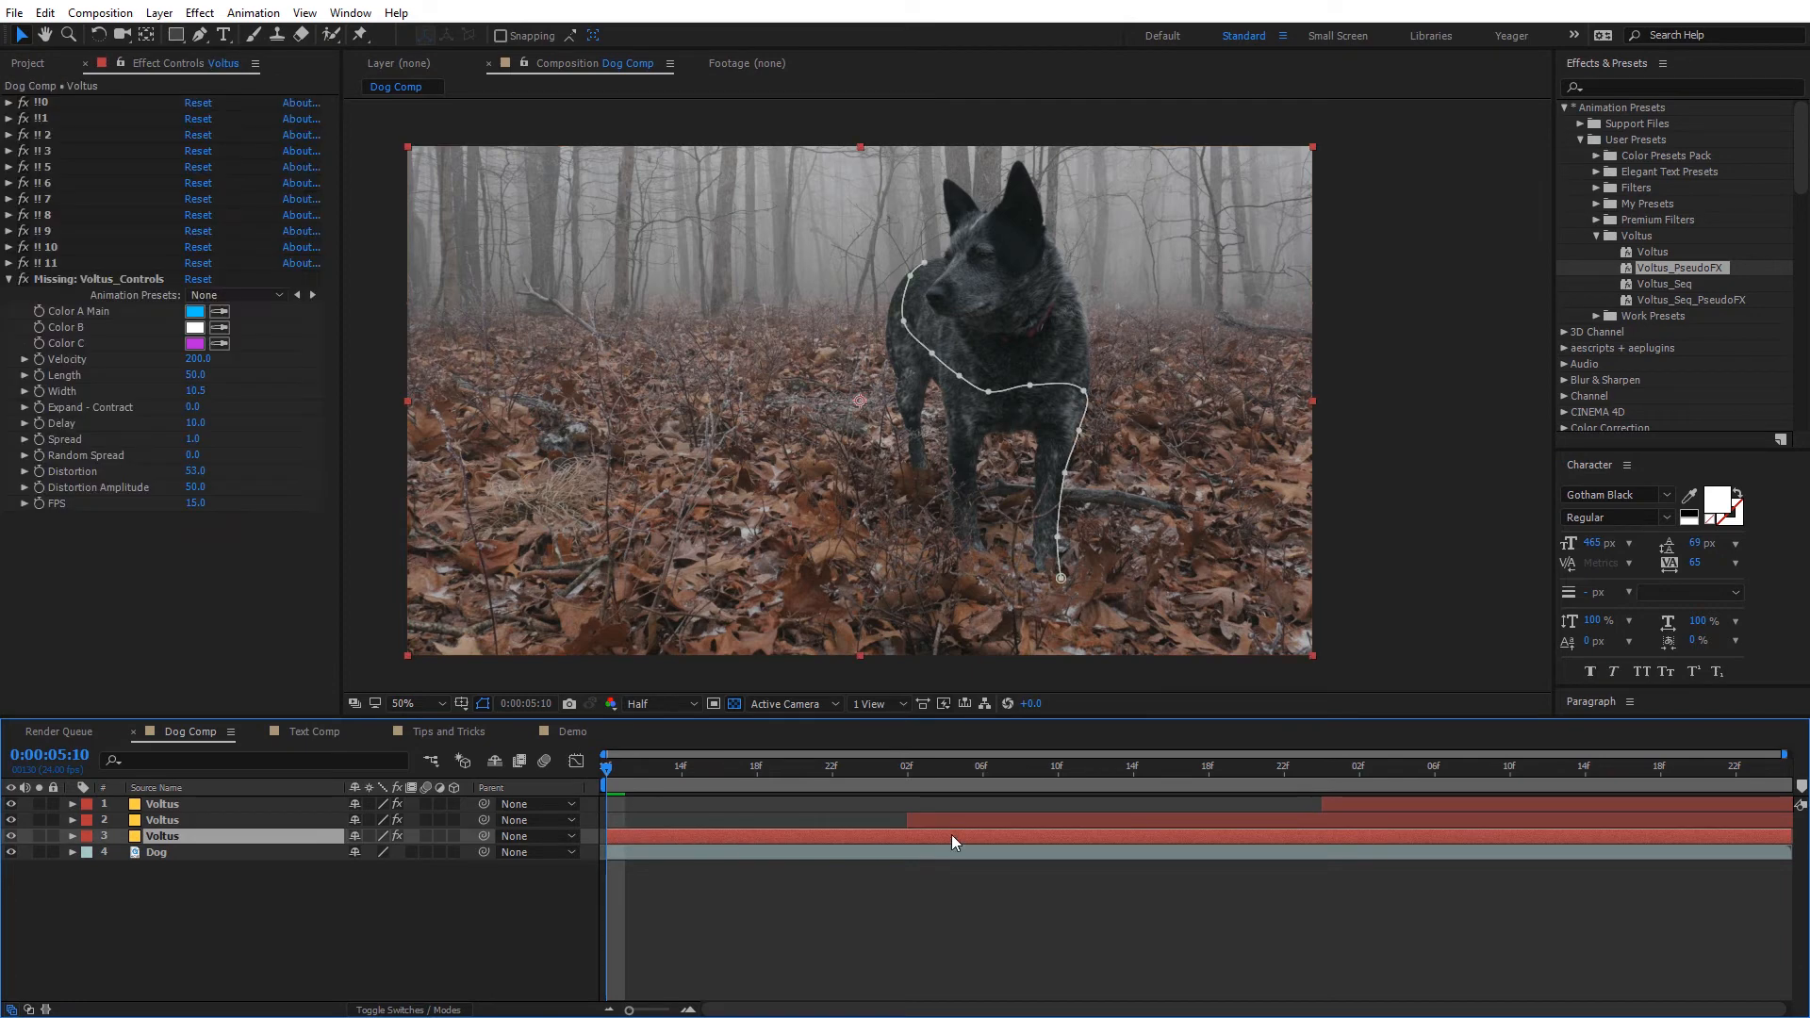
{"action": "left_click", "coordinate": [1001, 820]}
{"action": "left_click", "coordinate": [1354, 800]}
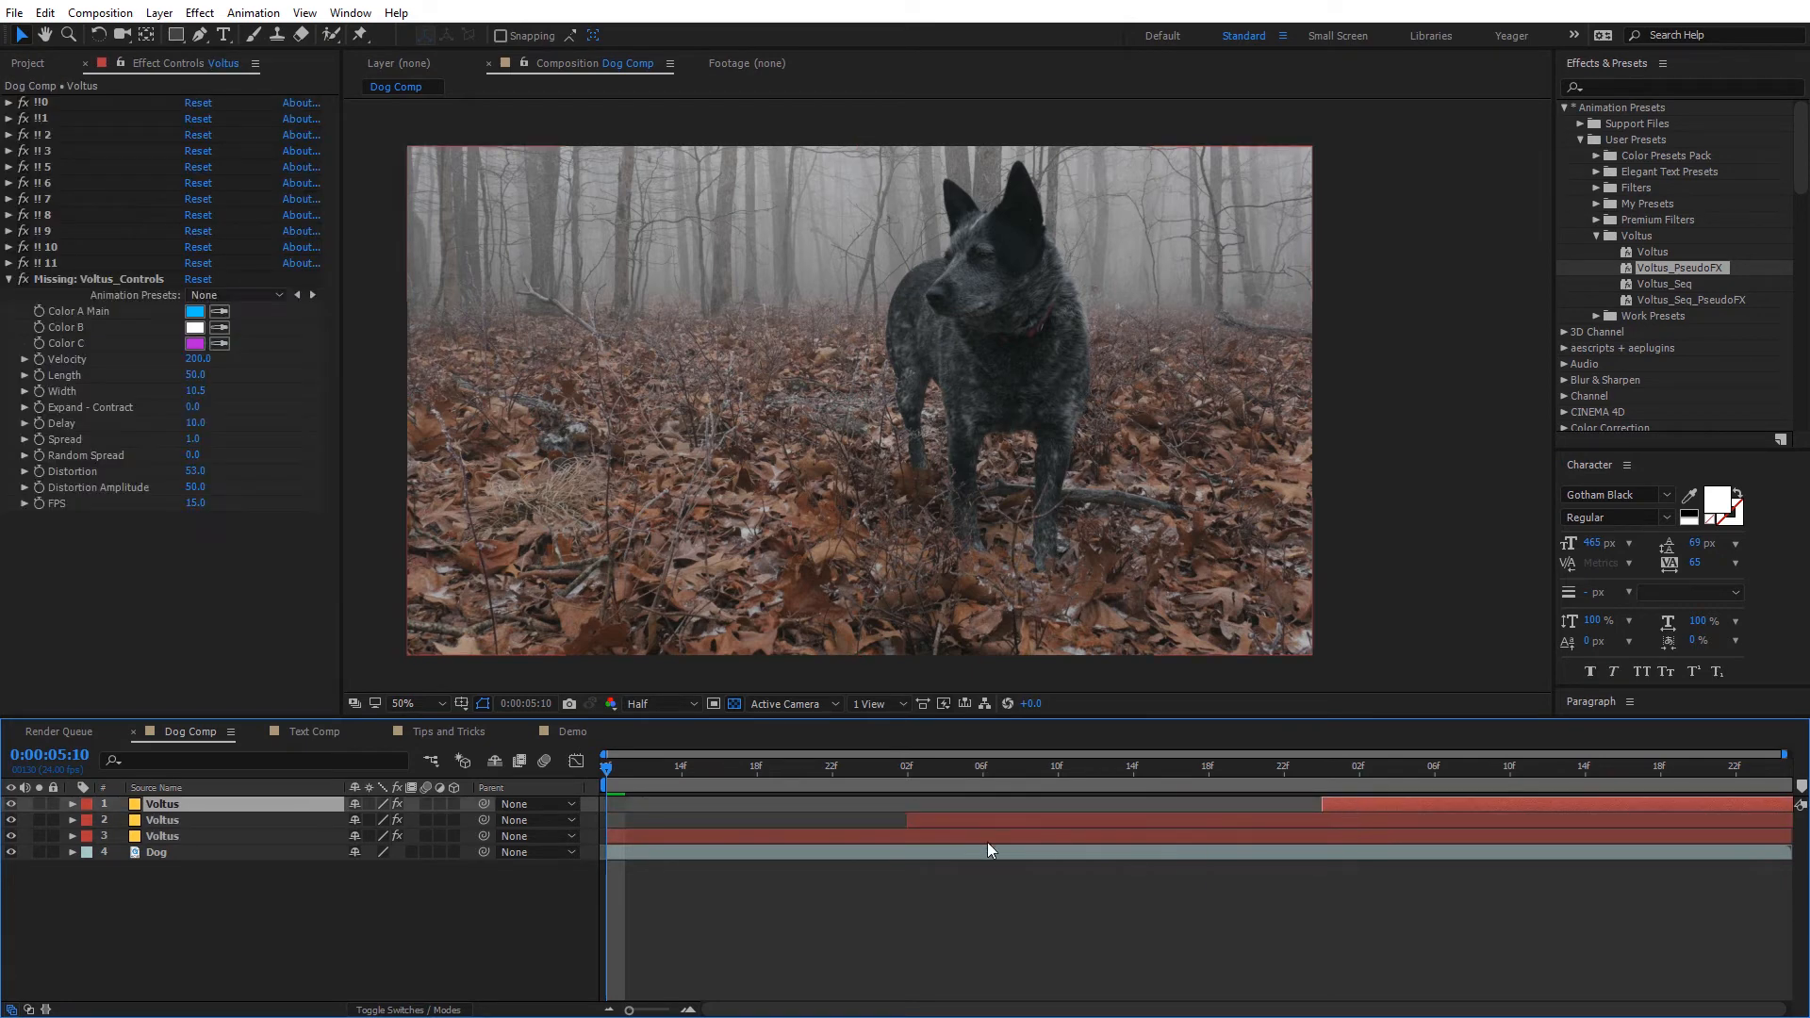
Hide the mask paths and preview the Dog Comp animation from 0:00:05:10.
{"action": "mouse_move", "coordinate": [607, 766]}
{"action": "left_mouse_down"}
{"action": "mouse_move", "coordinate": [1313, 760]}
{"action": "mouse_move", "coordinate": [606, 766]}
{"action": "left_mouse_up"}
{"action": "left_click", "coordinate": [665, 836]}
{"action": "left_click", "coordinate": [483, 703]}
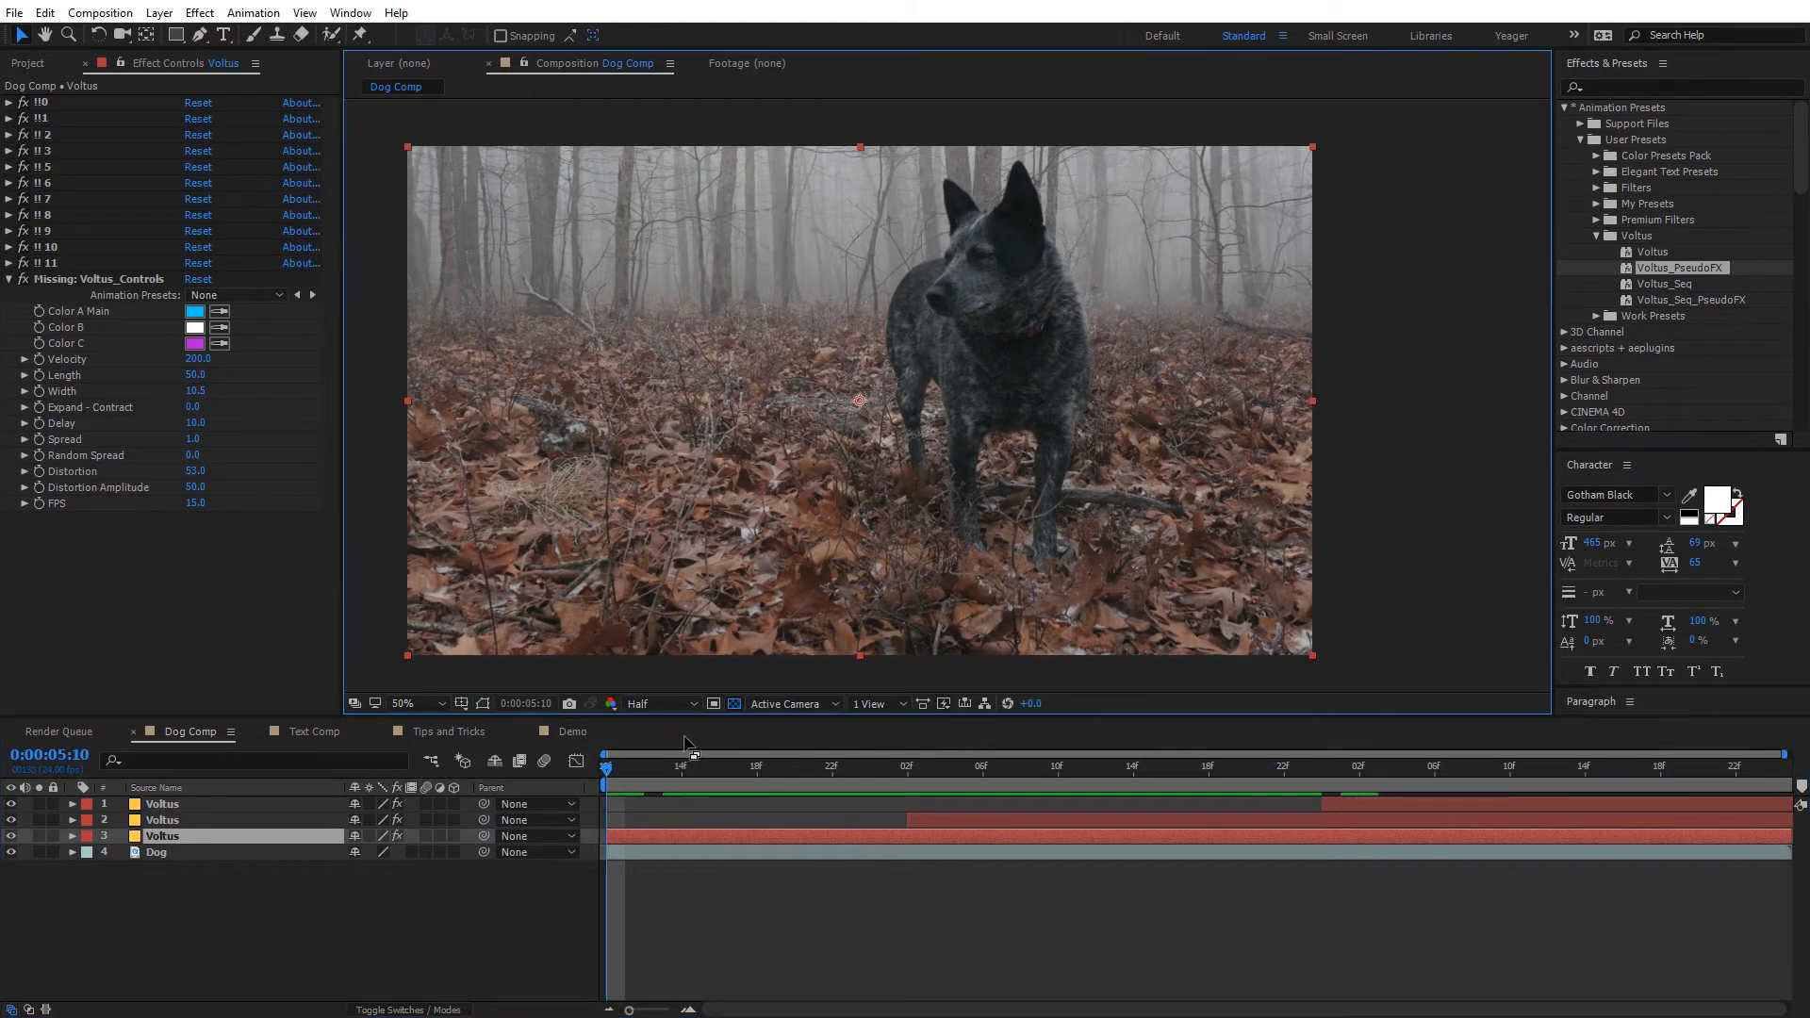
{"action": "key", "text": "space"}
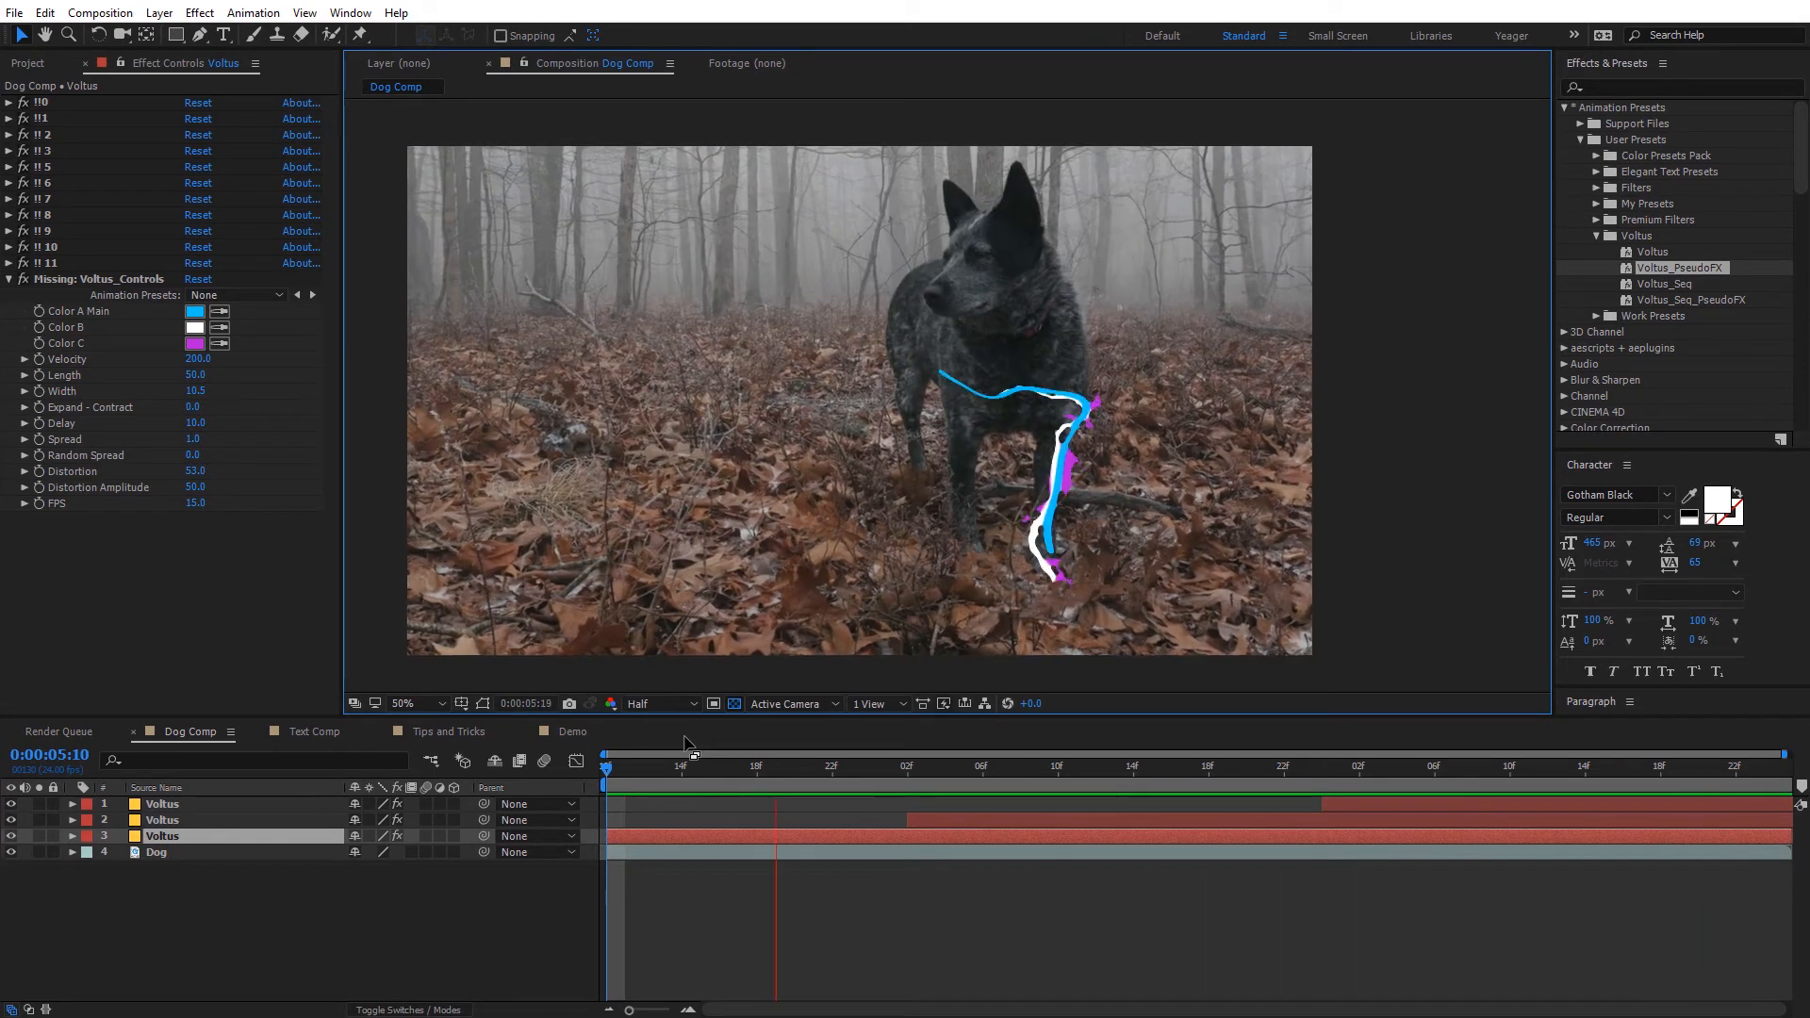
{"action": "key", "text": "space"}
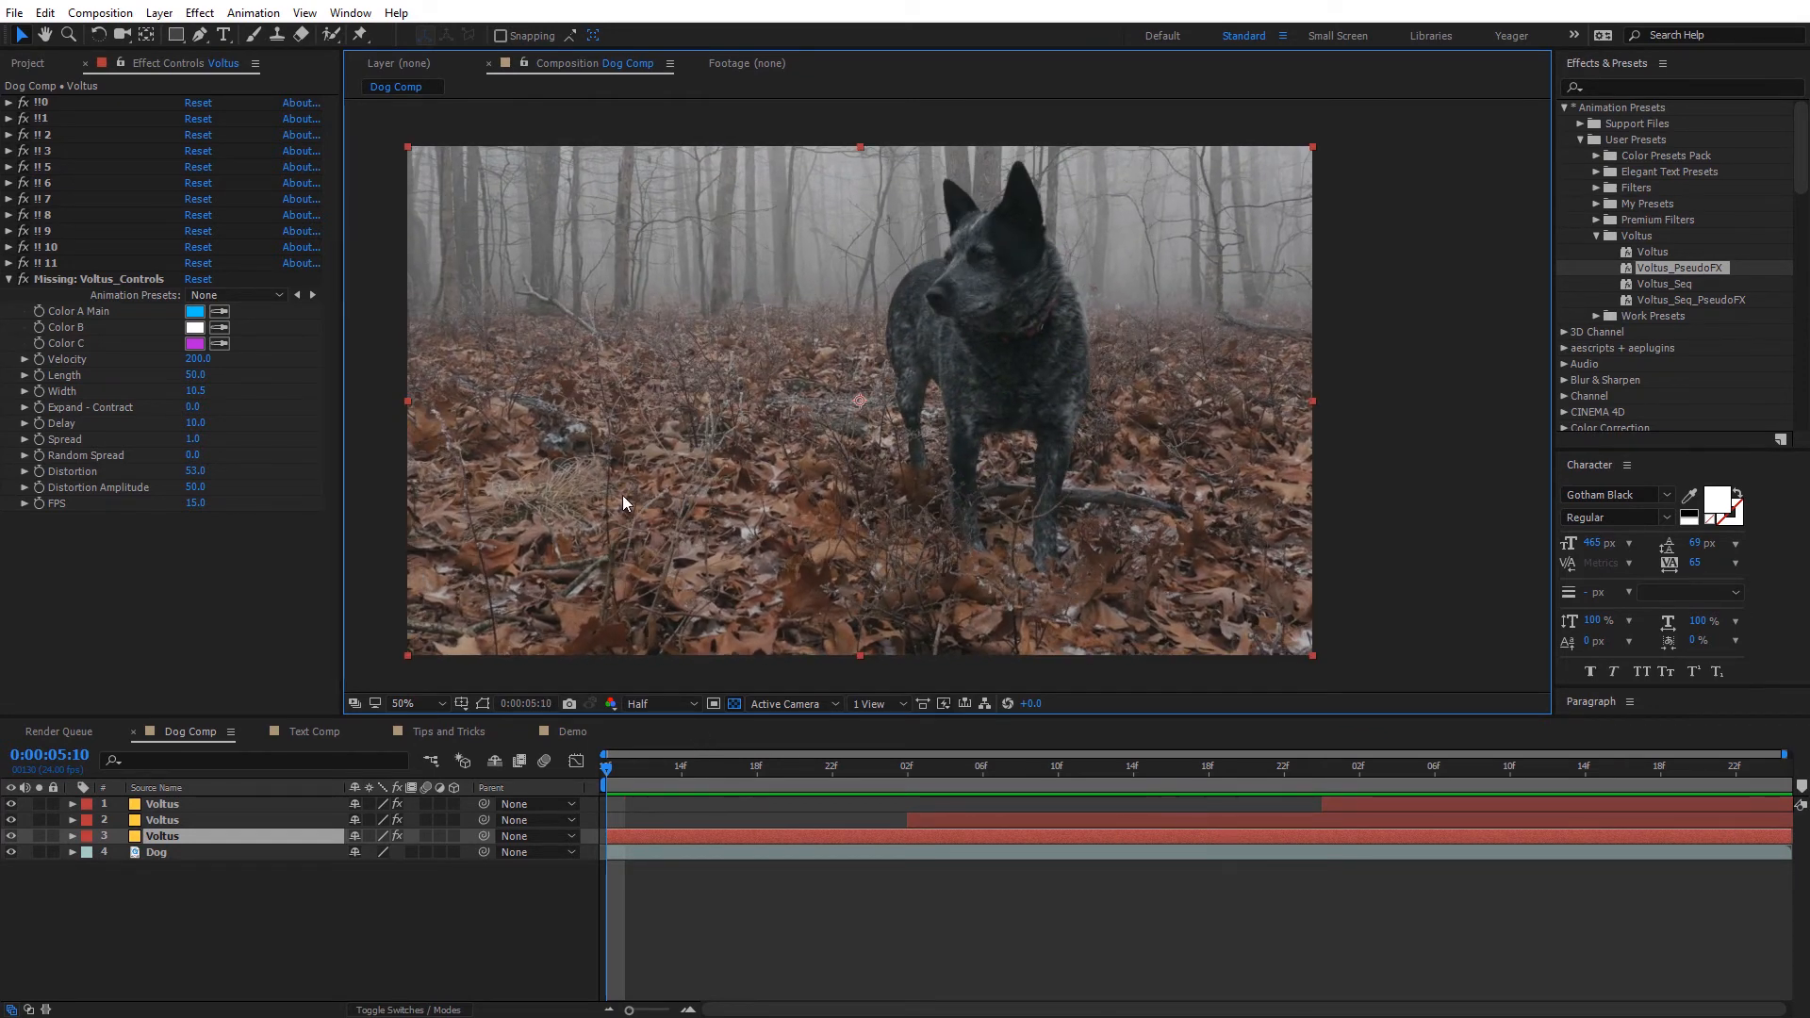
Open the Text Comp composition and create masks from the text layer.
{"action": "left_click", "coordinate": [321, 731]}
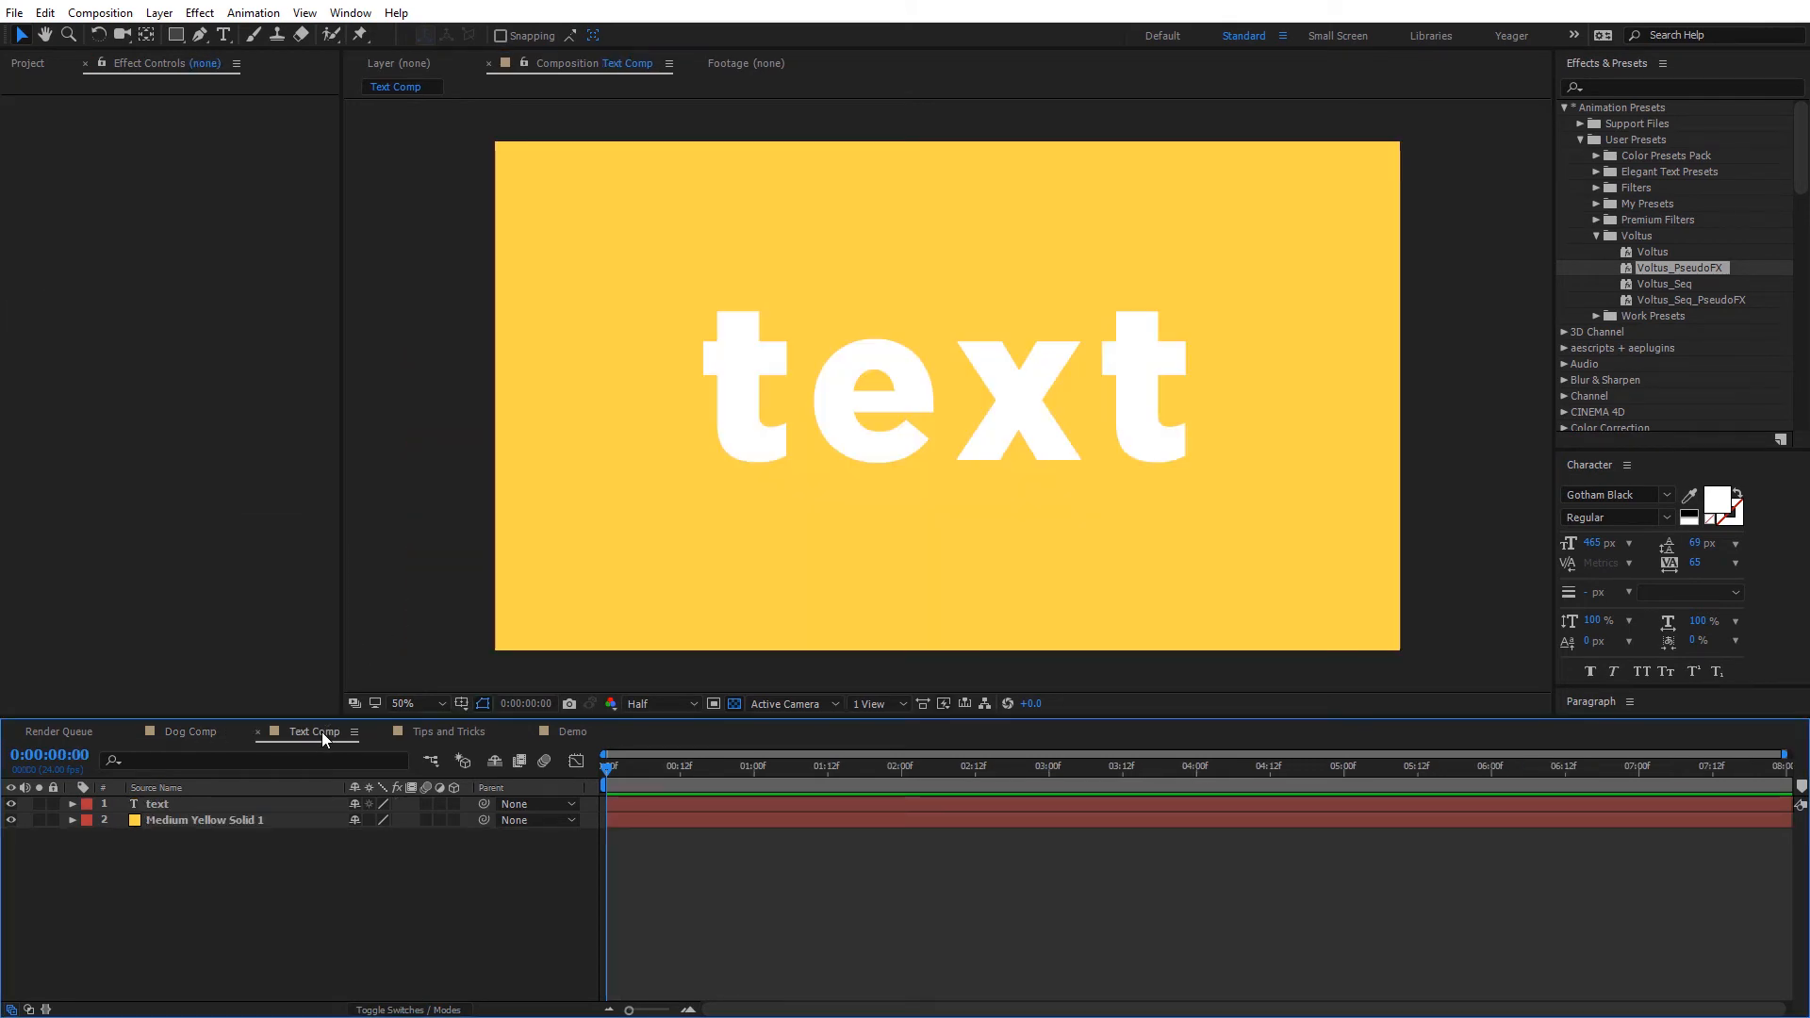
{"action": "left_click", "coordinate": [844, 406]}
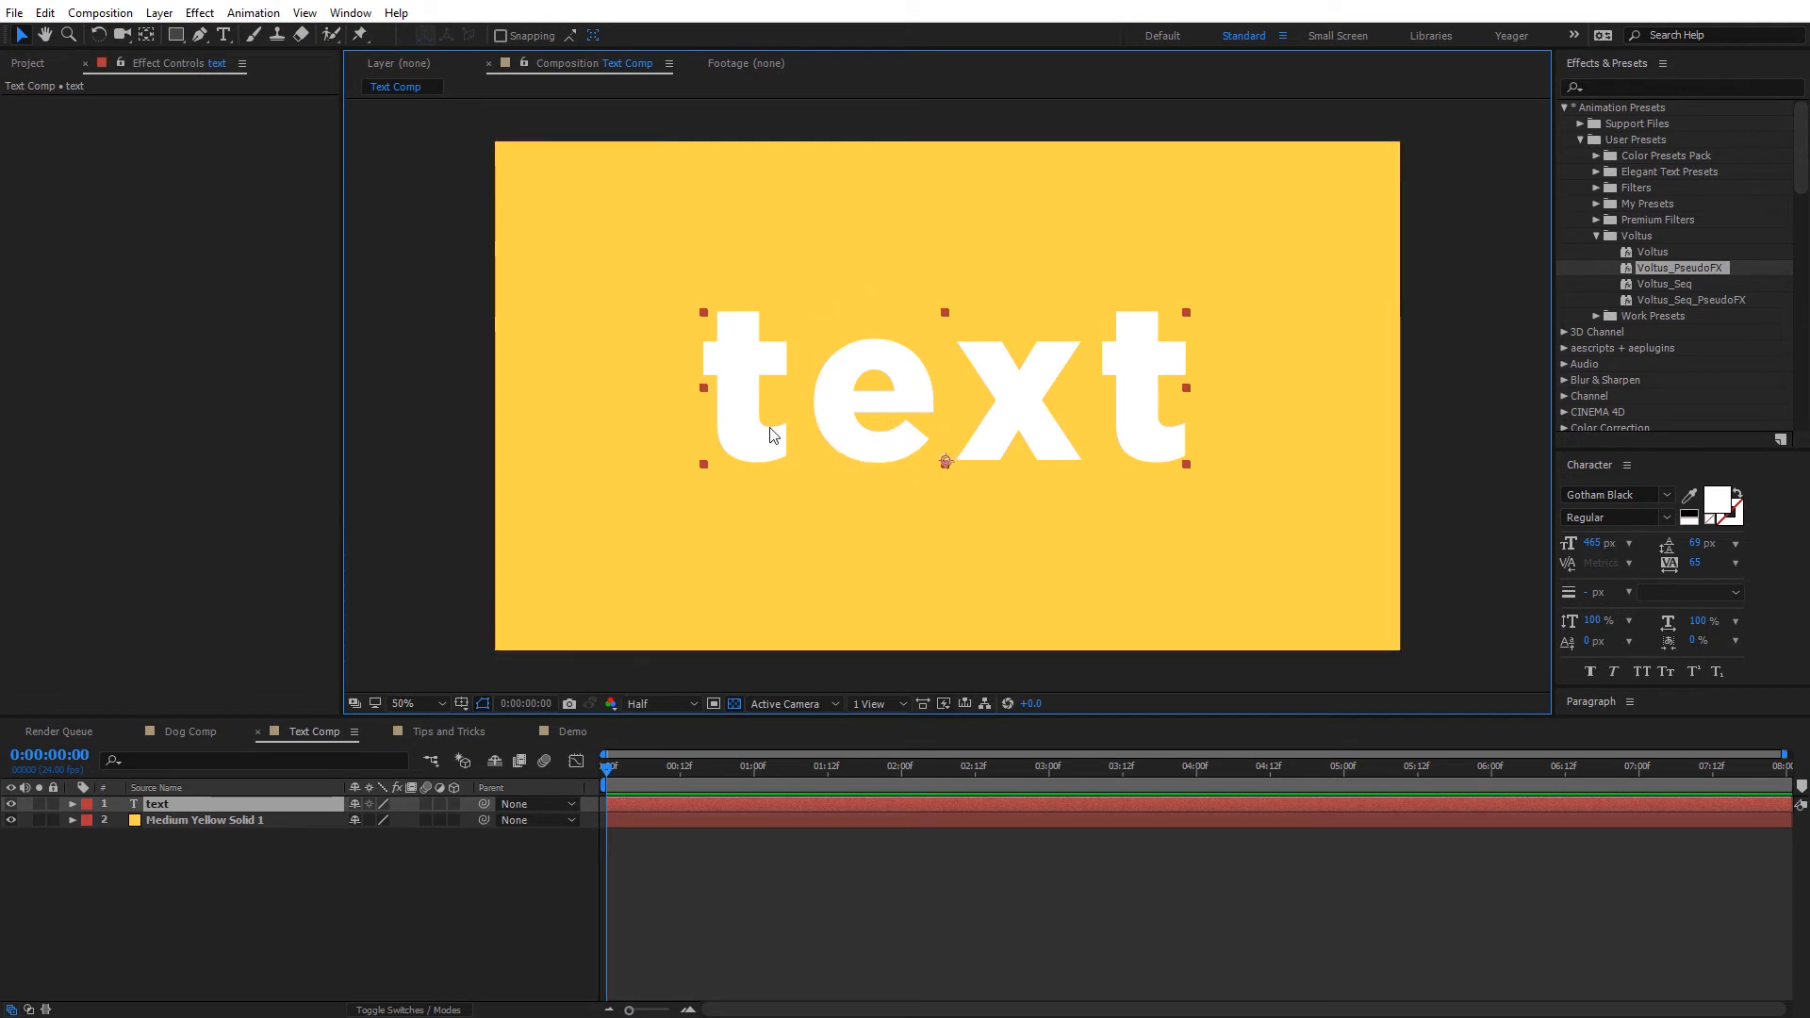
{"action": "right_click", "coordinate": [834, 393]}
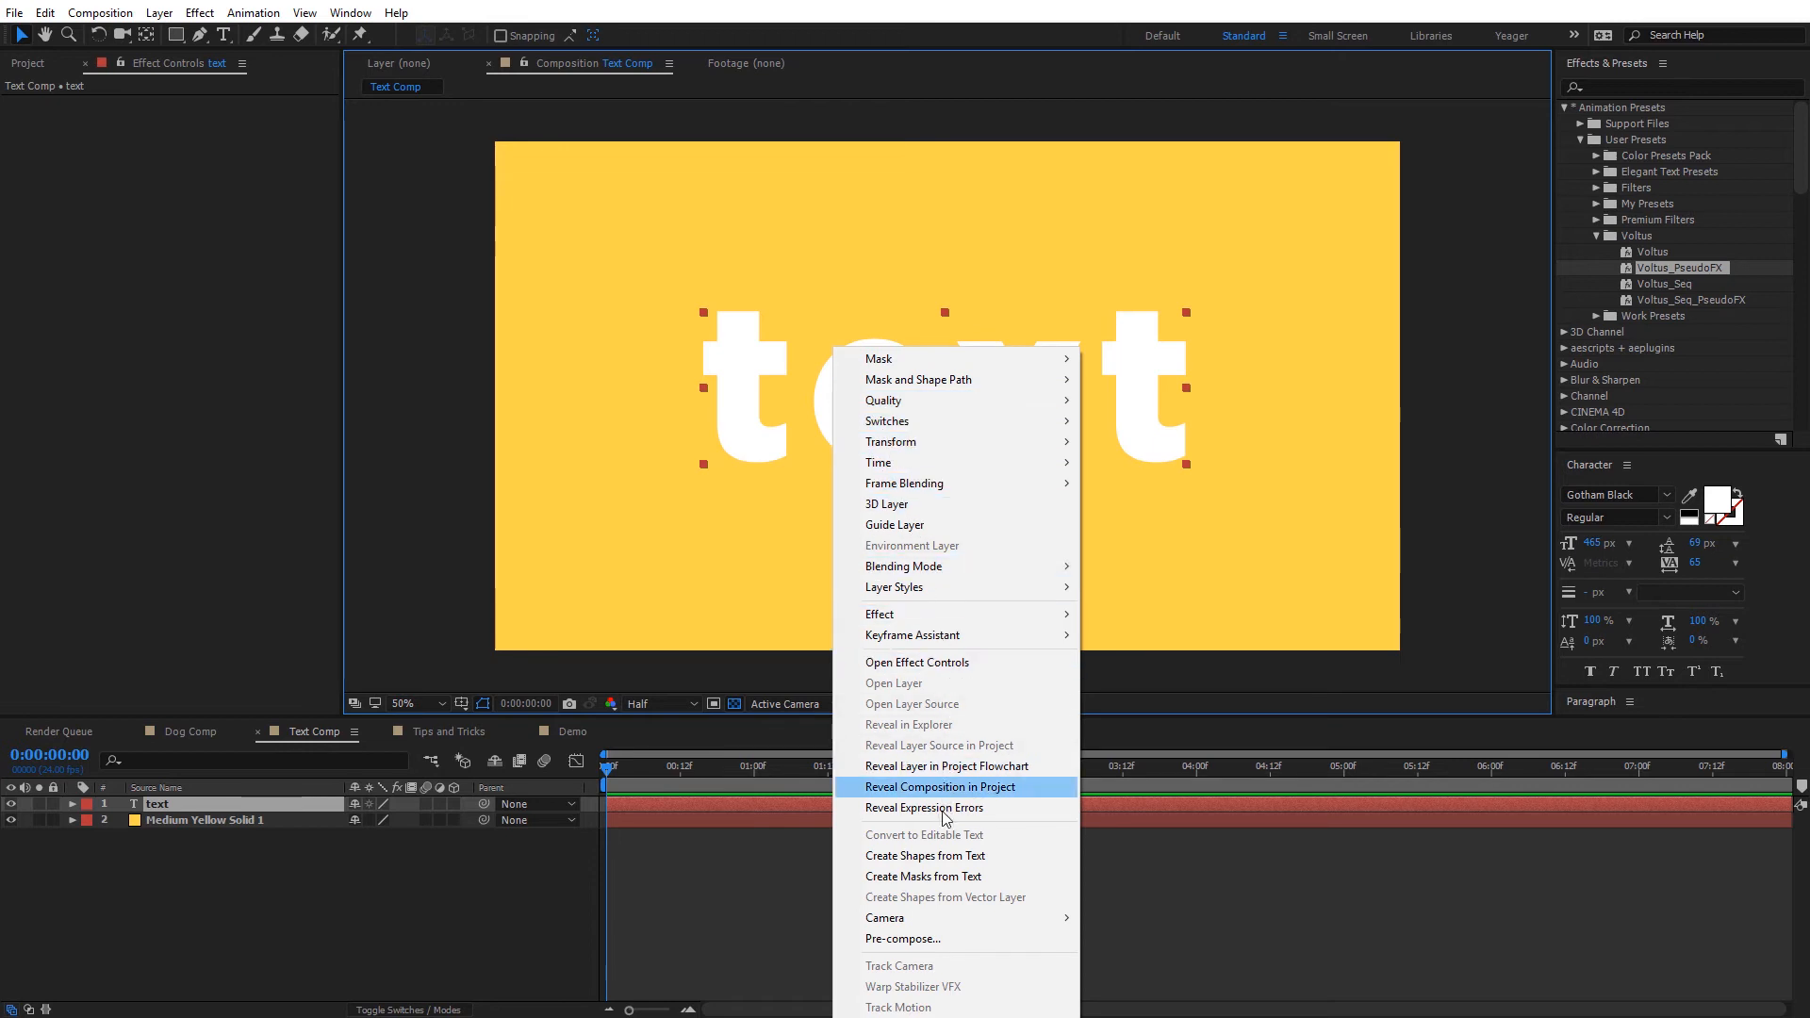
{"action": "left_click", "coordinate": [946, 879]}
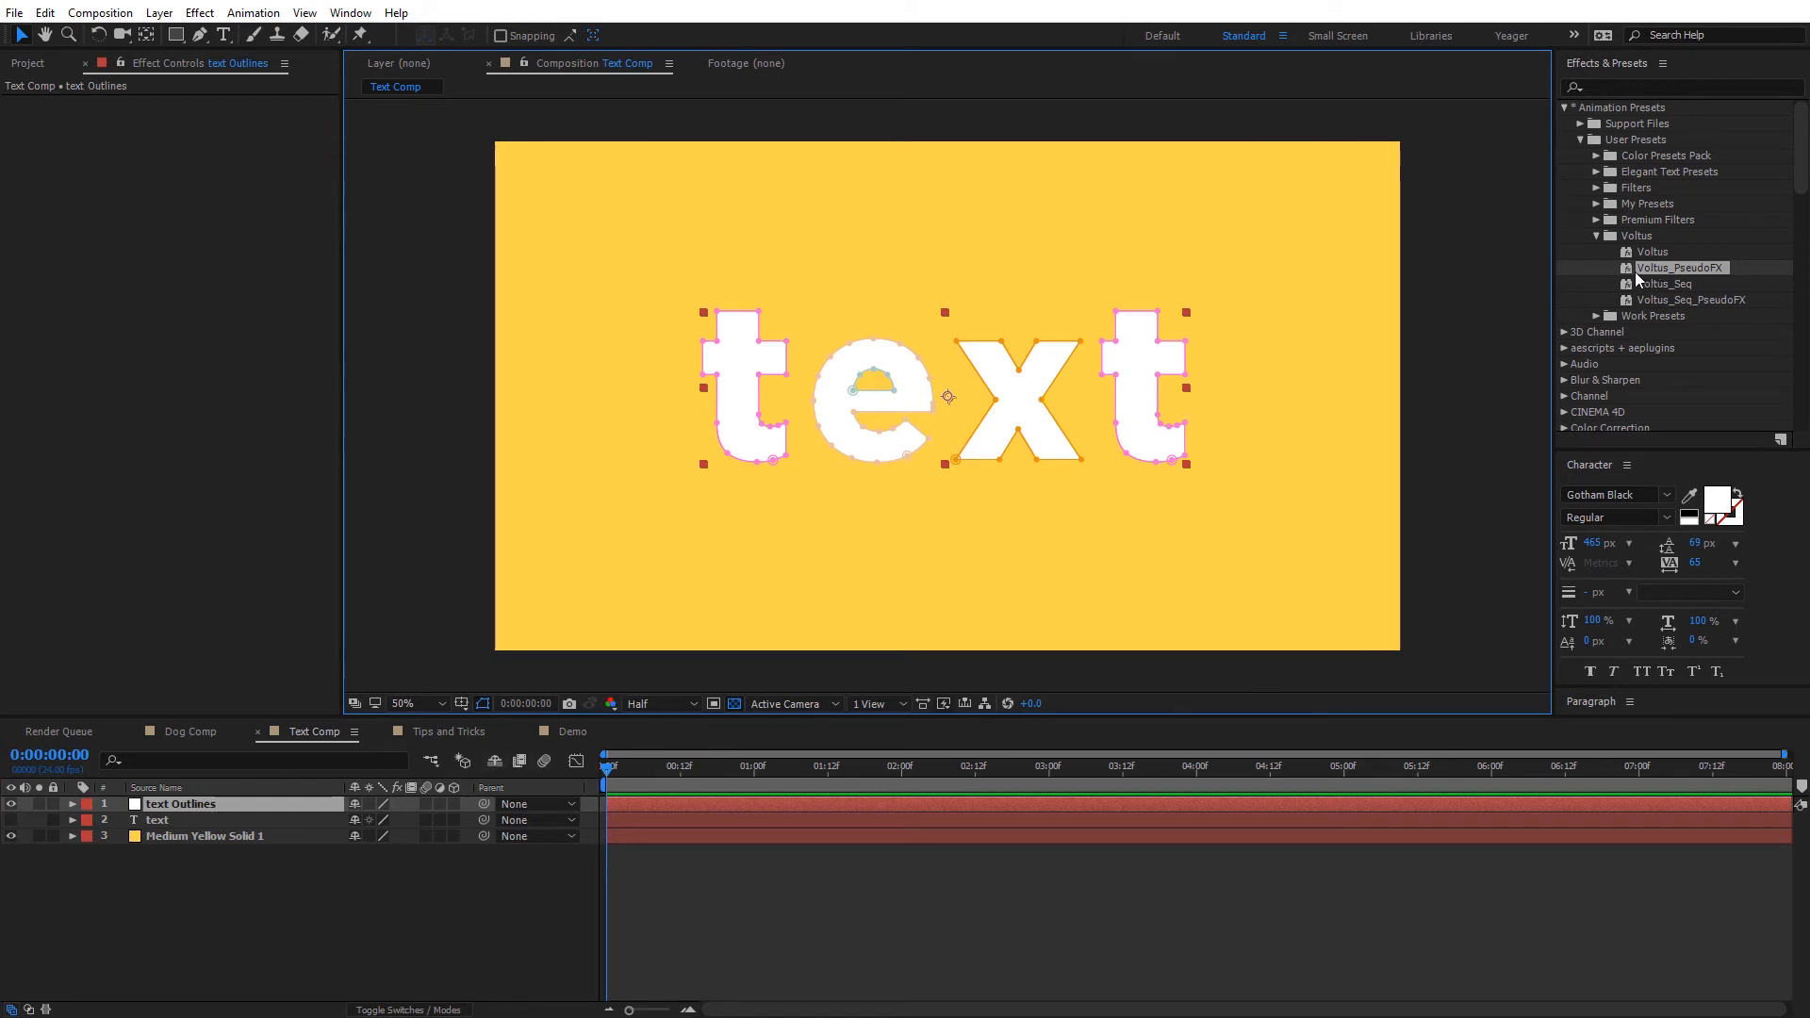
Apply the Voltus_PseudoFX preset to the text Outlines layer and collapse all its effects except Voltus_Controls.
{"action": "left_click_drag", "start_coordinate": [1649, 265], "coordinate": [173, 804]}
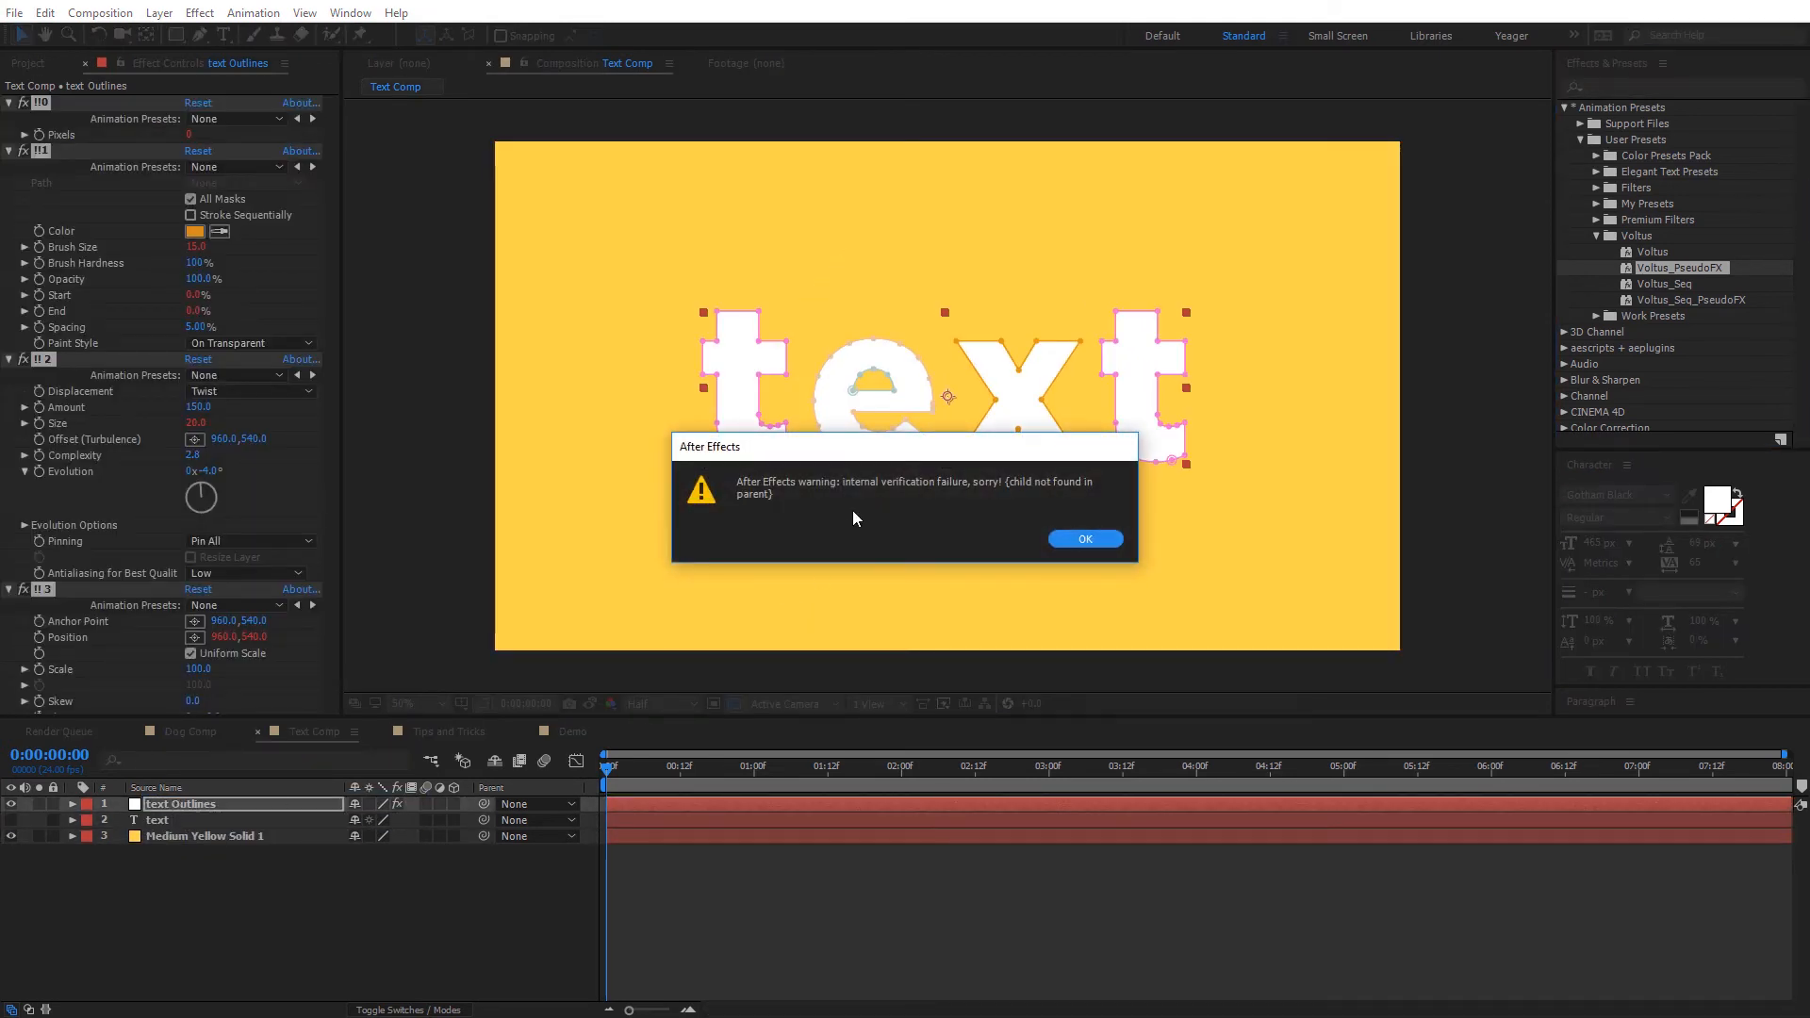
{"action": "left_click", "coordinate": [1097, 540]}
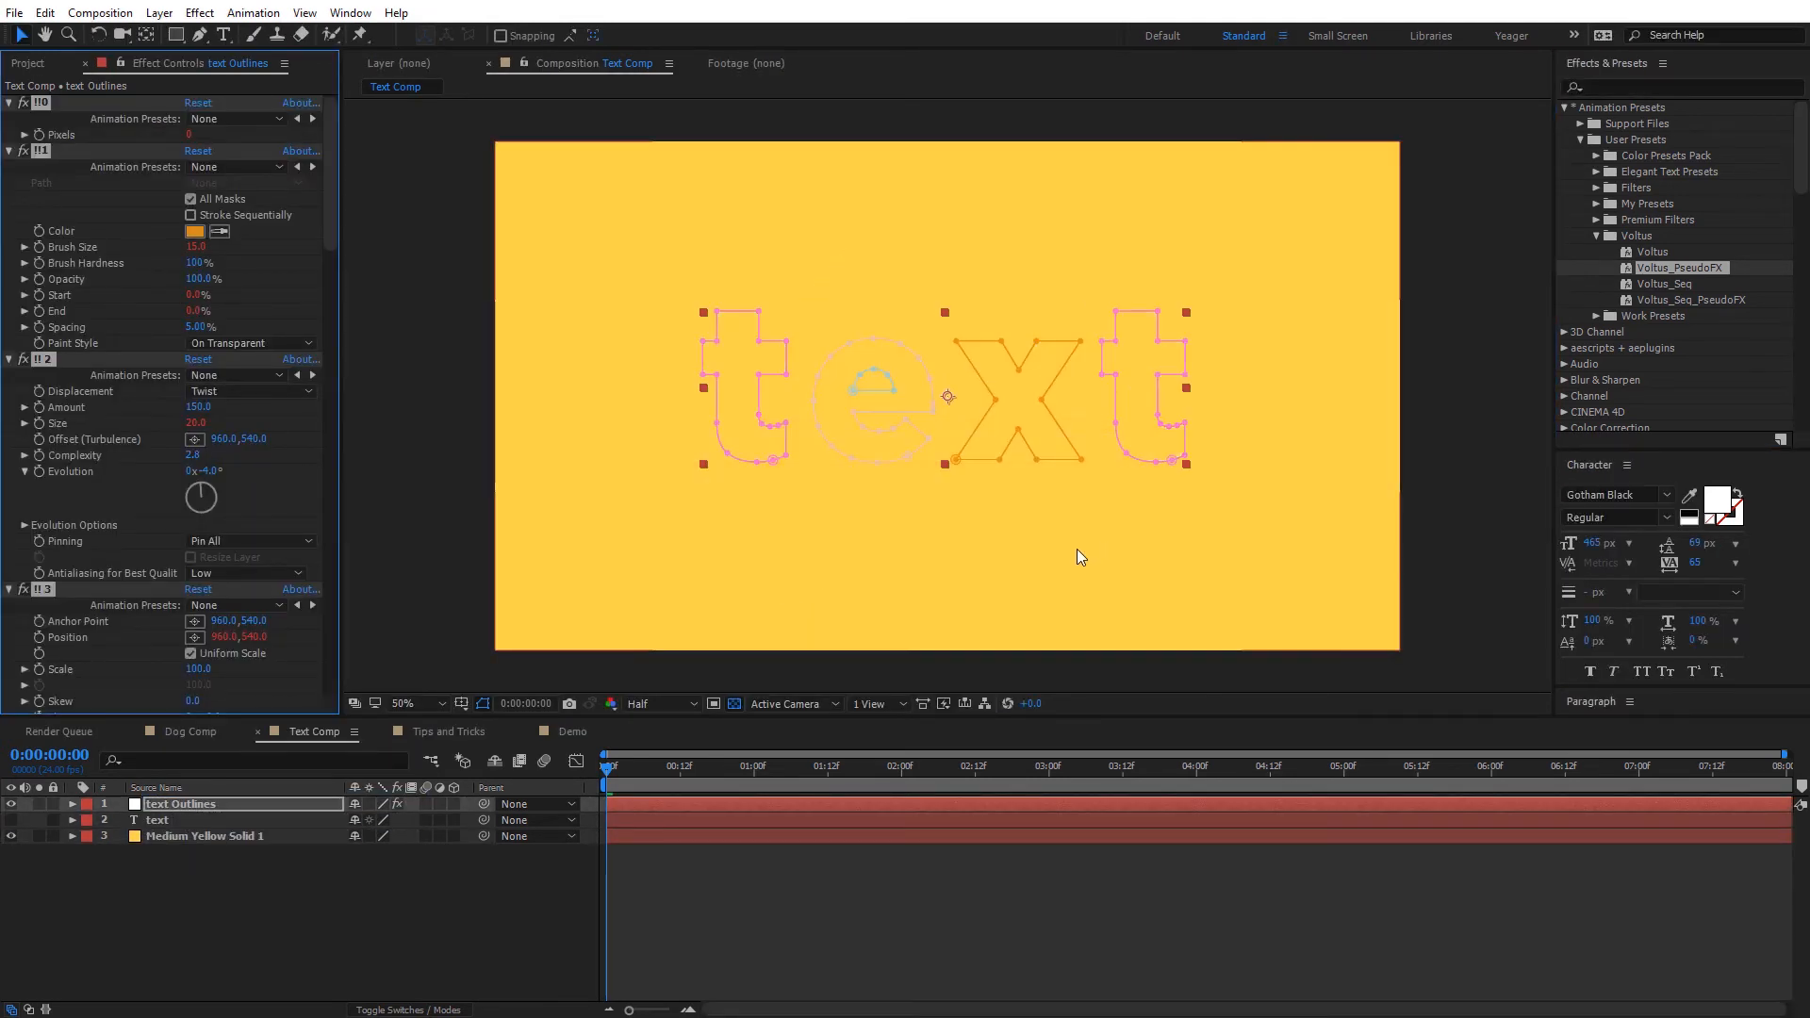
{"action": "left_click", "coordinate": [9, 104]}
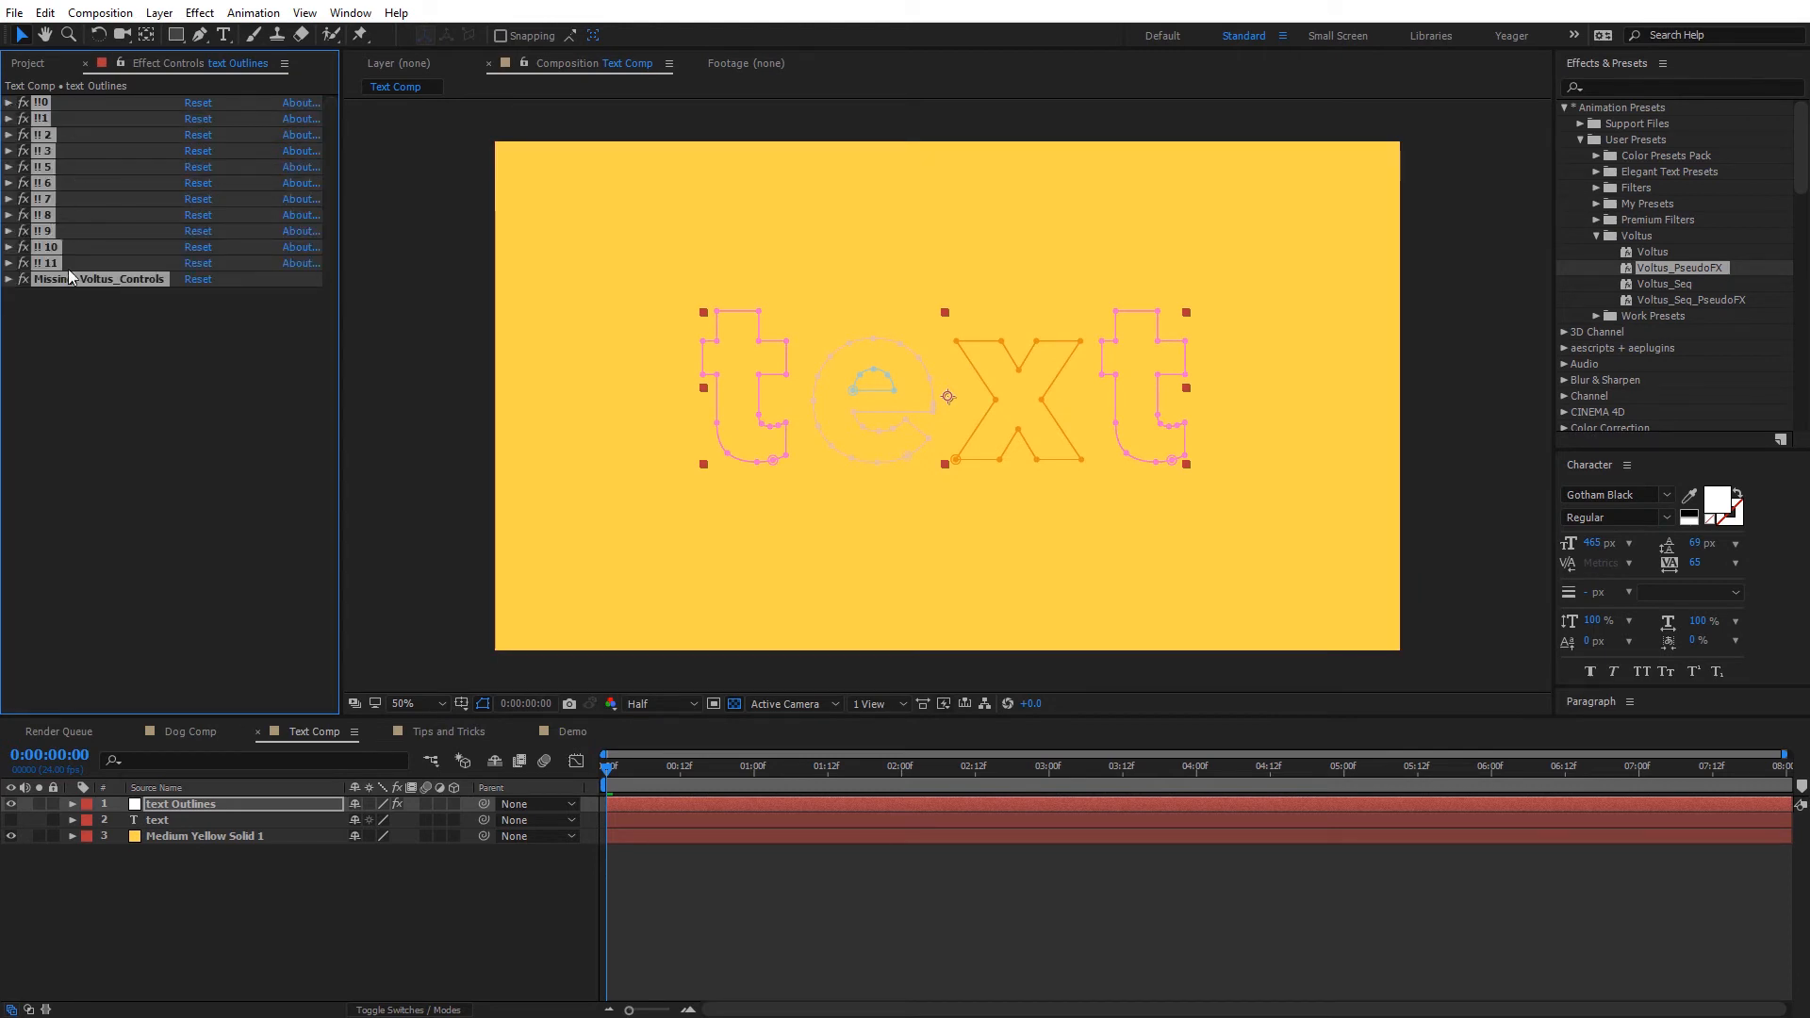
{"action": "left_click", "coordinate": [75, 313]}
{"action": "left_click", "coordinate": [10, 280]}
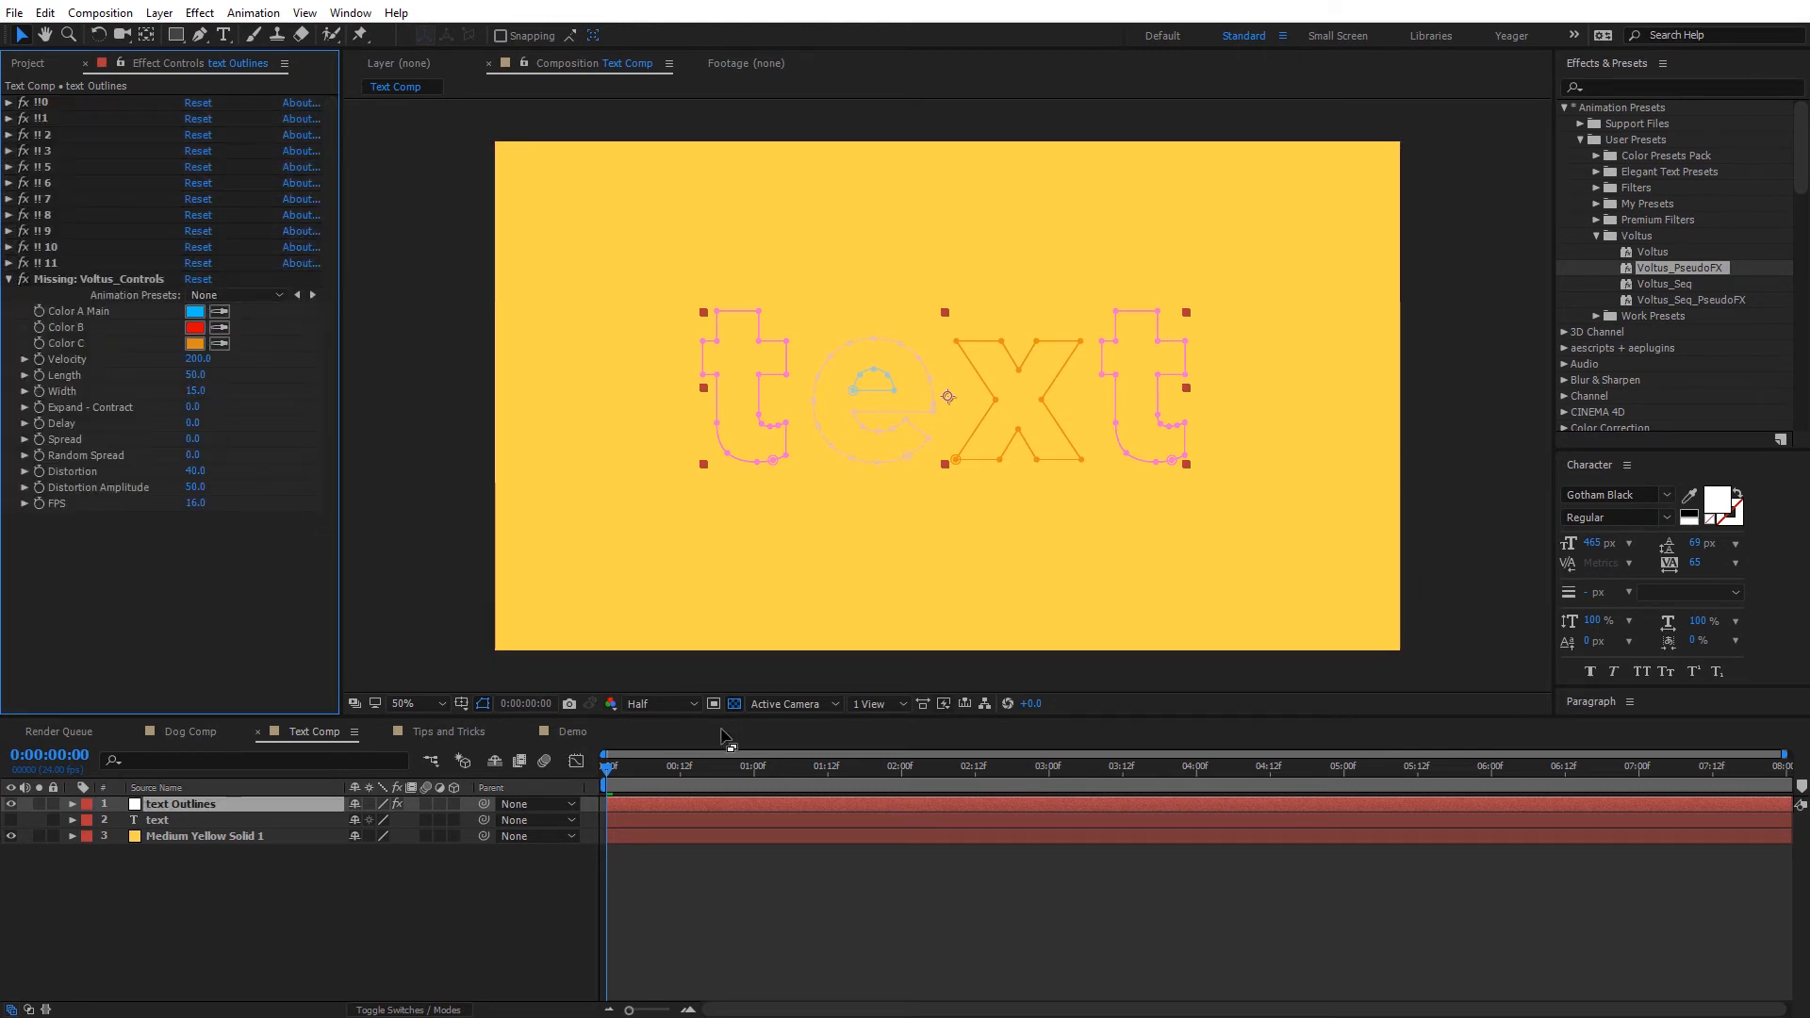
Scrub the text animation to 0:00:00:08 and set the stroke's Velocity to 100.
{"action": "left_click", "coordinate": [622, 769]}
{"action": "mouse_move", "coordinate": [625, 766]}
{"action": "left_mouse_down"}
{"action": "mouse_move", "coordinate": [773, 769]}
{"action": "mouse_move", "coordinate": [660, 768]}
{"action": "left_mouse_up"}
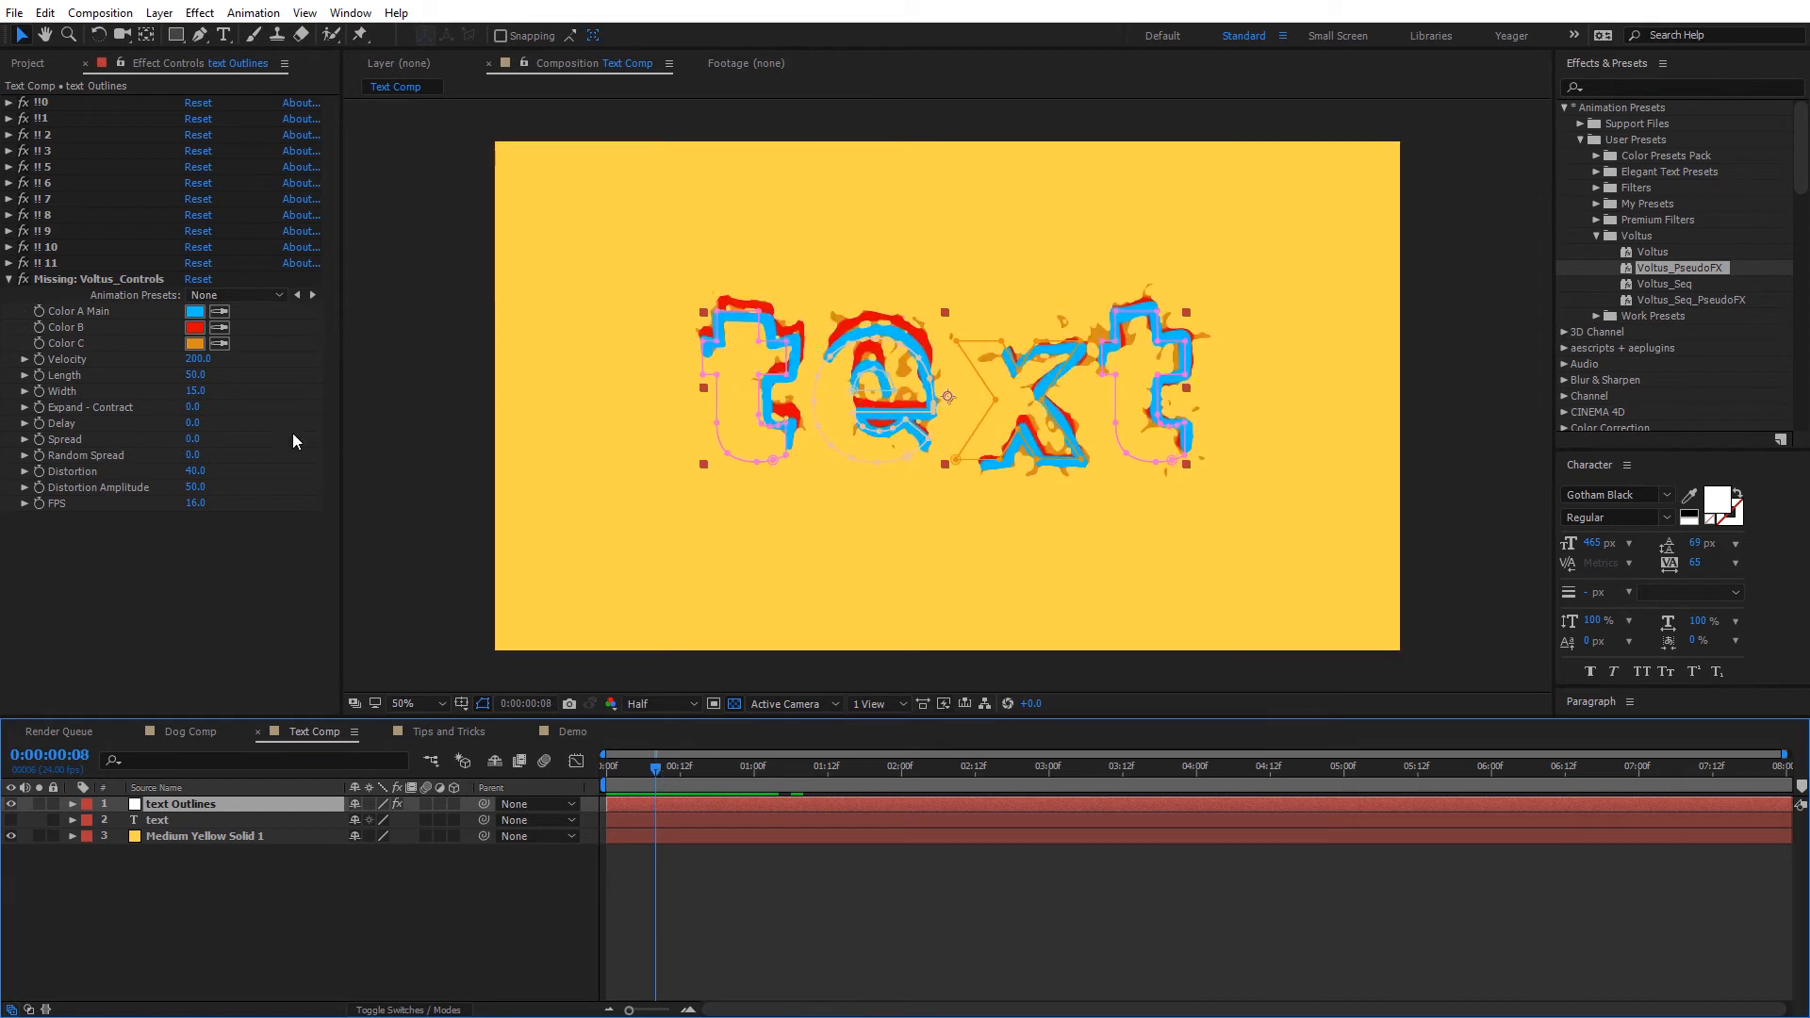
{"action": "left_click", "coordinate": [197, 360]}
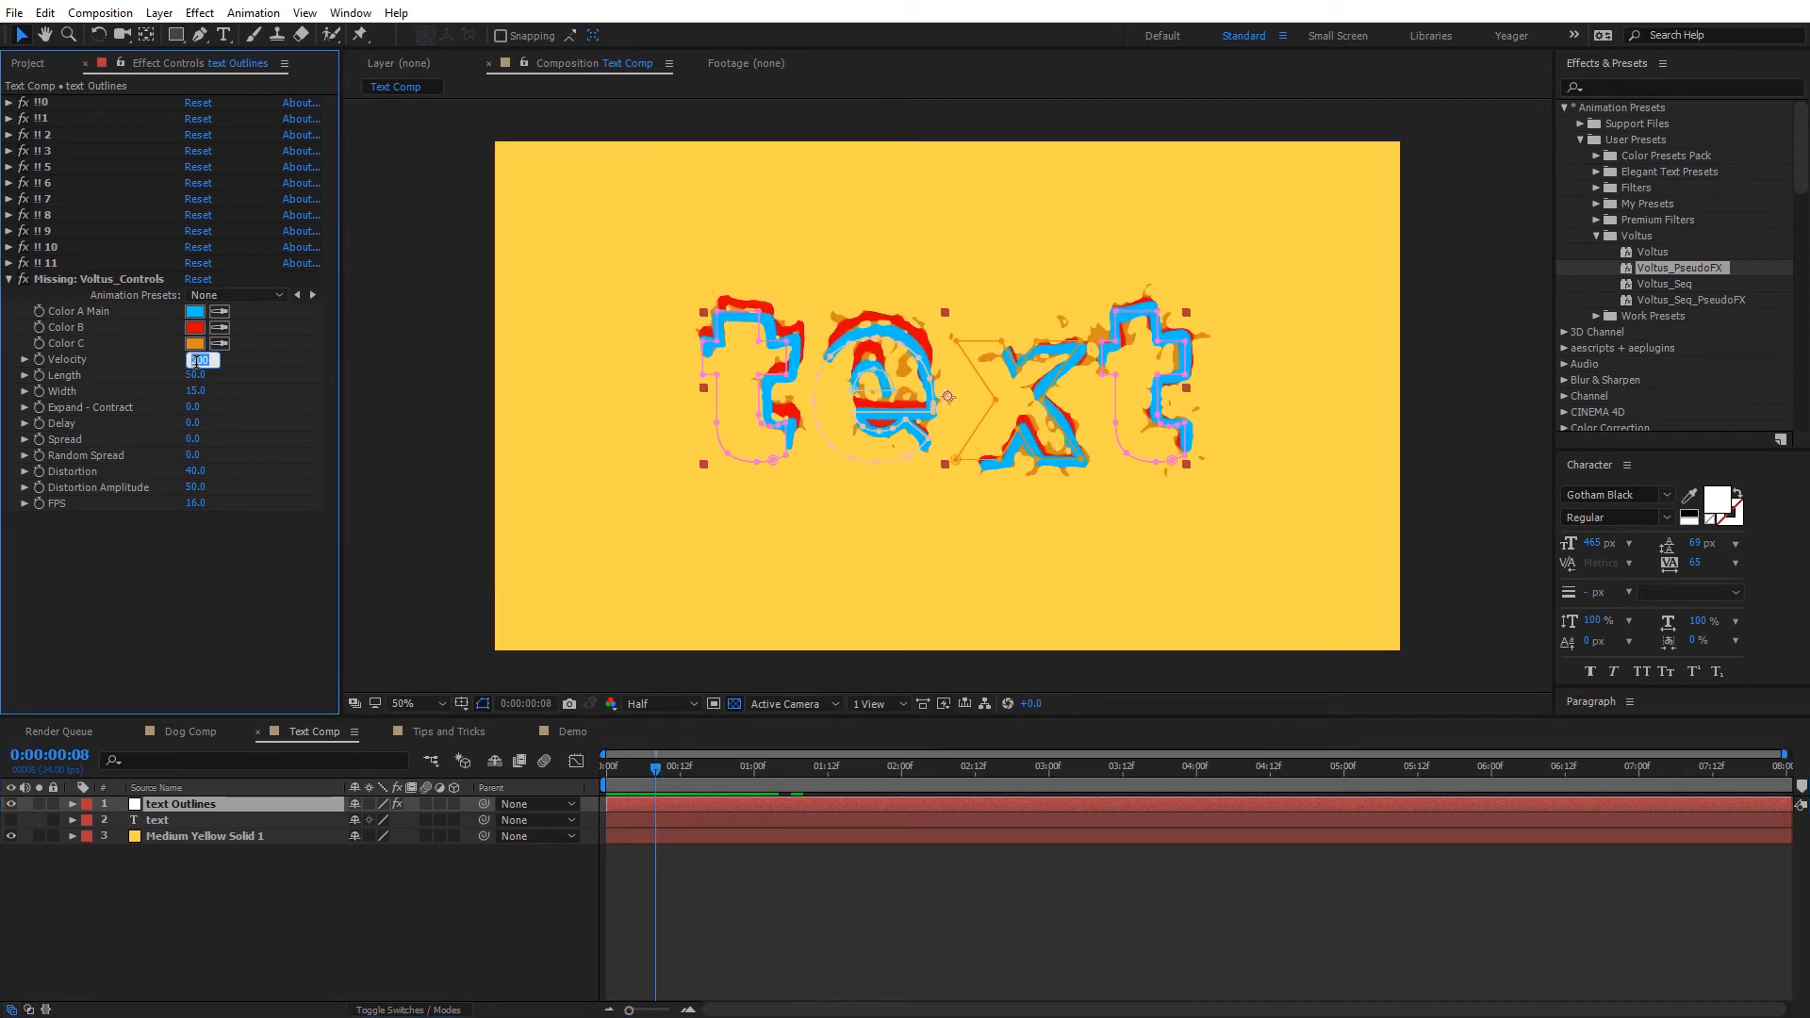
{"action": "type", "text": "100"}
{"action": "key", "text": "Return"}
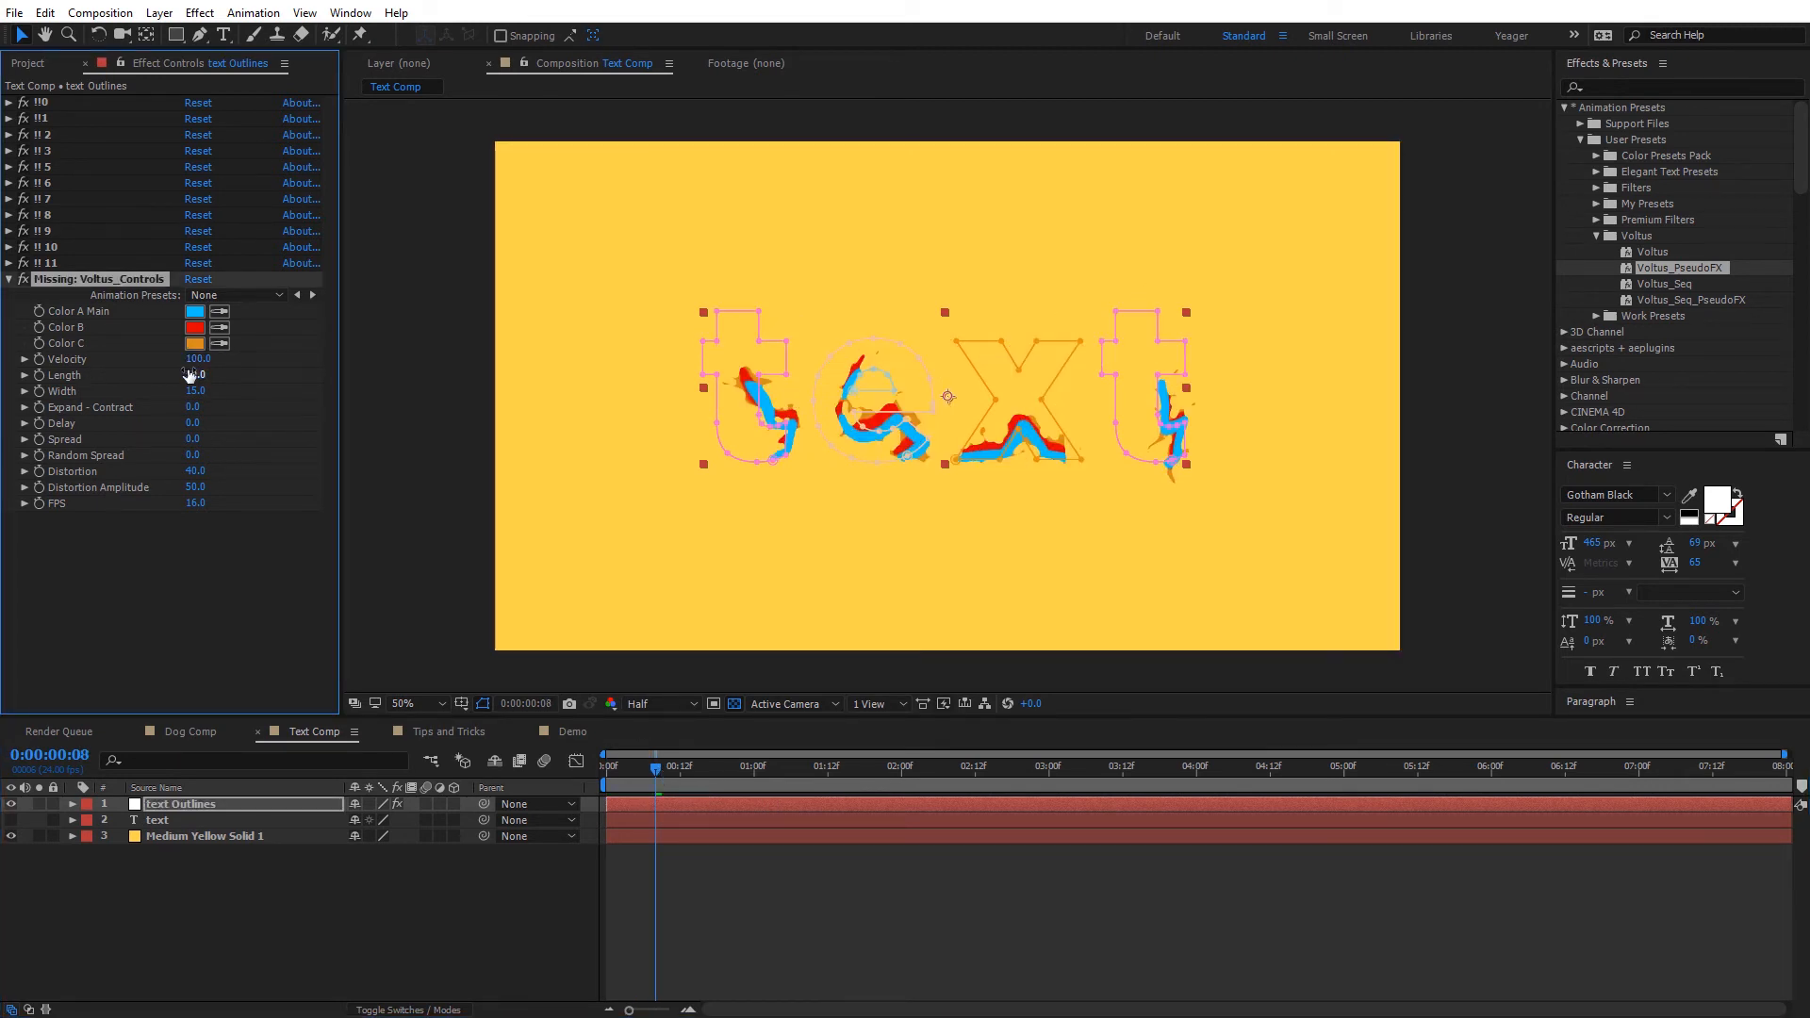
Set the text stroke's Length to 100 and preview it with the mask paths hidden, scrubbing to 0:00:01:09.
{"action": "left_click", "coordinate": [195, 376]}
{"action": "type", "text": "100"}
{"action": "key", "text": "Return"}
{"action": "left_click", "coordinate": [482, 703]}
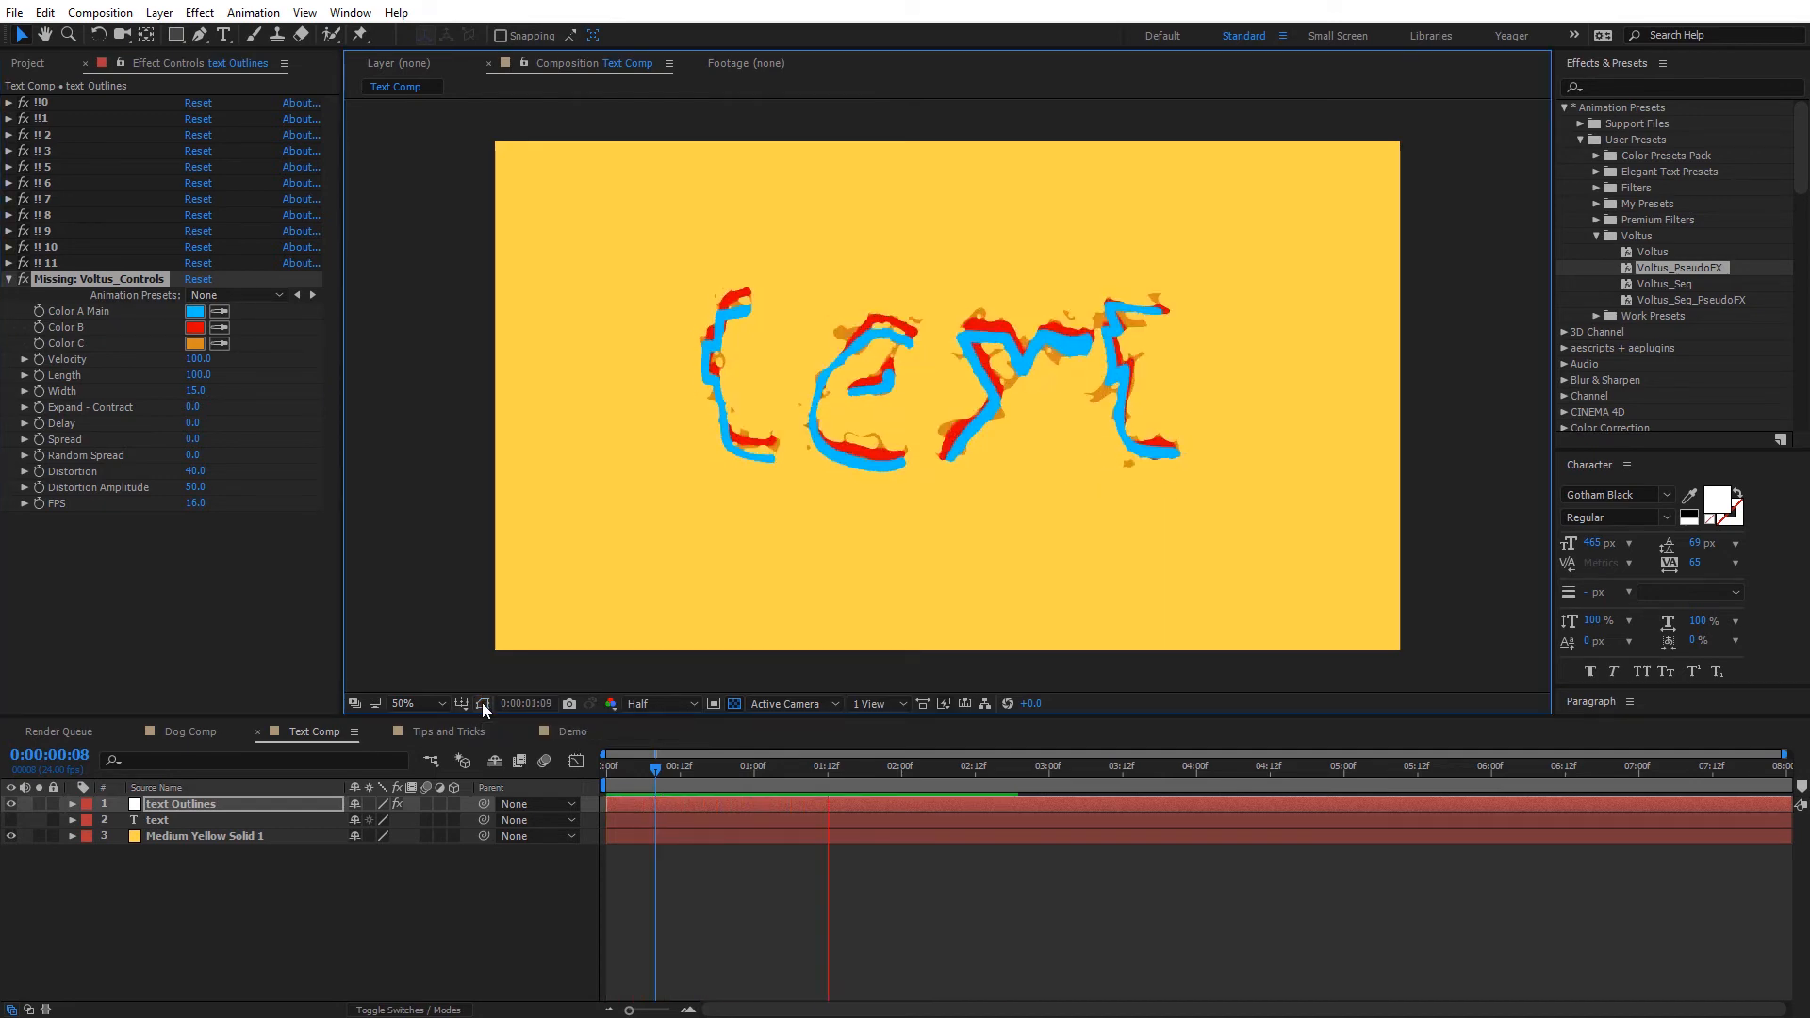
{"action": "left_click", "coordinate": [790, 771]}
{"action": "left_click_drag", "start_coordinate": [790, 772], "coordinate": [809, 771]}
Set the text stroke's Length to 300, preview the animation, and scrub to 0:00:00:15.
{"action": "left_click", "coordinate": [199, 375]}
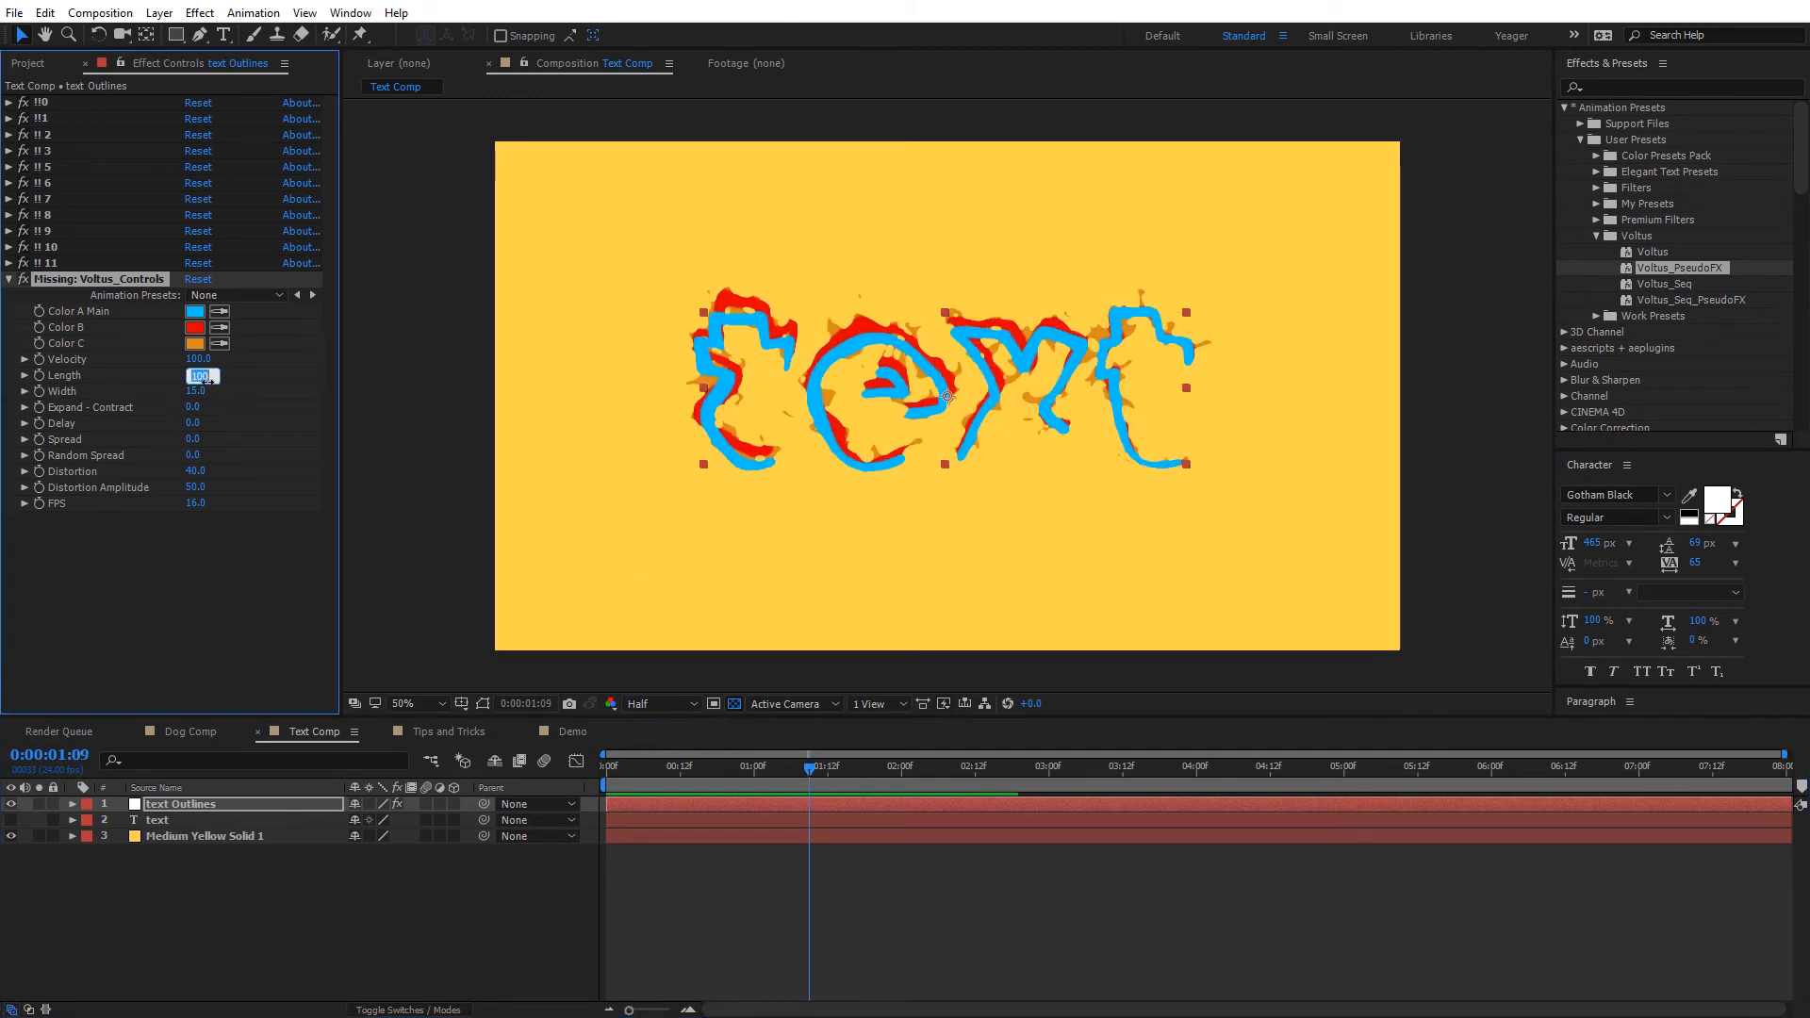
{"action": "type", "text": "3"}
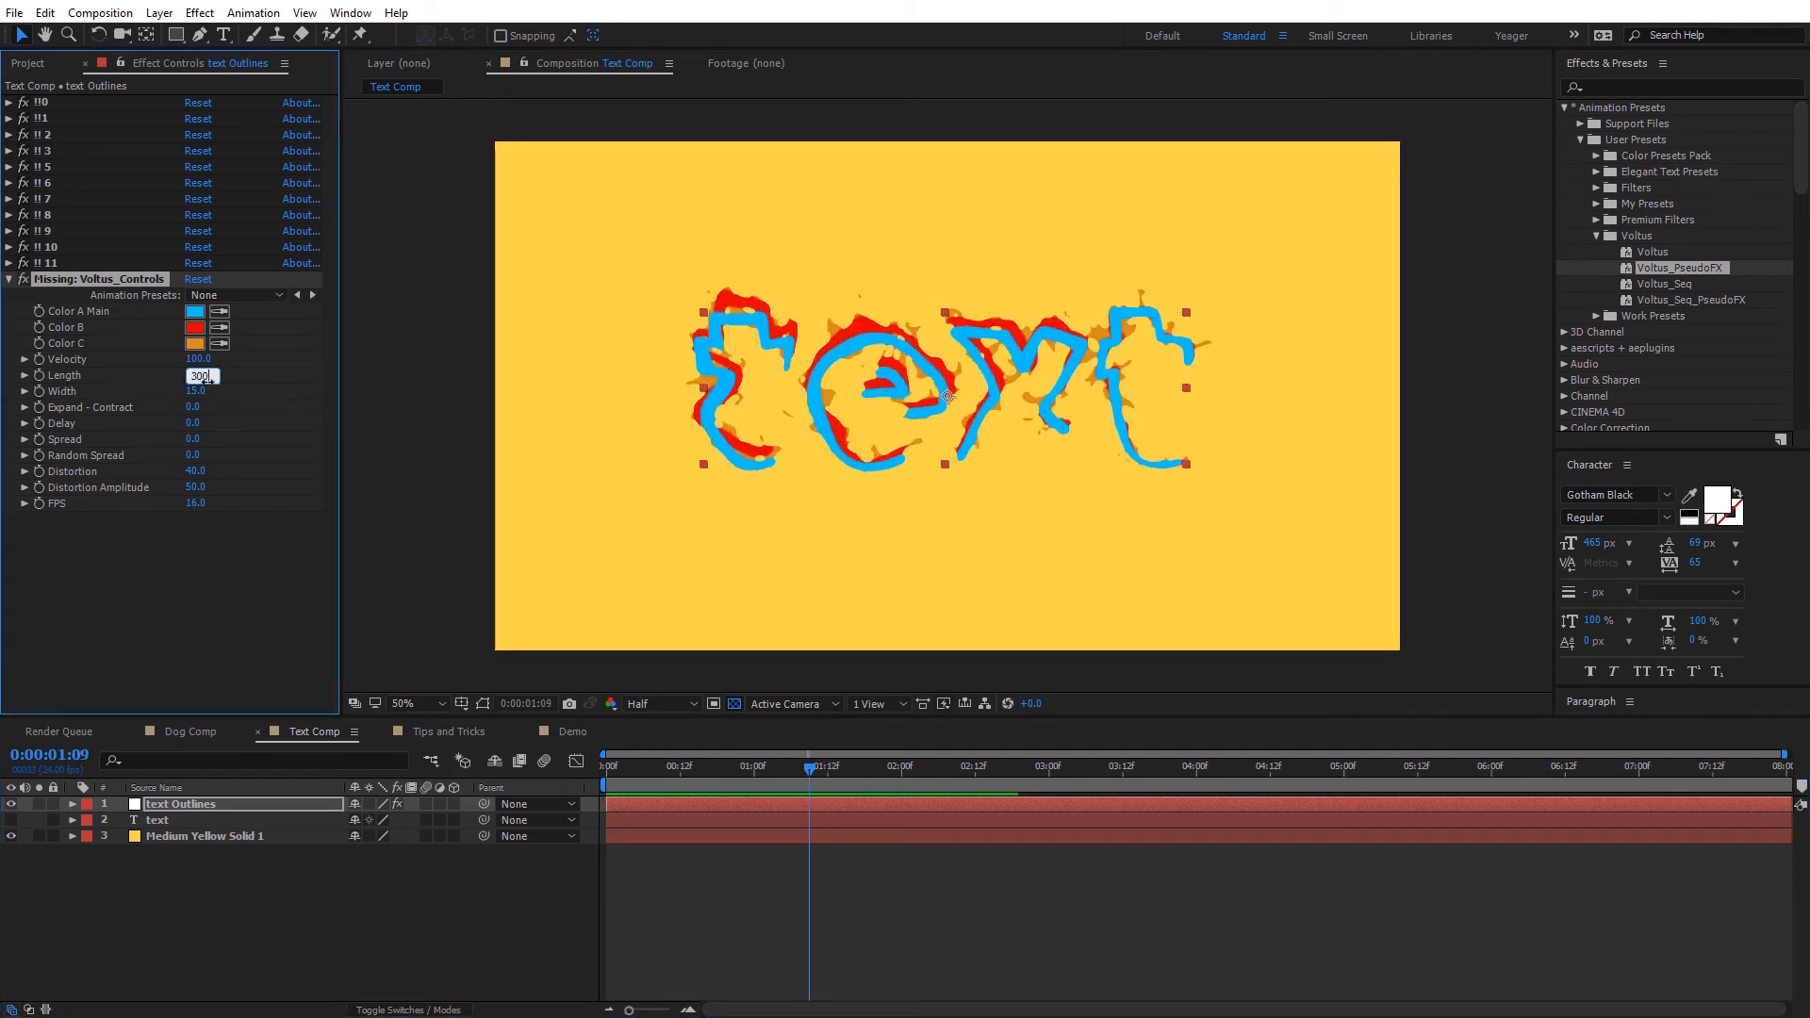
{"action": "type", "text": "00"}
{"action": "key", "text": "Return"}
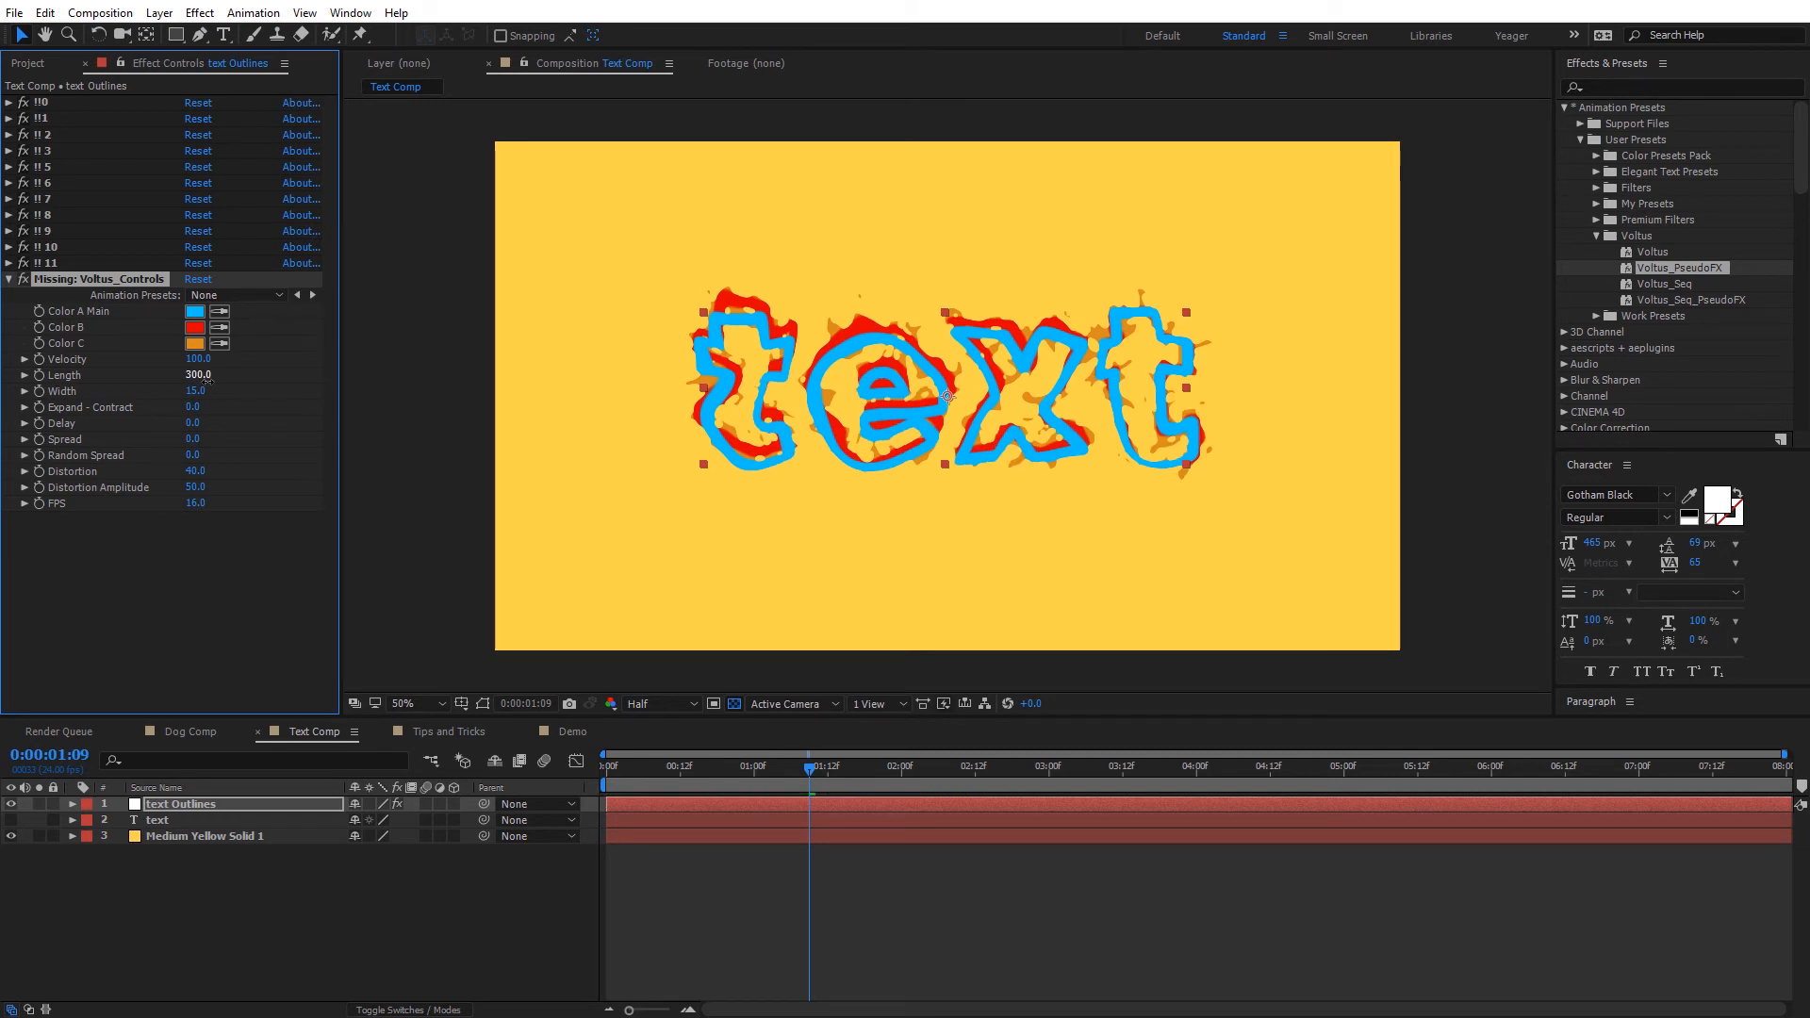
{"action": "key", "text": "space"}
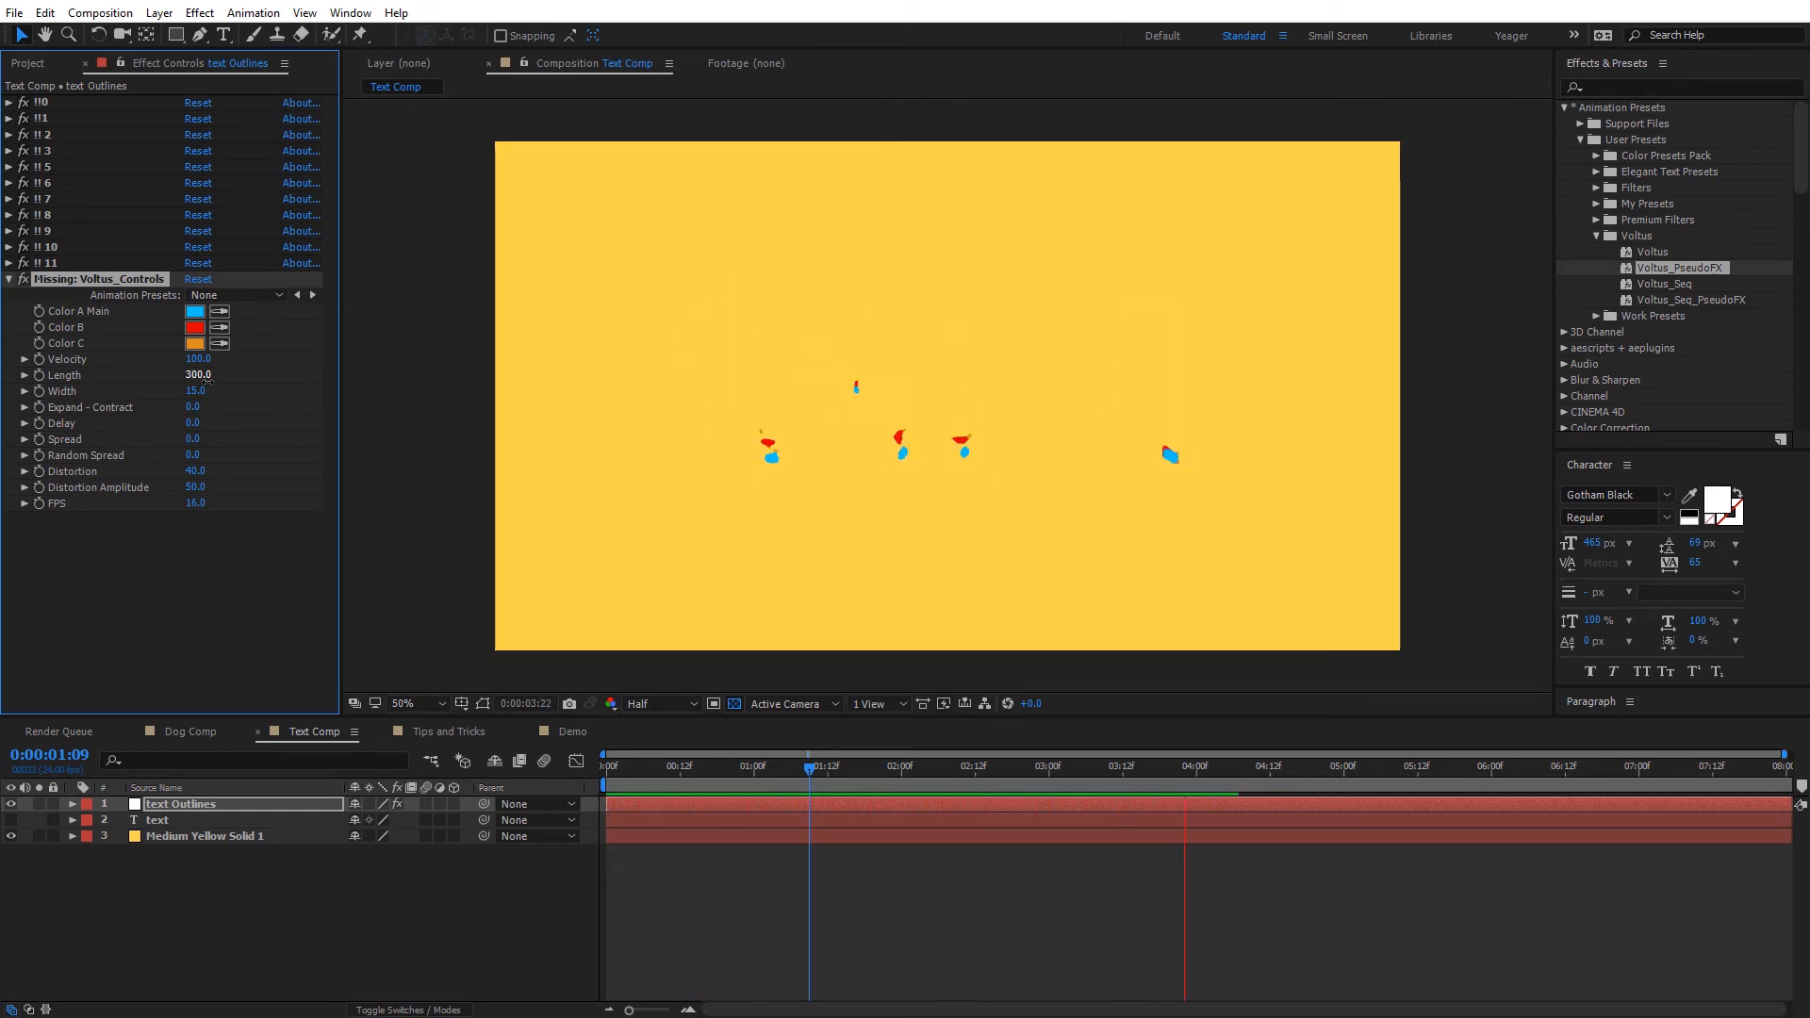
{"action": "key", "text": "space"}
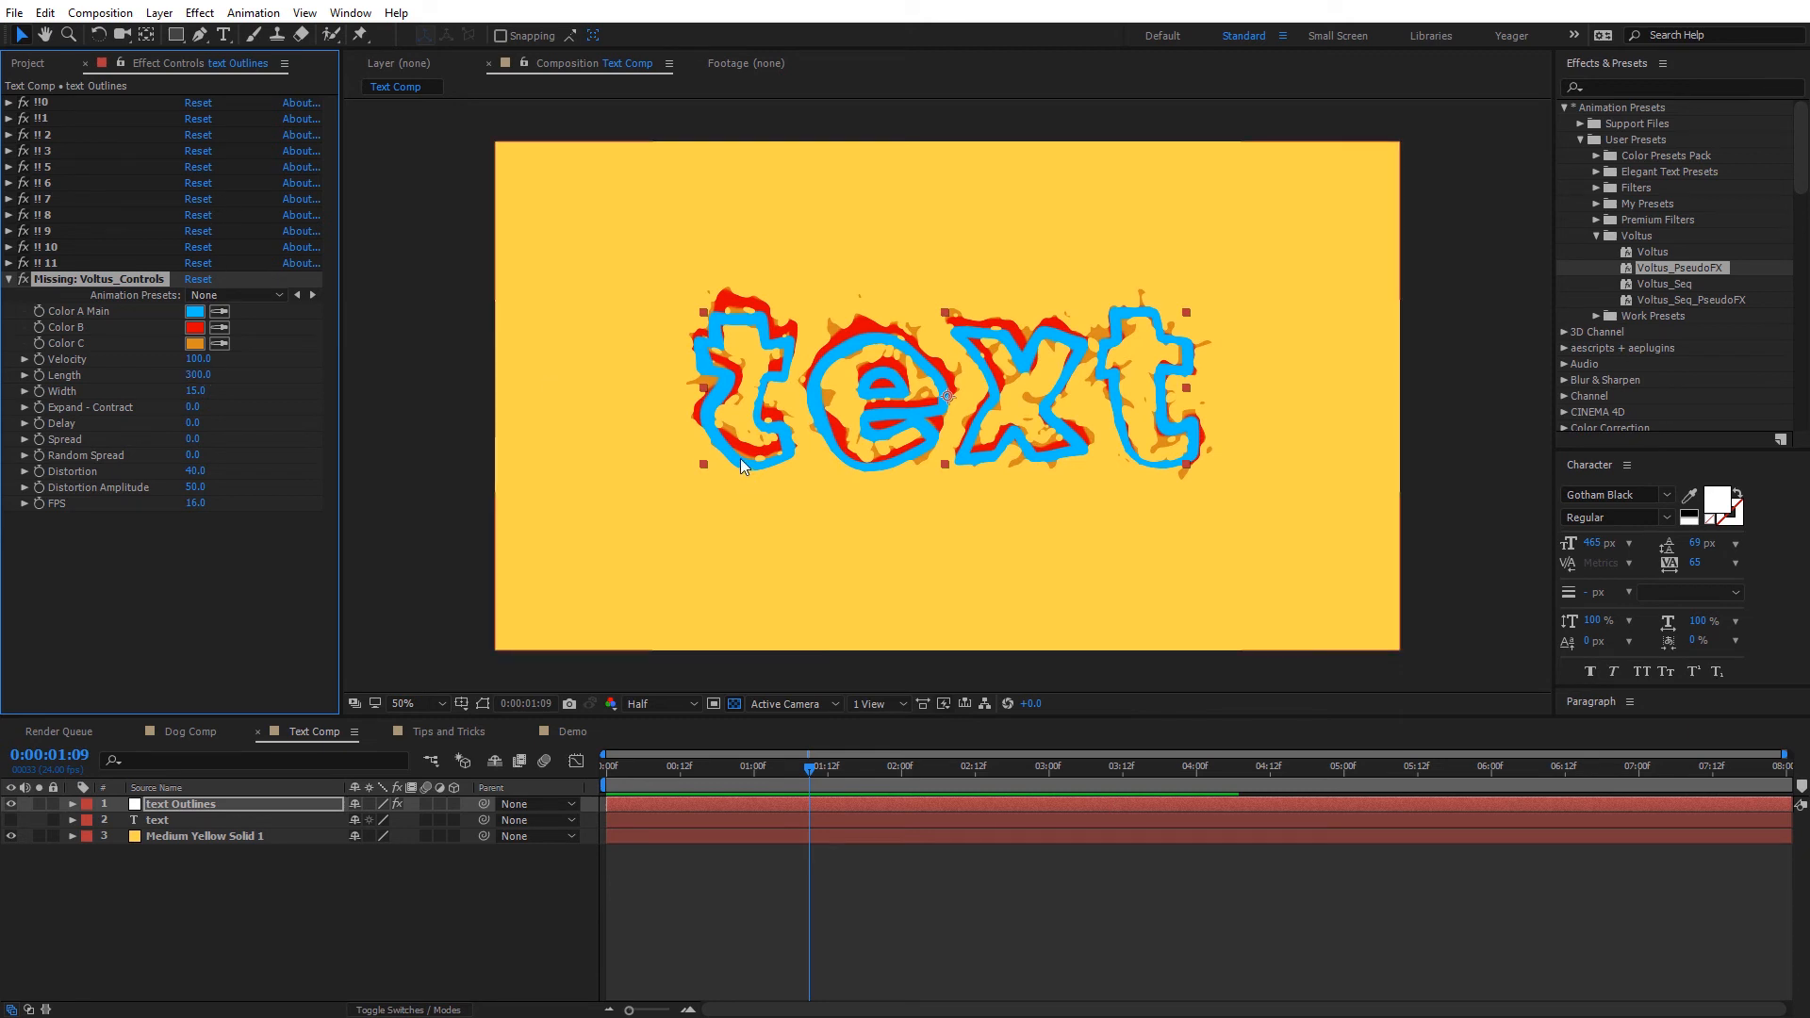
{"action": "left_click_drag", "start_coordinate": [816, 771], "coordinate": [699, 769]}
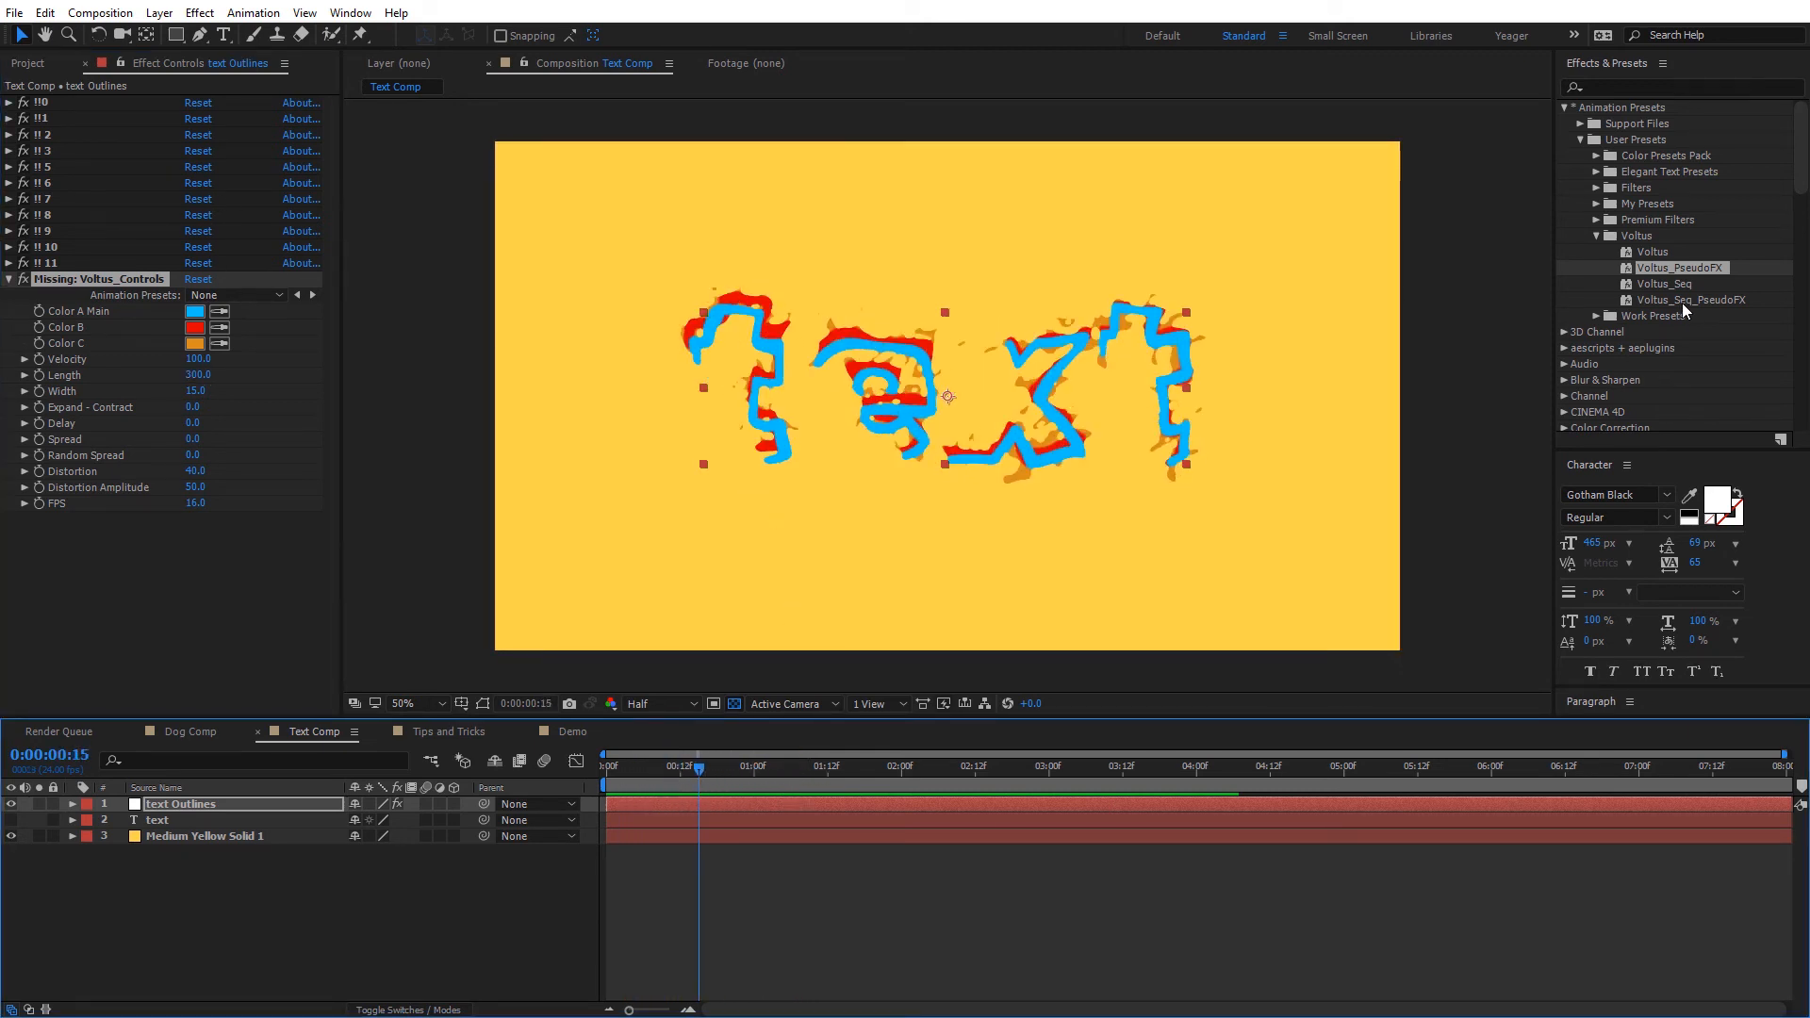
Delete all the Voltus effects from the text Outlines layer.
{"action": "left_click", "coordinate": [227, 804]}
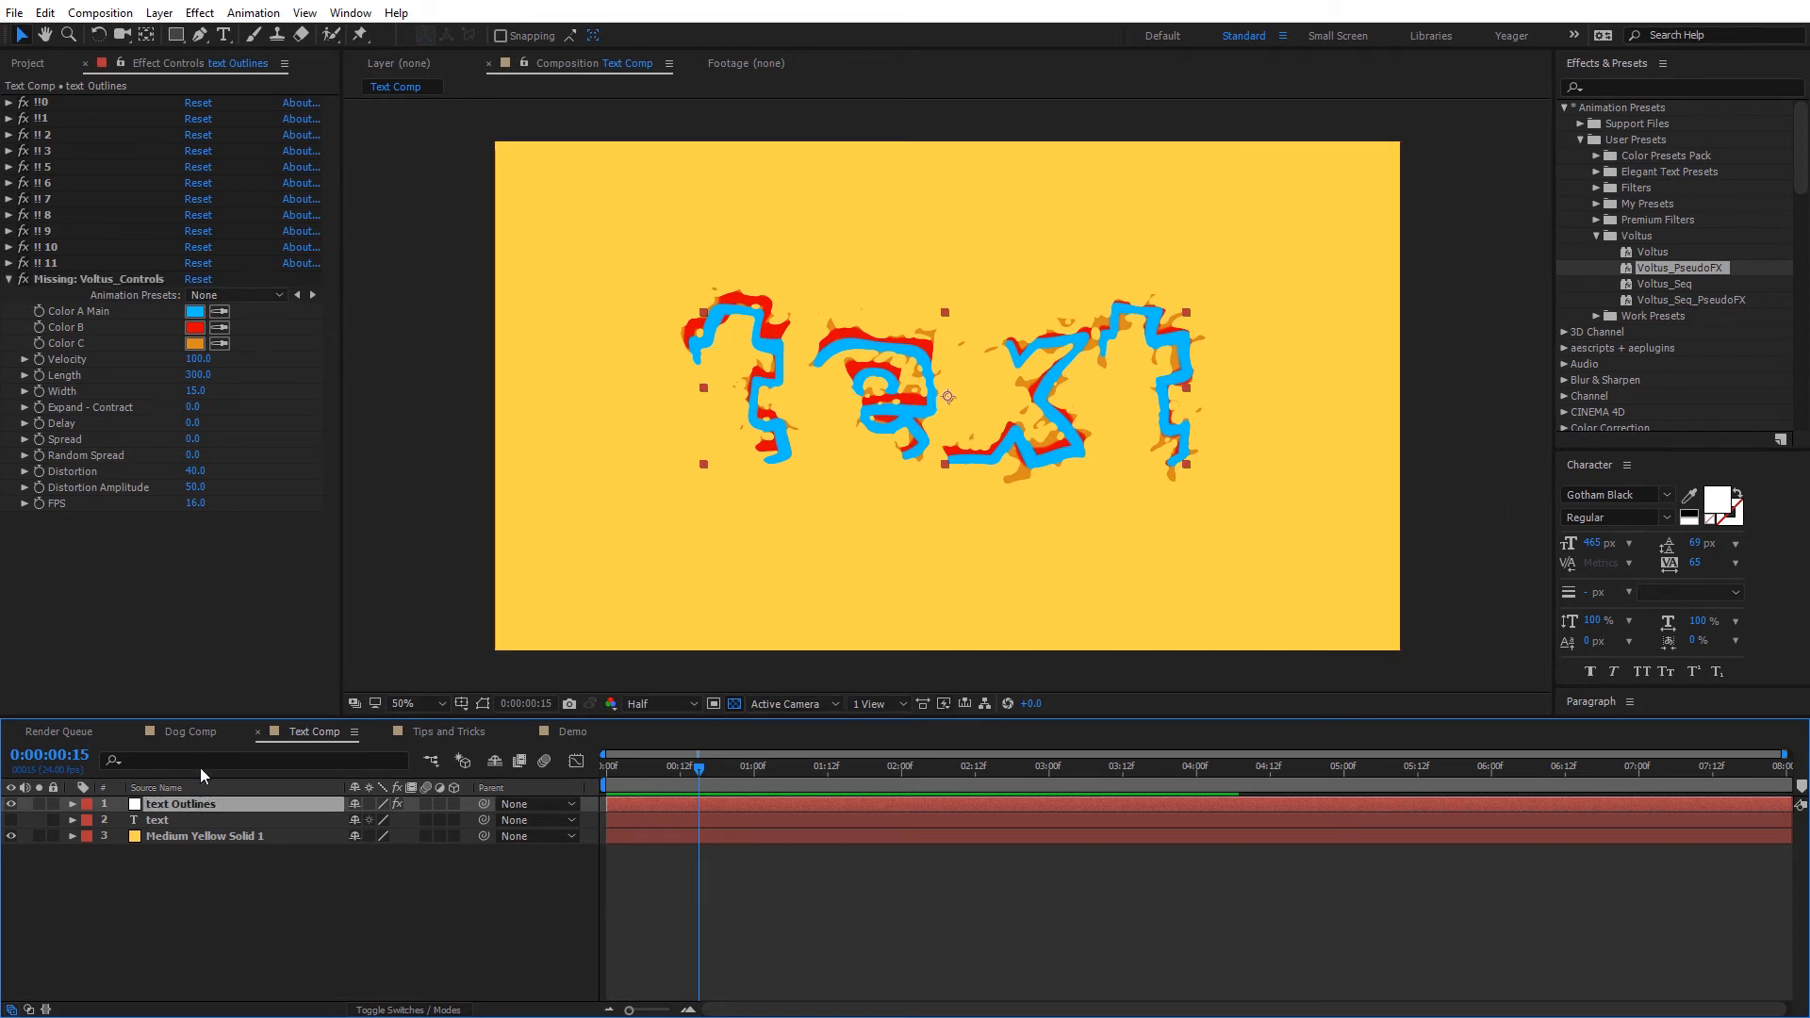
{"action": "left_click", "coordinate": [98, 280]}
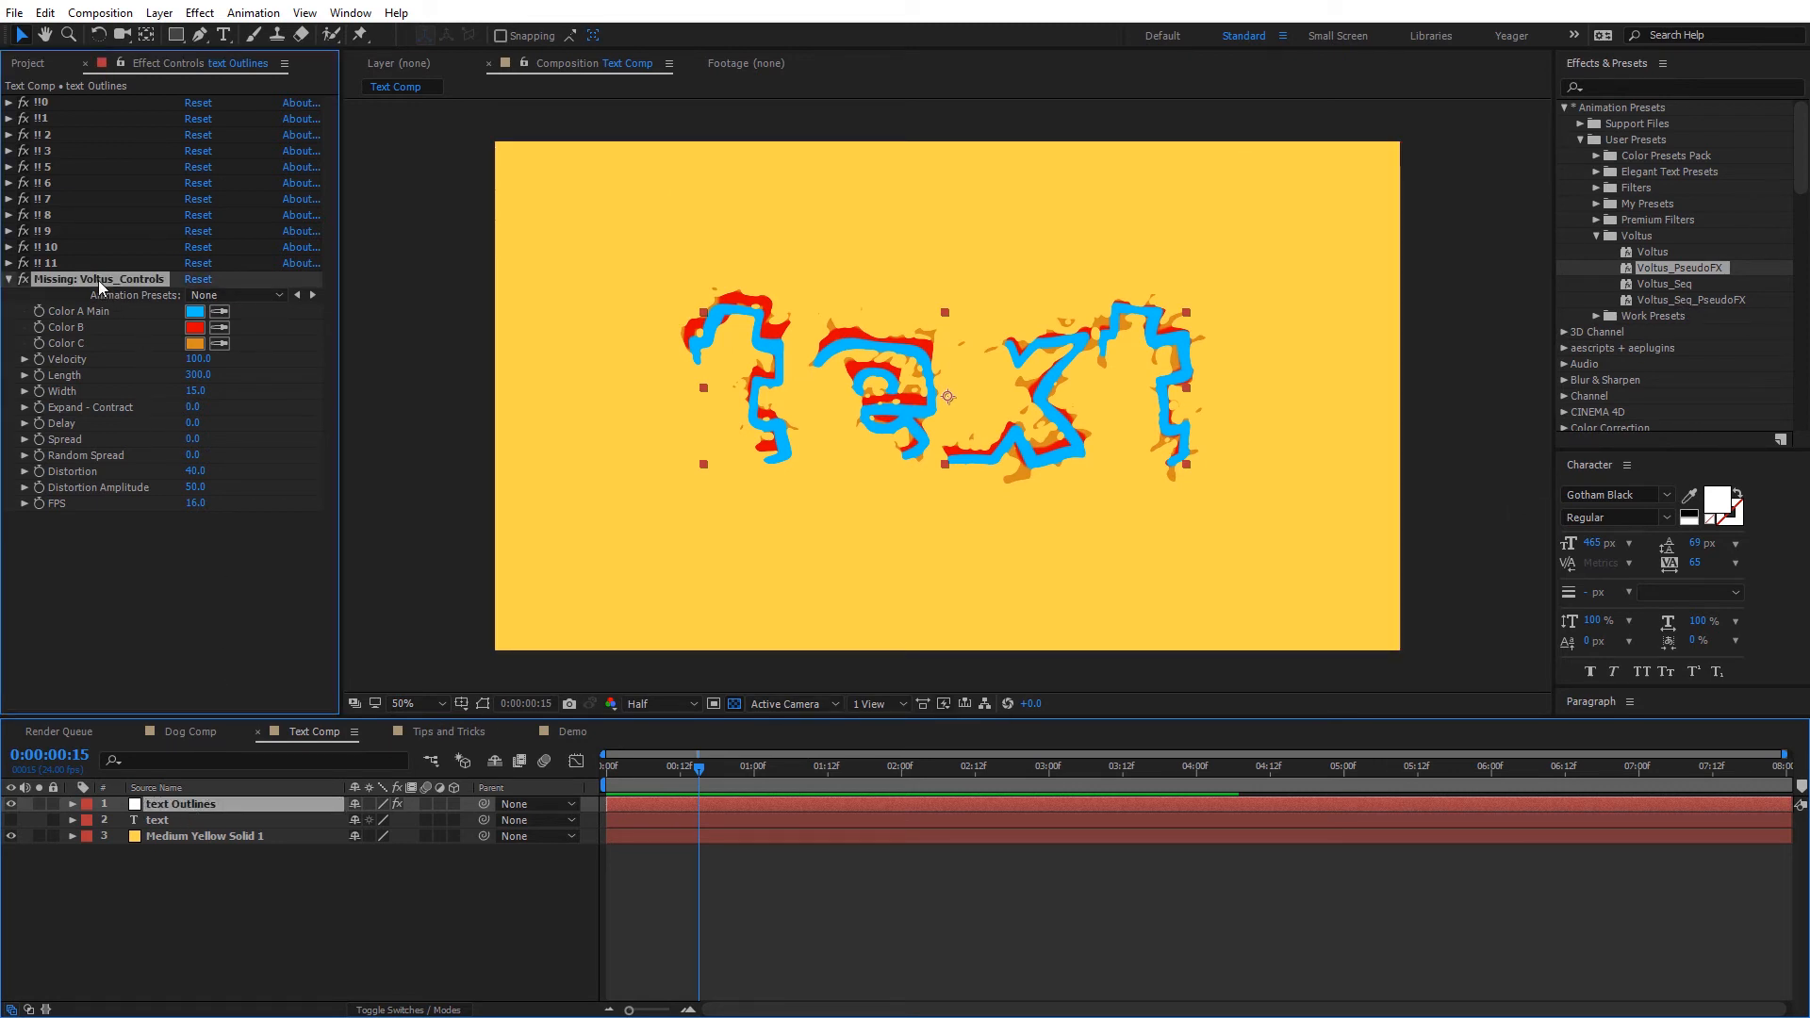
{"action": "left_click", "coordinate": [41, 102], "text": "shift"}
{"action": "key", "text": "Delete"}
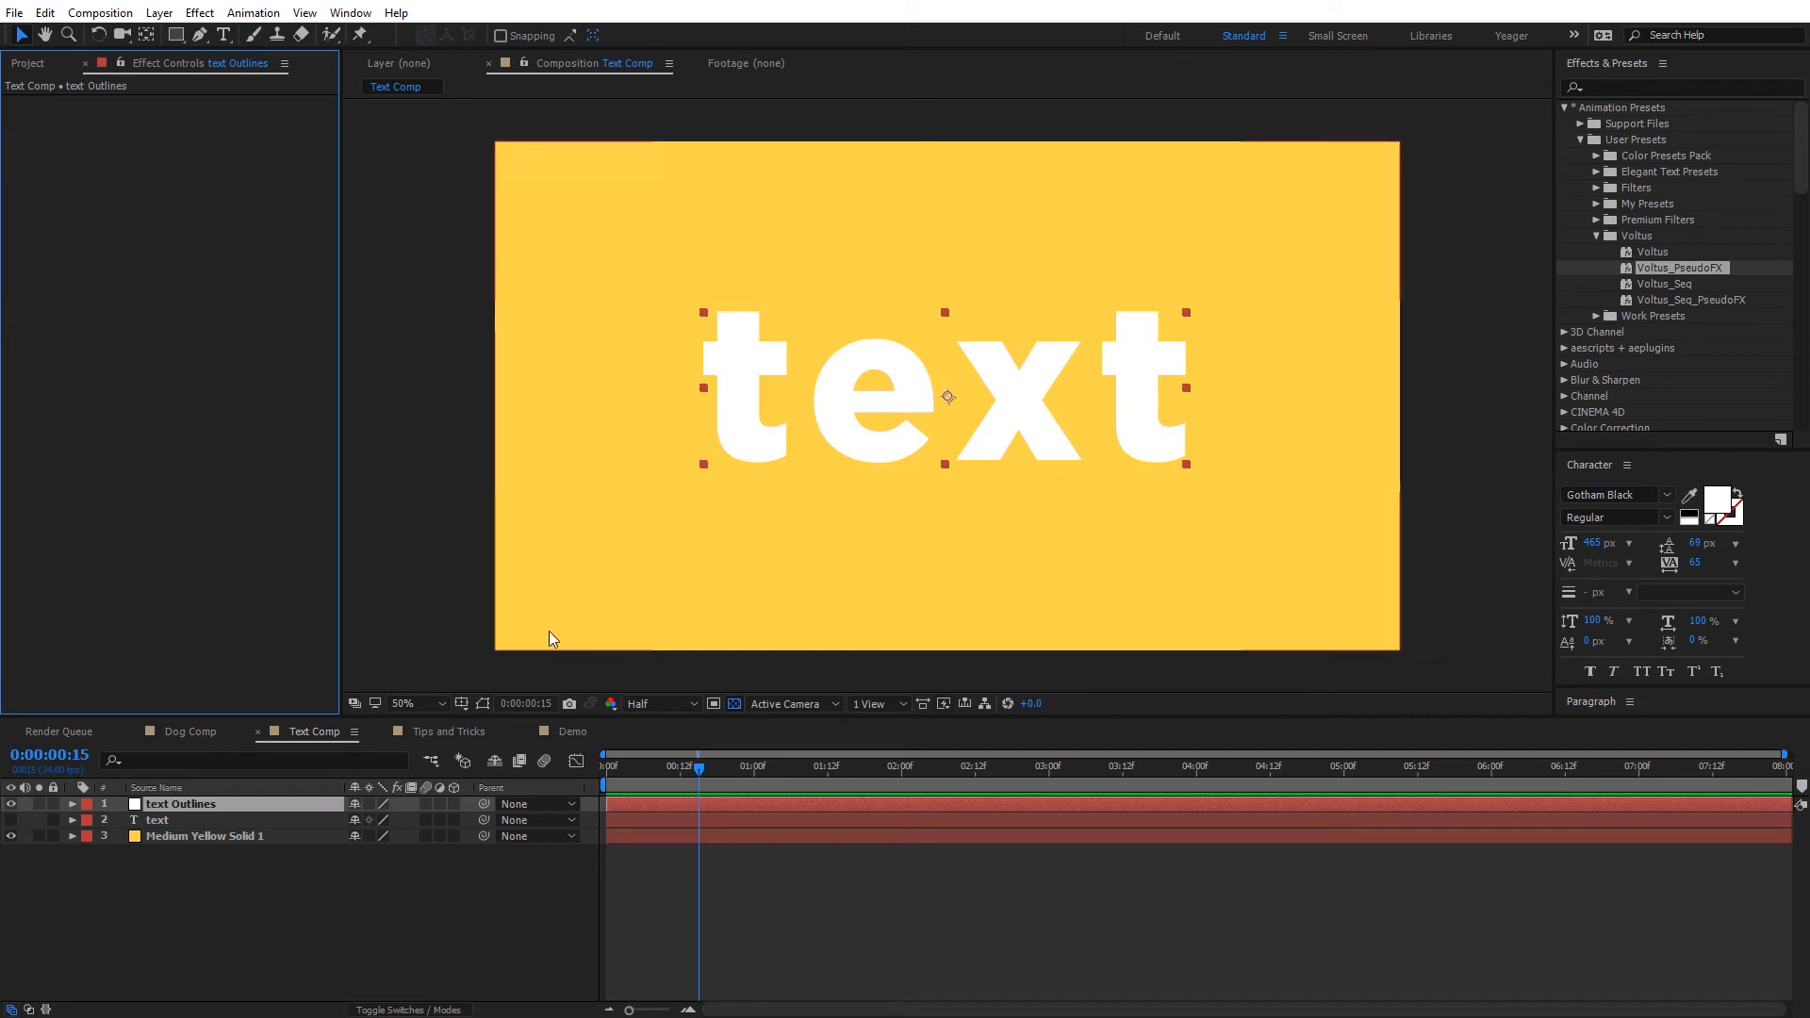
Show the mask paths and apply the Voltus_Seq_PseudoFX preset to the text Outlines layer.
{"action": "left_click", "coordinate": [483, 704]}
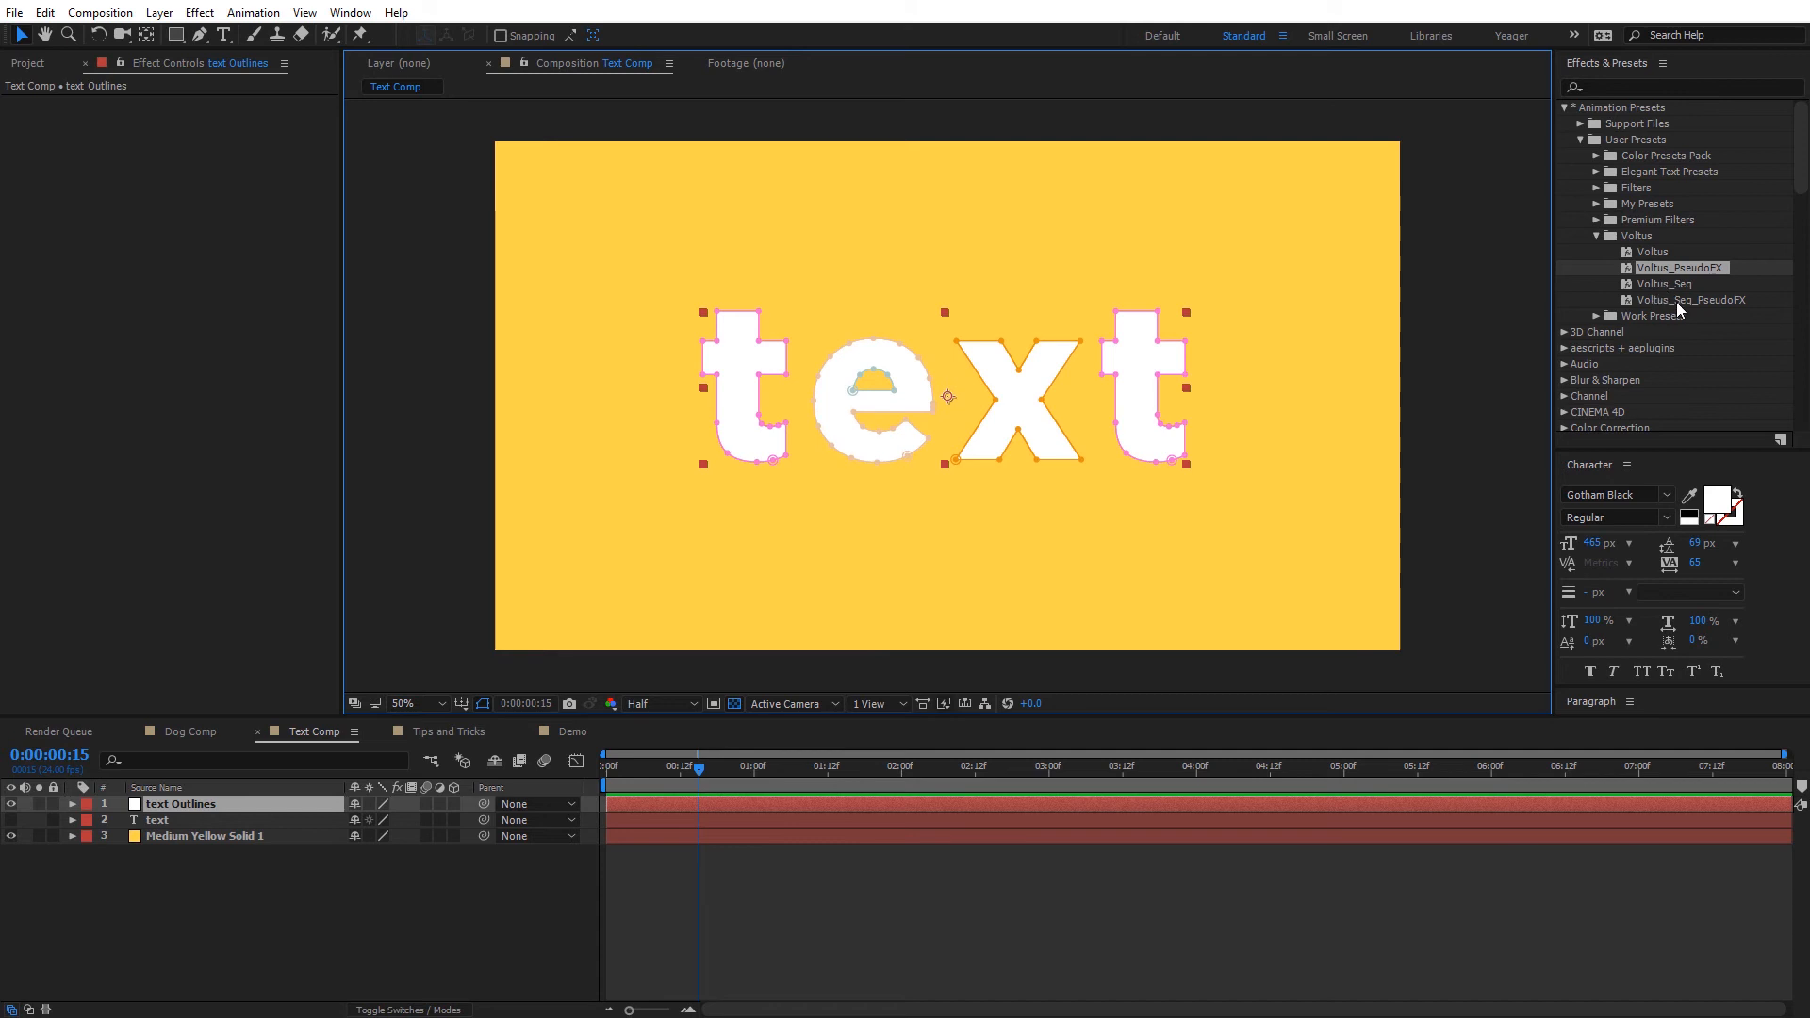
{"action": "left_click_drag", "start_coordinate": [1676, 300], "coordinate": [217, 806]}
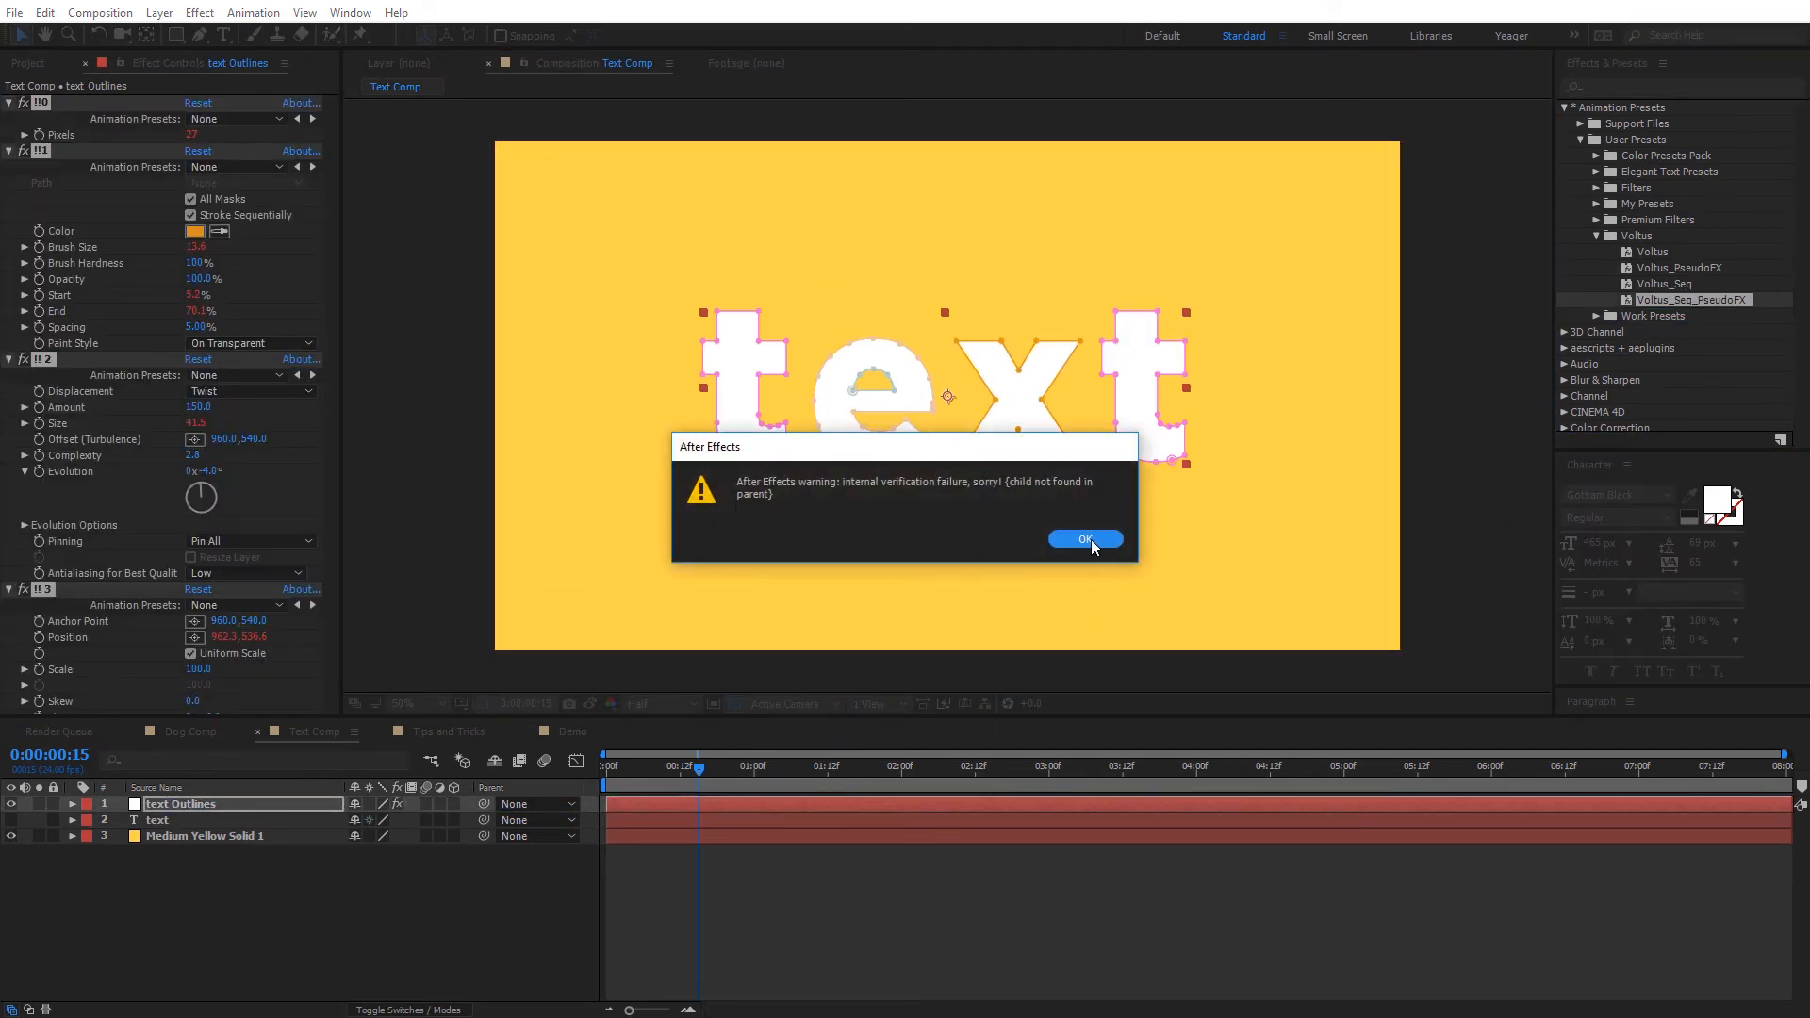
{"action": "left_click", "coordinate": [1085, 539]}
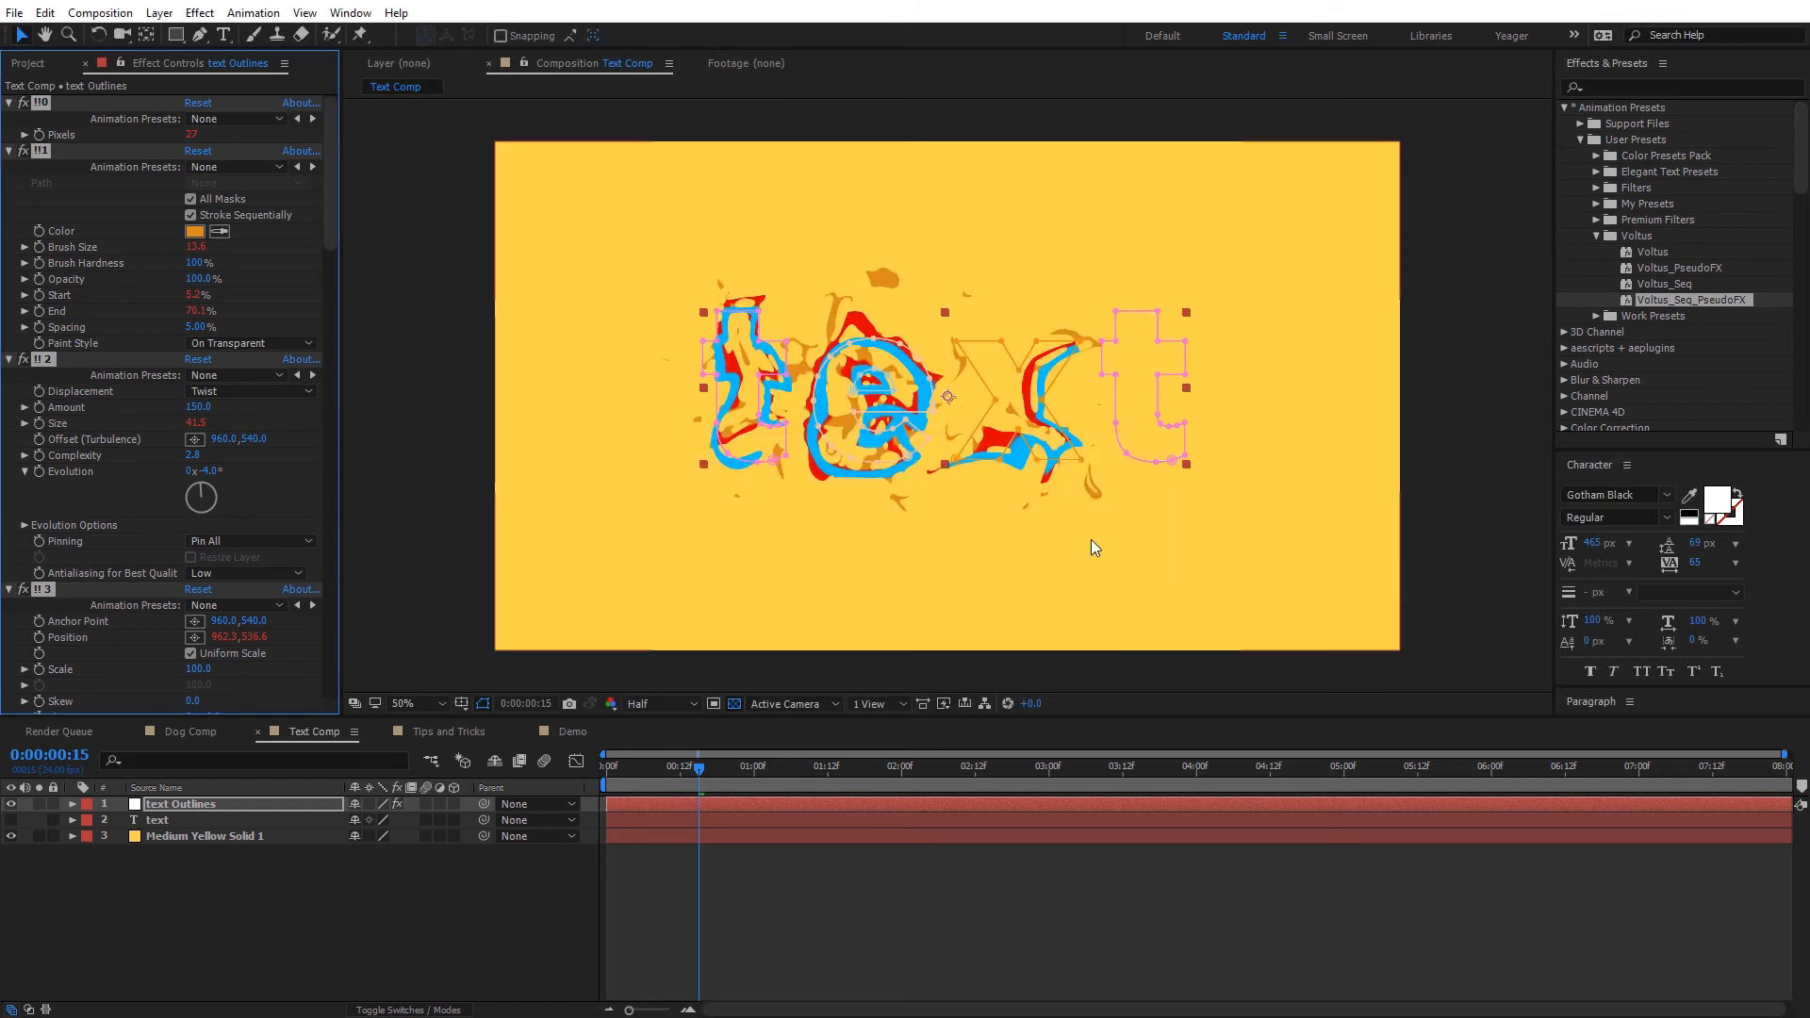
Collapse every effect on the text Outlines layer, expand only Voltus_Controls, and return to the start of the timeline.
{"action": "left_click", "coordinate": [9, 103], "text": "ctrl"}
{"action": "left_click", "coordinate": [9, 280]}
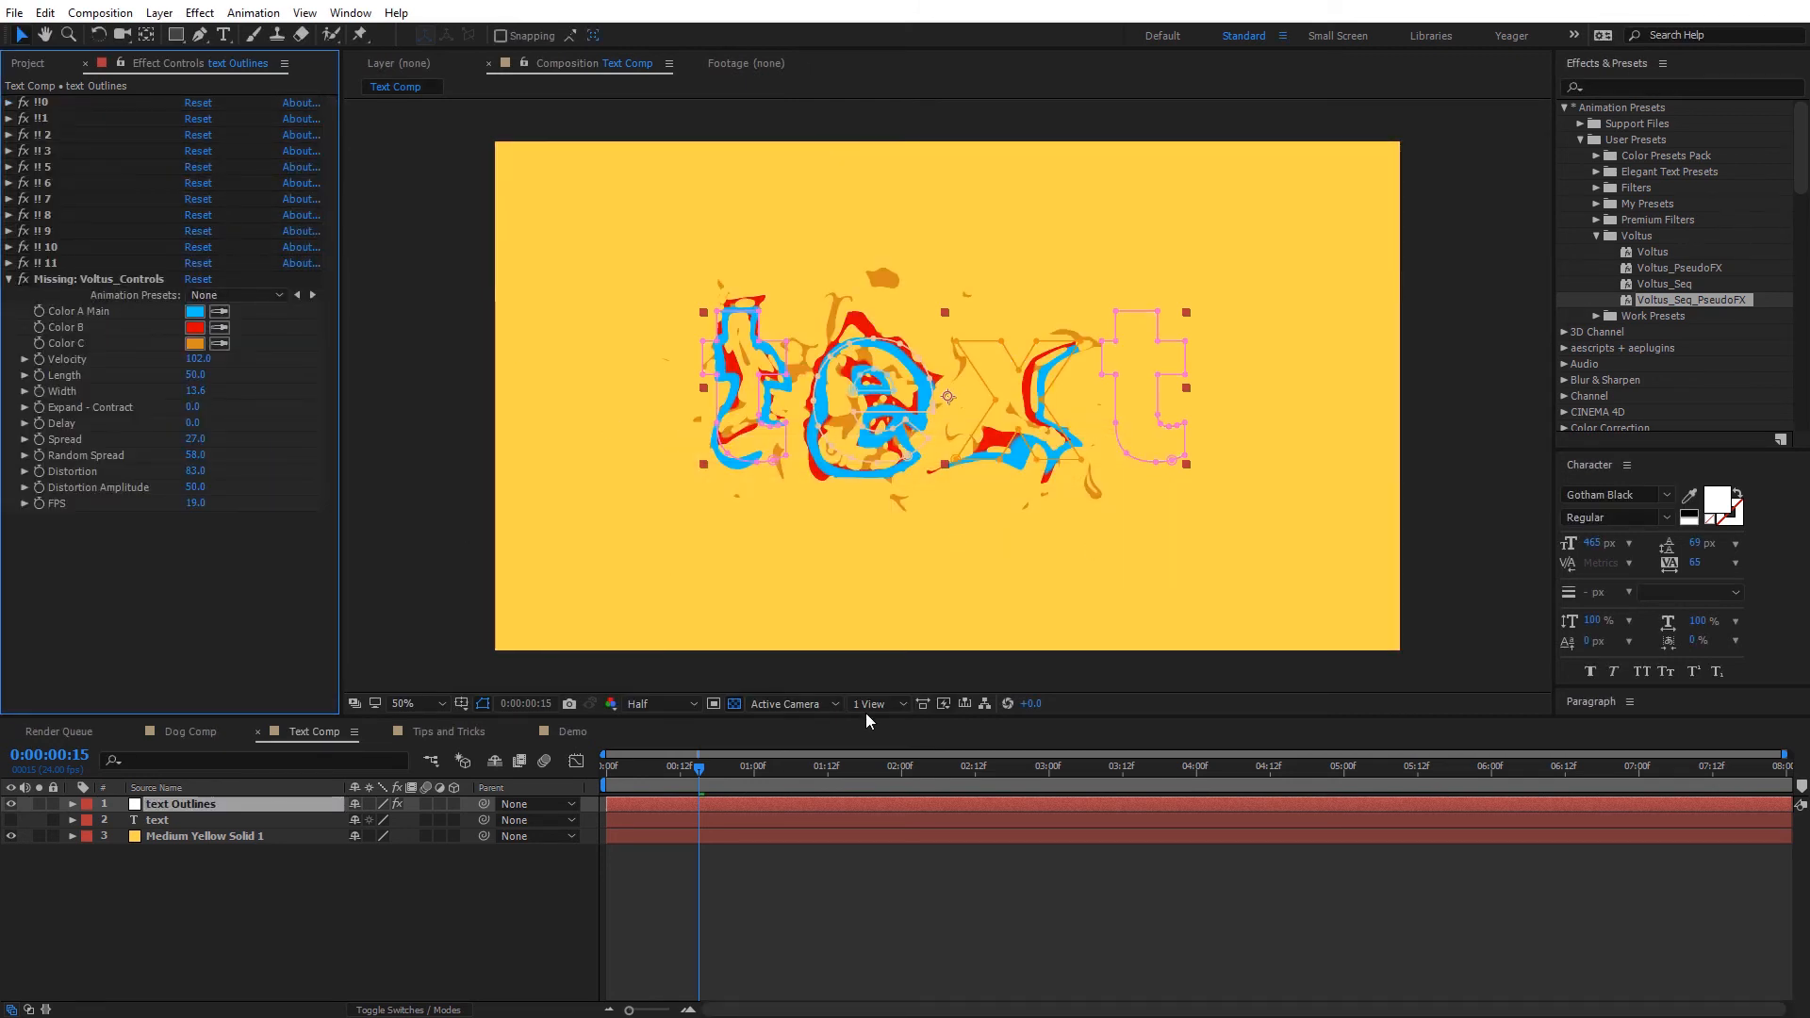
{"action": "key", "text": "Home"}
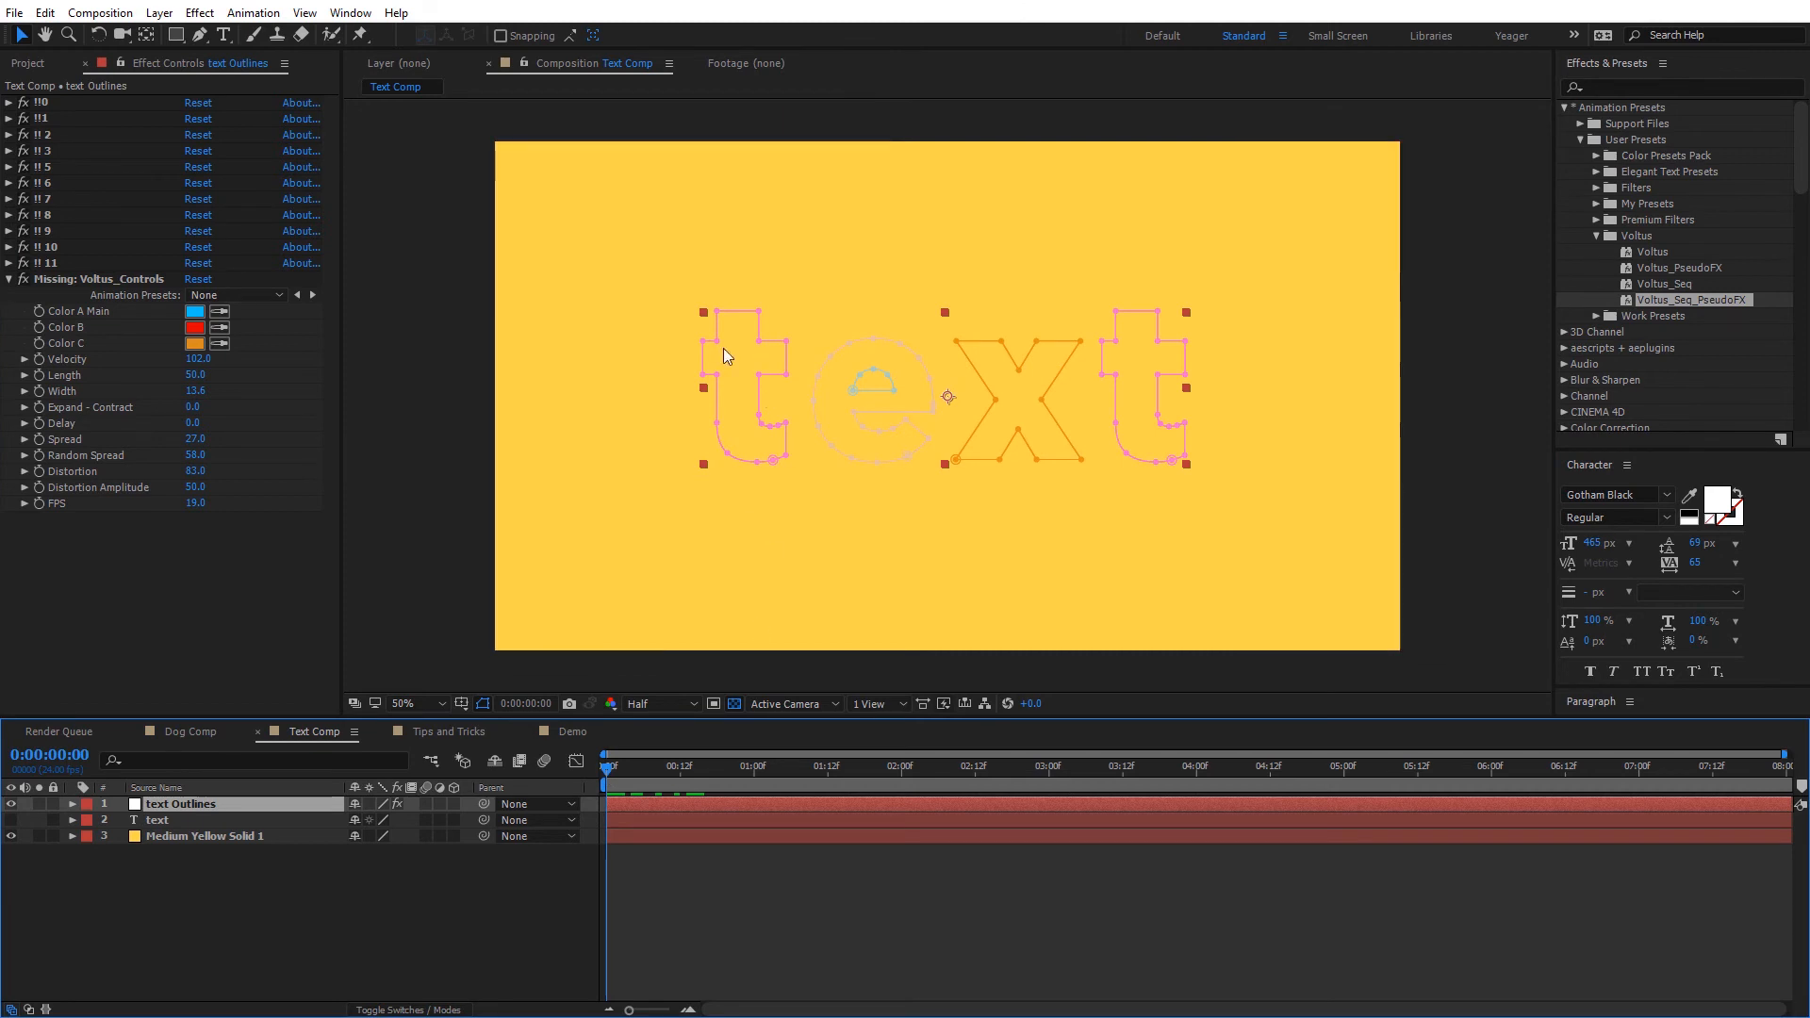
{"action": "mouse_move", "coordinate": [607, 775]}
{"action": "left_mouse_down"}
{"action": "mouse_move", "coordinate": [875, 780]}
{"action": "mouse_move", "coordinate": [594, 782]}
{"action": "left_mouse_up"}
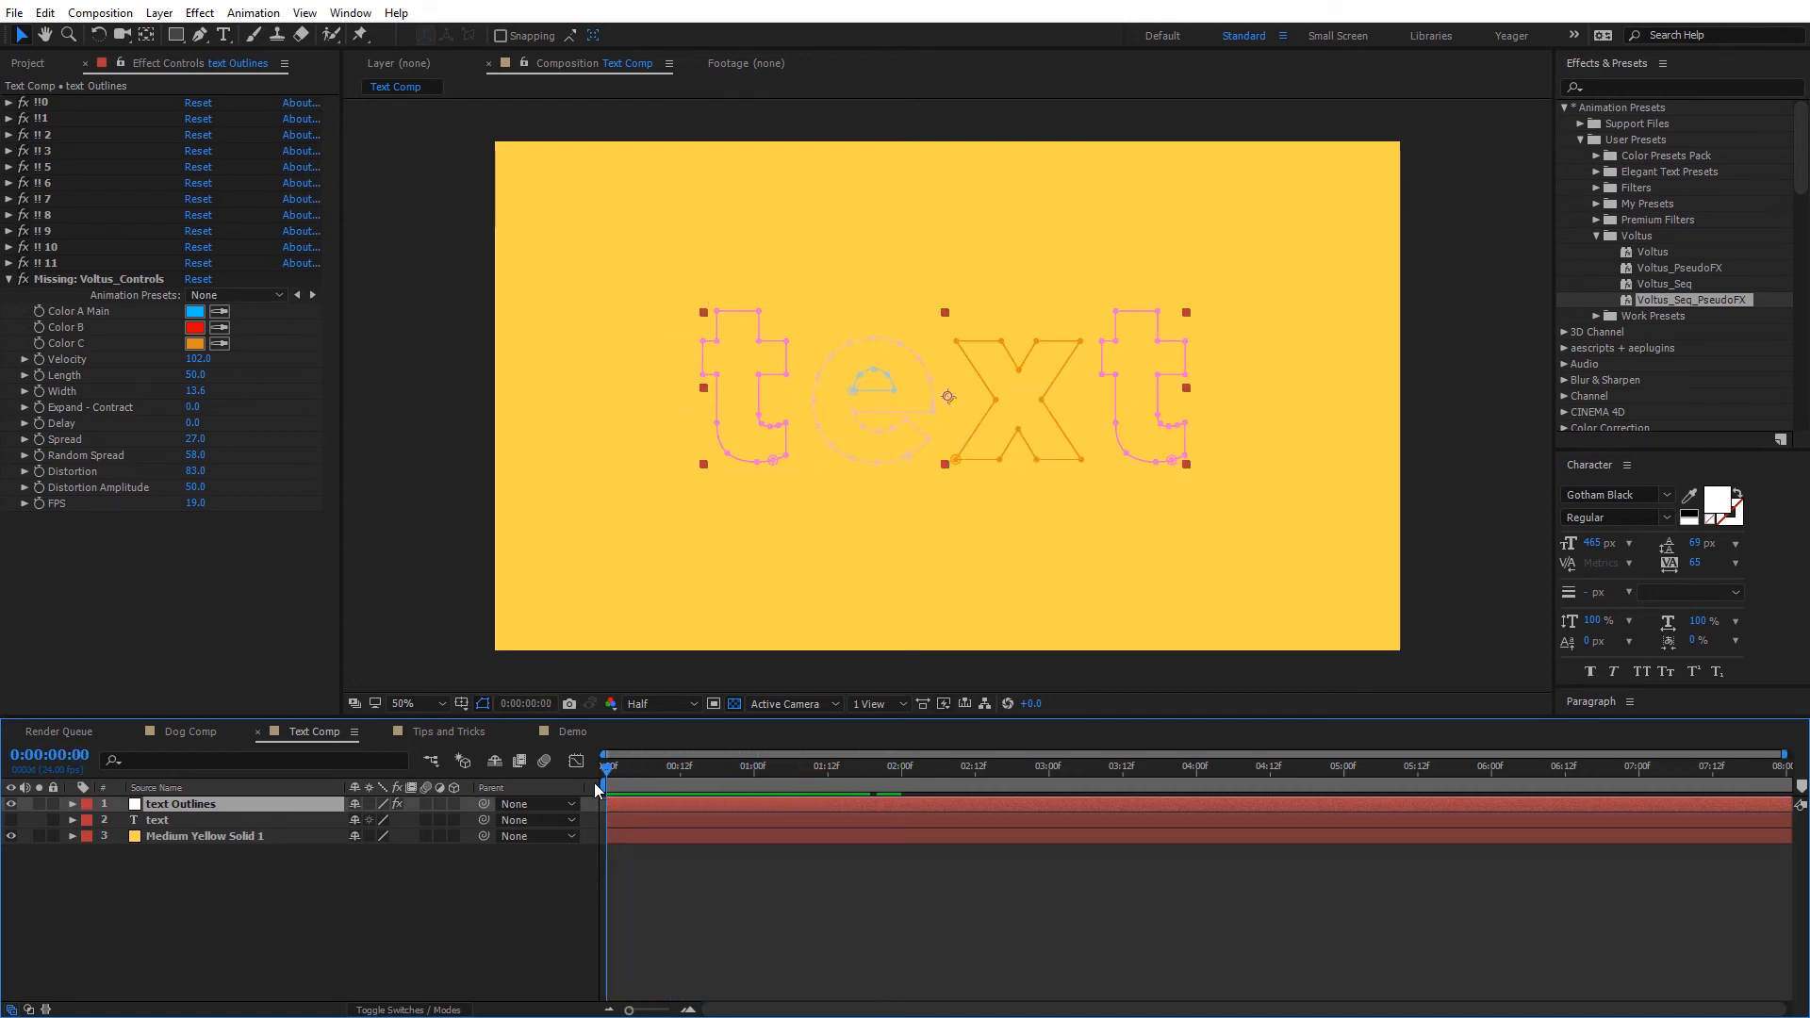
Hide the mask paths, preview the sequential text stroke from the start, and scrub to 0:00:01:03.
{"action": "left_click", "coordinate": [481, 703]}
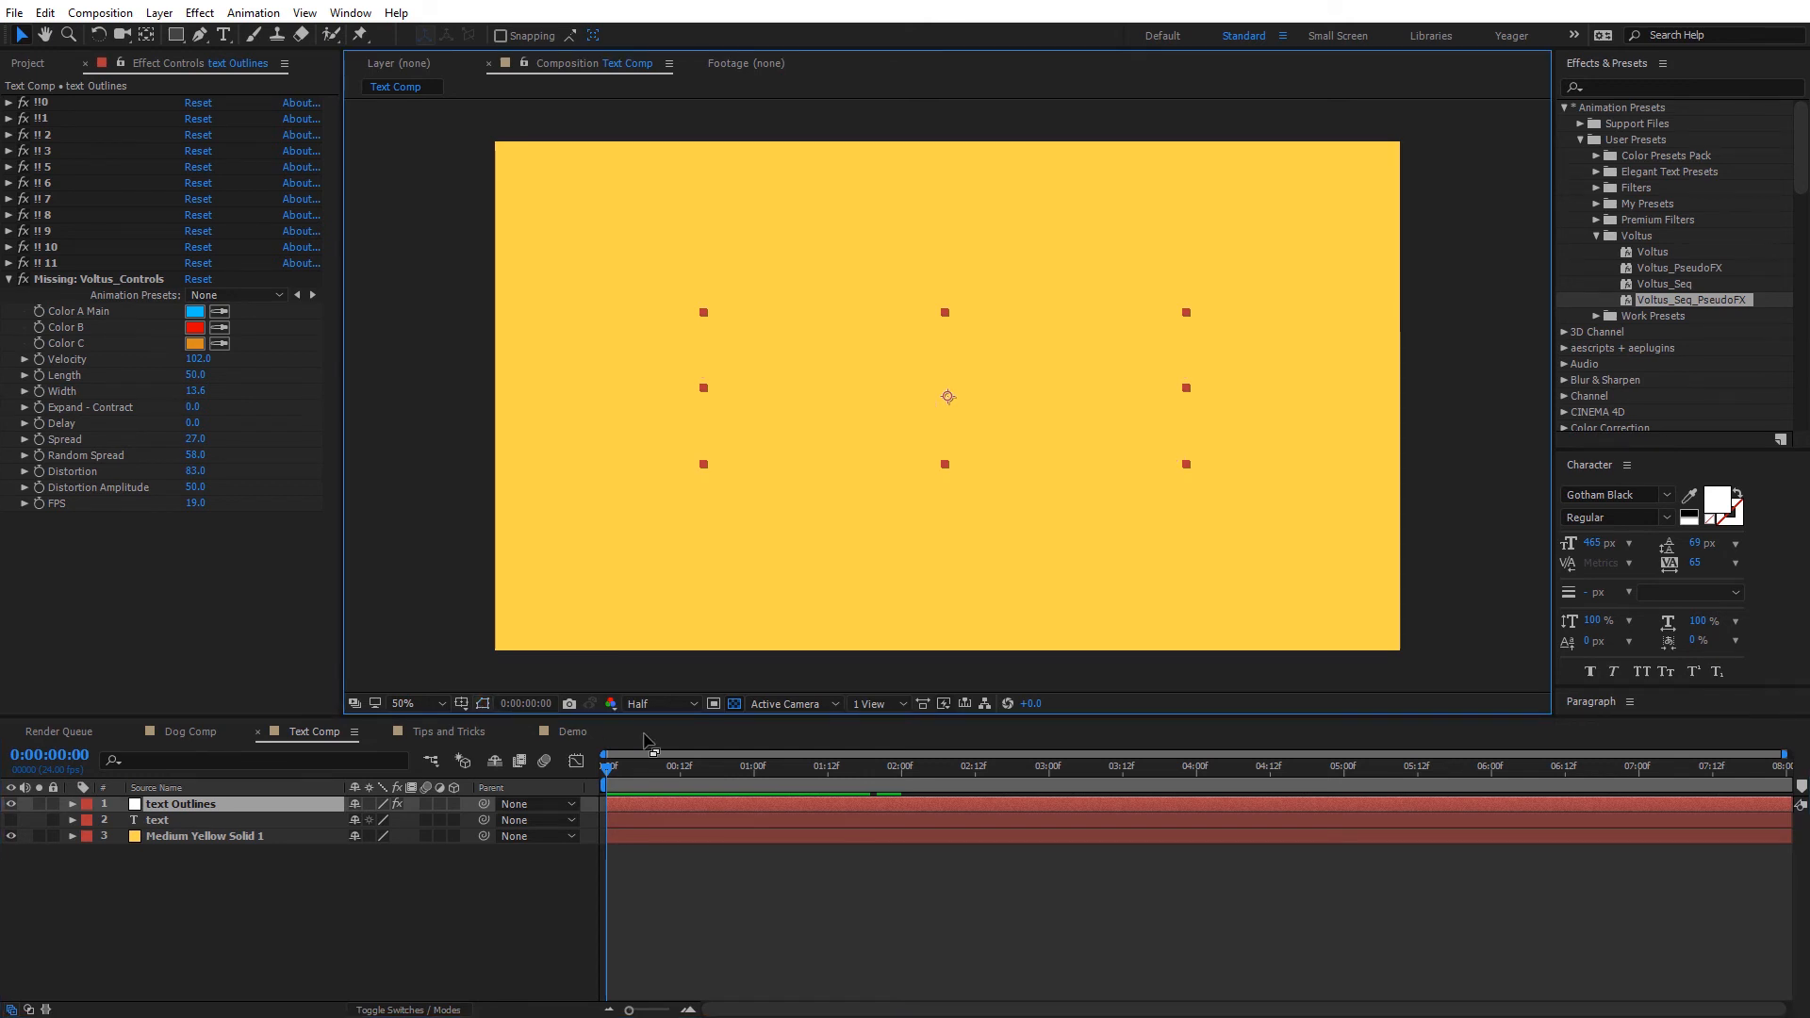
{"action": "key", "text": "space"}
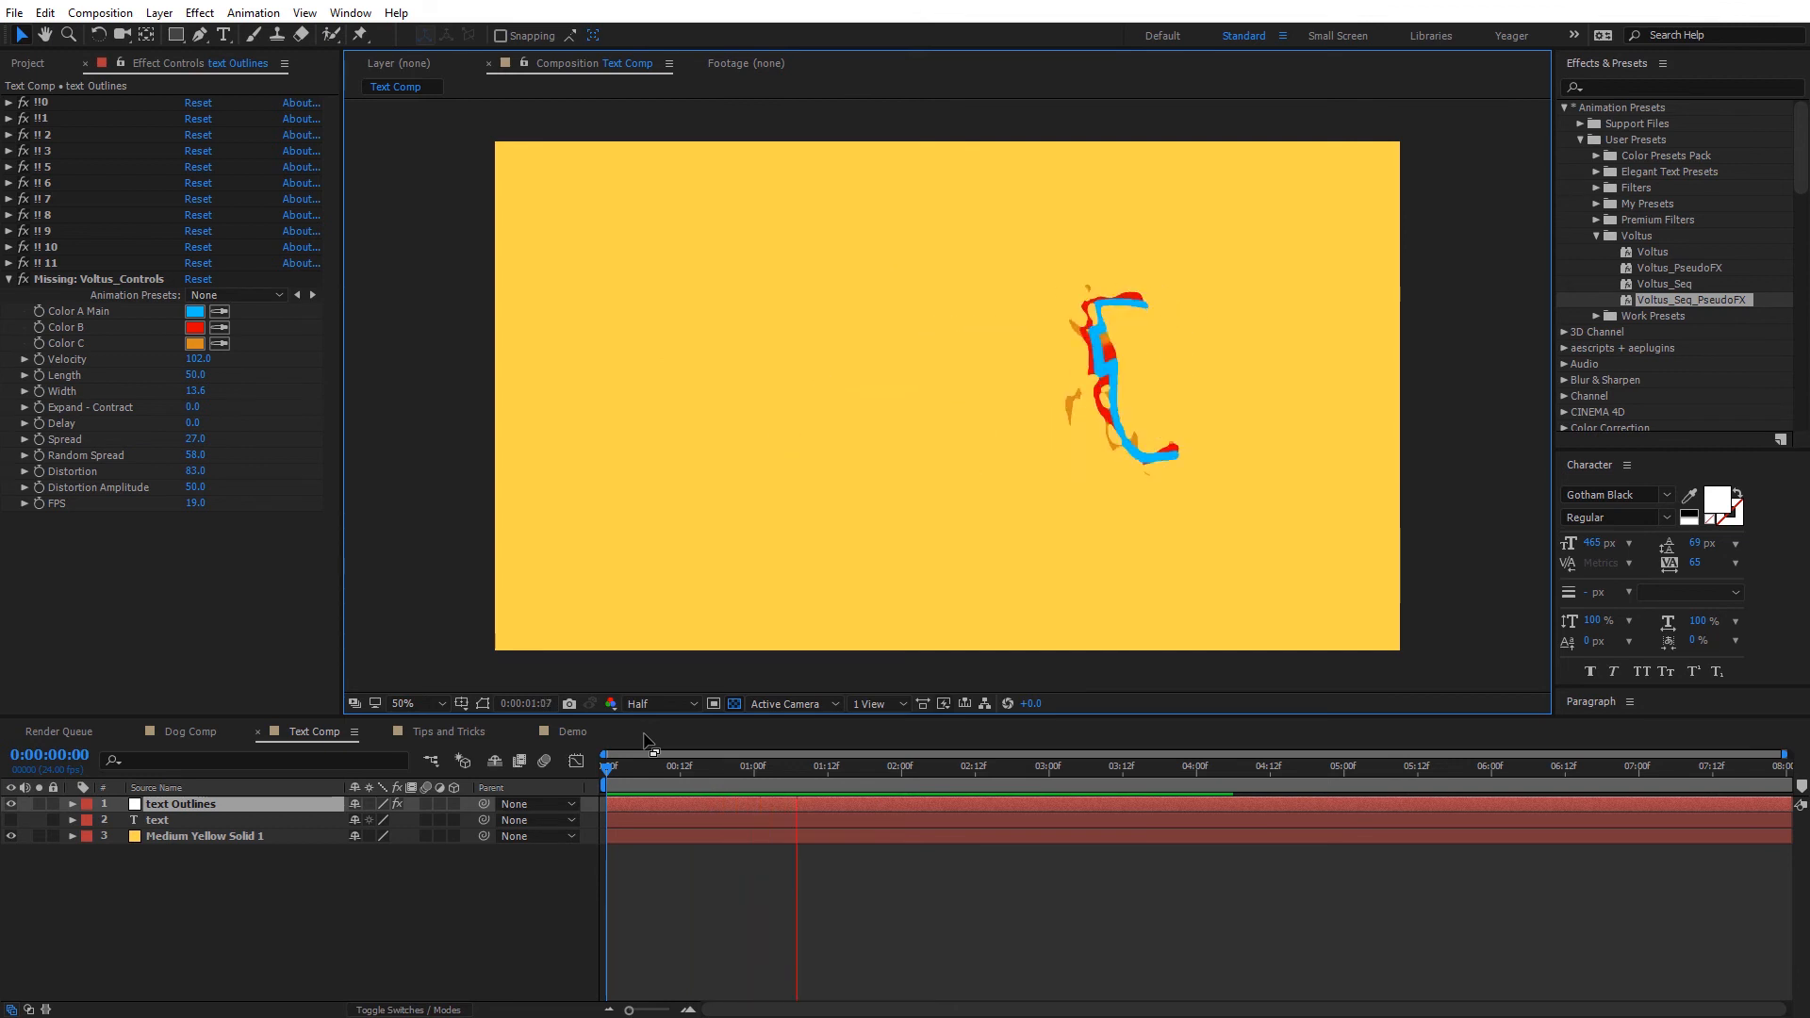
{"action": "left_click", "coordinate": [640, 761]}
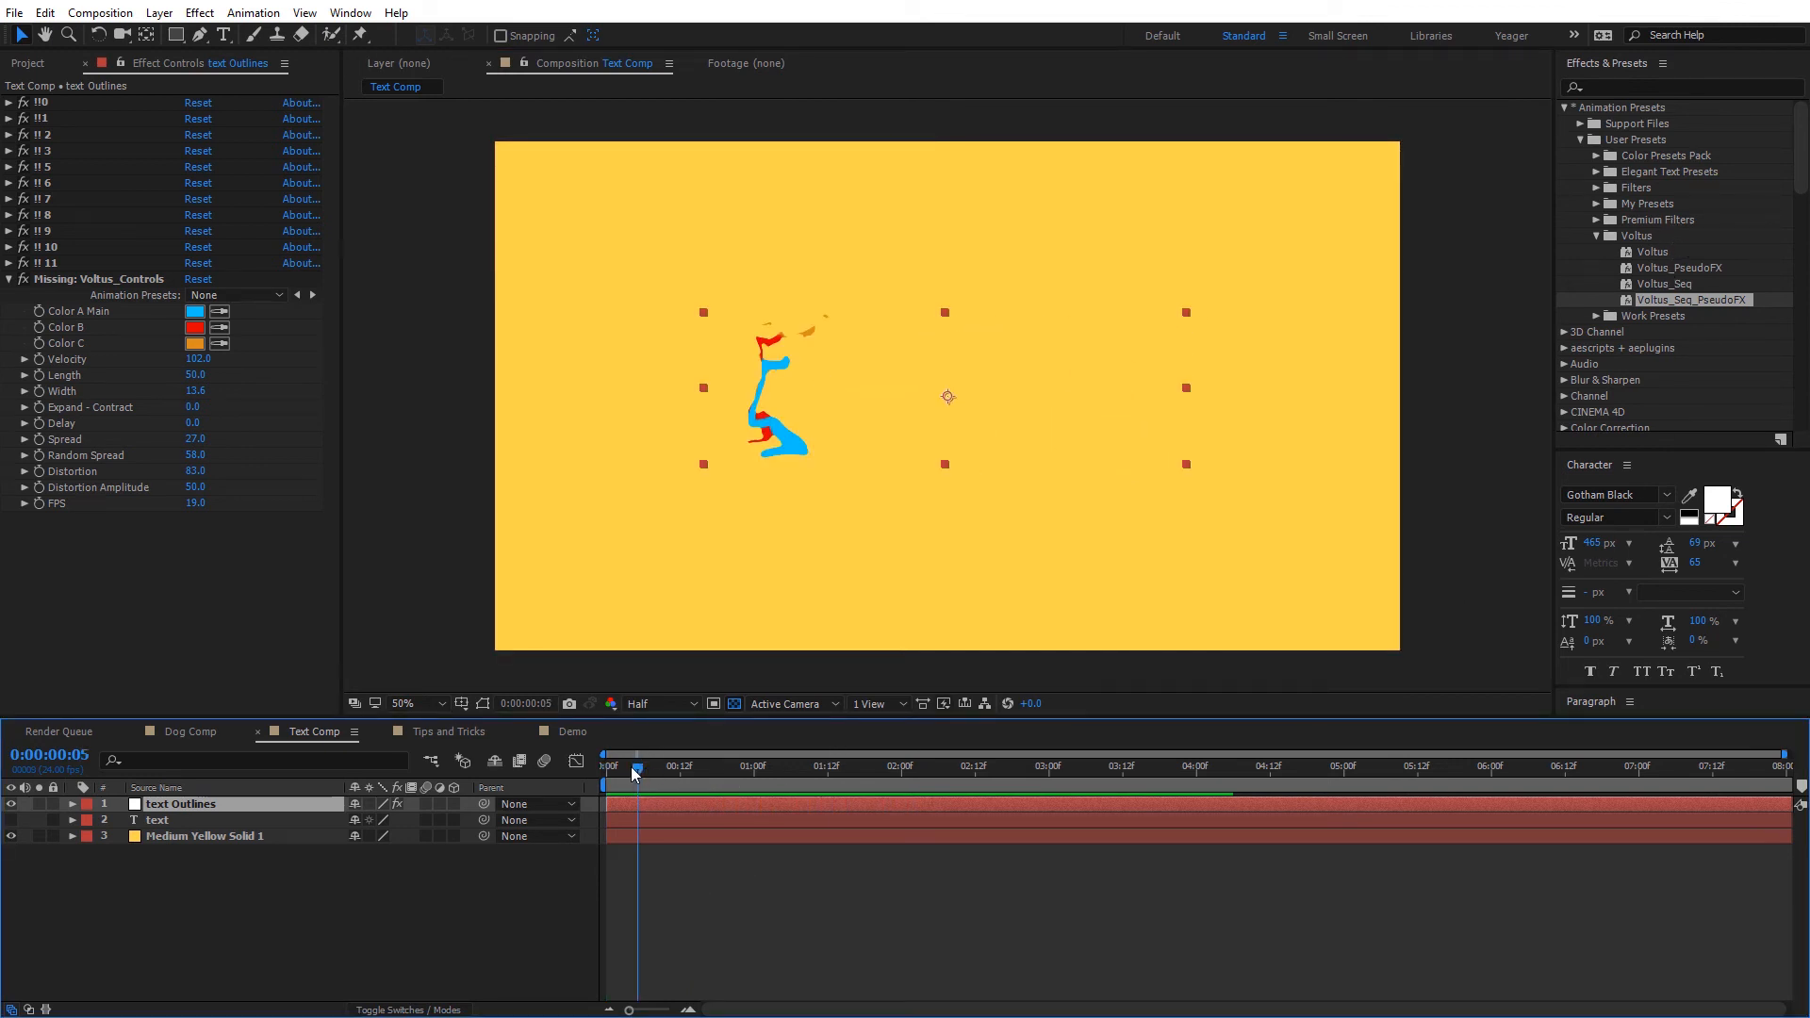
{"action": "mouse_move", "coordinate": [639, 777]}
{"action": "left_mouse_down"}
{"action": "mouse_move", "coordinate": [807, 778]}
{"action": "mouse_move", "coordinate": [773, 781]}
{"action": "left_mouse_up"}
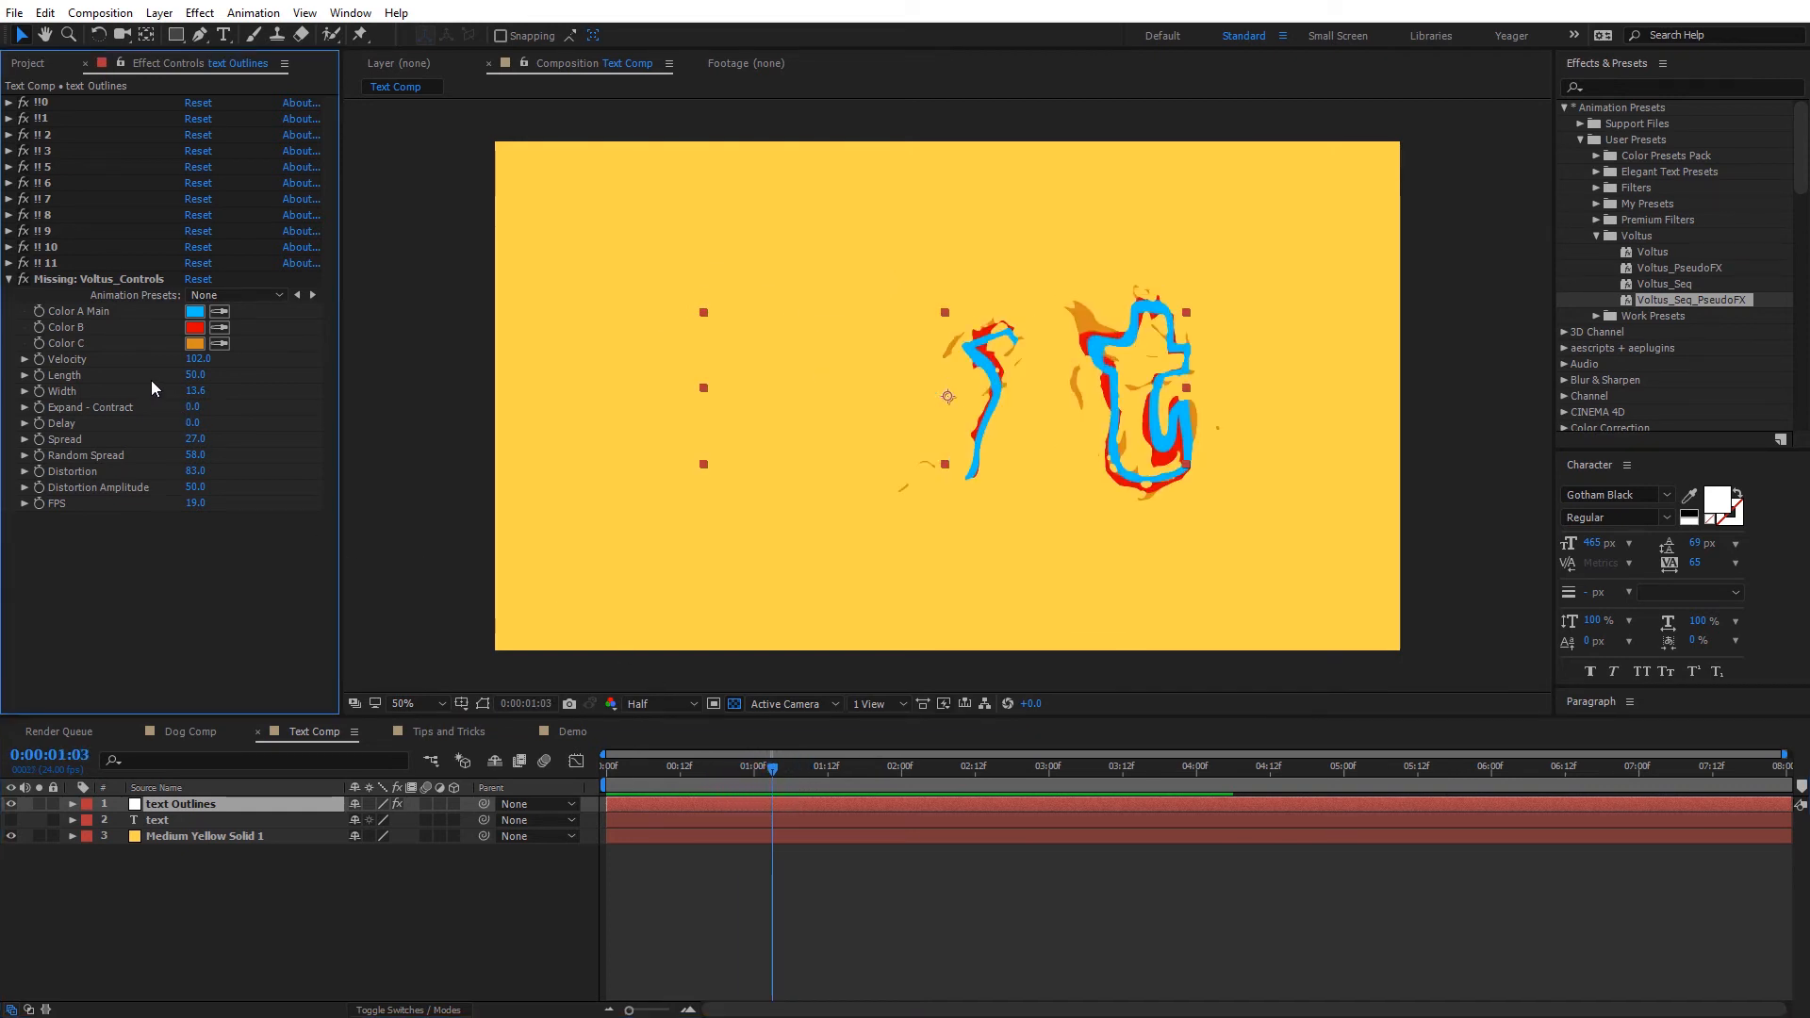
Set the sequential text stroke's Length to 183, preview the animation, and scrub to 0:00:01:04.
{"action": "left_click_drag", "start_coordinate": [195, 374], "coordinate": [321, 381]}
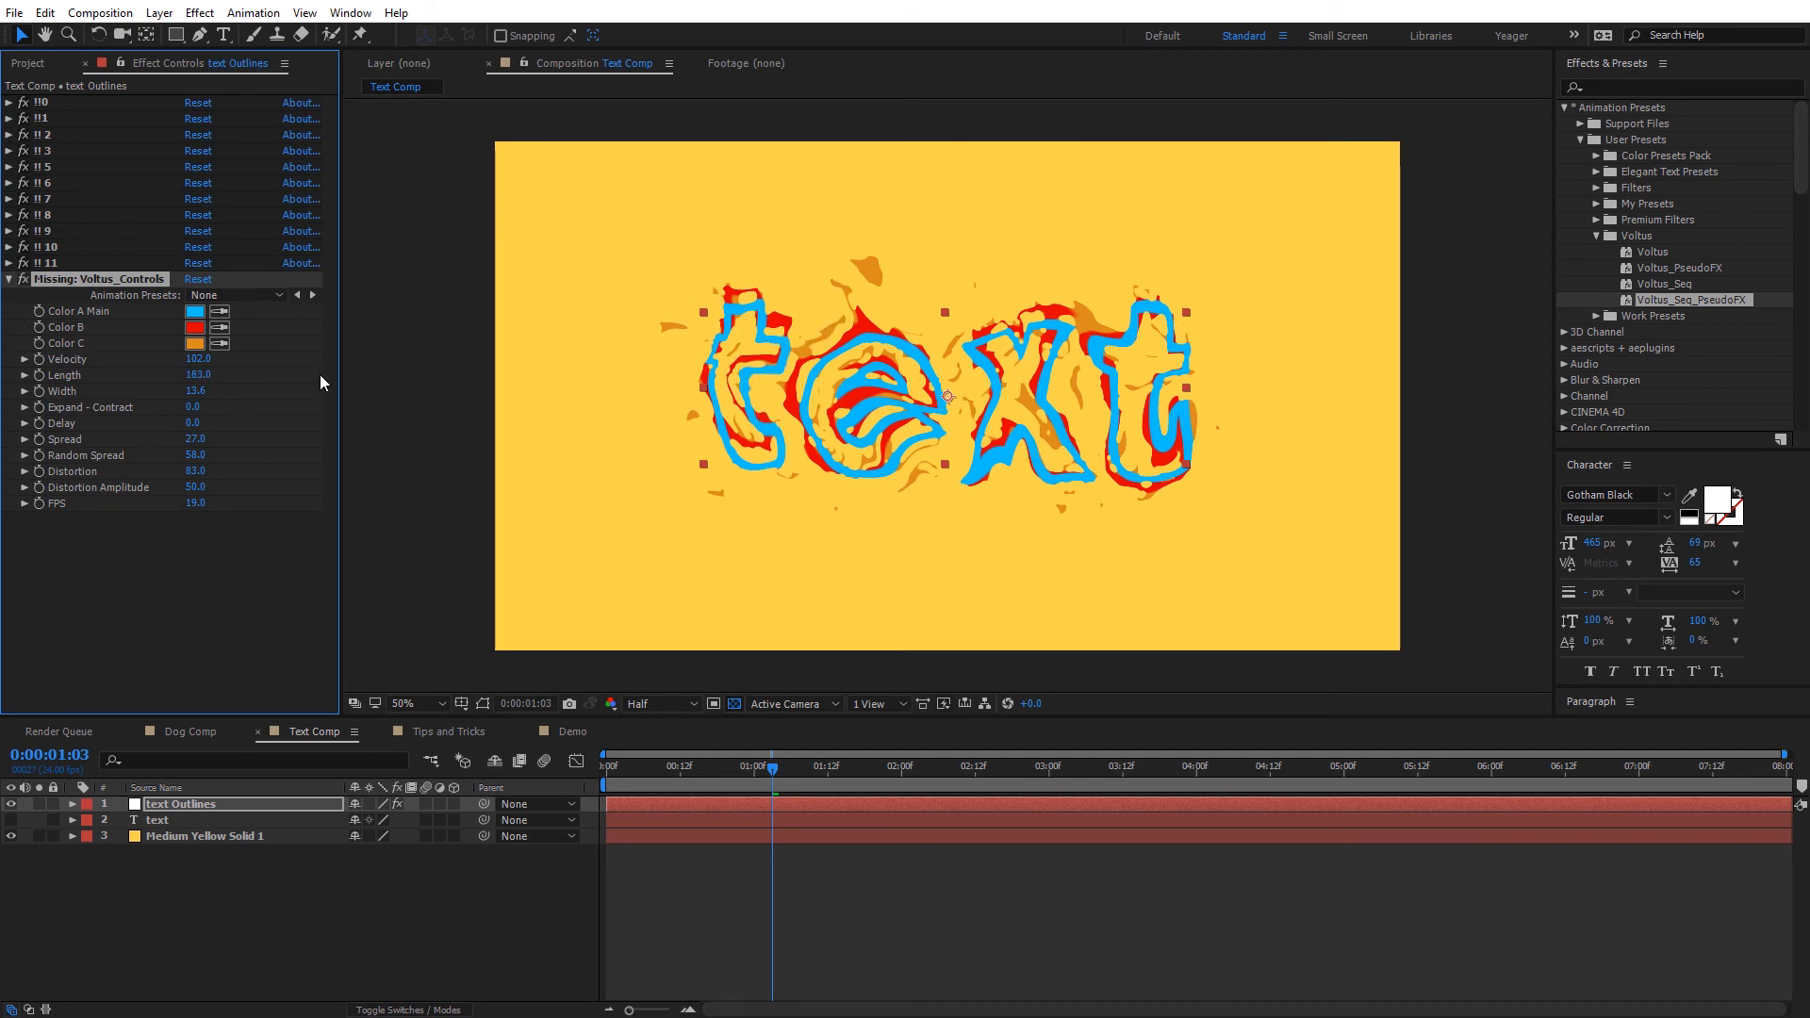
{"action": "key", "text": "space"}
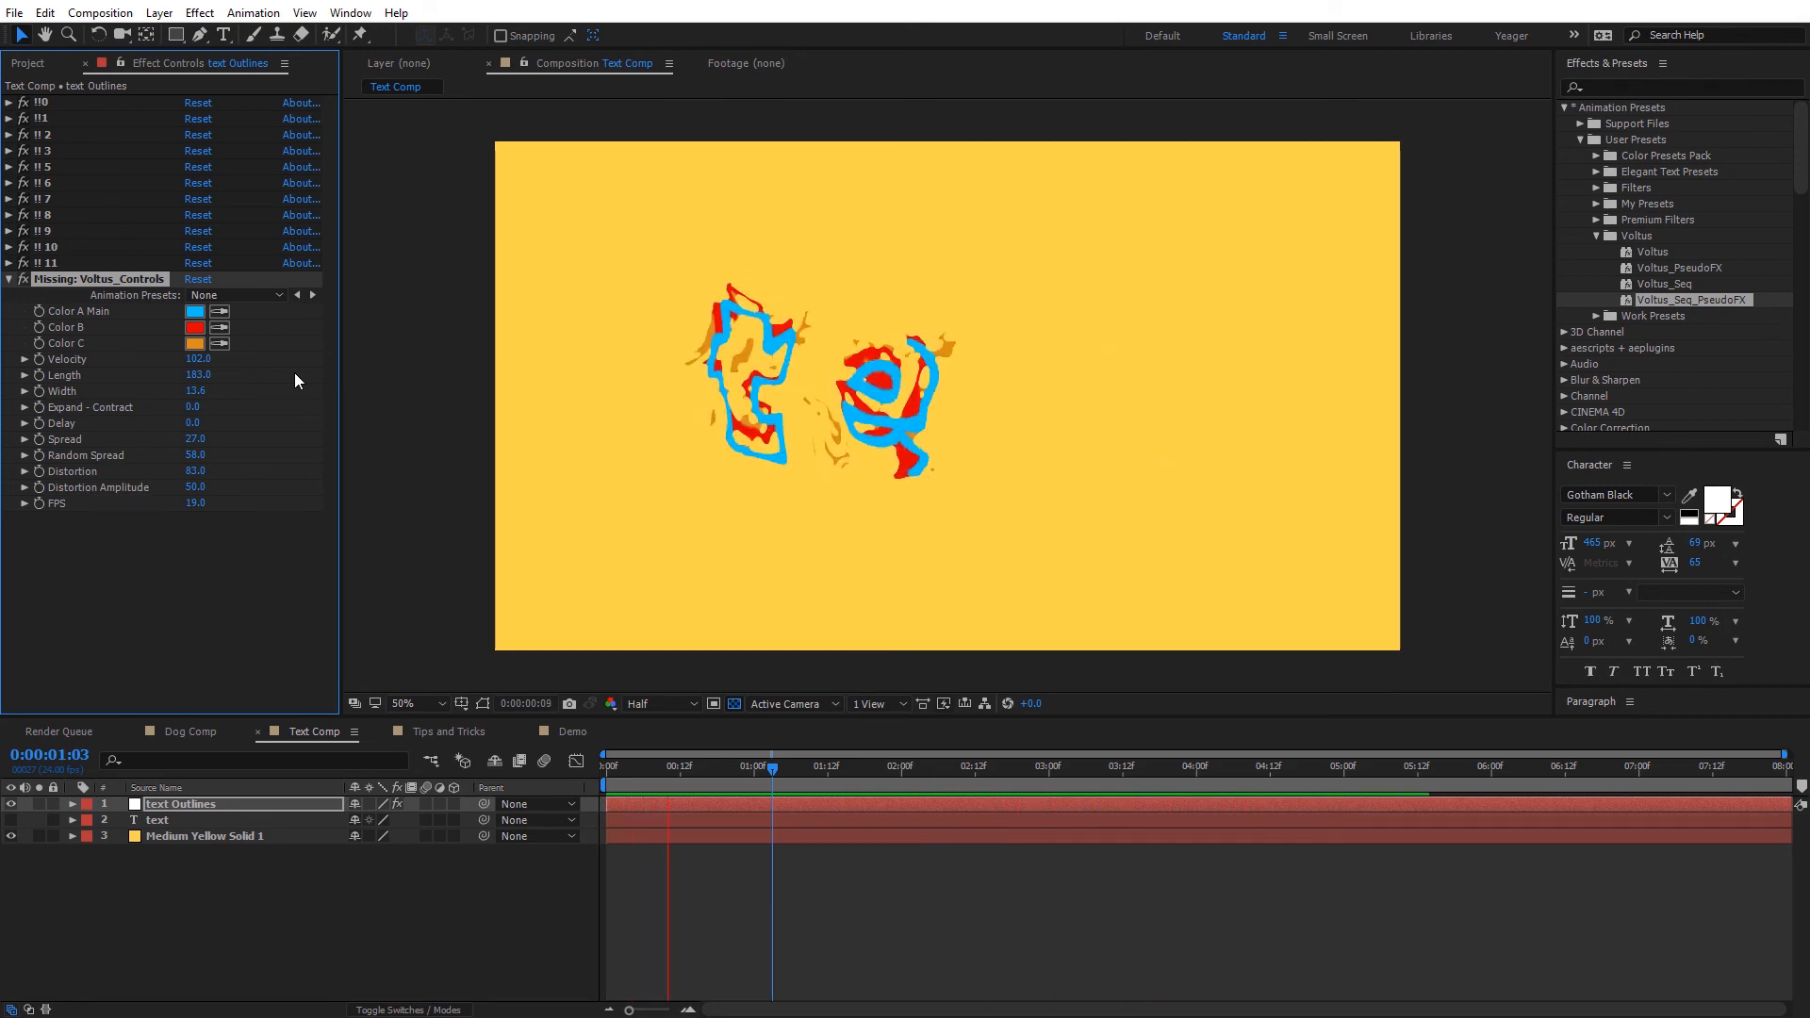
{"action": "mouse_move", "coordinate": [788, 767]}
{"action": "left_mouse_down"}
{"action": "mouse_move", "coordinate": [764, 769]}
{"action": "mouse_move", "coordinate": [780, 767]}
{"action": "left_mouse_up"}
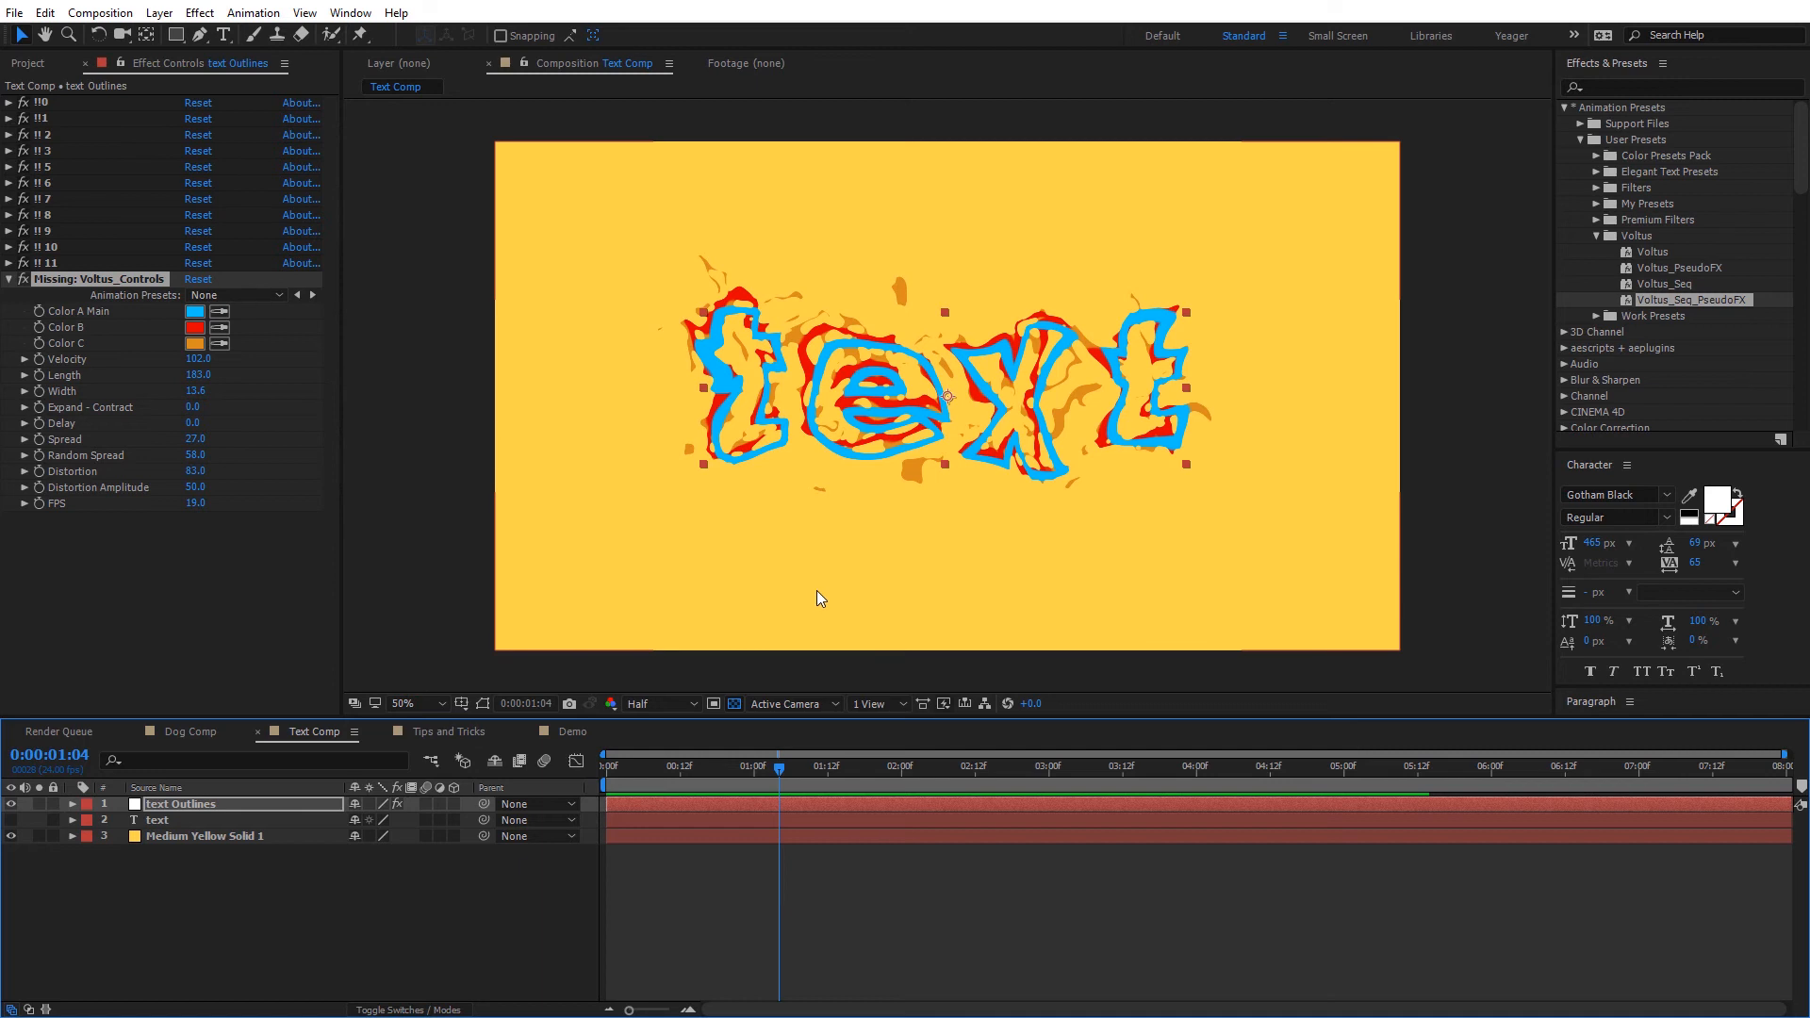
Open the Tips and Tricks composition at 0:00:01:19 and select its Voltus layer with the mask paths hidden.
{"action": "left_click", "coordinate": [458, 728]}
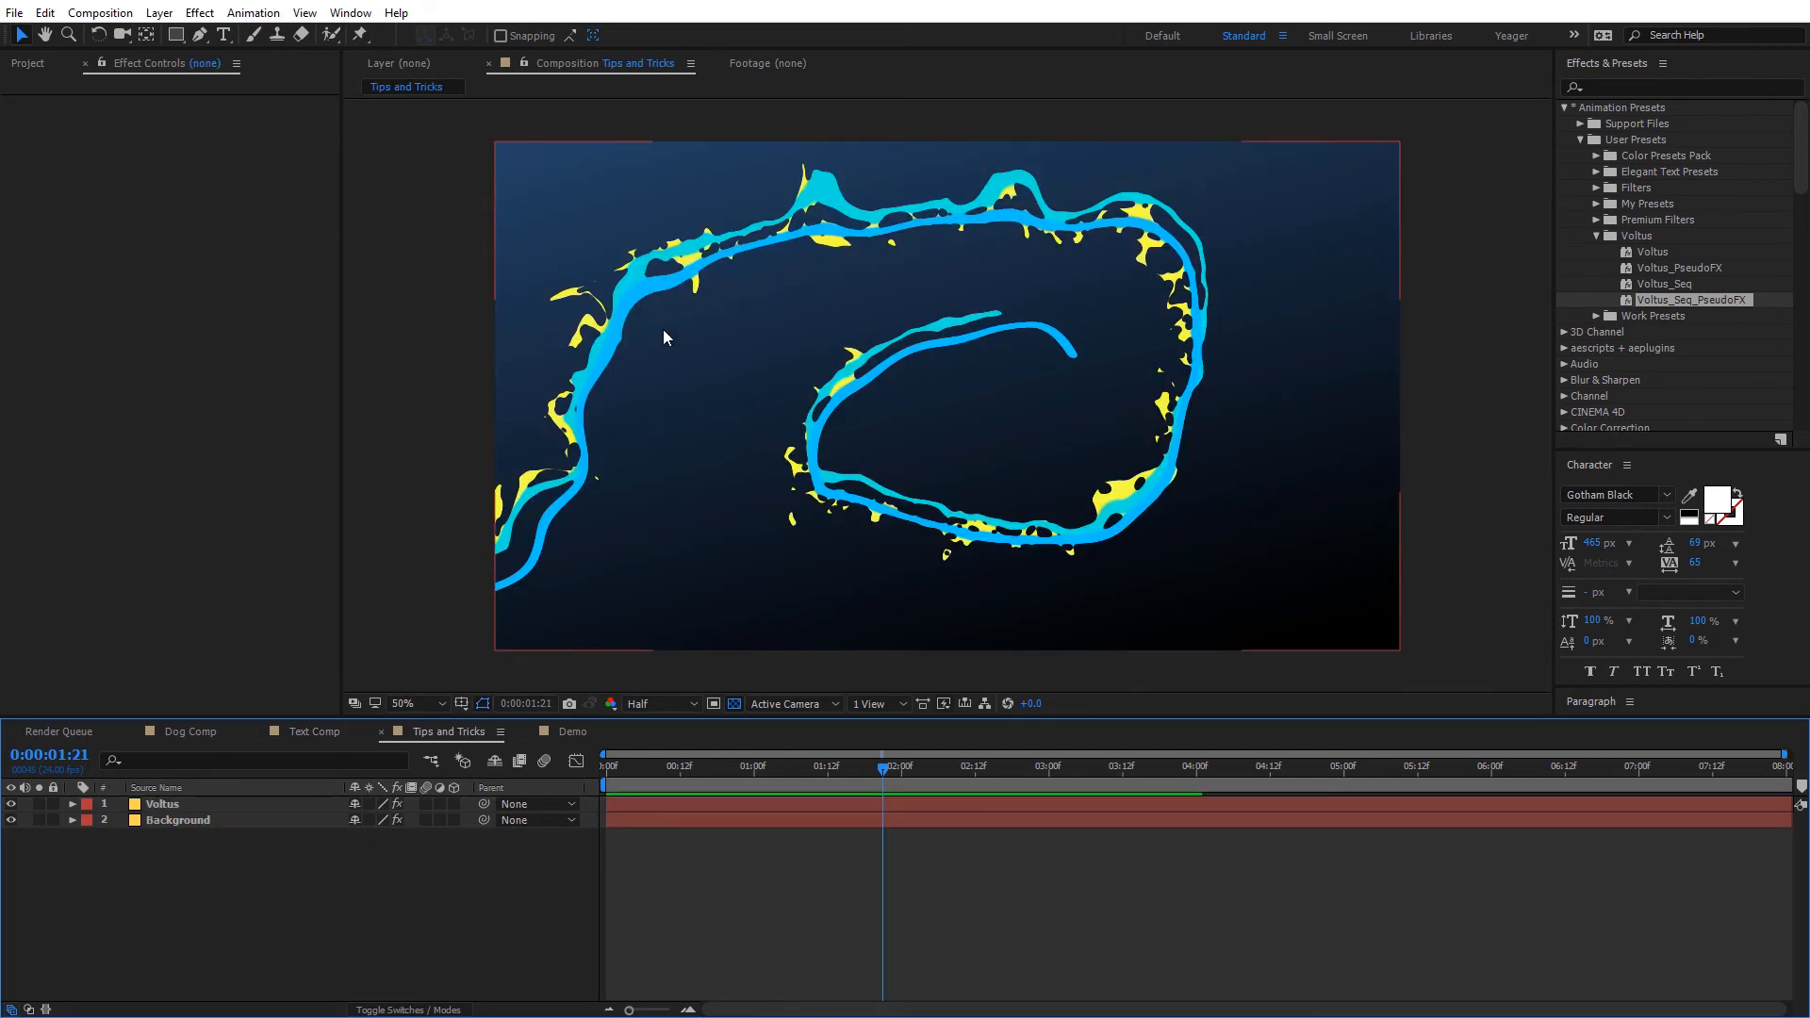
{"action": "mouse_move", "coordinate": [841, 771]}
{"action": "left_mouse_down"}
{"action": "mouse_move", "coordinate": [660, 774]}
{"action": "mouse_move", "coordinate": [871, 762]}
{"action": "left_mouse_up"}
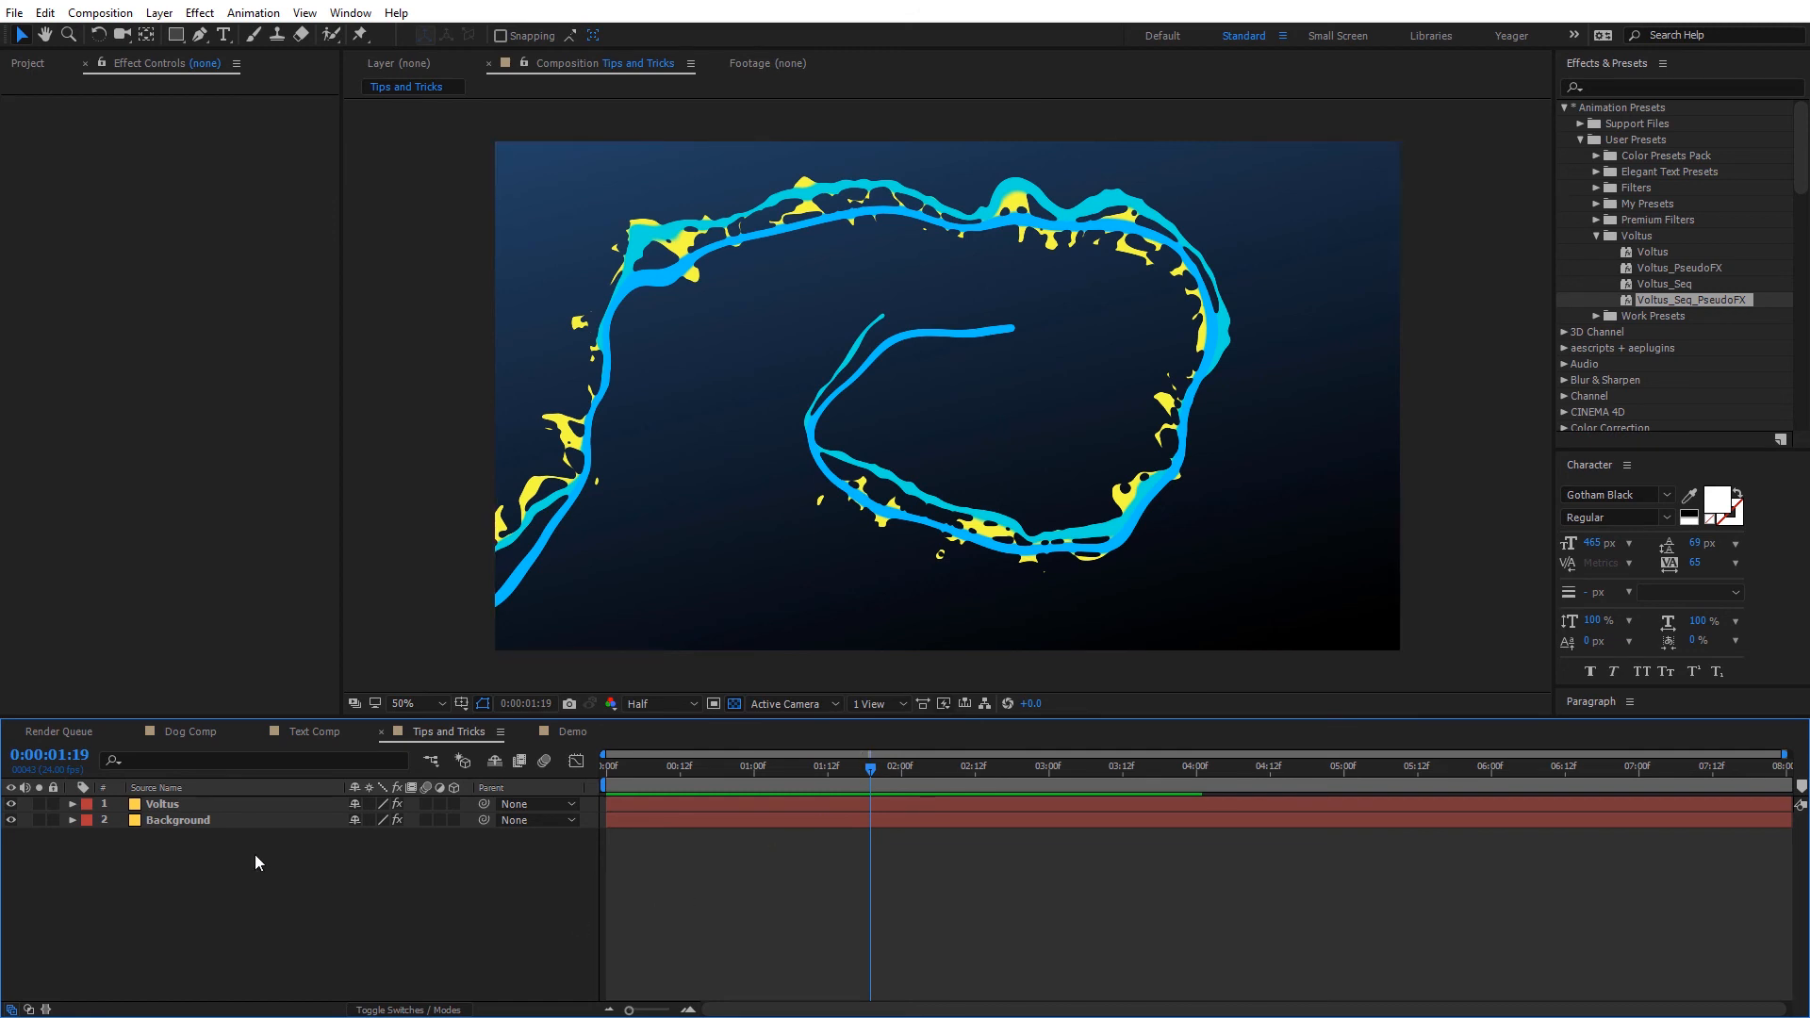
{"action": "left_click", "coordinate": [165, 804]}
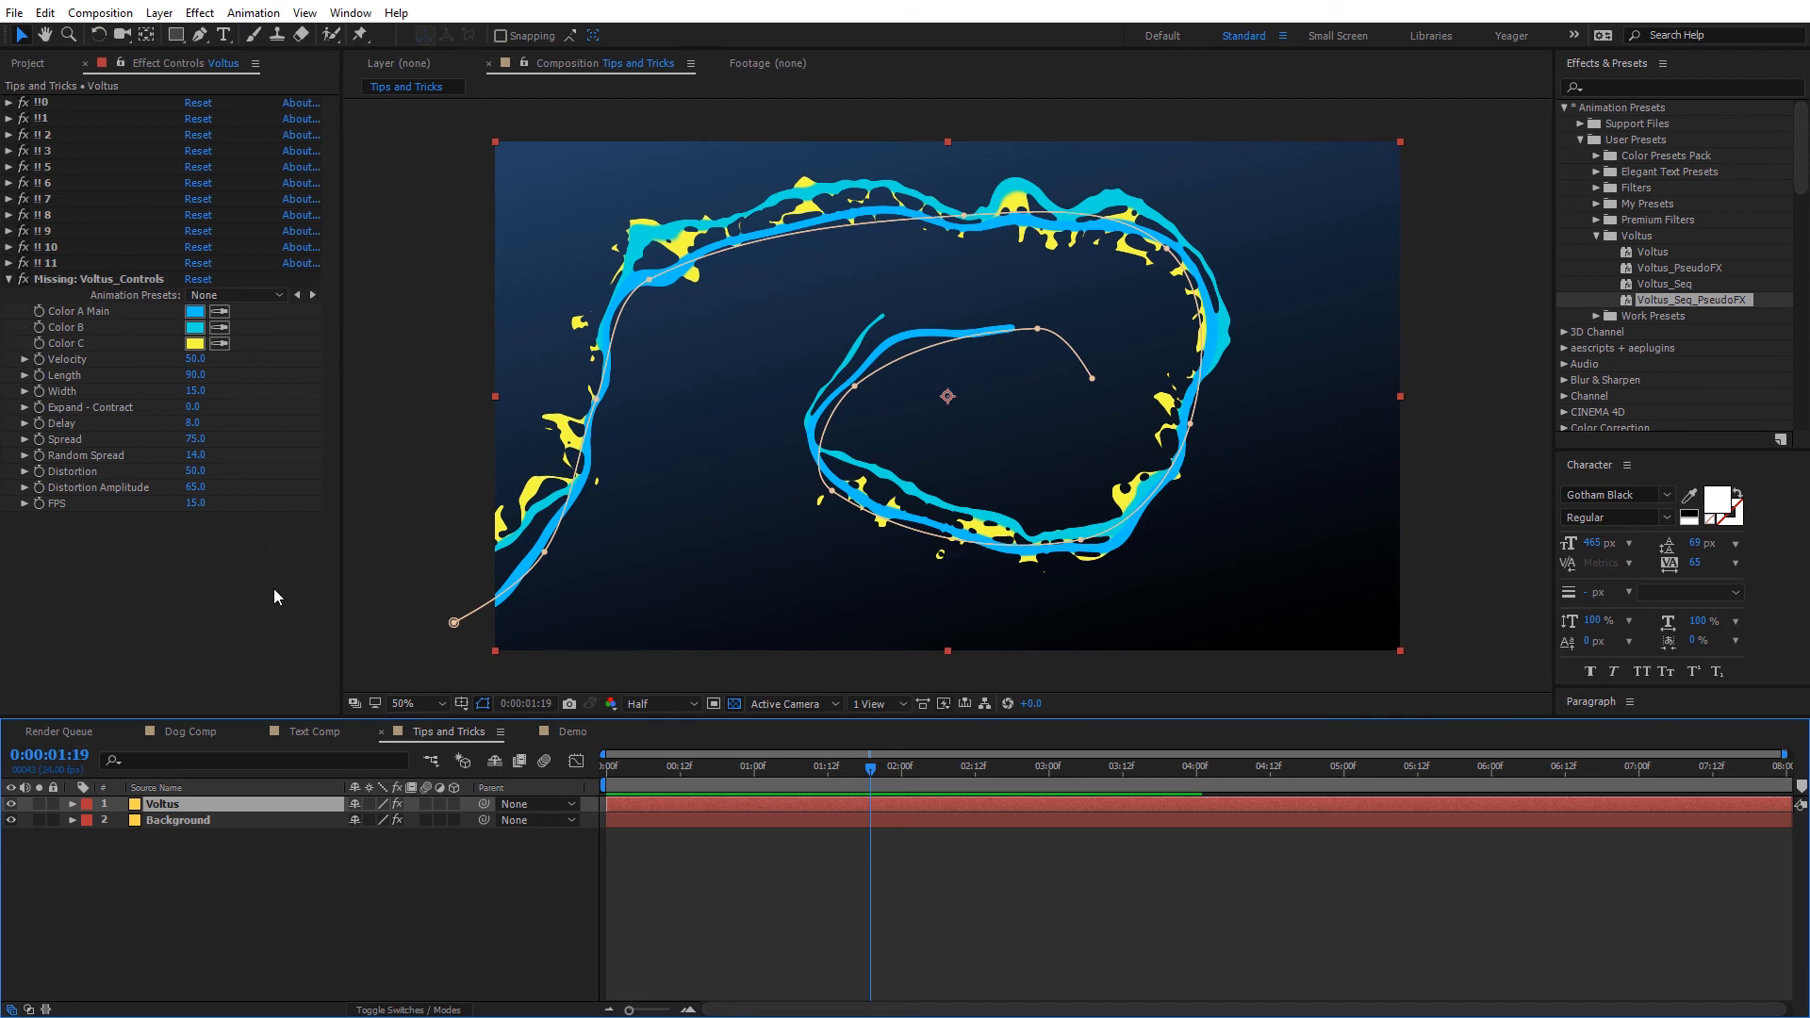
{"action": "left_click", "coordinate": [483, 703]}
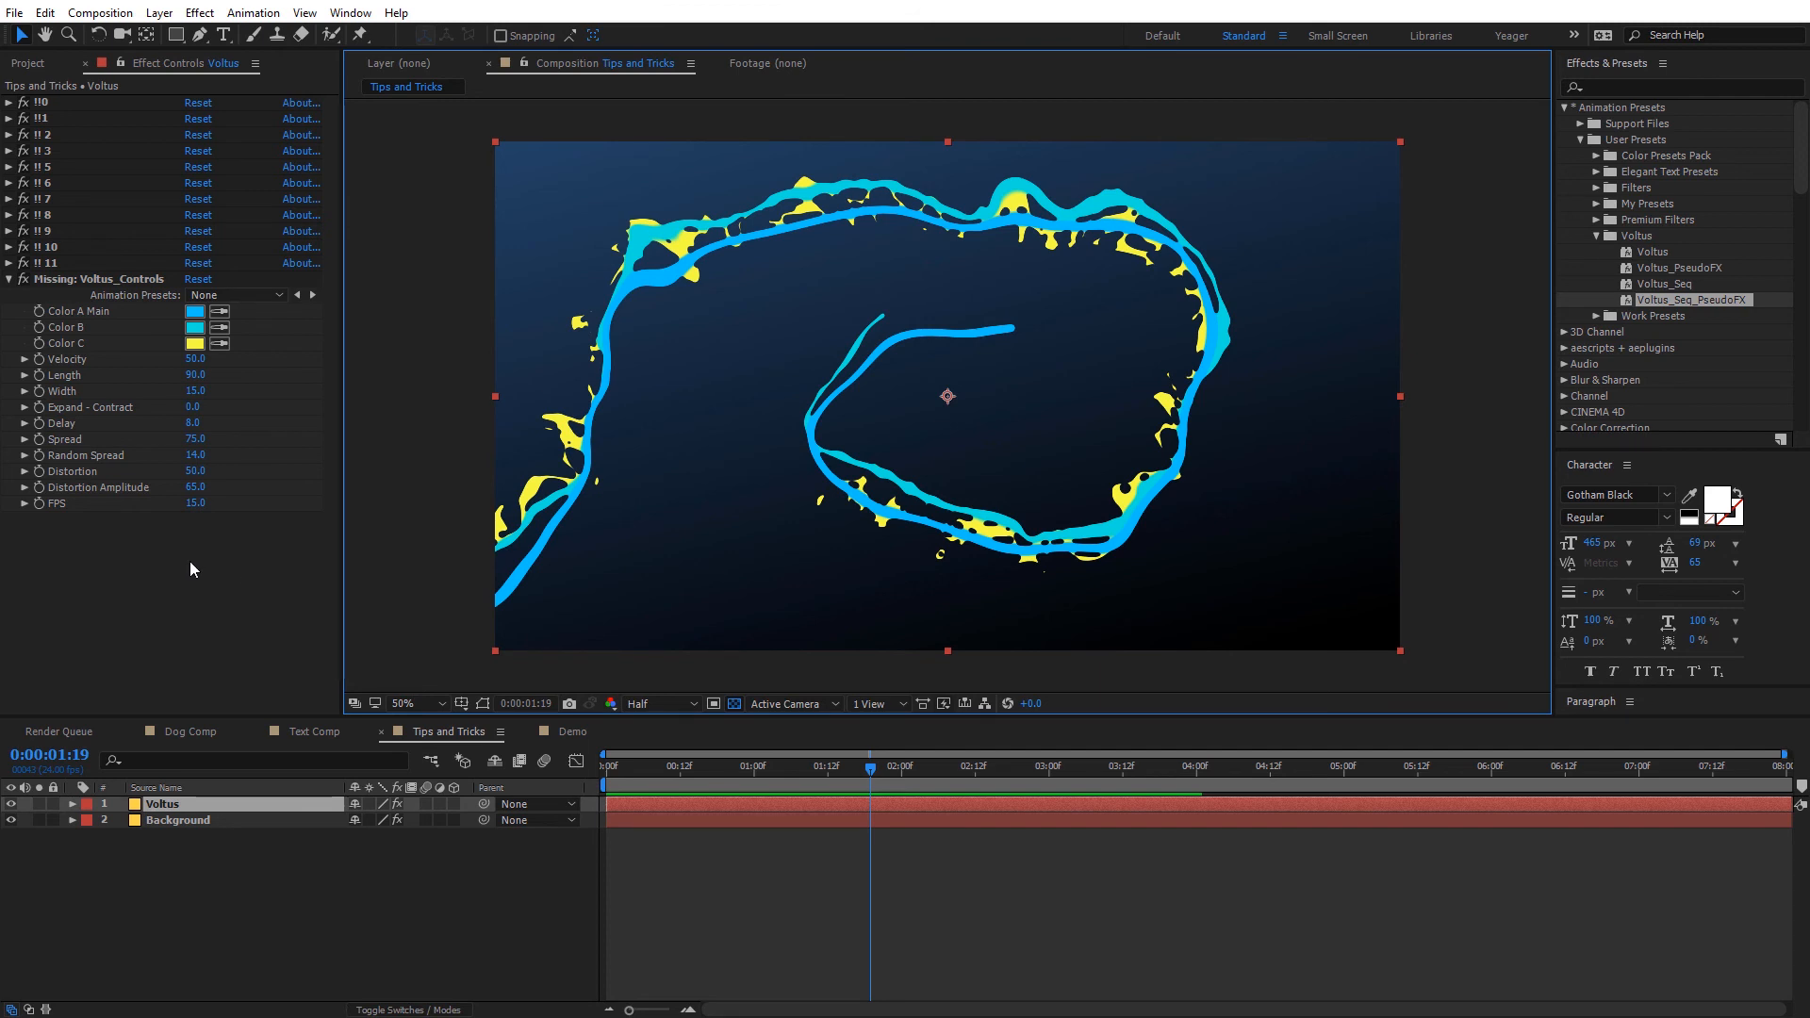
{"action": "left_click", "coordinate": [172, 802]}
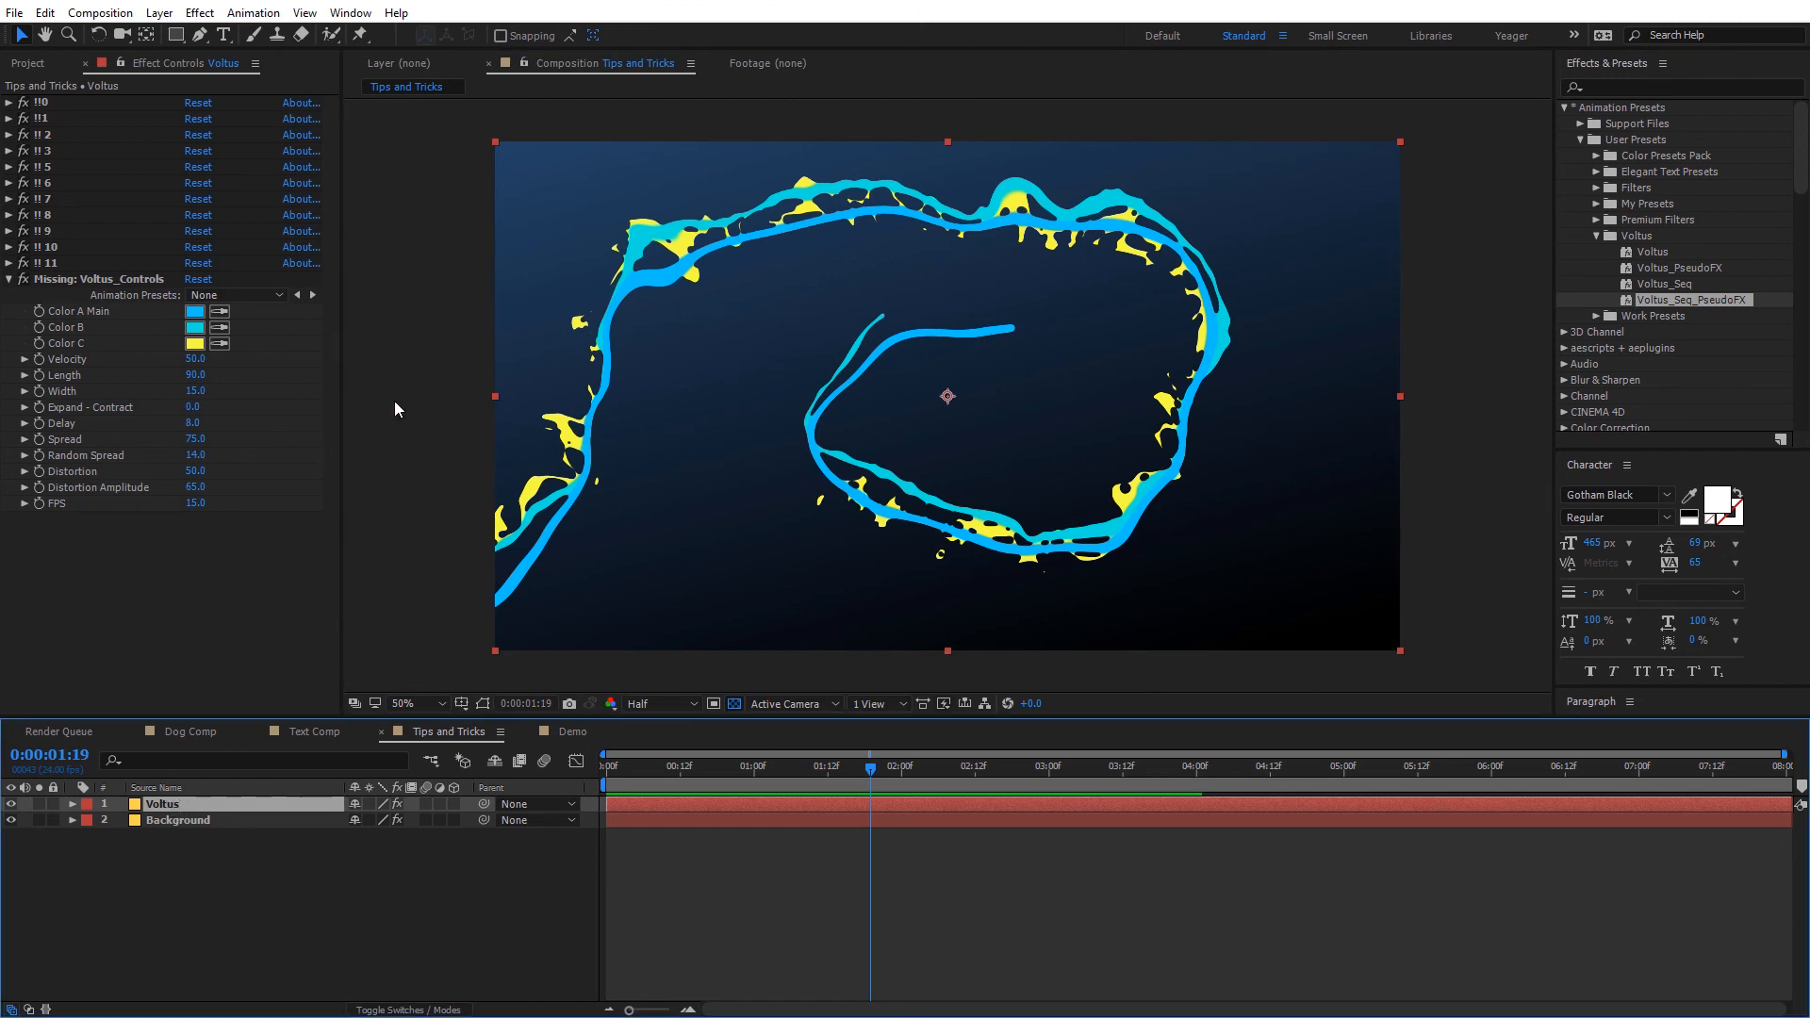
Try the CC Block Load effect with Completion 5 on the Voltus layer, check it at 0:00:02:00, and delete it.
{"action": "left_click", "coordinate": [200, 12]}
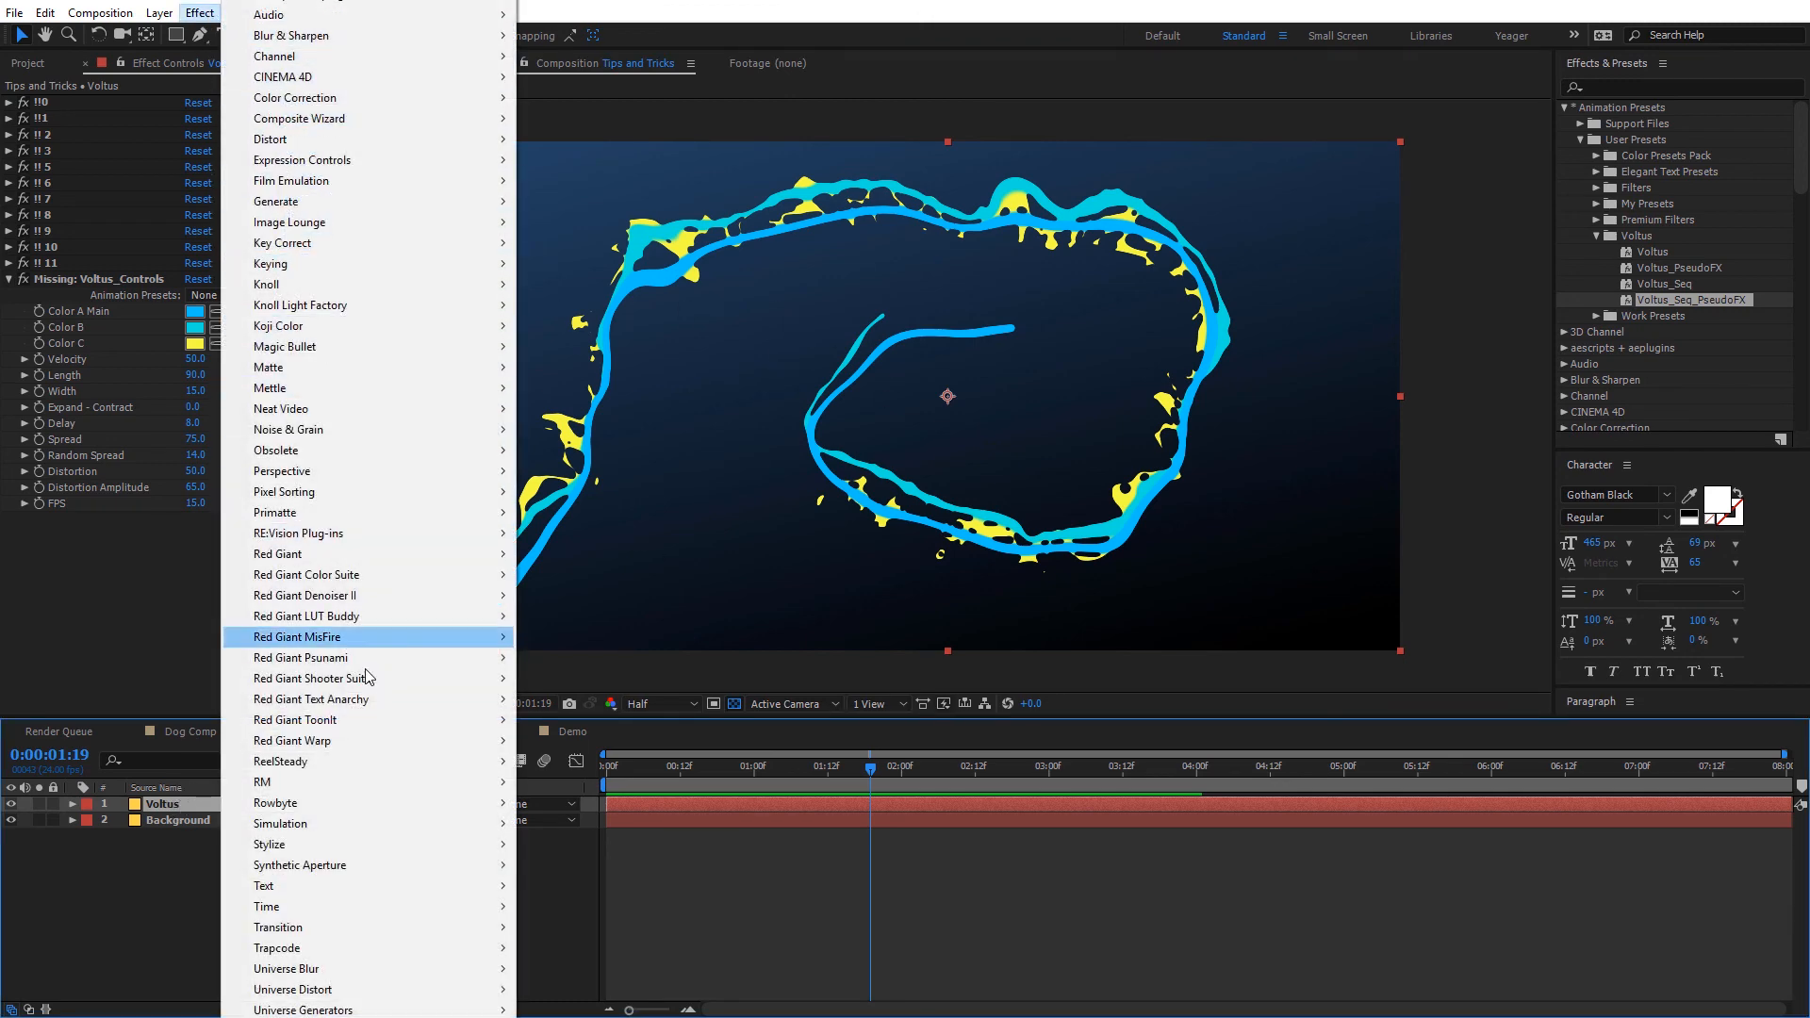
{"action": "mouse_move", "coordinate": [402, 844]}
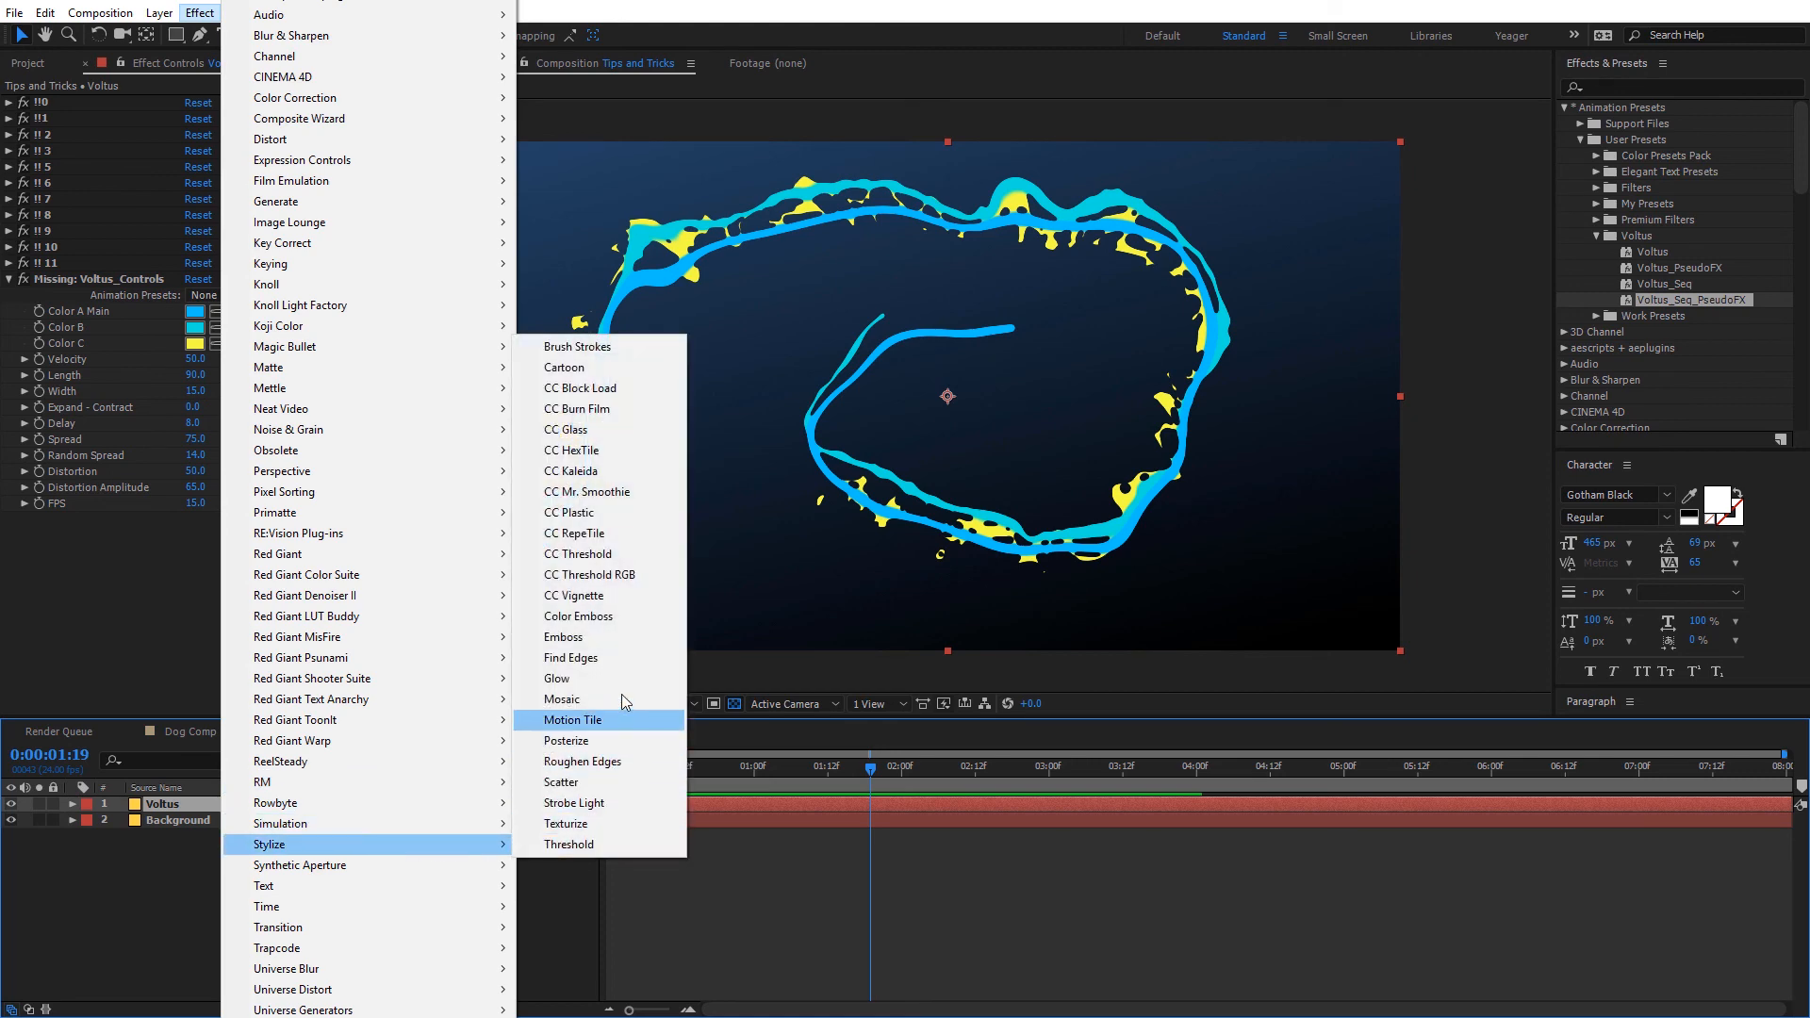
{"action": "left_click", "coordinate": [611, 390]}
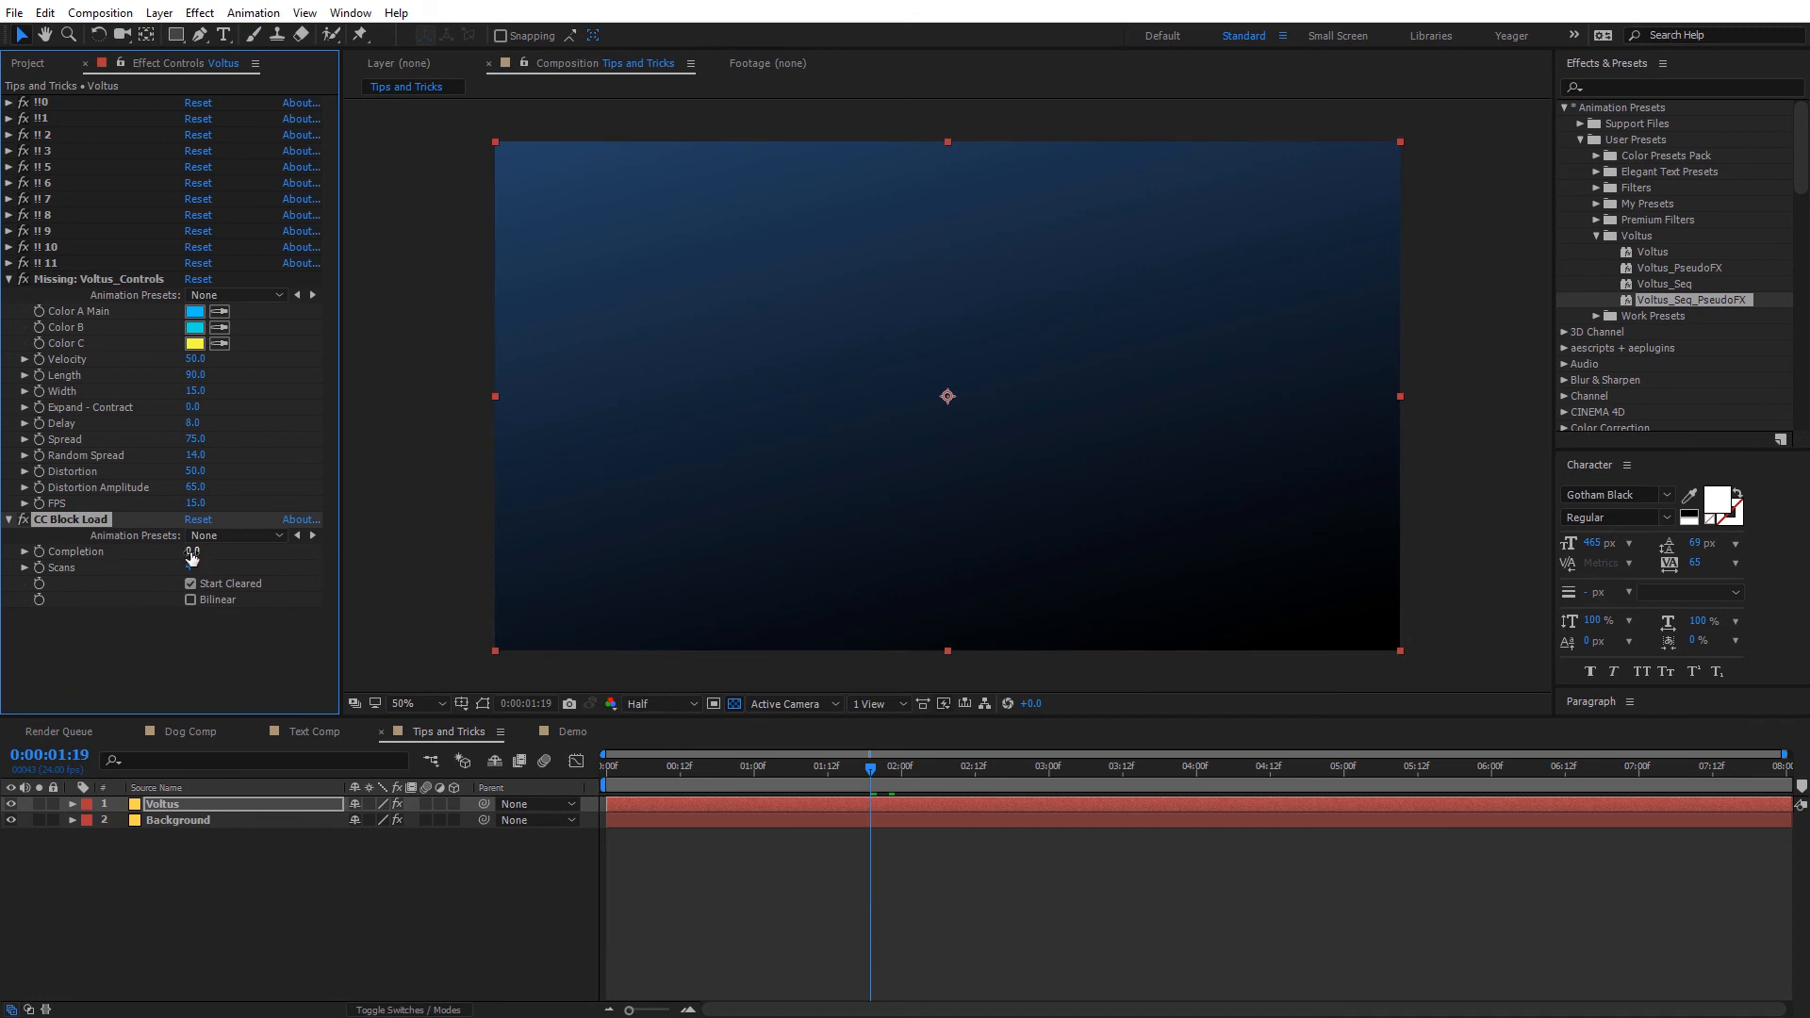
{"action": "left_click_drag", "start_coordinate": [191, 557], "coordinate": [196, 557]}
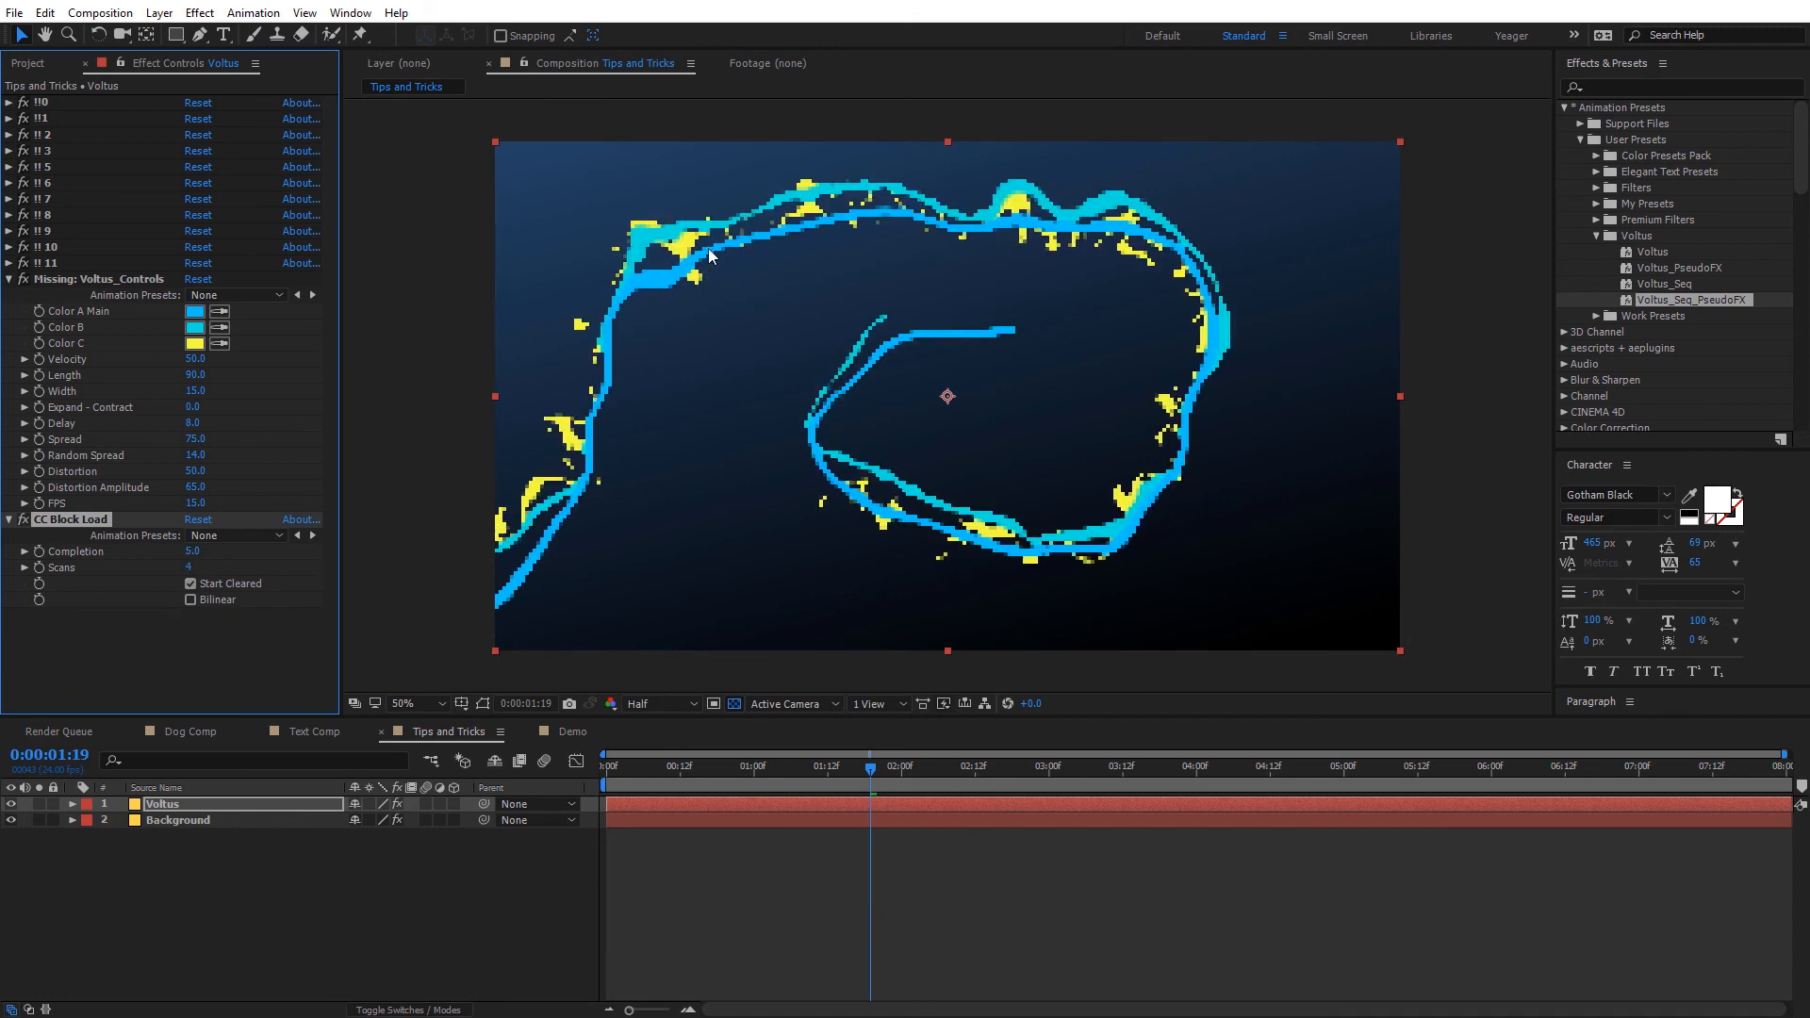
{"action": "mouse_move", "coordinate": [845, 763]}
{"action": "left_mouse_down"}
{"action": "mouse_move", "coordinate": [641, 777]}
{"action": "mouse_move", "coordinate": [1117, 776]}
{"action": "mouse_move", "coordinate": [902, 769]}
{"action": "left_mouse_up"}
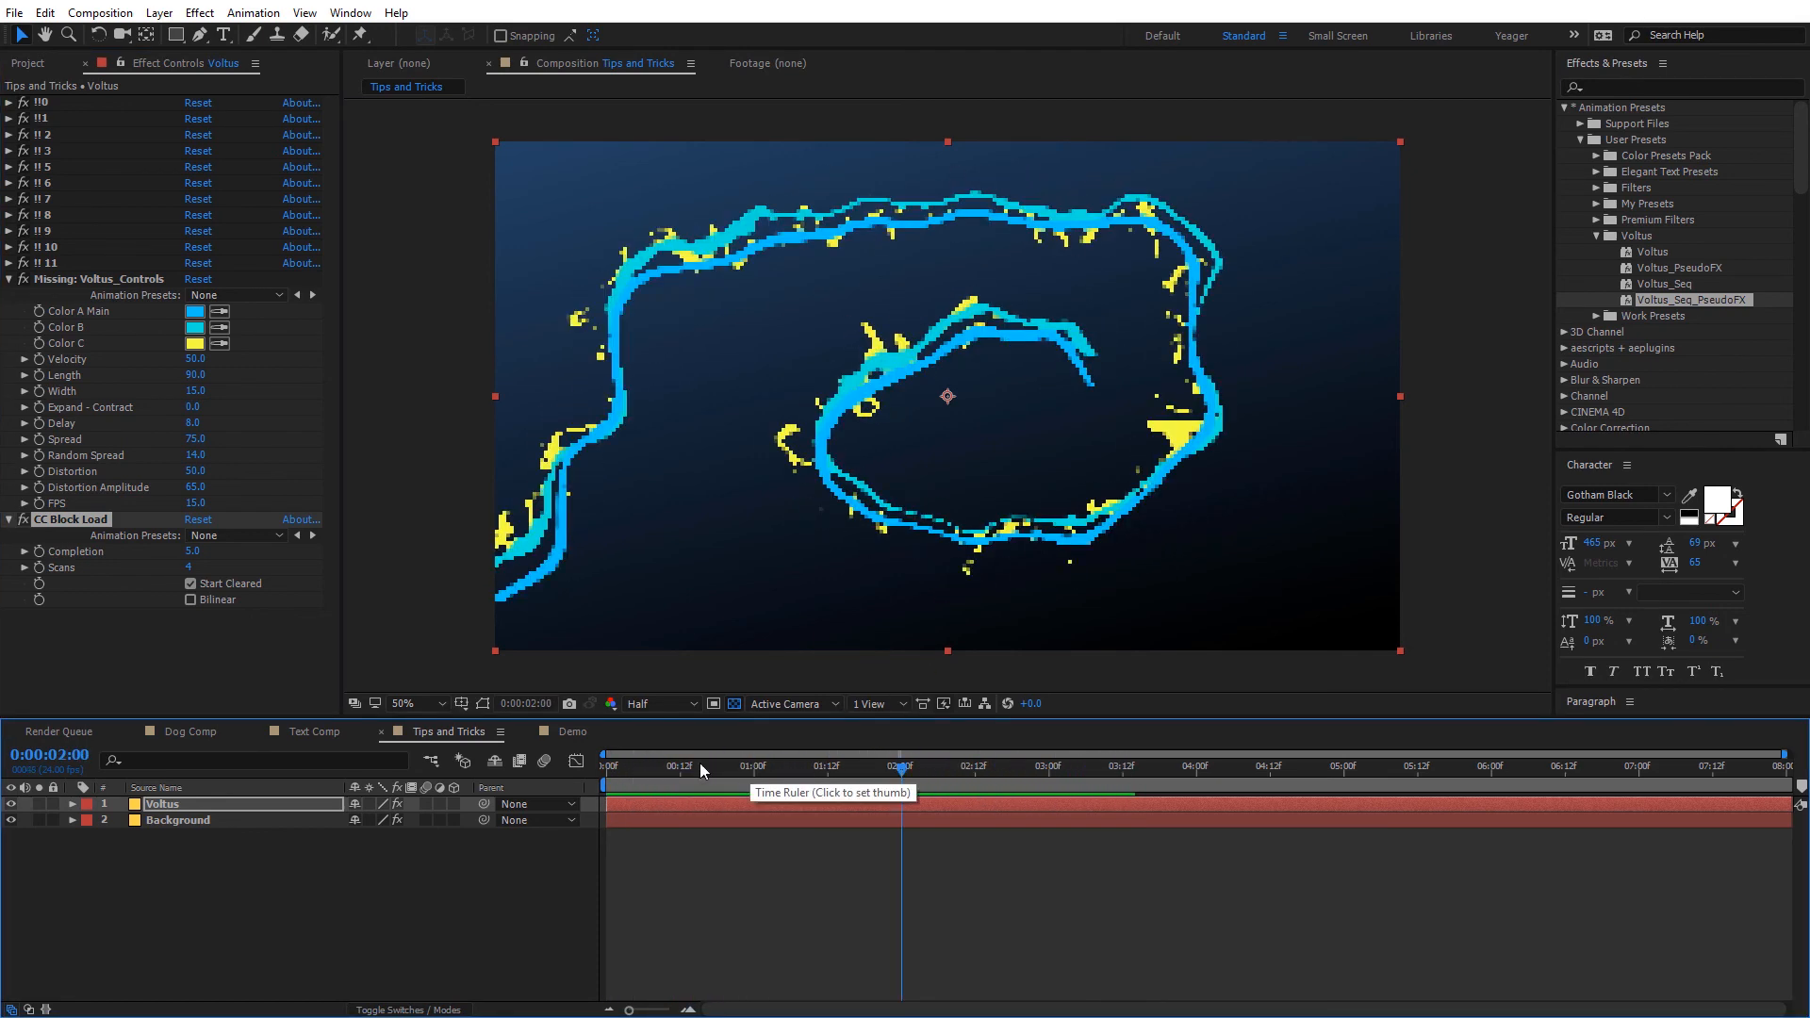
{"action": "left_click", "coordinate": [63, 522]}
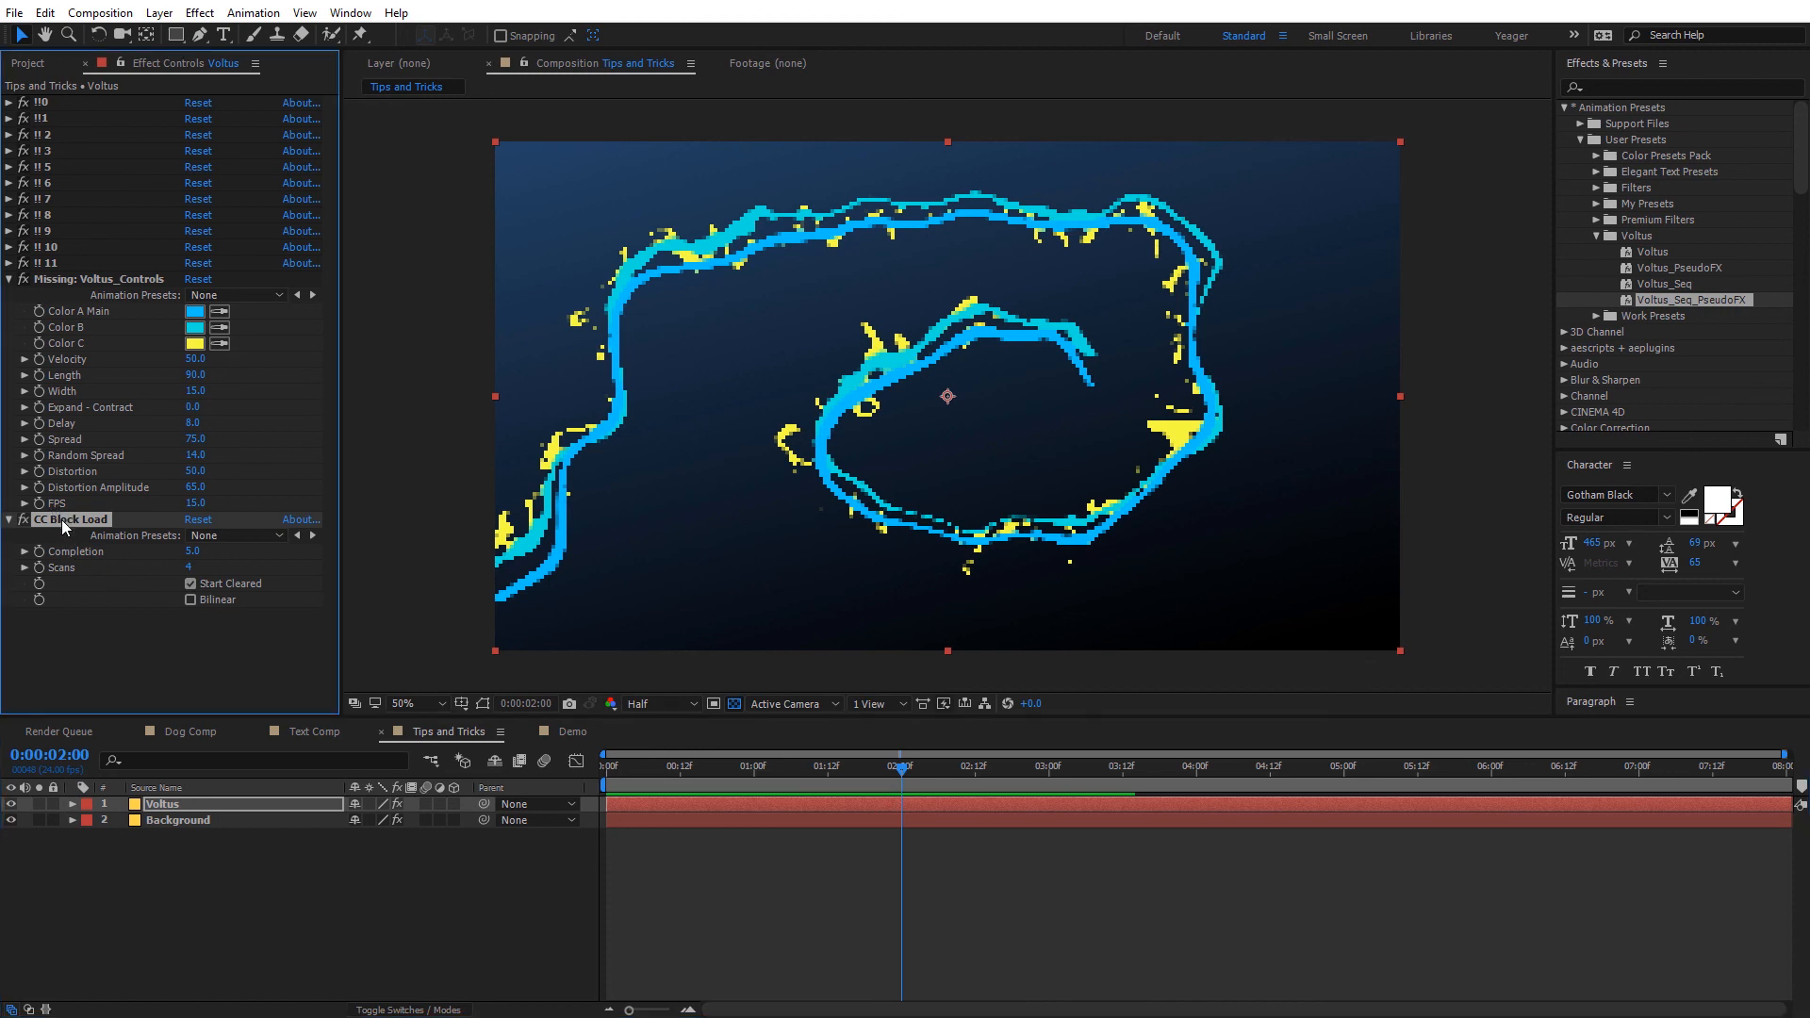
{"action": "key", "text": "Delete"}
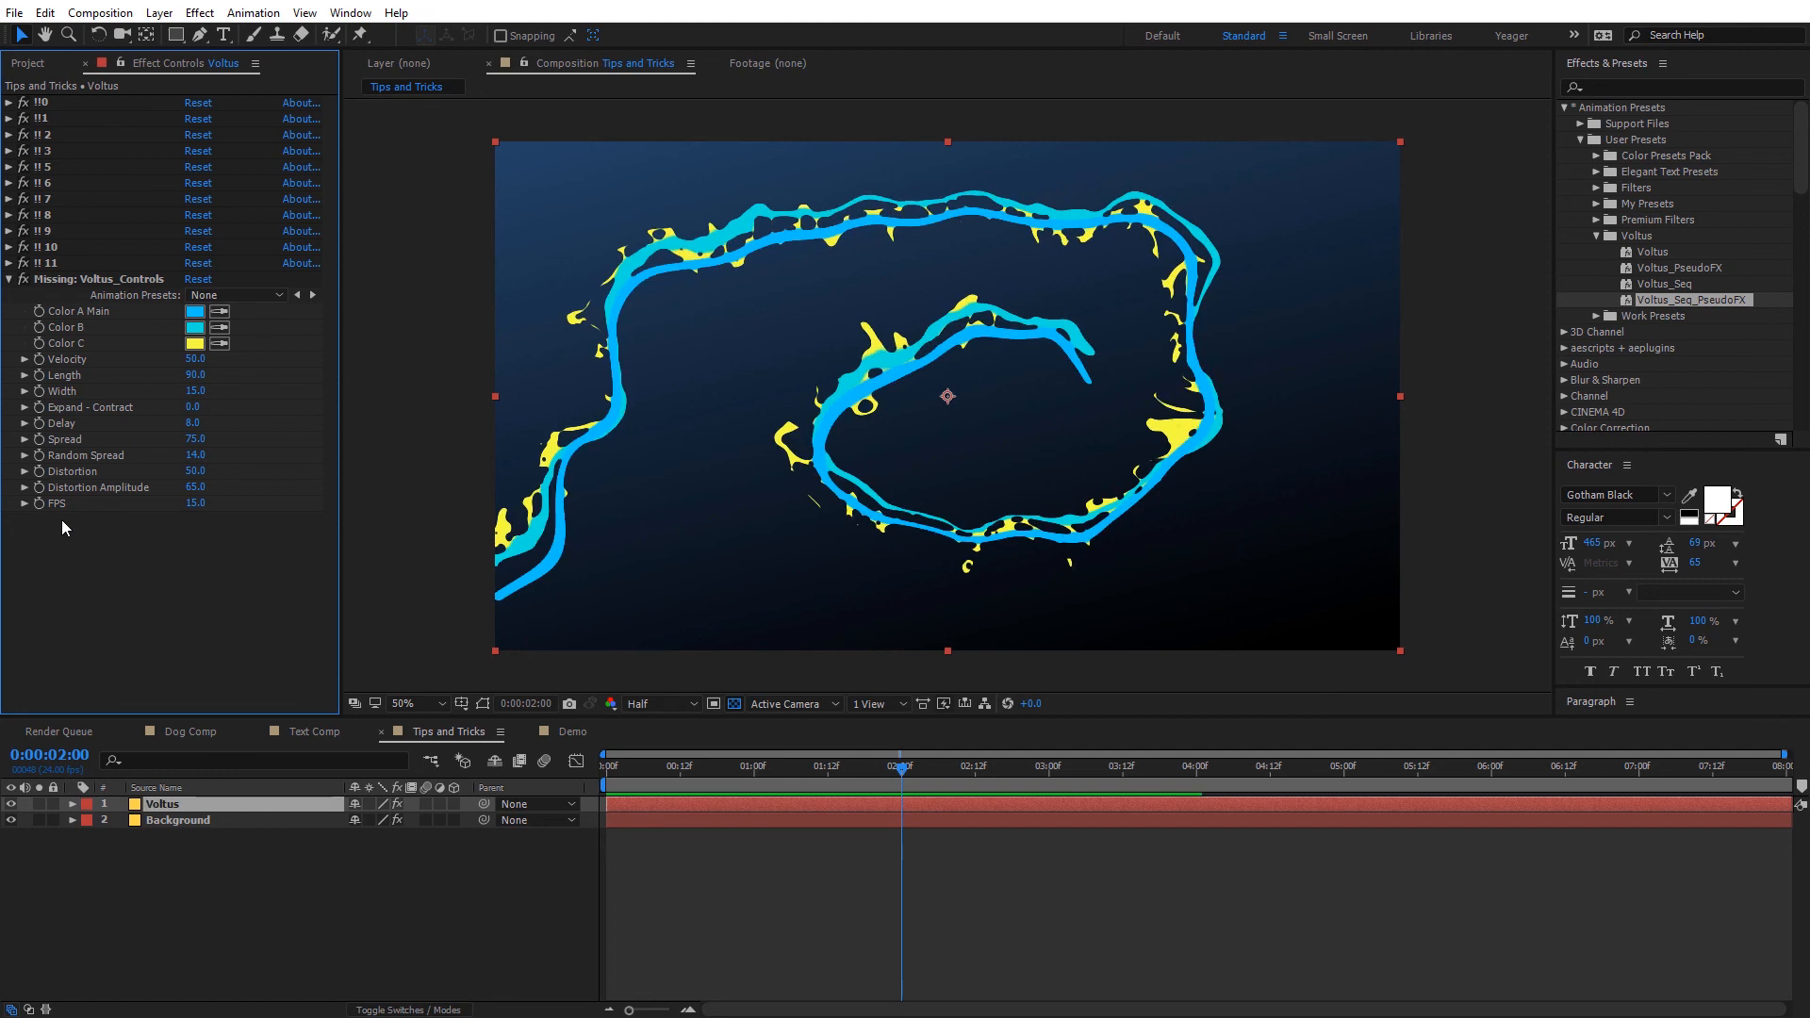
Try the Roughen Edges effect with Border 25.20 on the Voltus layer, preview it, and delete the effect.
{"action": "left_click", "coordinate": [199, 12]}
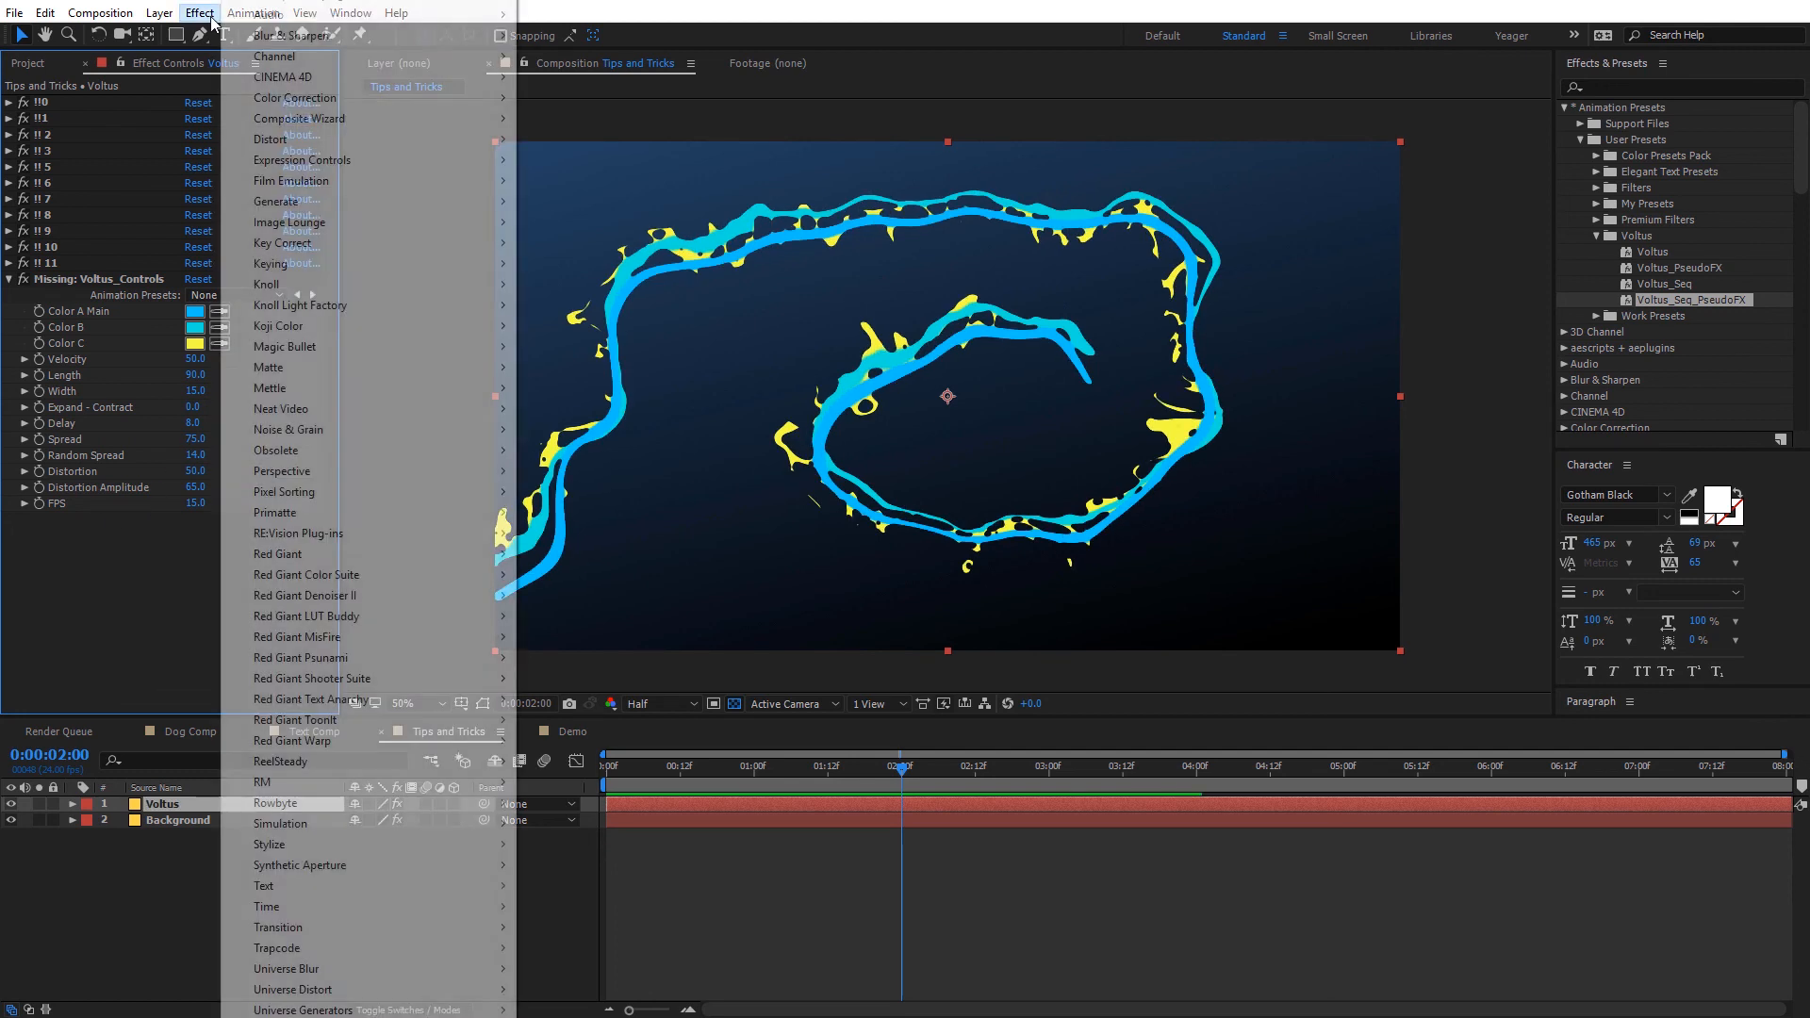
{"action": "mouse_move", "coordinate": [353, 844]}
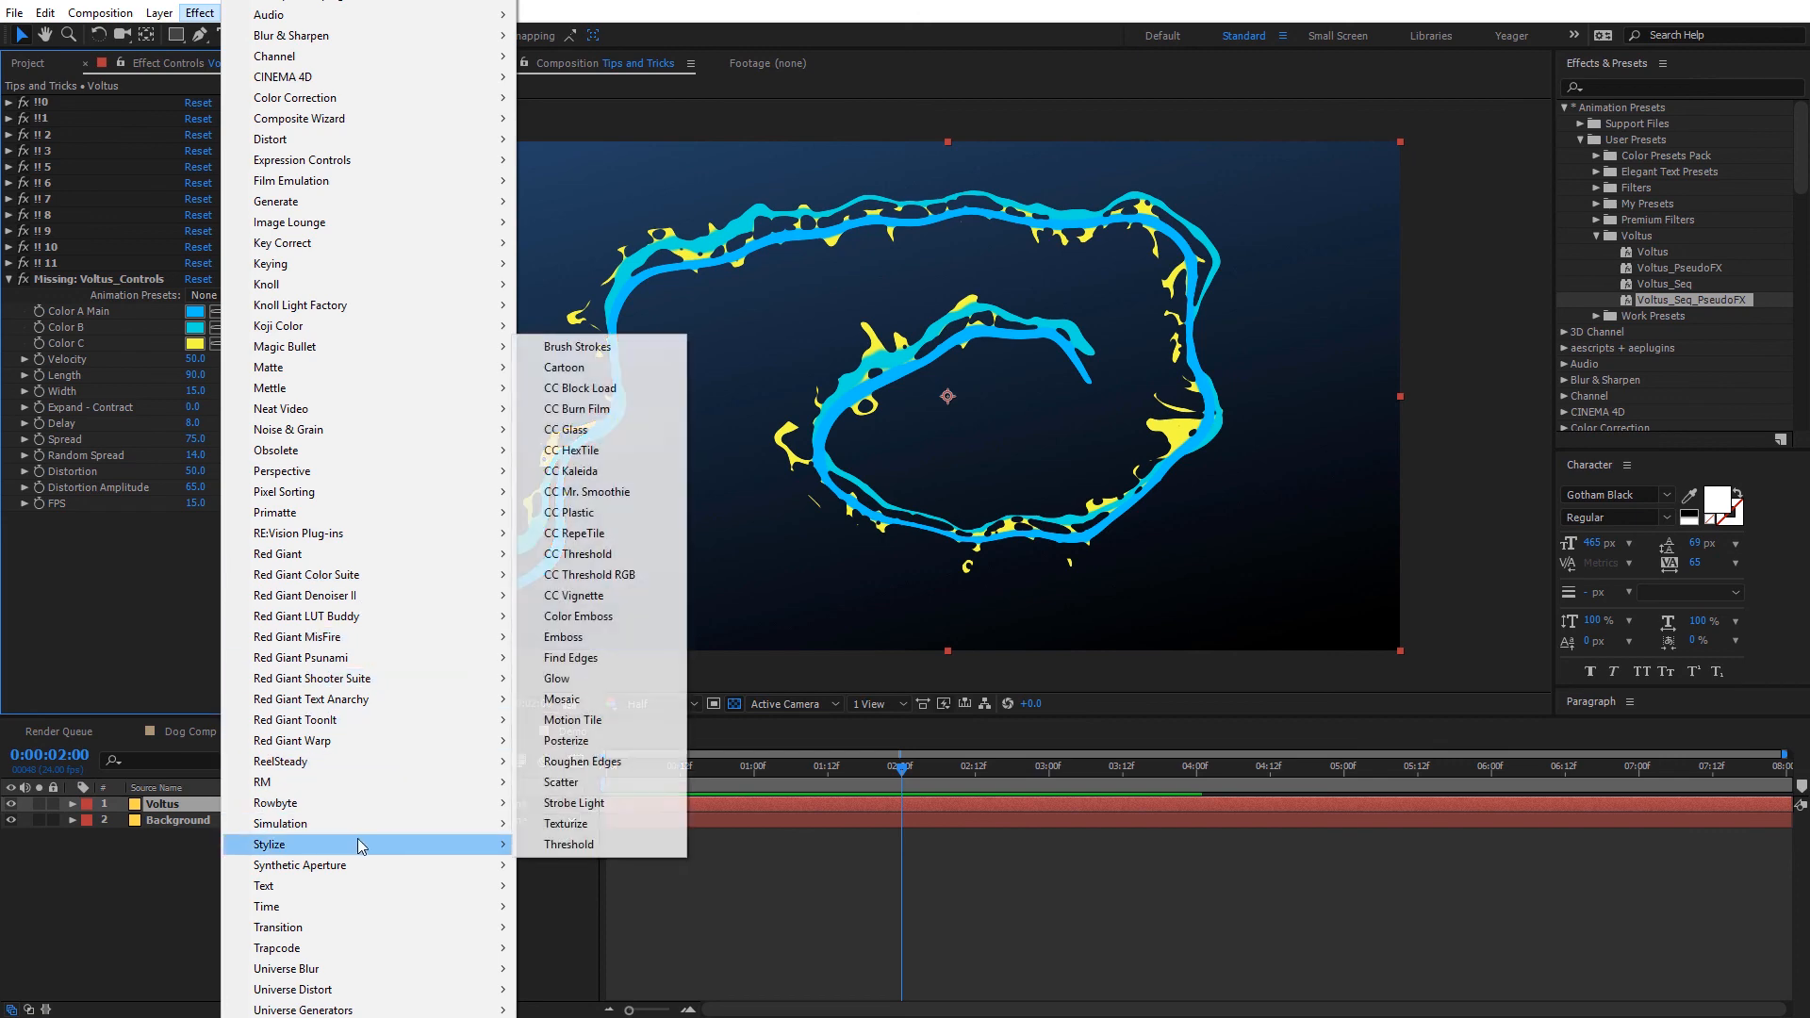
{"action": "left_click", "coordinate": [604, 761]}
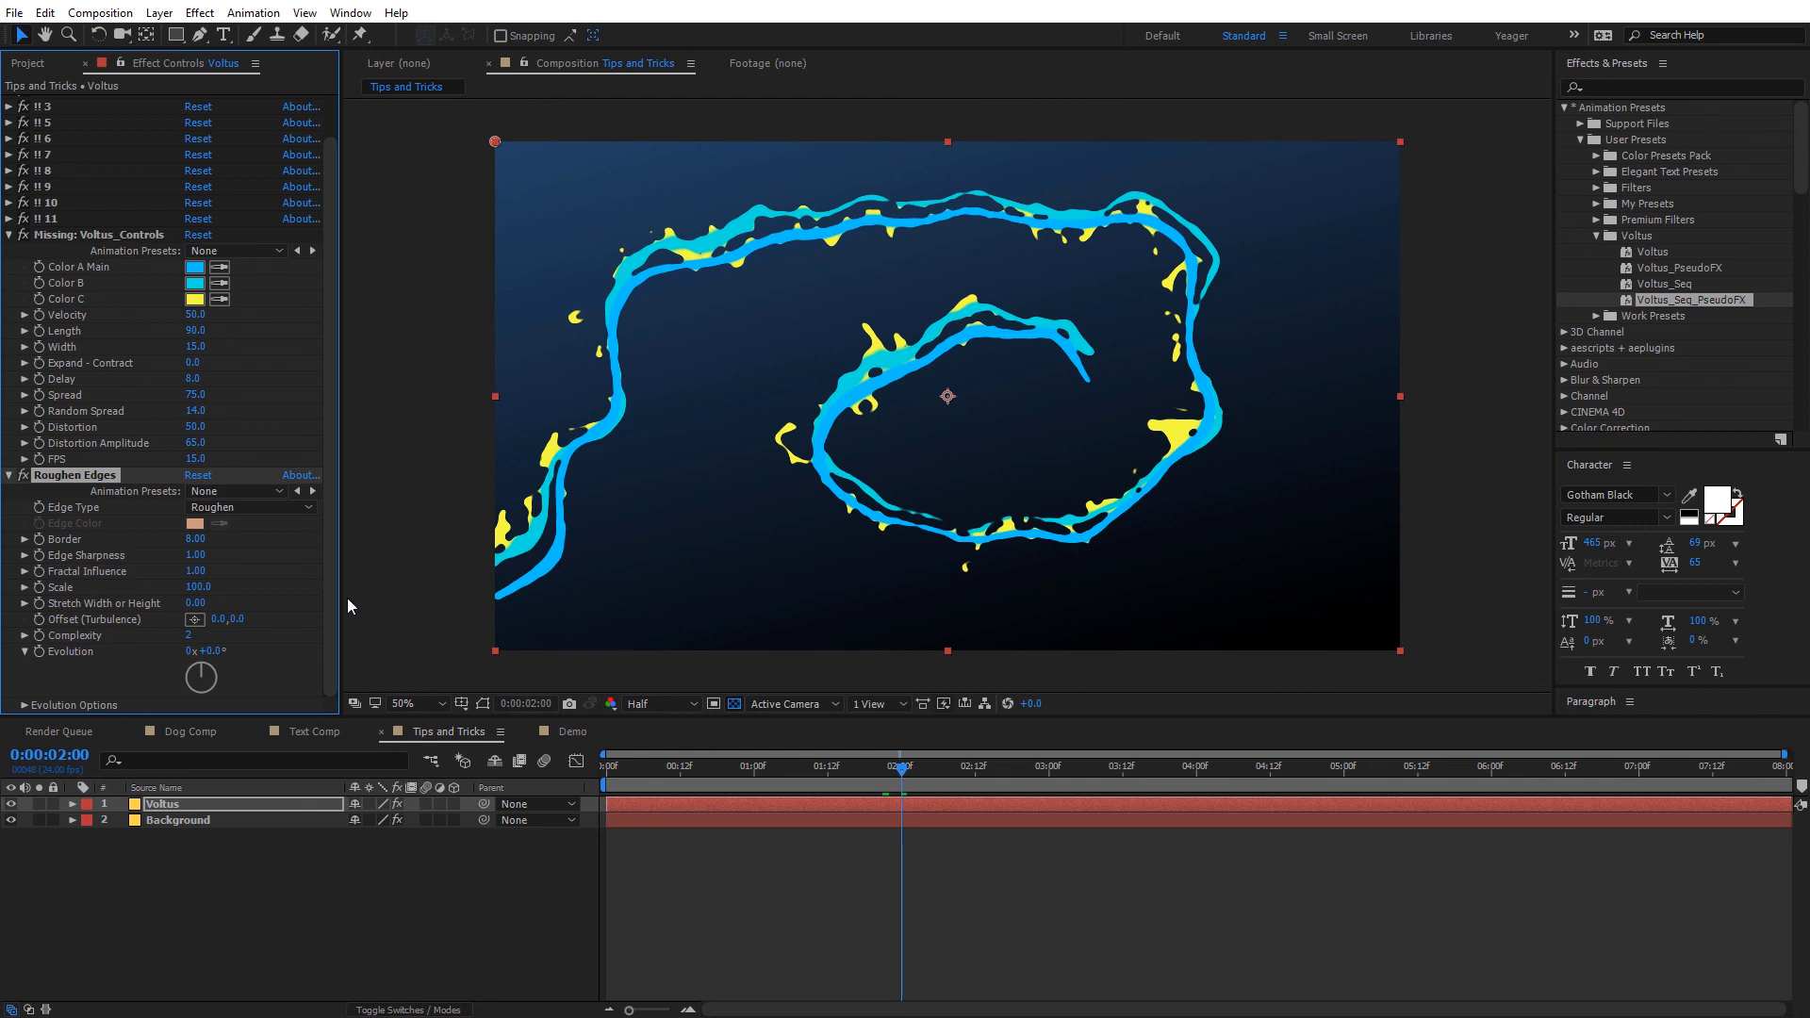
{"action": "left_click_drag", "start_coordinate": [194, 539], "coordinate": [596, 545]}
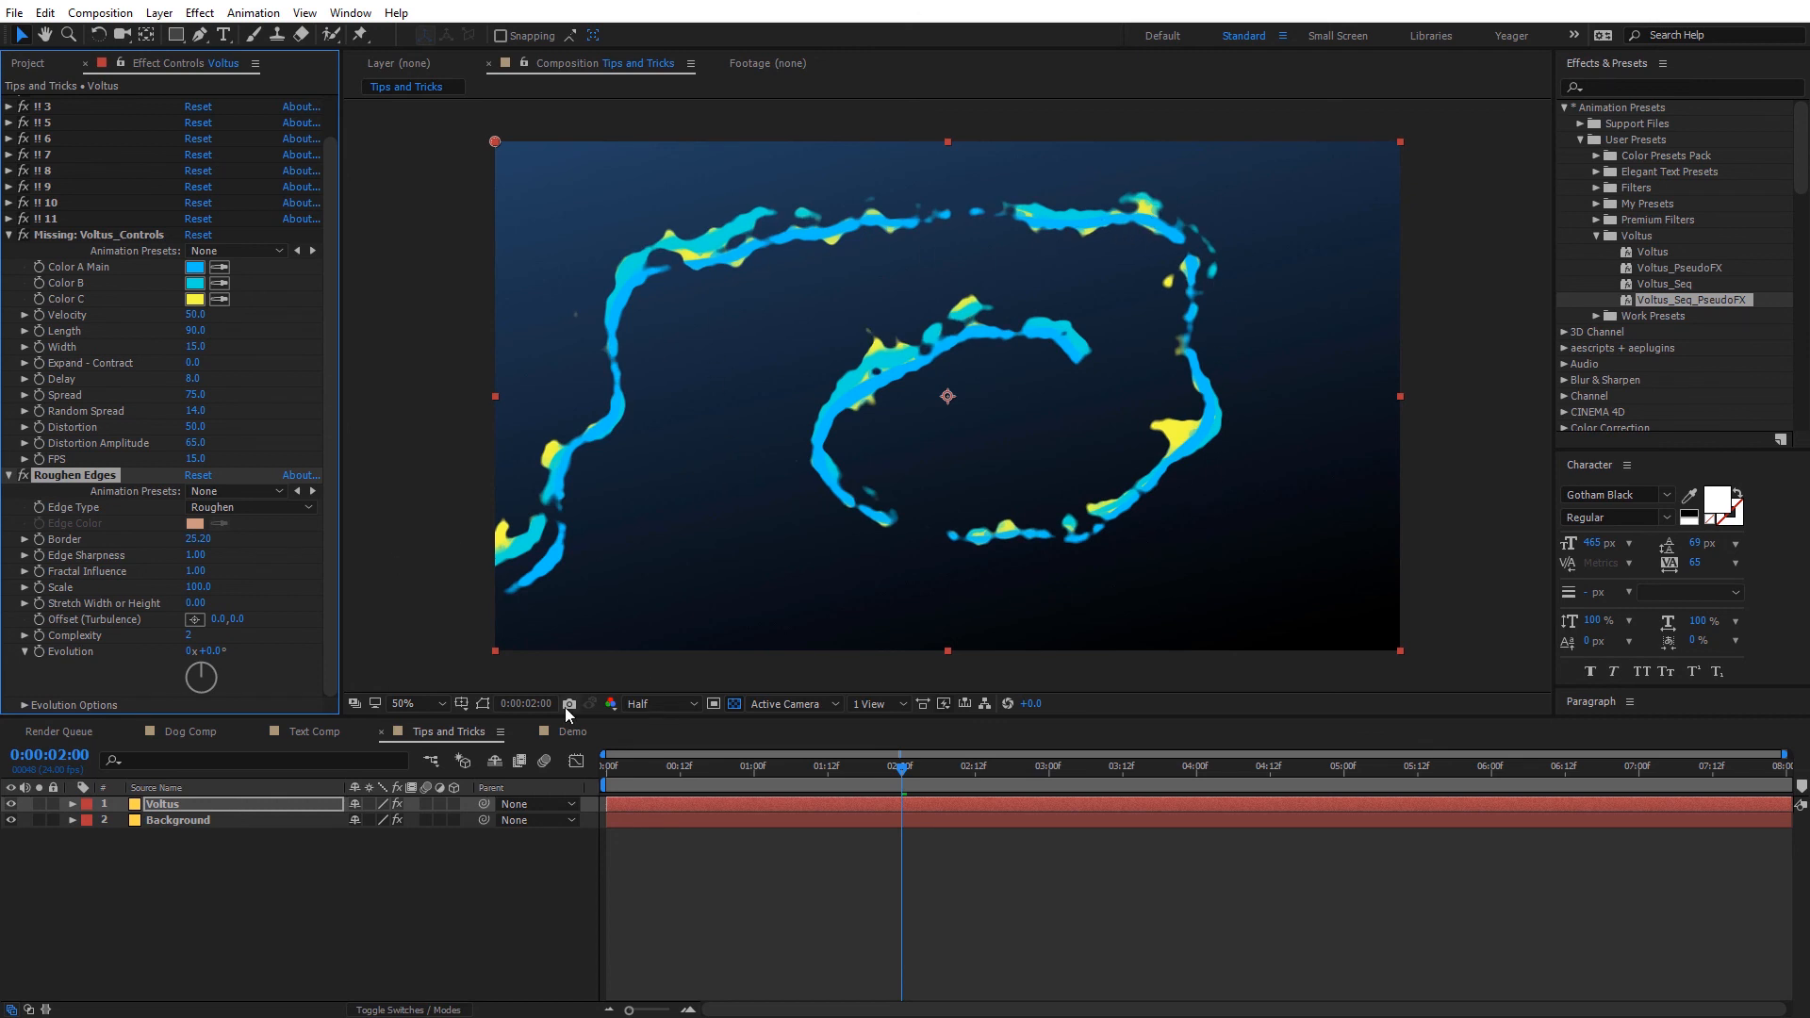
{"action": "key", "text": "space"}
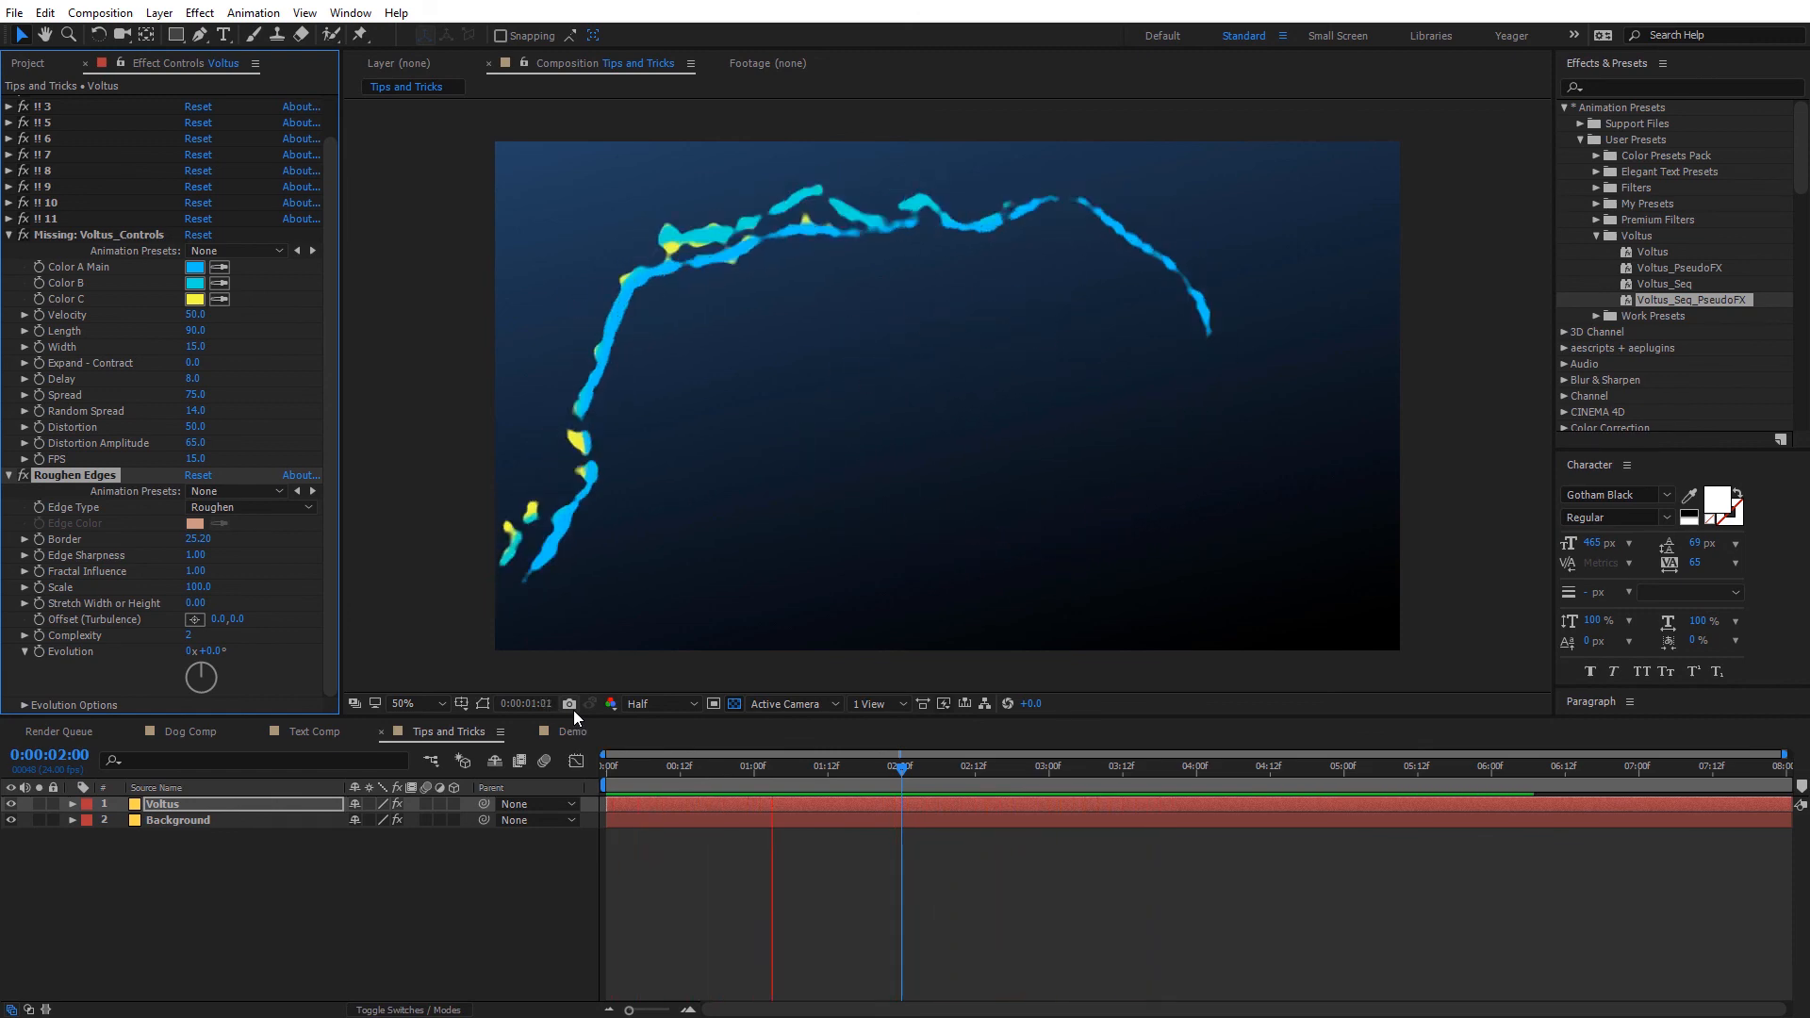
{"action": "left_click_drag", "start_coordinate": [730, 771], "coordinate": [815, 762]}
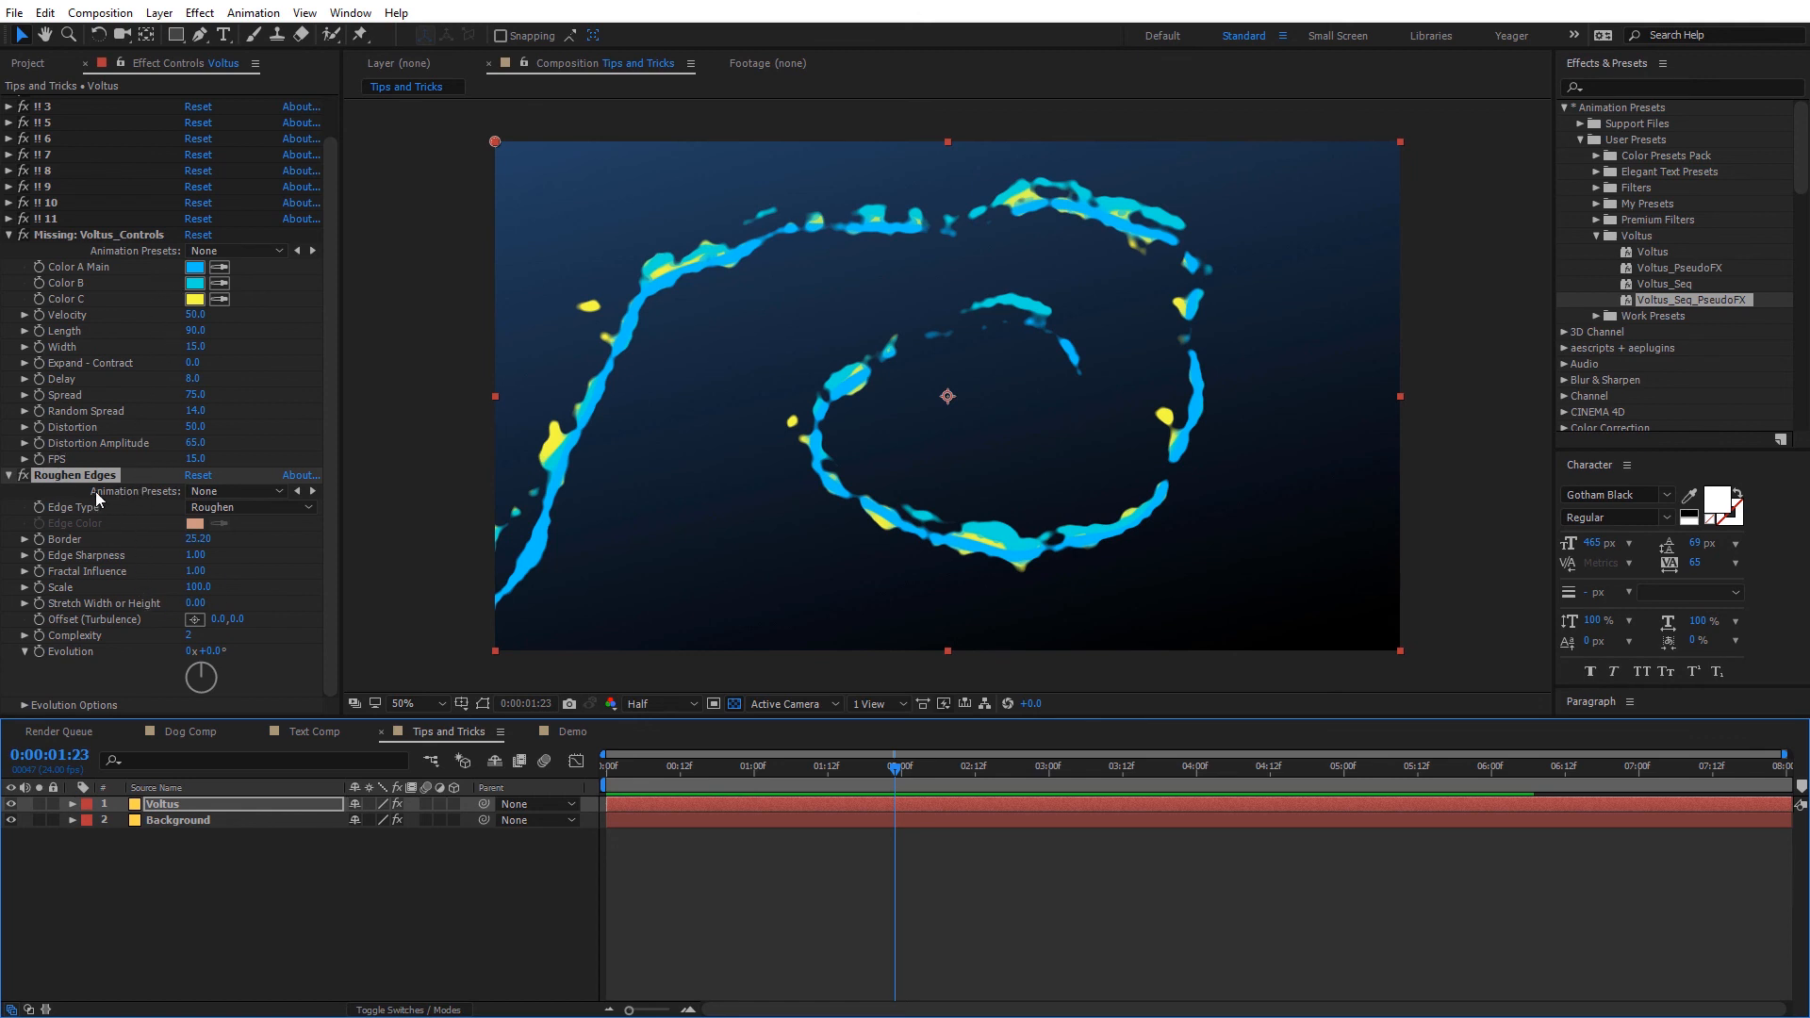
{"action": "left_click", "coordinate": [69, 474]}
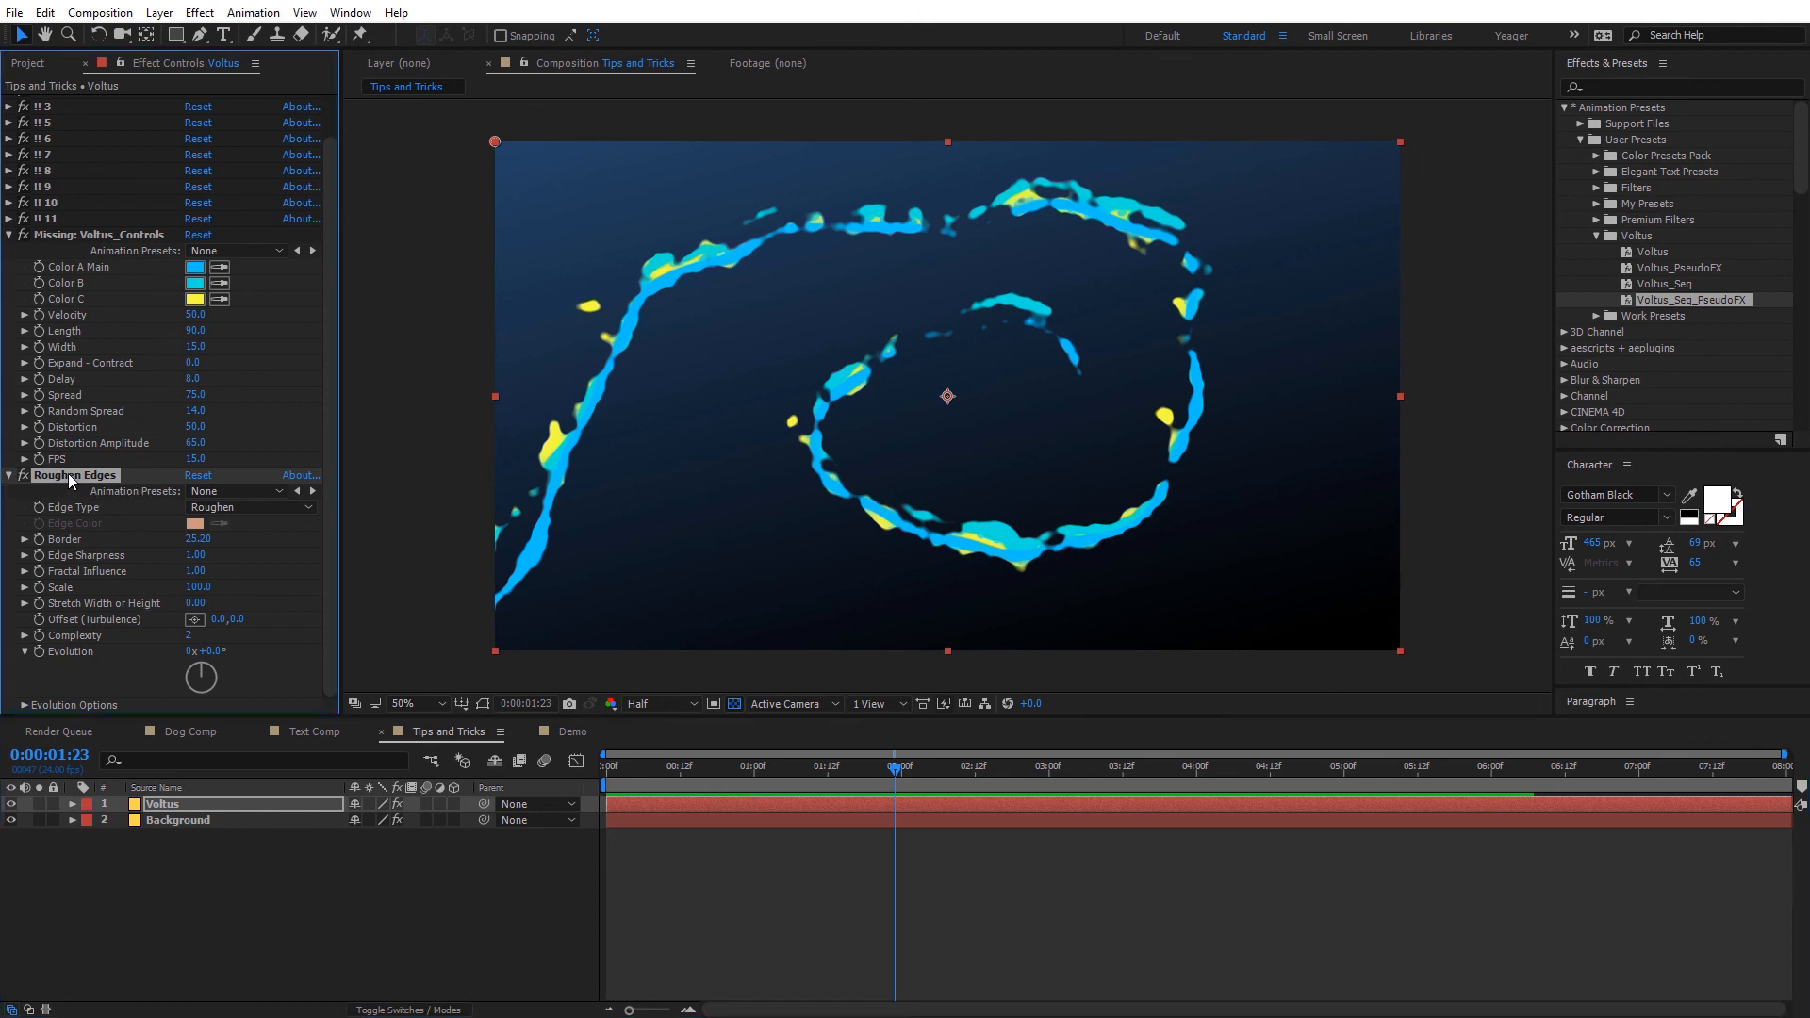
{"action": "key", "text": "Delete"}
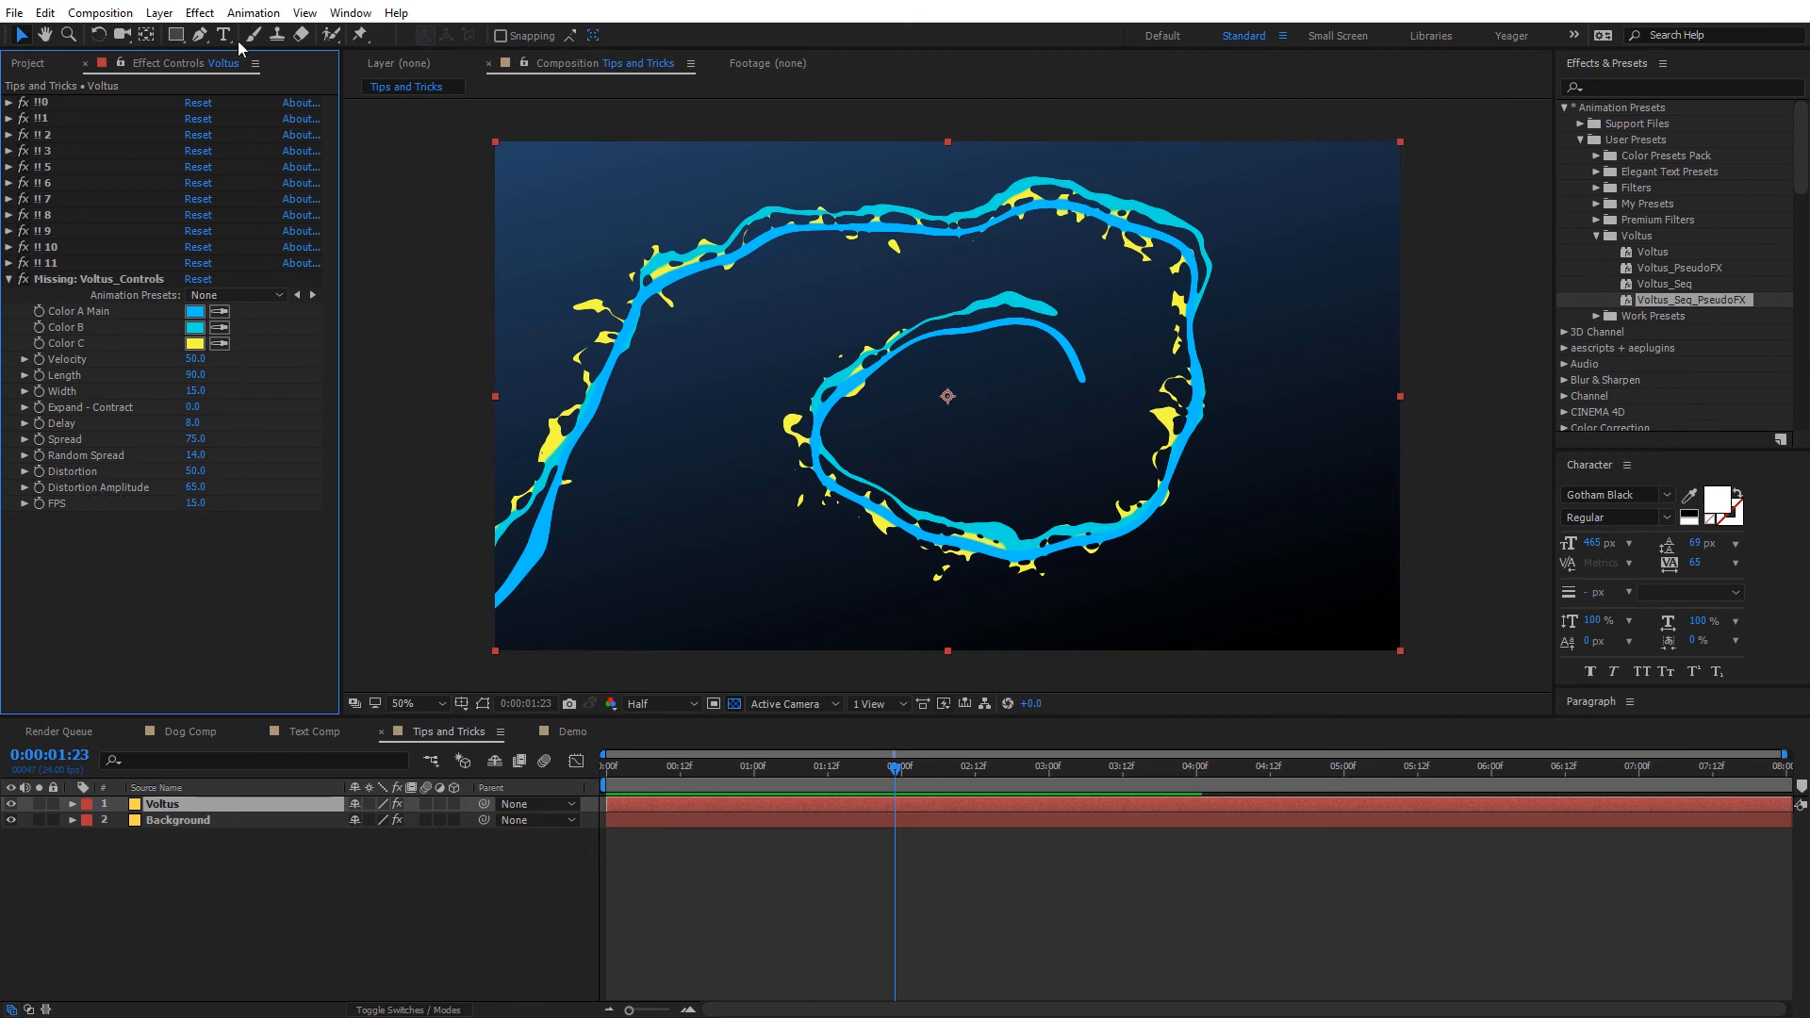
Apply the Glow effect to the Voltus layer with Glow Threshold 87.1% and Glow Radius 113.
{"action": "left_click", "coordinate": [202, 13]}
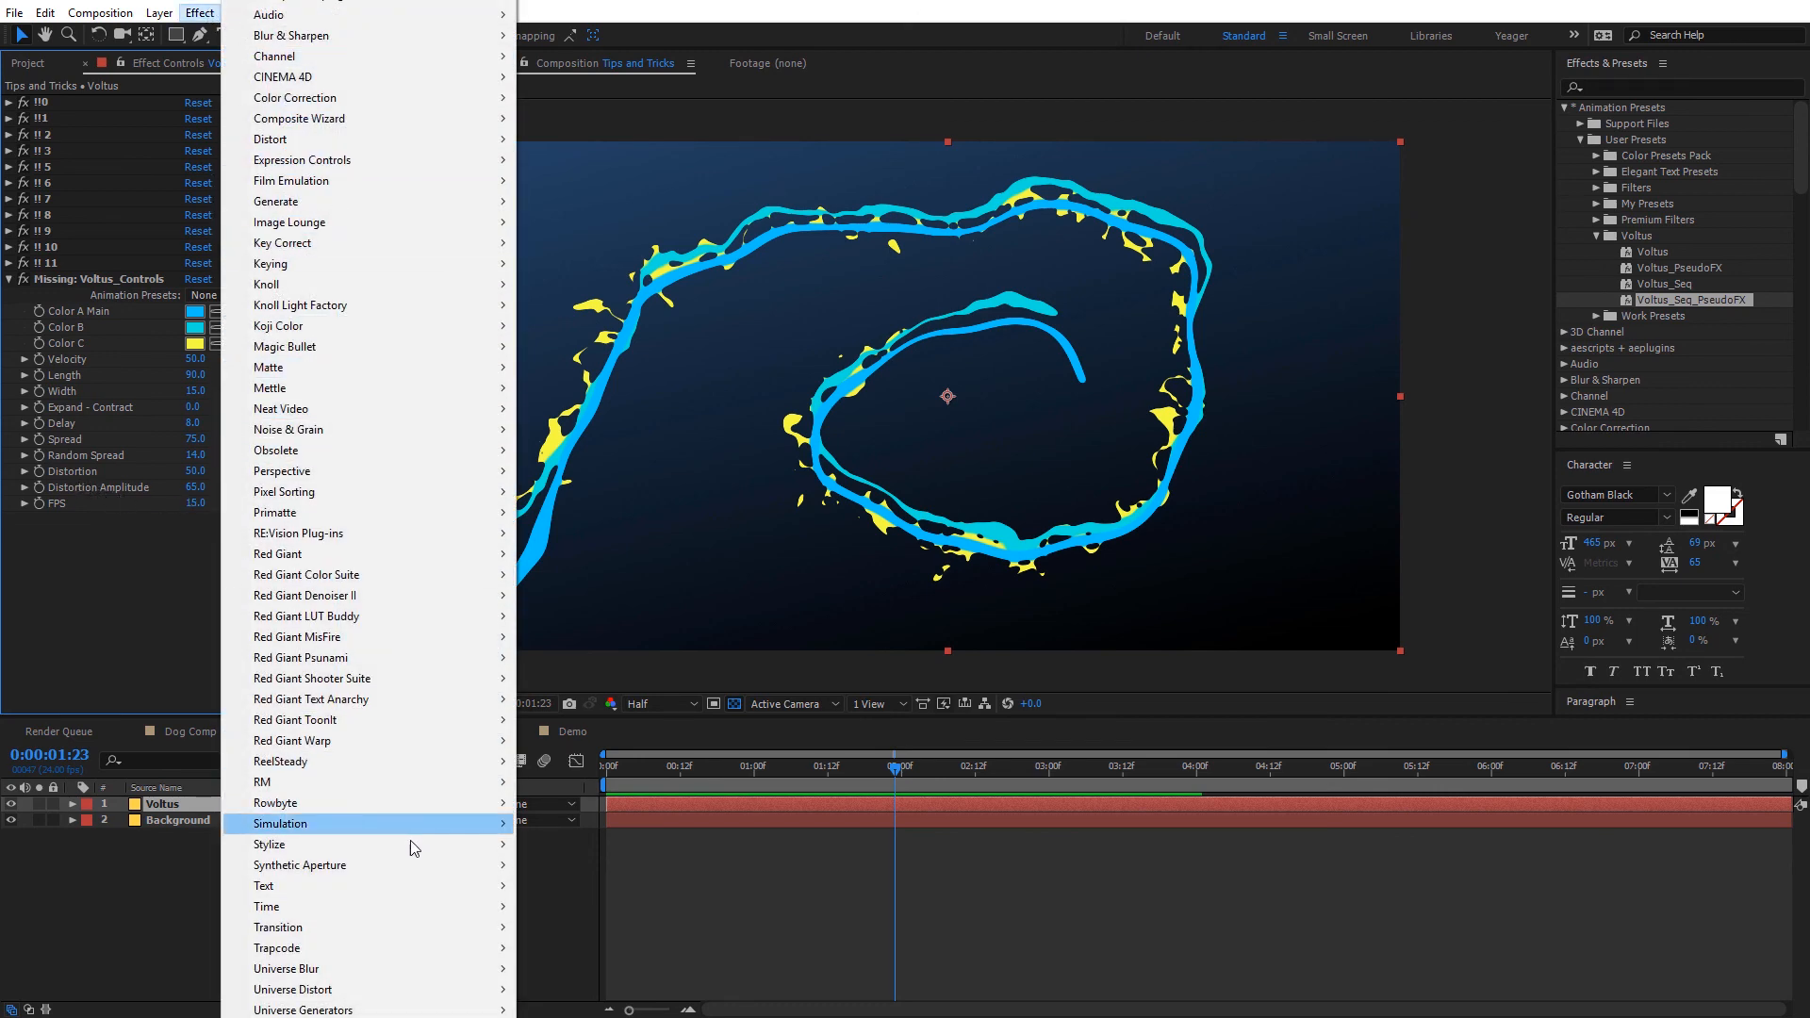
{"action": "mouse_move", "coordinate": [422, 844]}
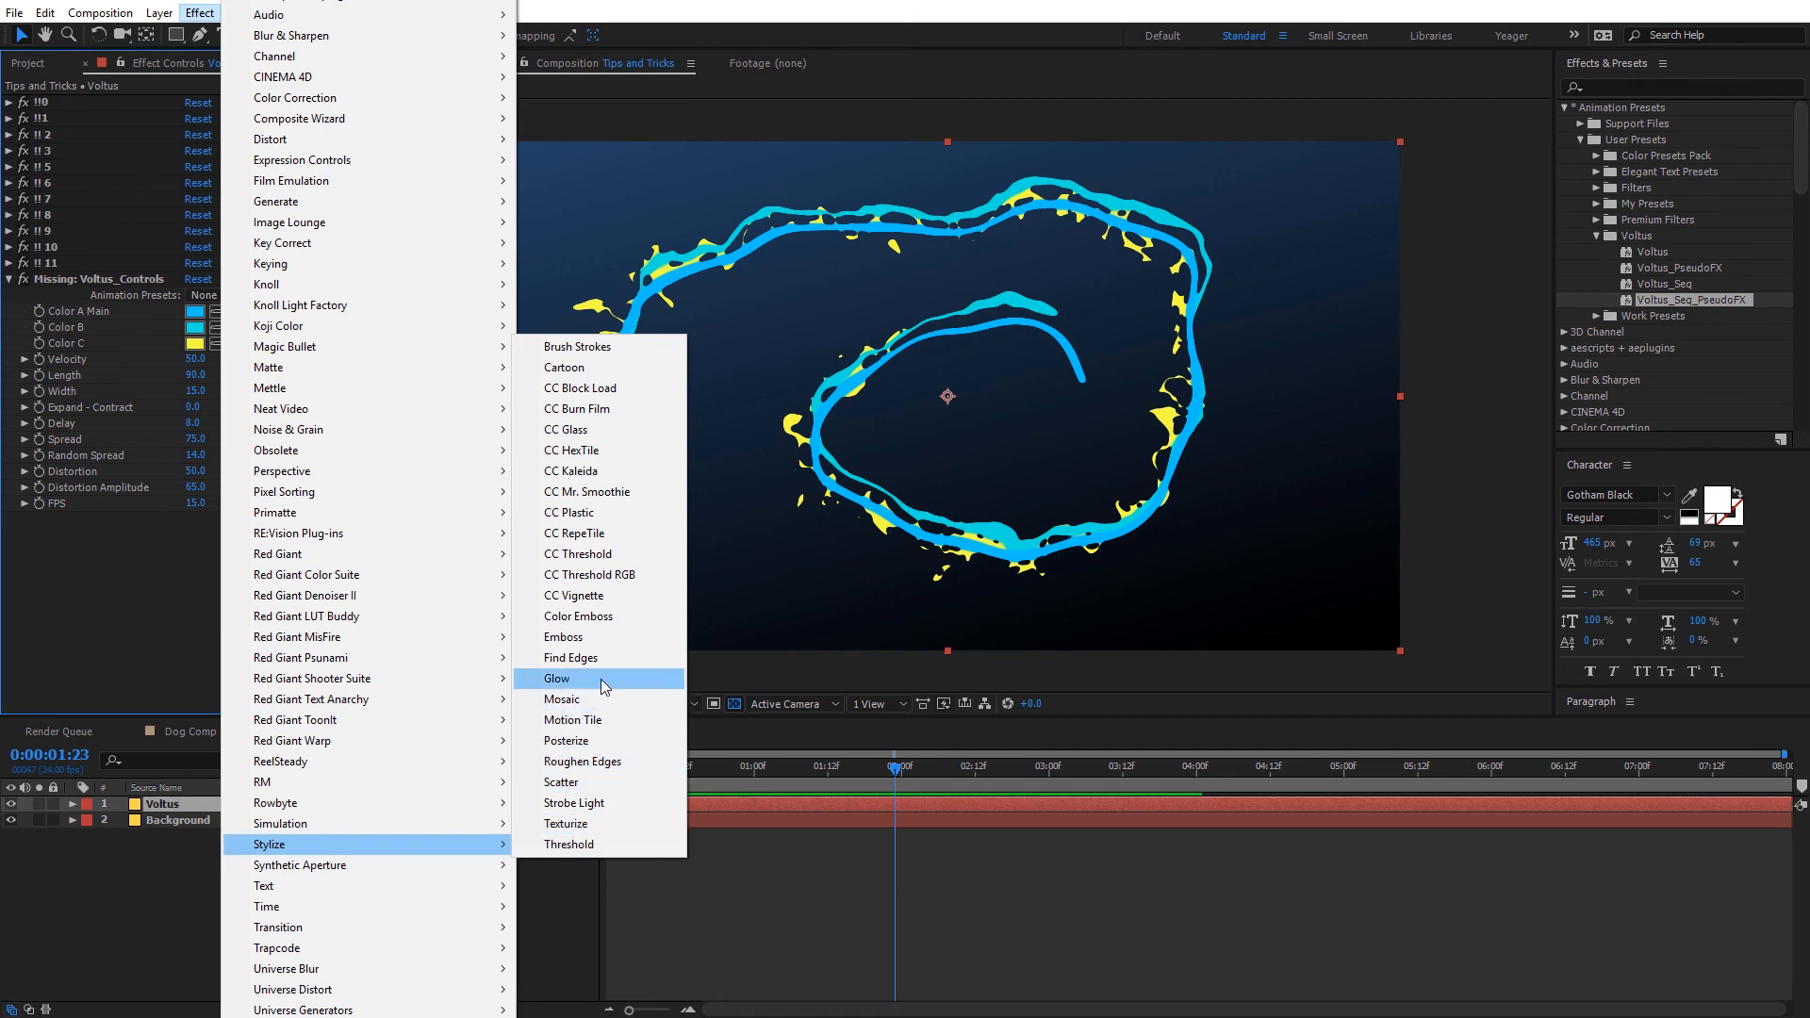
{"action": "left_click", "coordinate": [556, 679]}
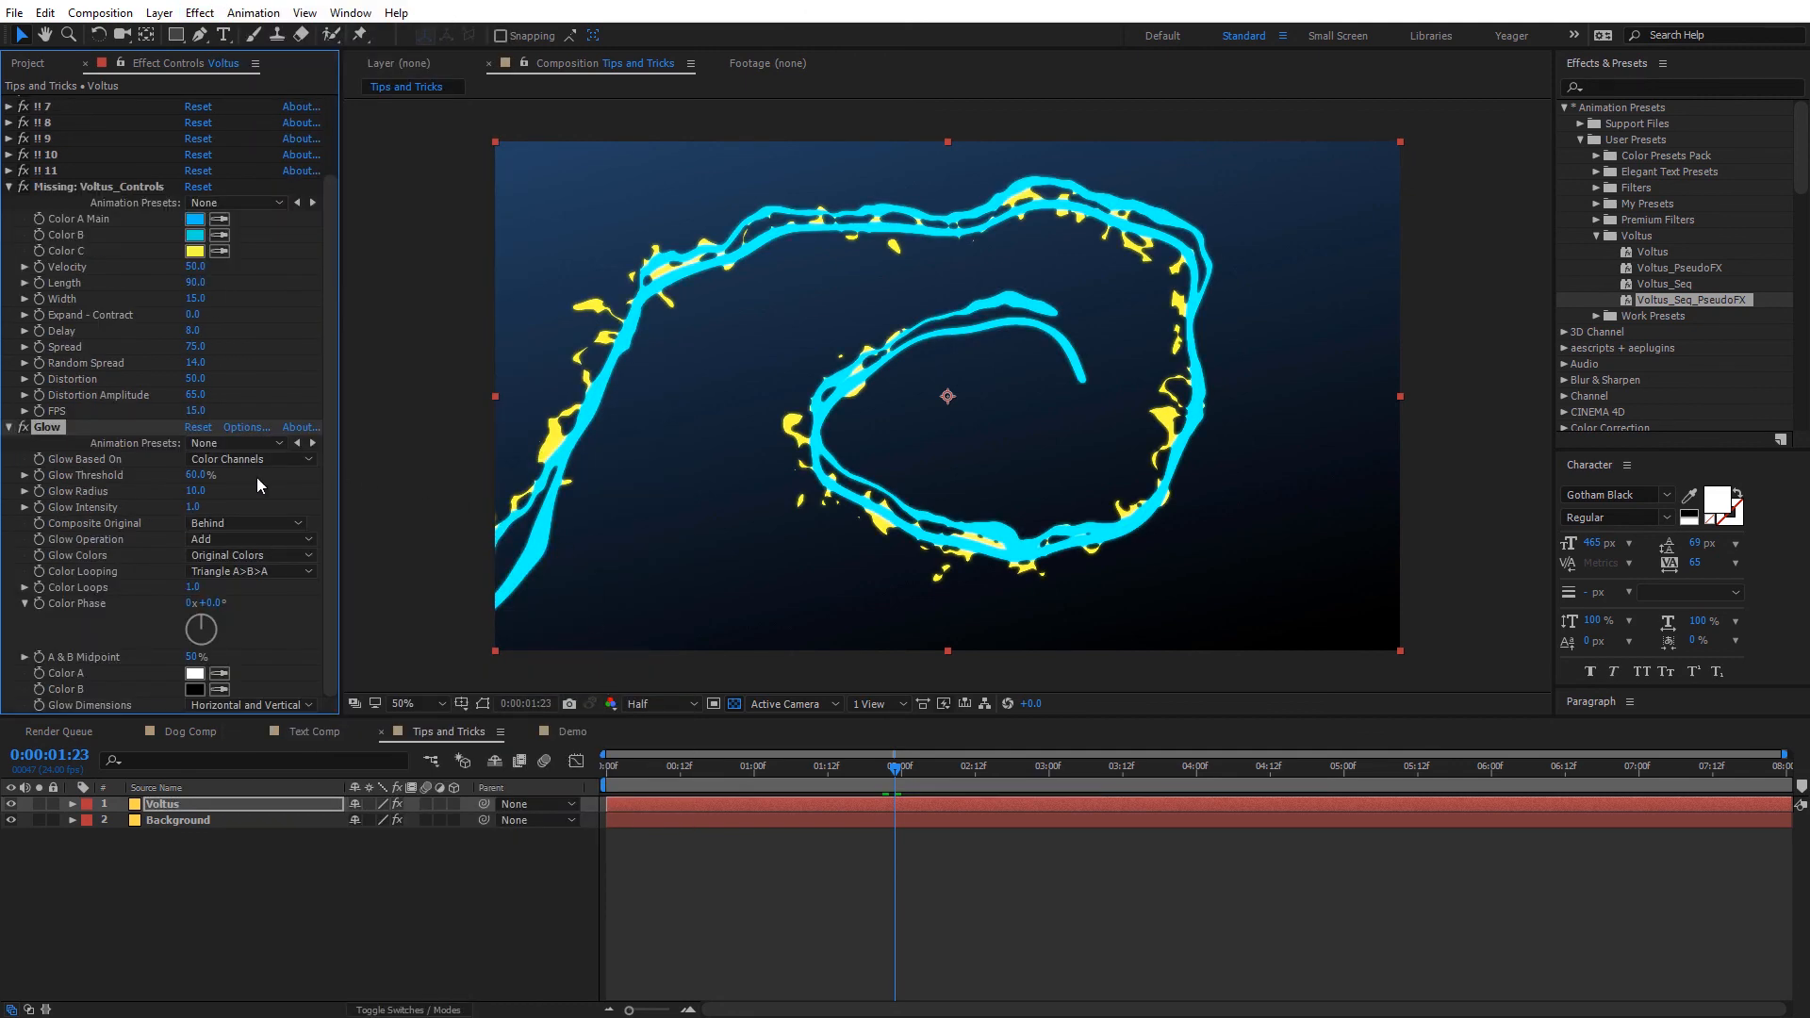
{"action": "mouse_move", "coordinate": [197, 491]}
{"action": "left_mouse_down"}
{"action": "mouse_move", "coordinate": [305, 496]}
{"action": "mouse_move", "coordinate": [193, 478]}
{"action": "mouse_move", "coordinate": [272, 492]}
{"action": "left_mouse_up"}
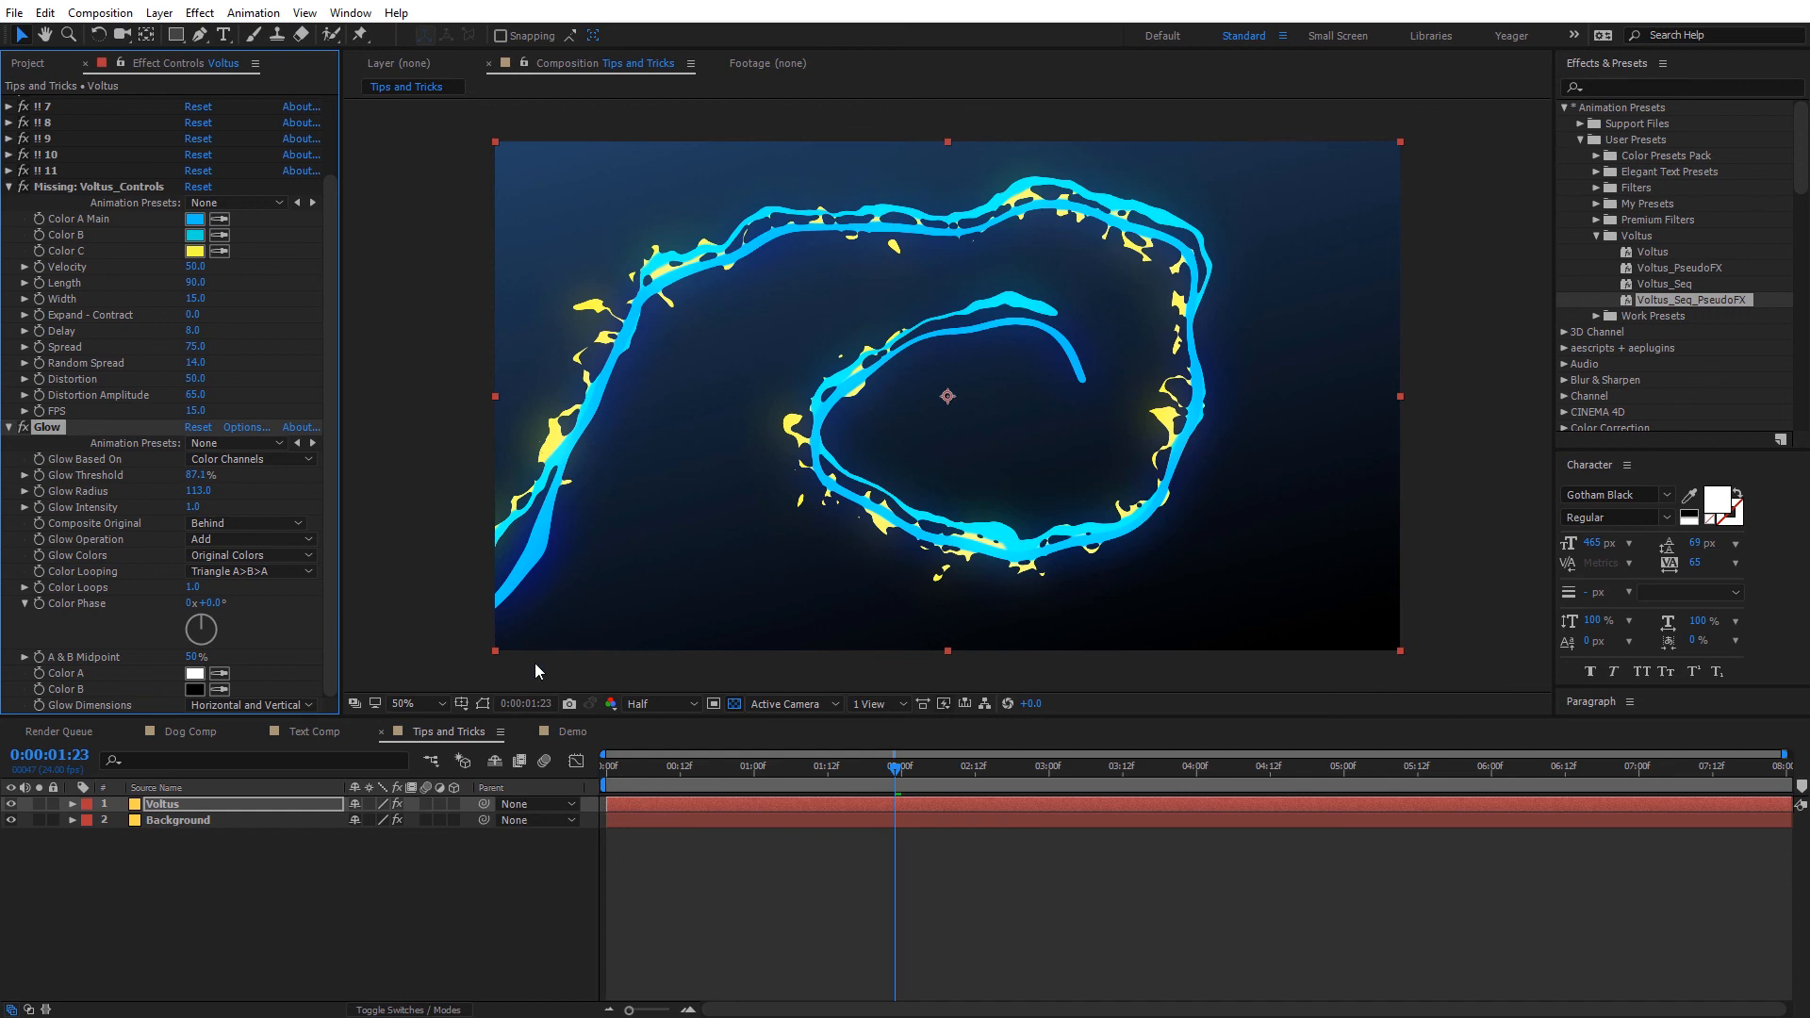
Preview the glowing Voltus stroke and scrub back to 0:00:01:07.
{"action": "key", "text": "space"}
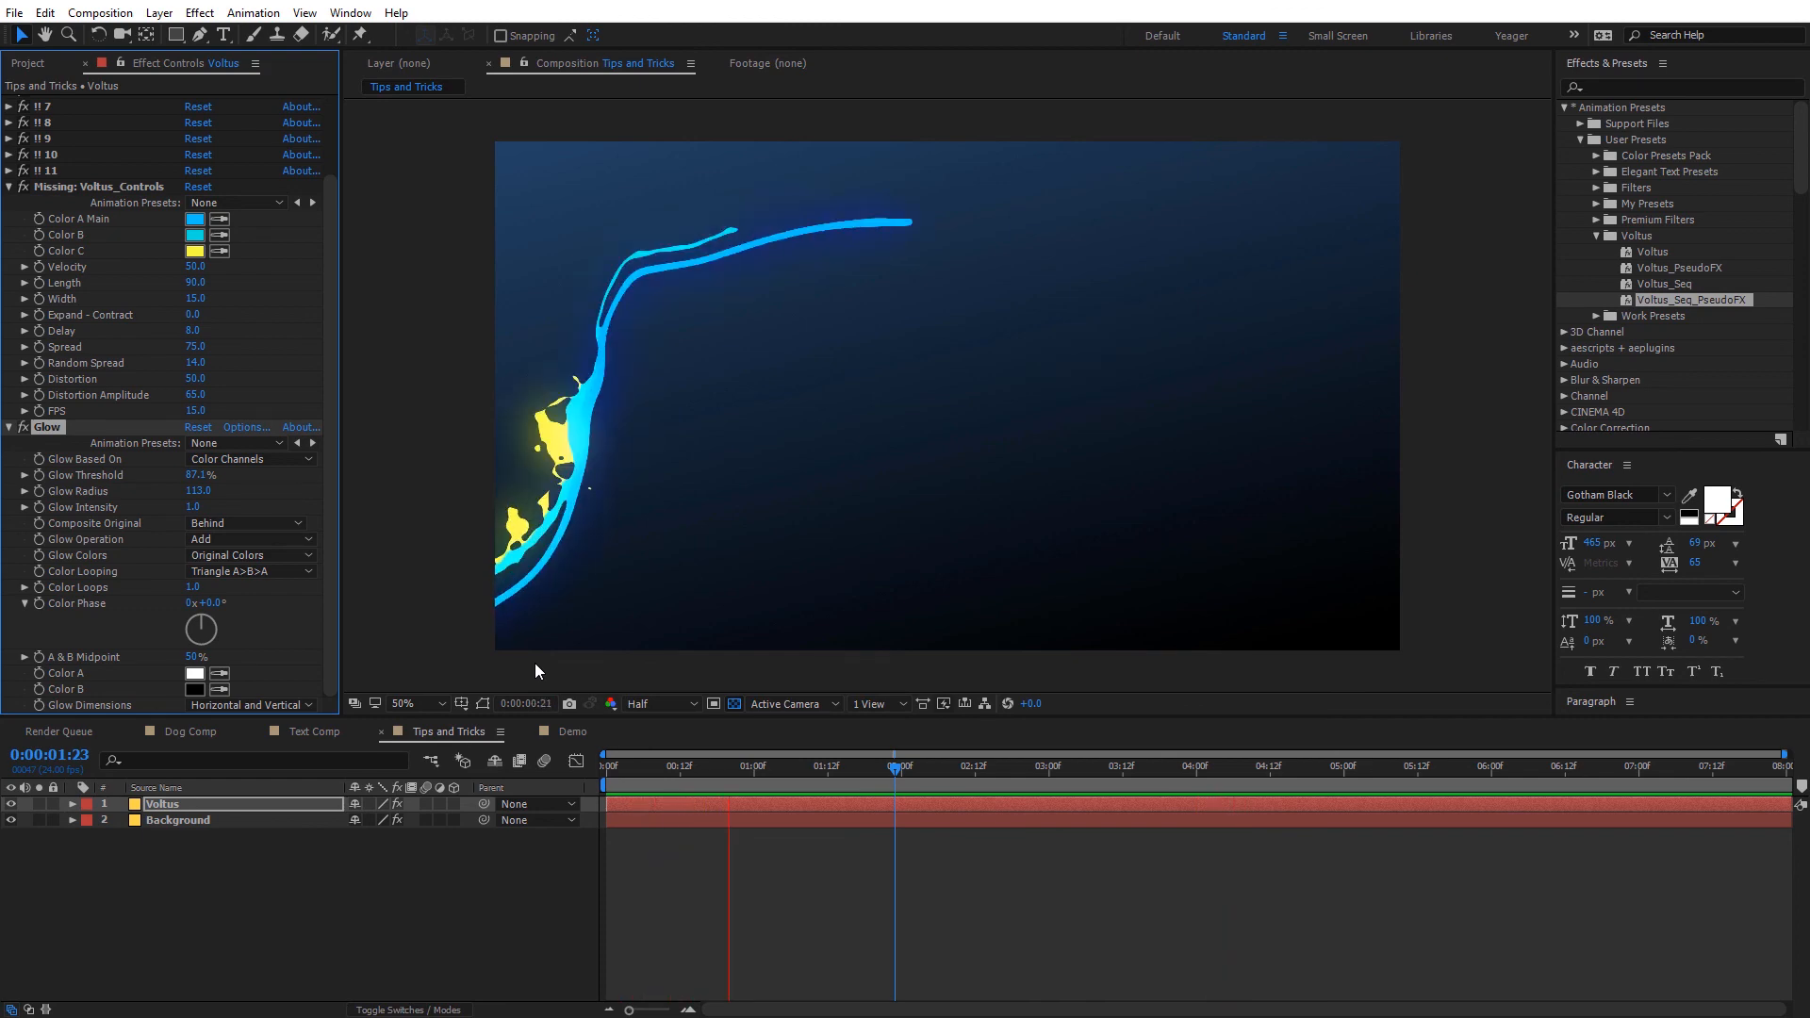
{"action": "left_click", "coordinate": [981, 771]}
{"action": "left_click_drag", "start_coordinate": [980, 777], "coordinate": [794, 788]}
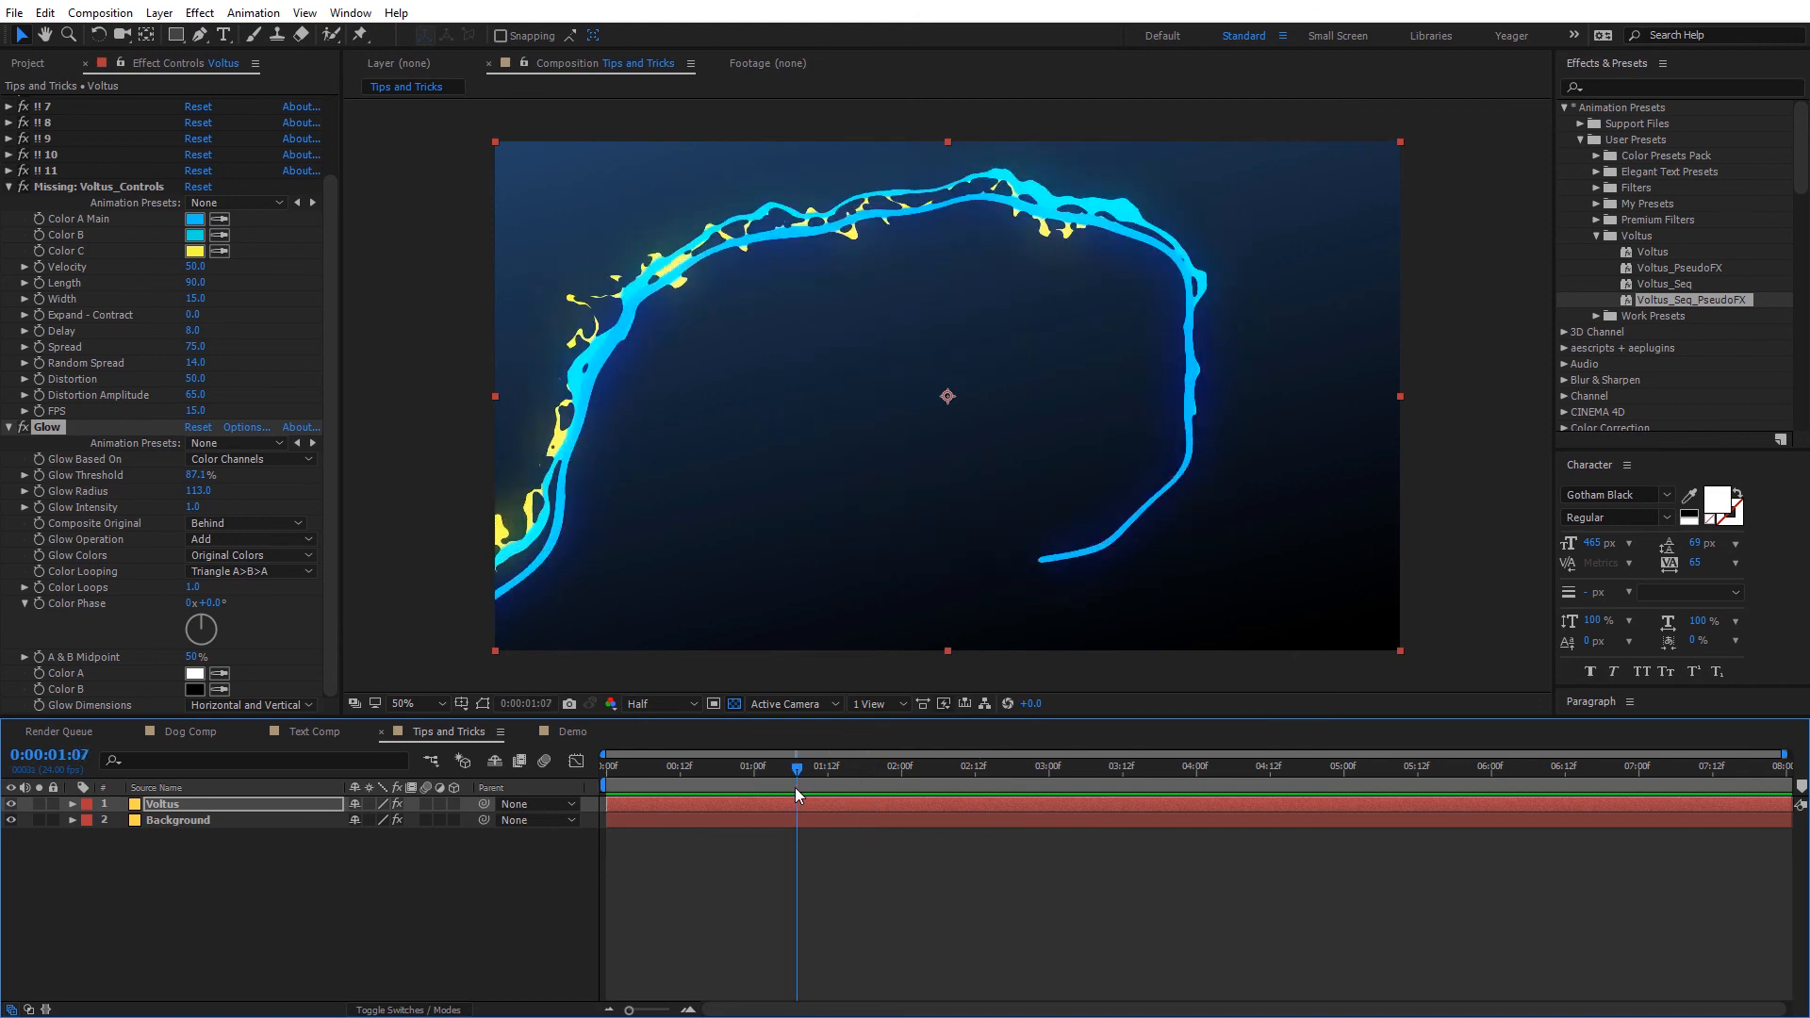